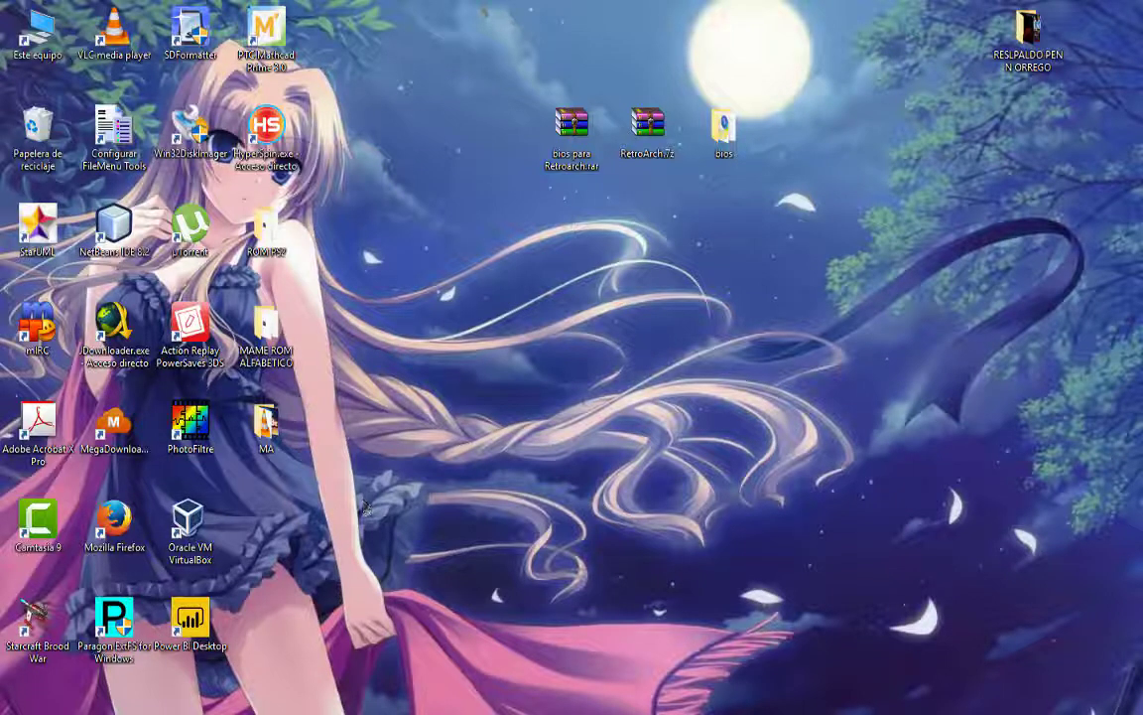
# Open the MaxArcade folder on USB drive G: and view the contents of its Instalaciones folder.
pyautogui.click(173, 709)
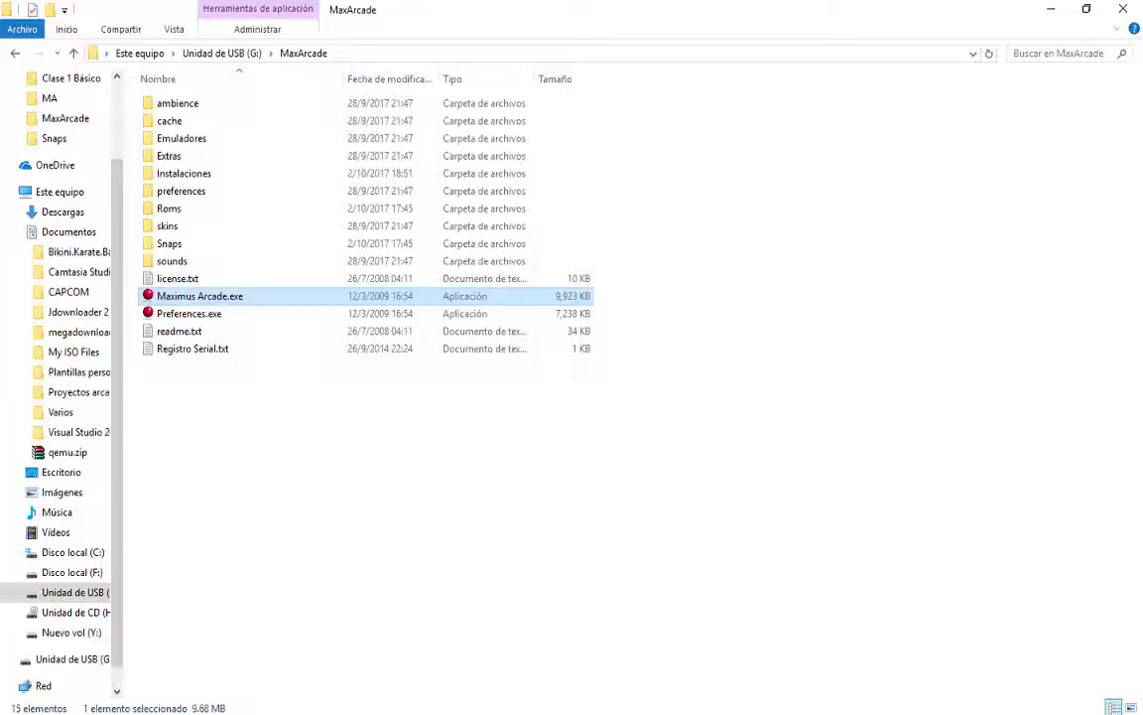
pyautogui.click(228, 53)
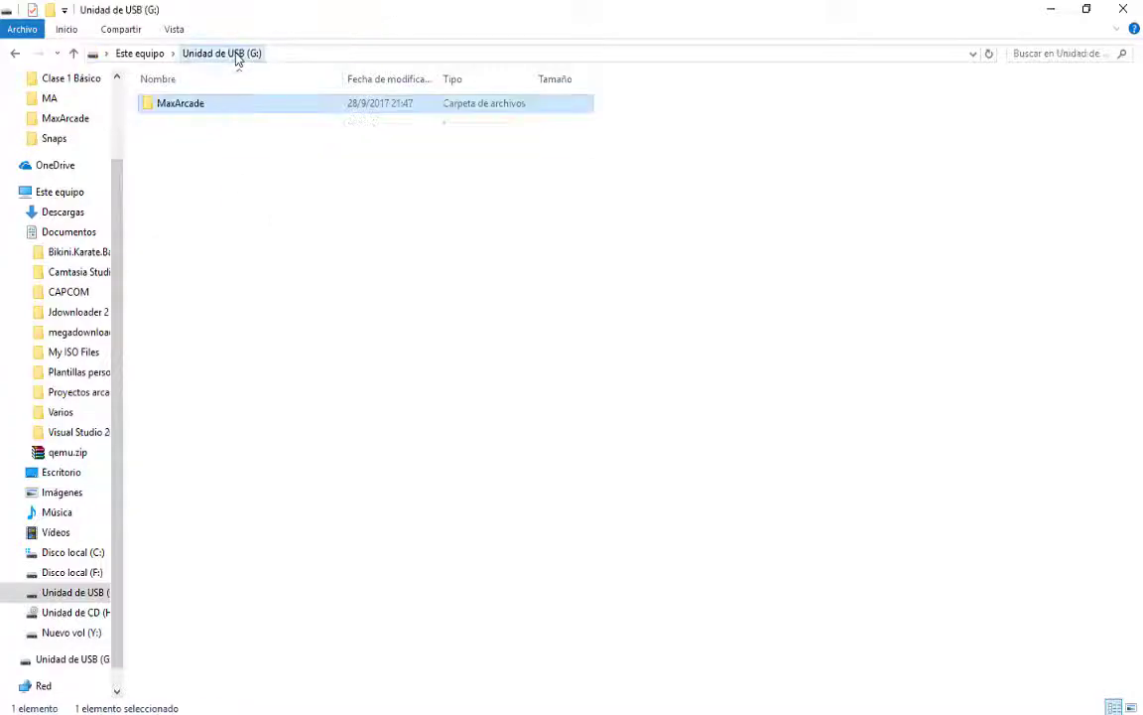
pyautogui.doubleClick(189, 104)
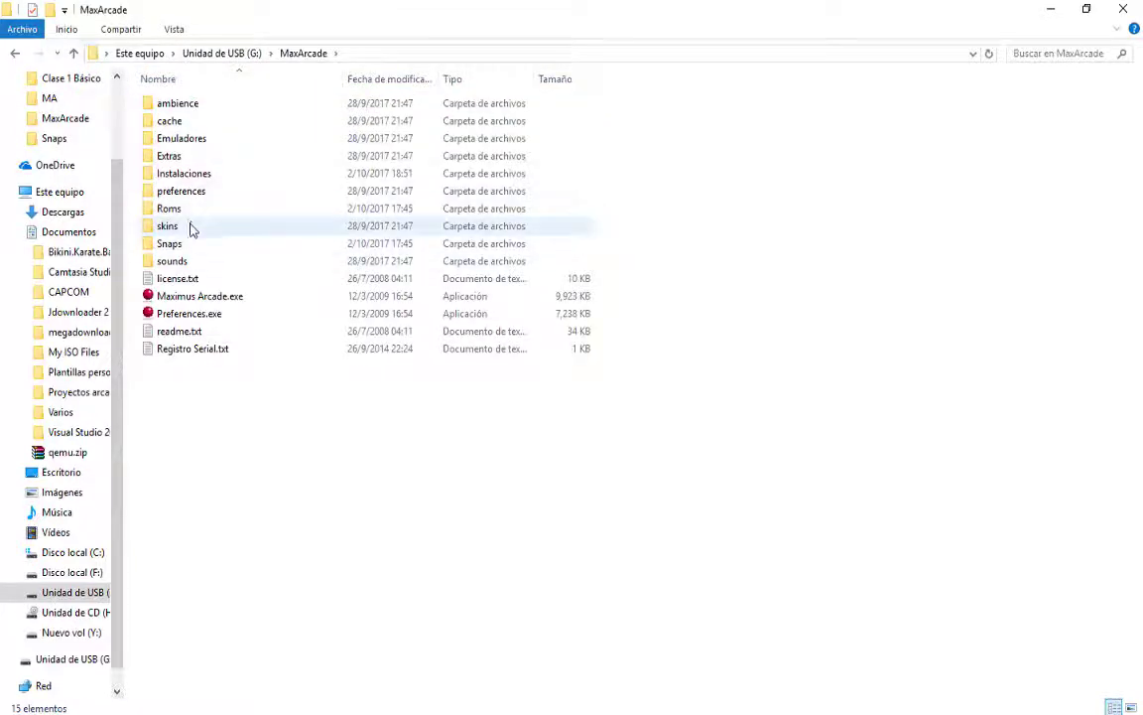
pyautogui.doubleClick(193, 173)
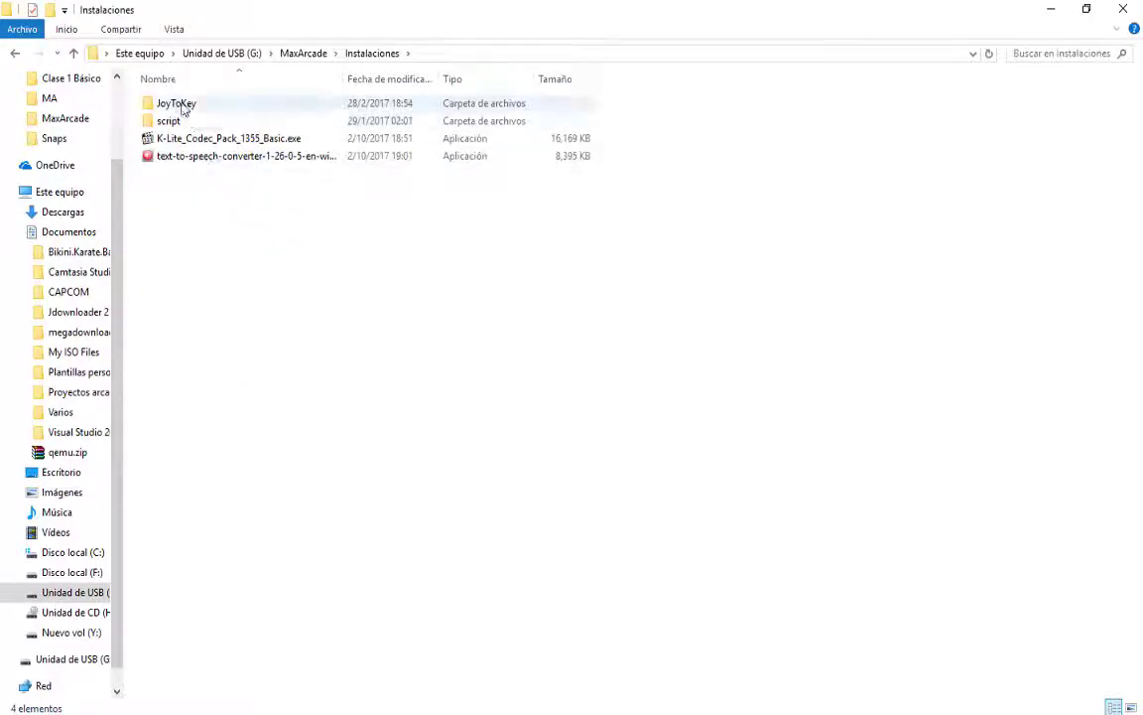
pyautogui.moveTo(182, 109)
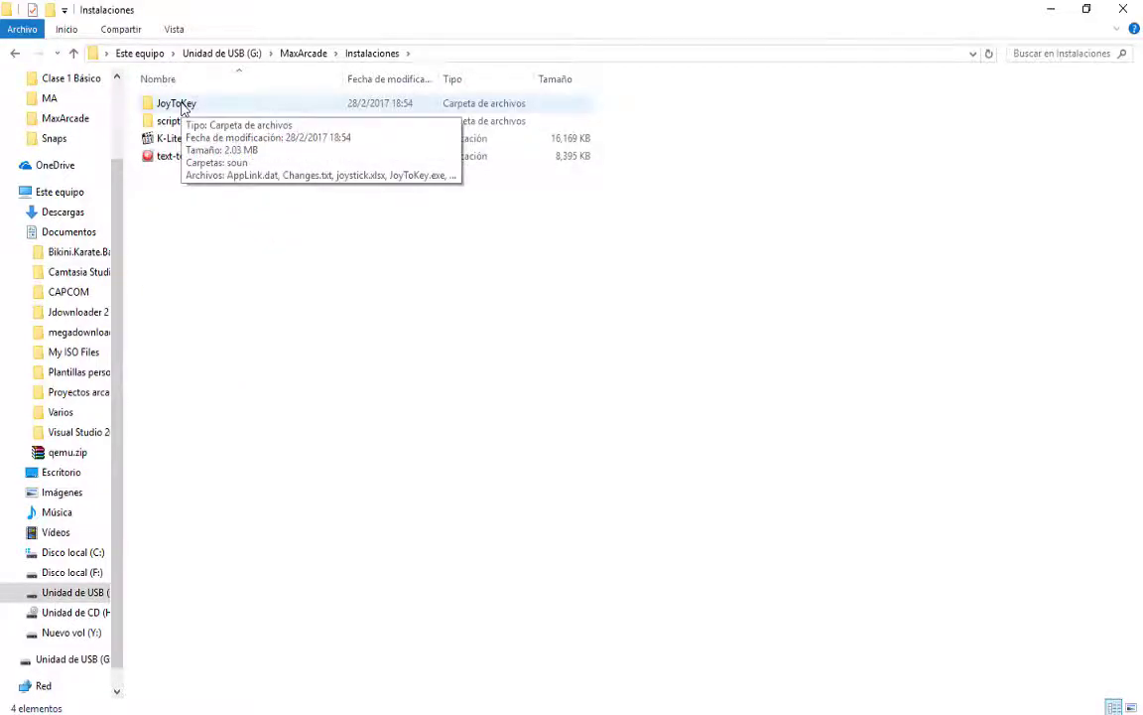
# Return to the MaxArcade folder and view the console subfolders inside Roms and Snaps.
pyautogui.click(303, 53)
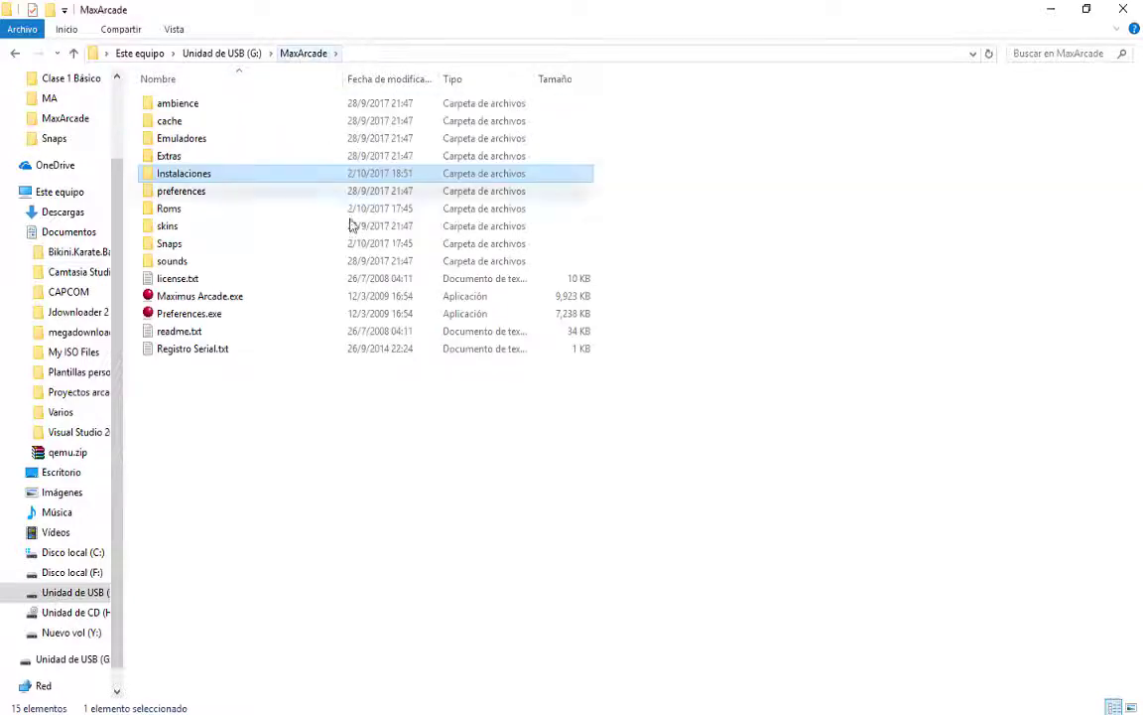
pyautogui.doubleClick(170, 209)
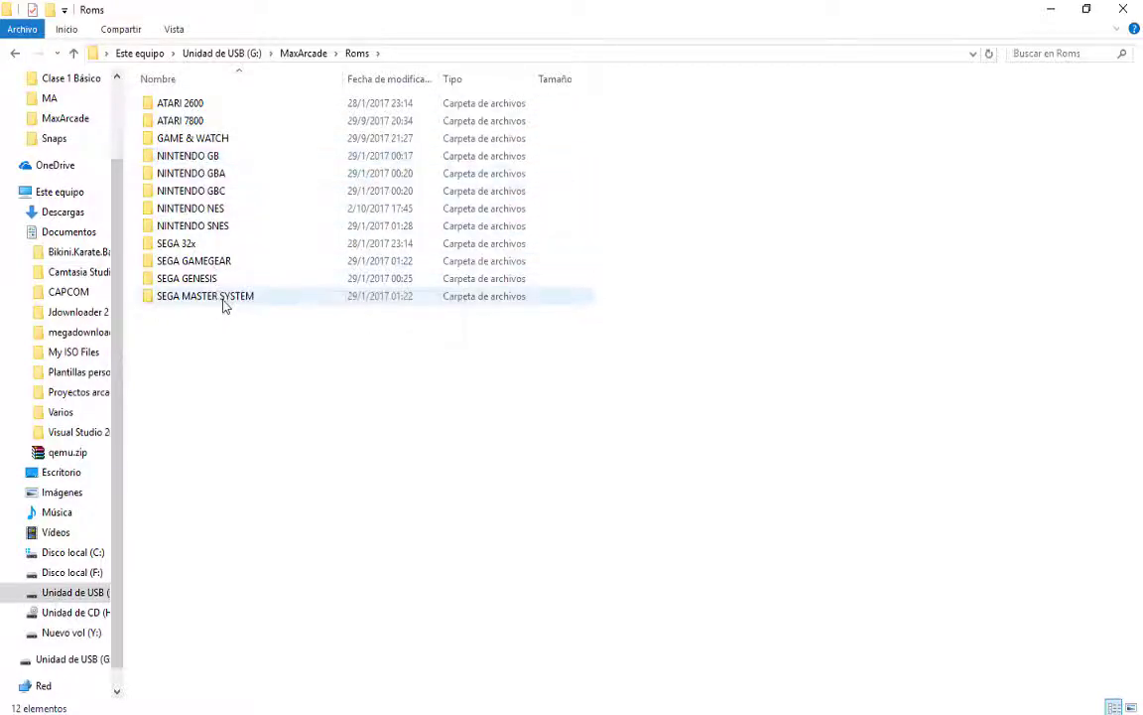
pyautogui.click(305, 54)
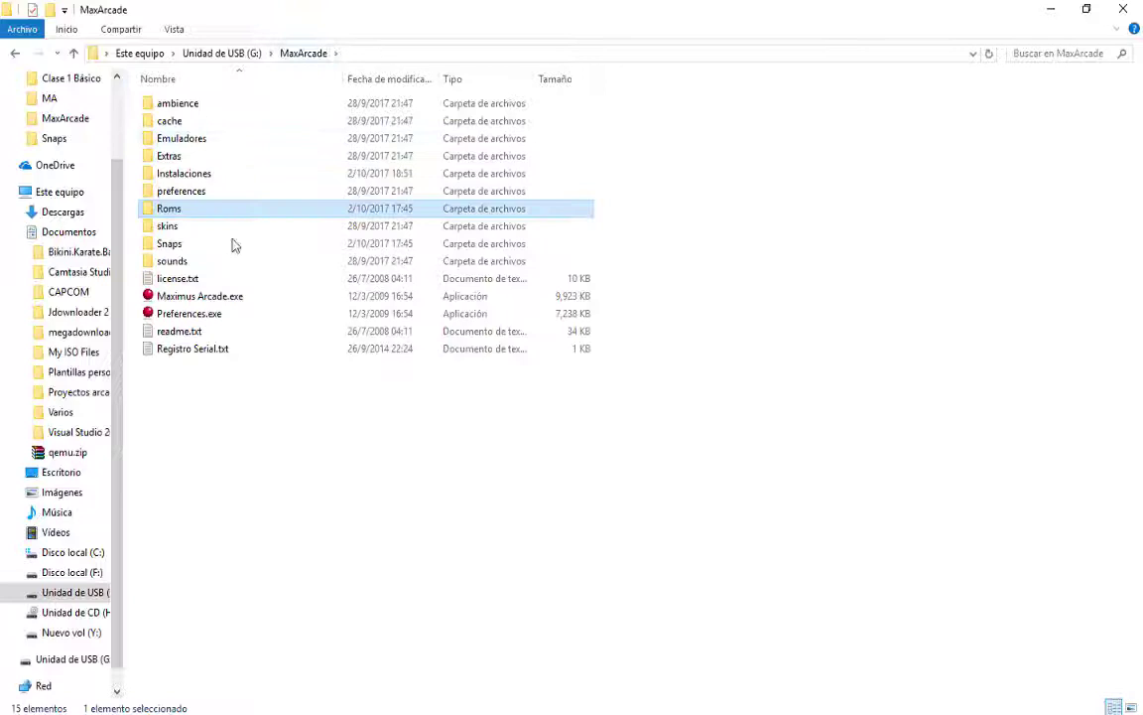
pyautogui.click(179, 249)
pyautogui.doubleClick(180, 248)
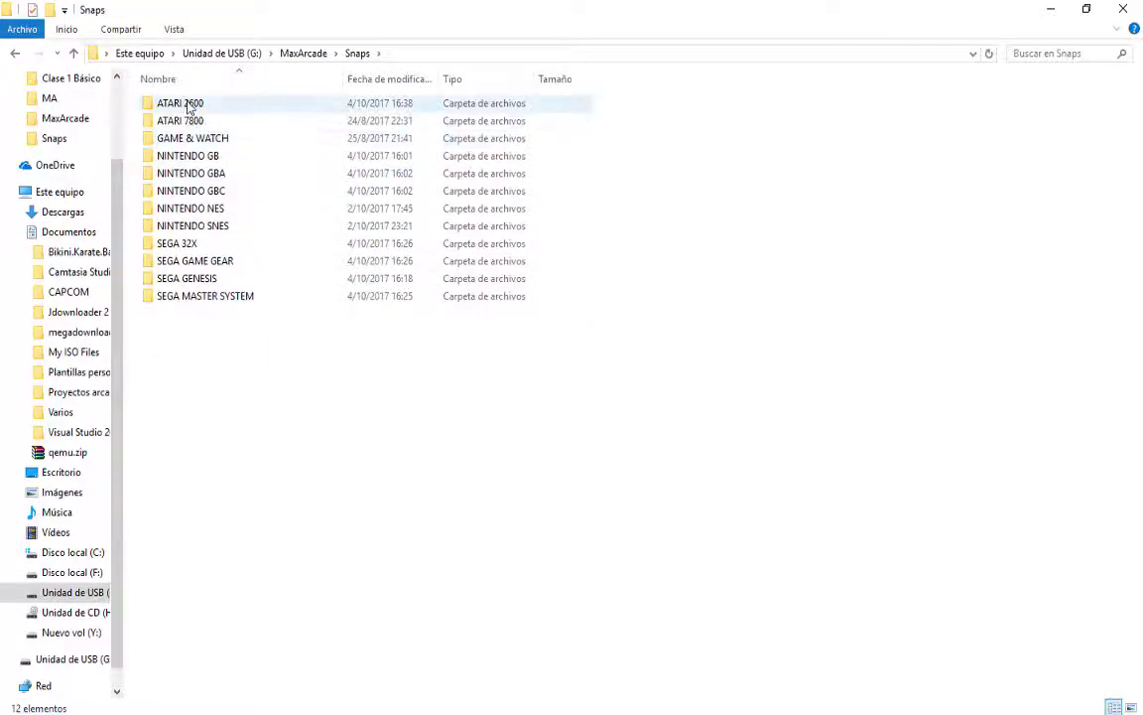
pyautogui.click(304, 53)
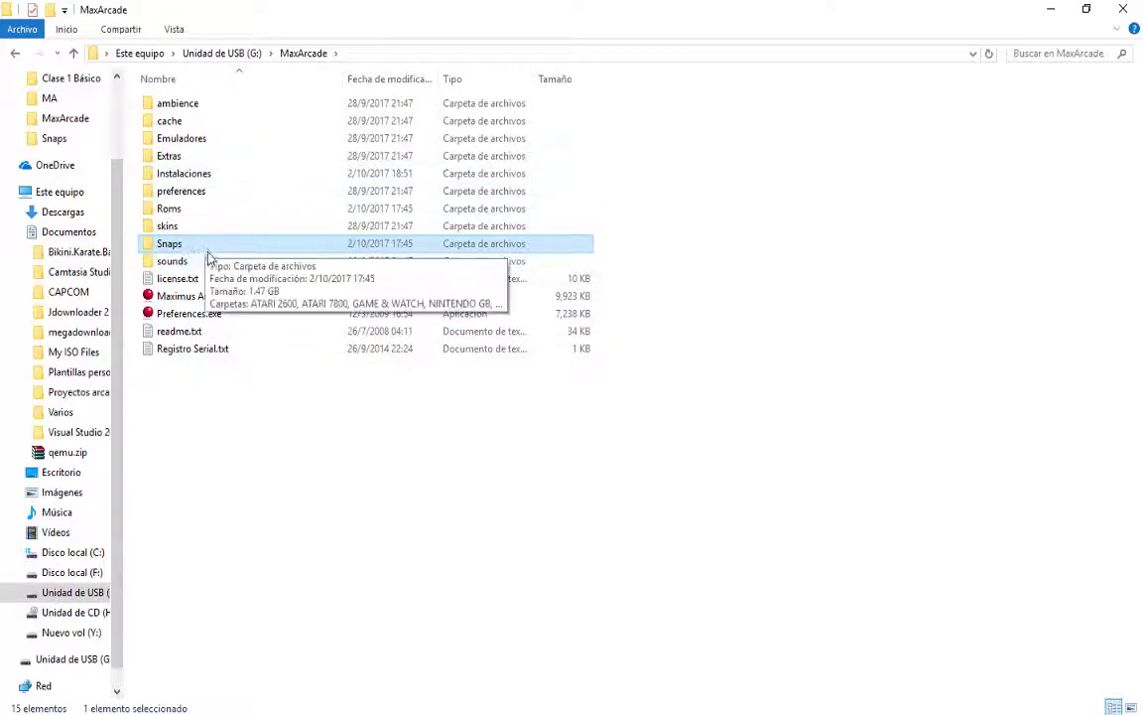
# Open the script folder inside Instalaciones and check which background programs are running in the notification area.
pyautogui.doubleClick(174, 177)
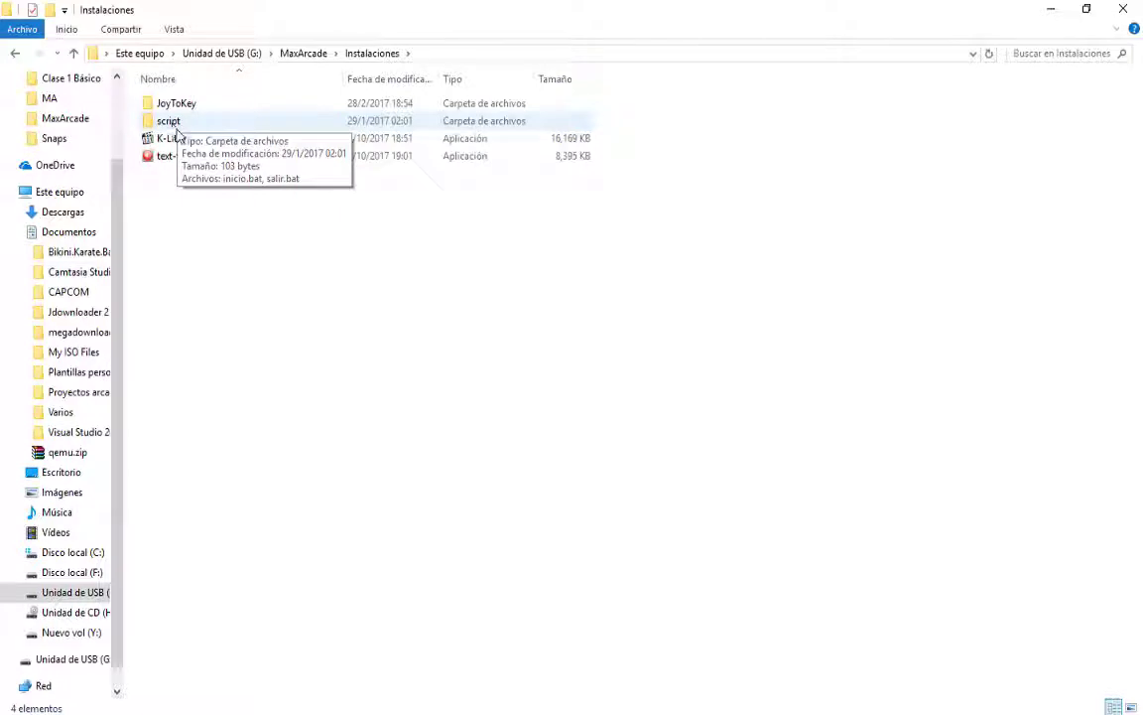
pyautogui.doubleClick(171, 123)
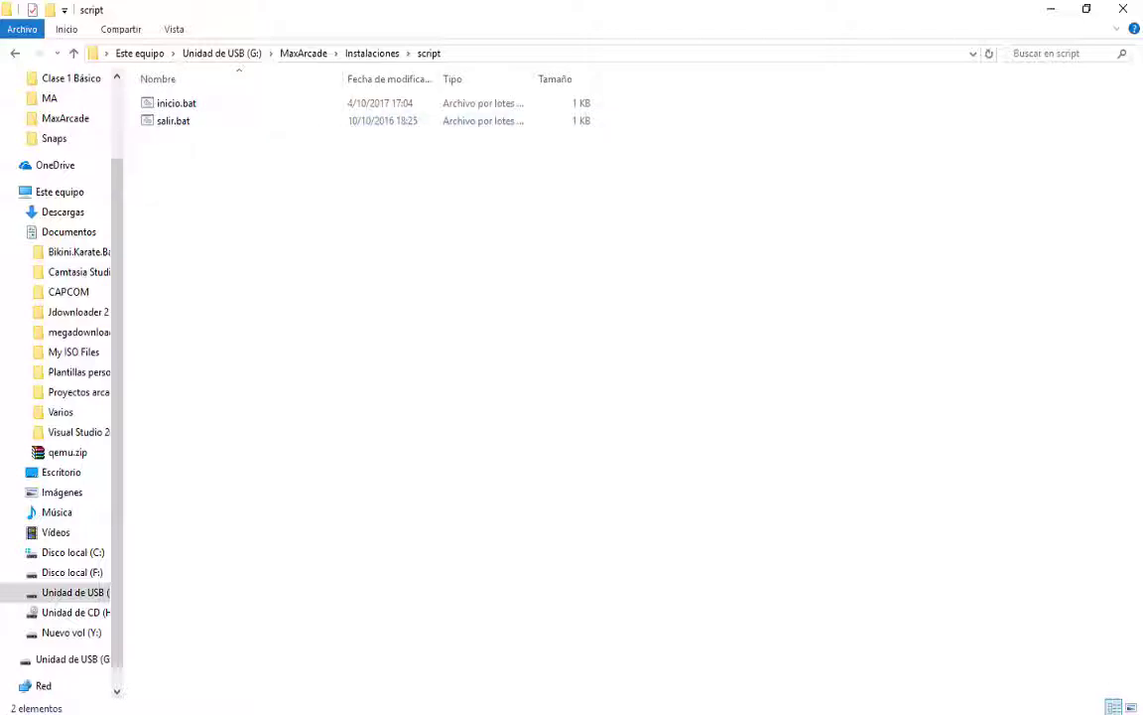
pyautogui.click(973, 714)
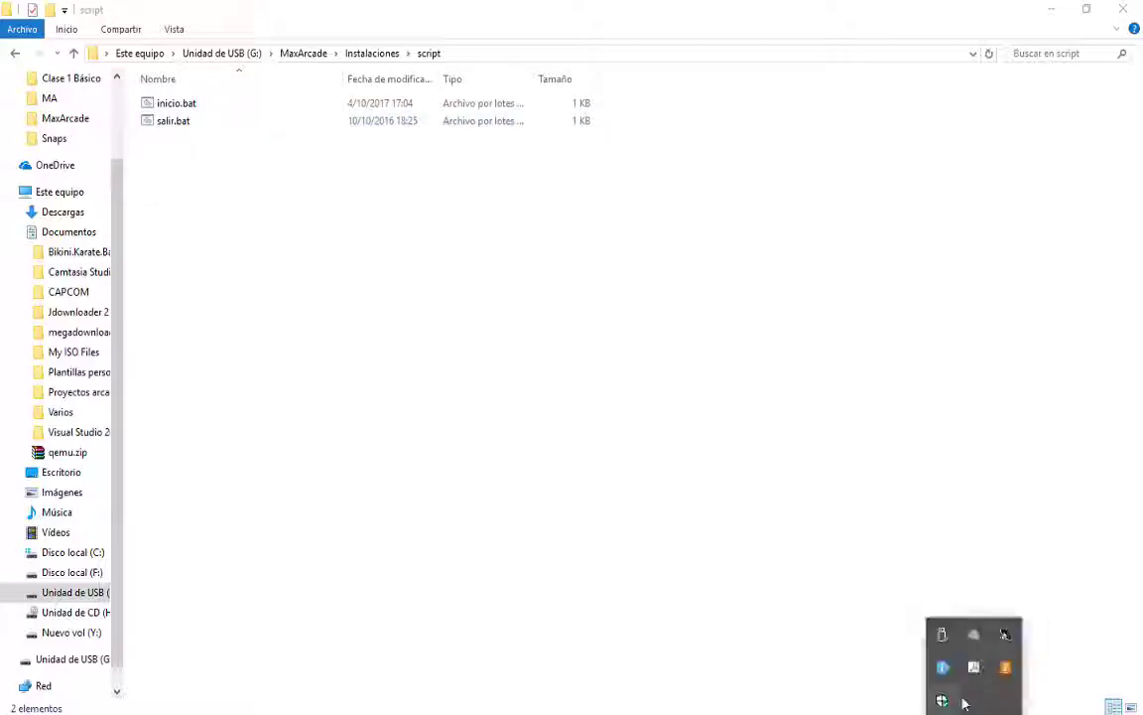
pyautogui.click(805, 499)
pyautogui.click(89, 11)
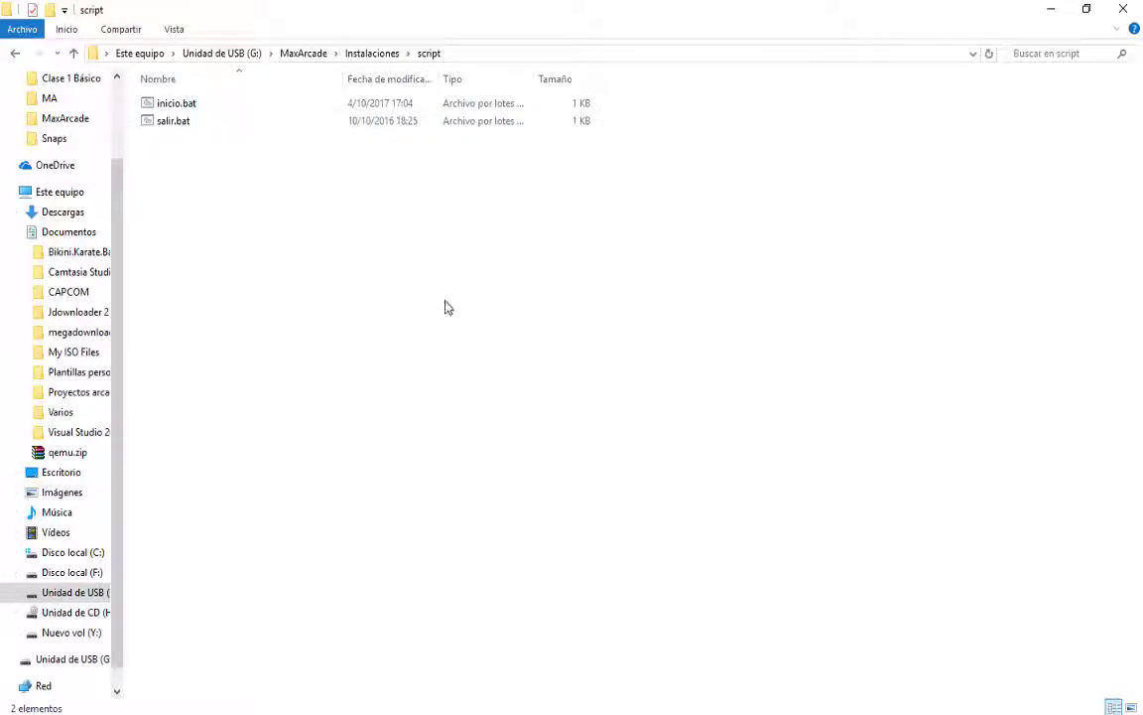
# Select inicio.bat in the script folder and run salir.bat.
pyautogui.click(191, 103)
pyautogui.rightClick(194, 105)
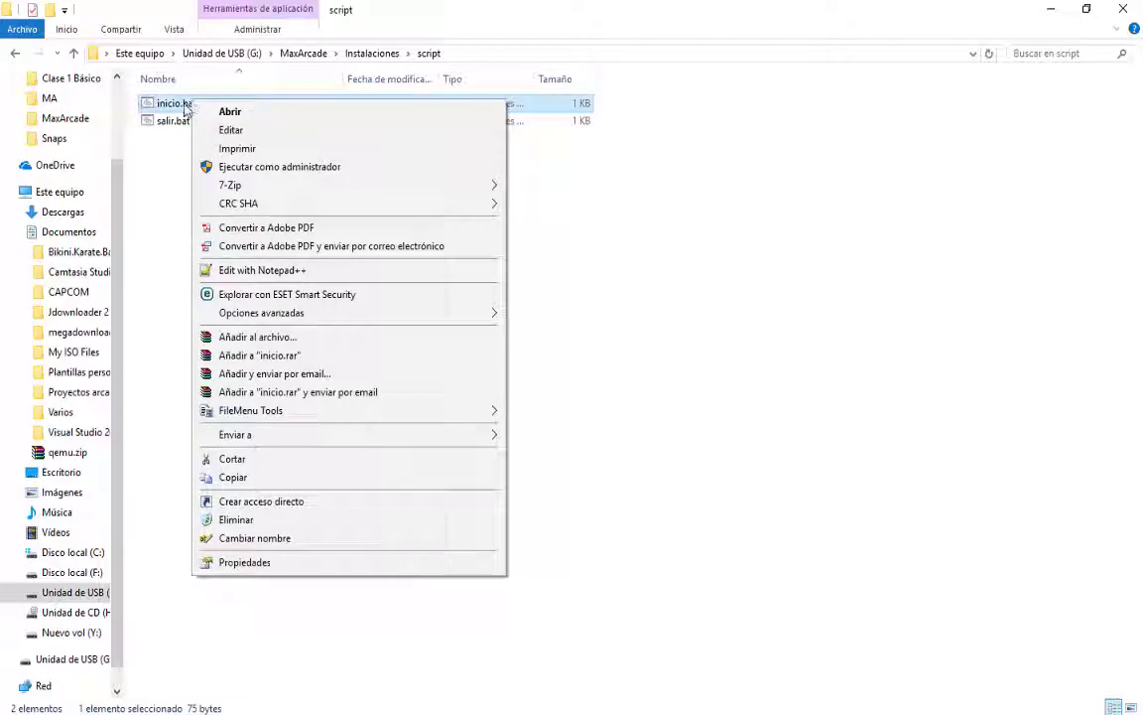
pyautogui.click(163, 164)
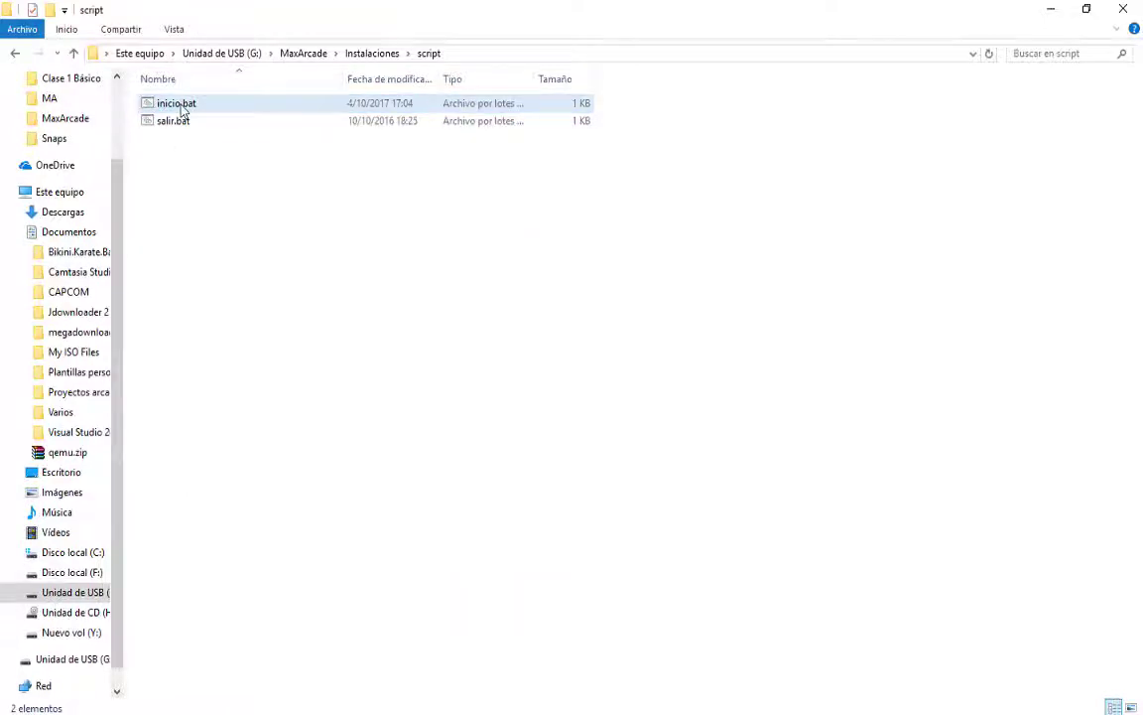
pyautogui.click(182, 111)
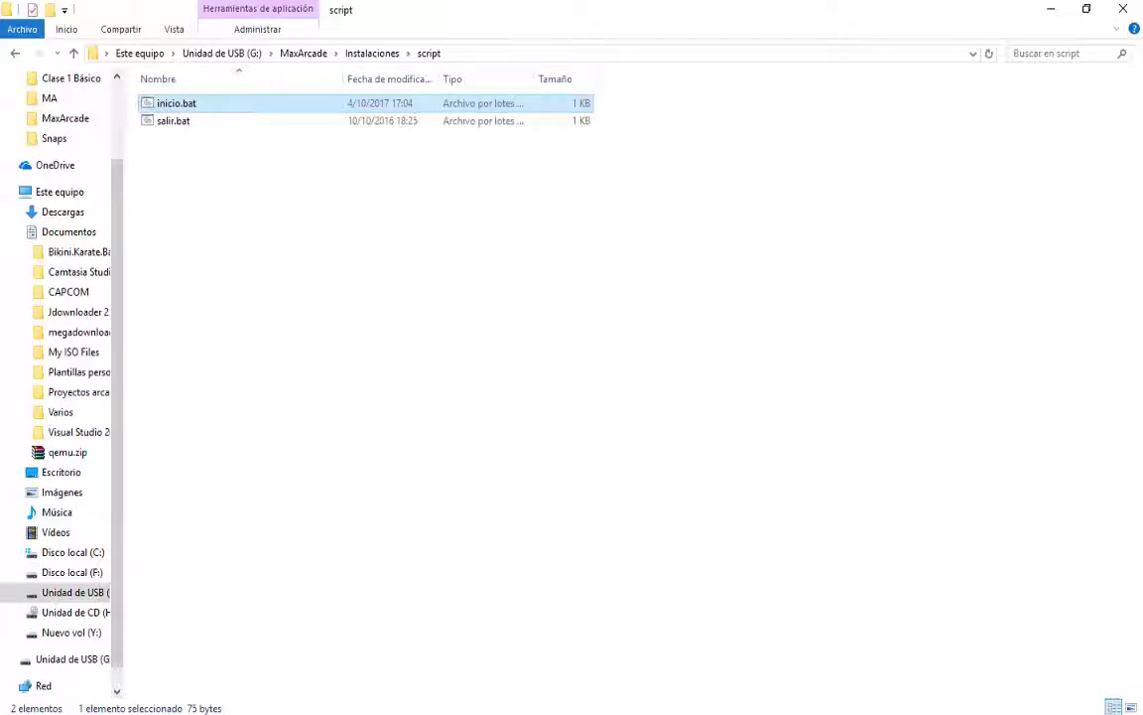
pyautogui.doubleClick(170, 123)
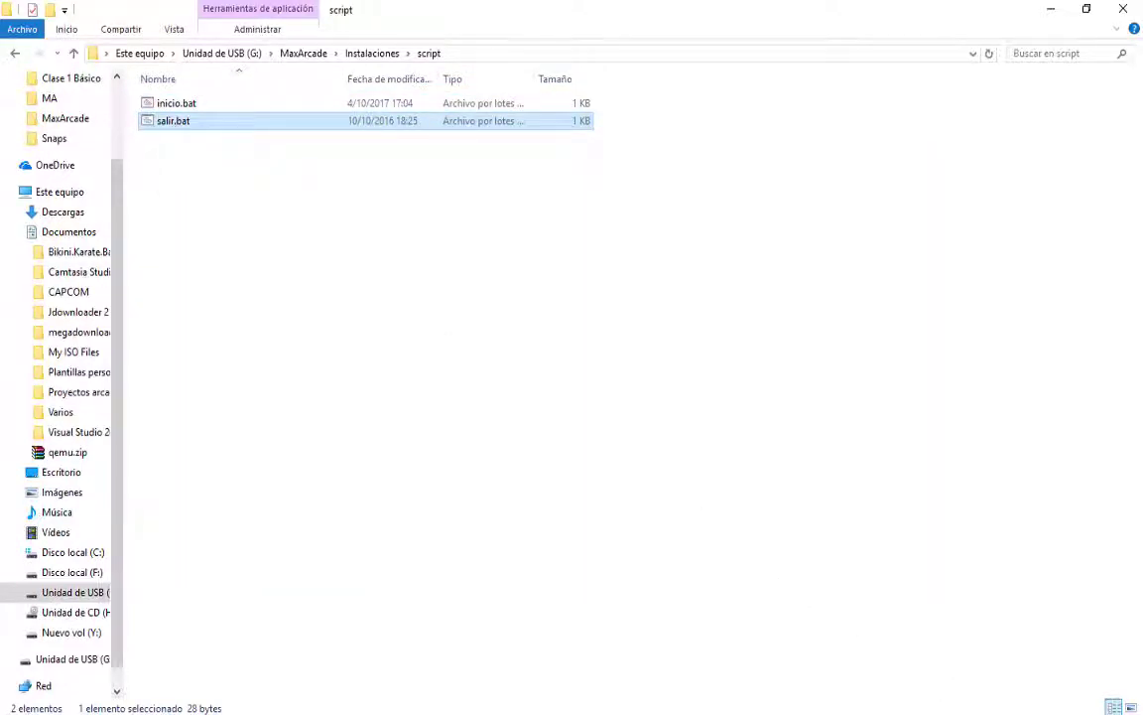
pyautogui.click(647, 406)
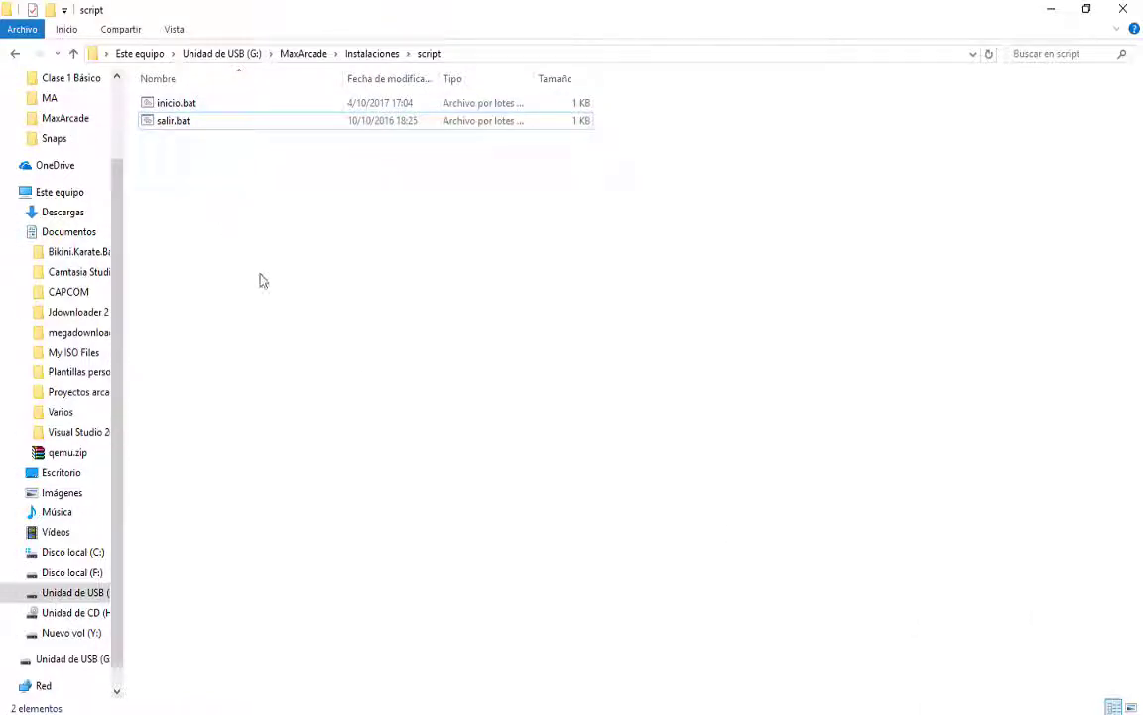
# Open inicio.bat in Notepad++ and examine its start command, /D option and quoted JoyToKey folder path.
pyautogui.click(195, 106)
pyautogui.rightClick(195, 107)
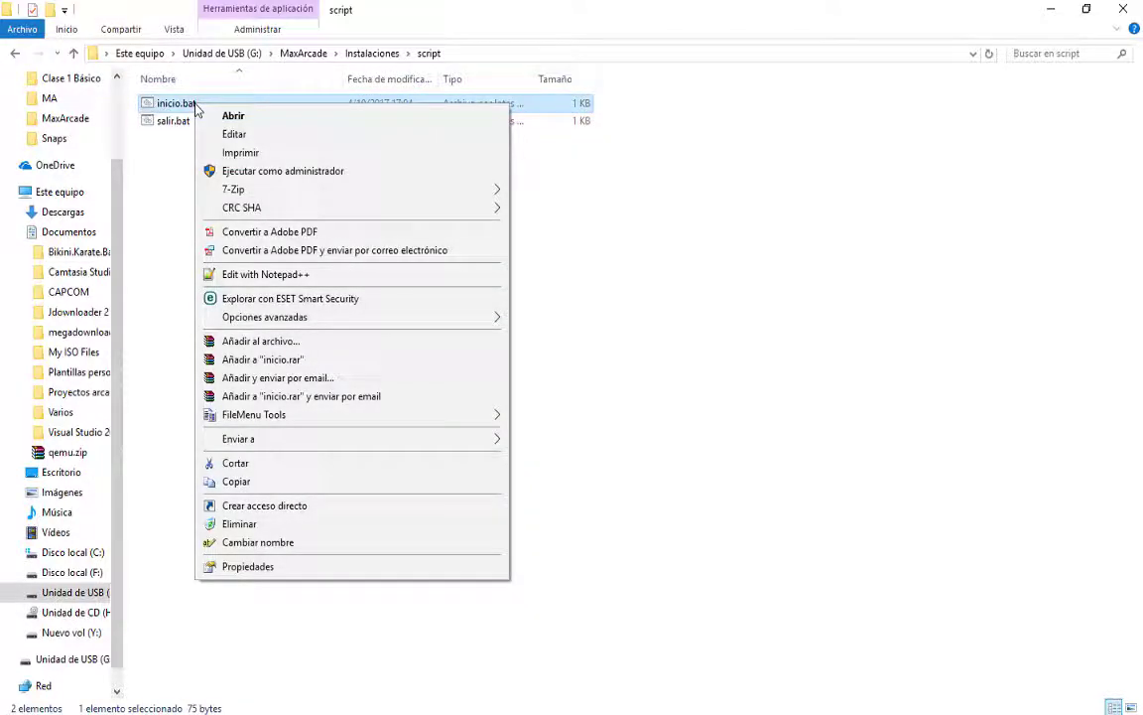
pyautogui.click(307, 278)
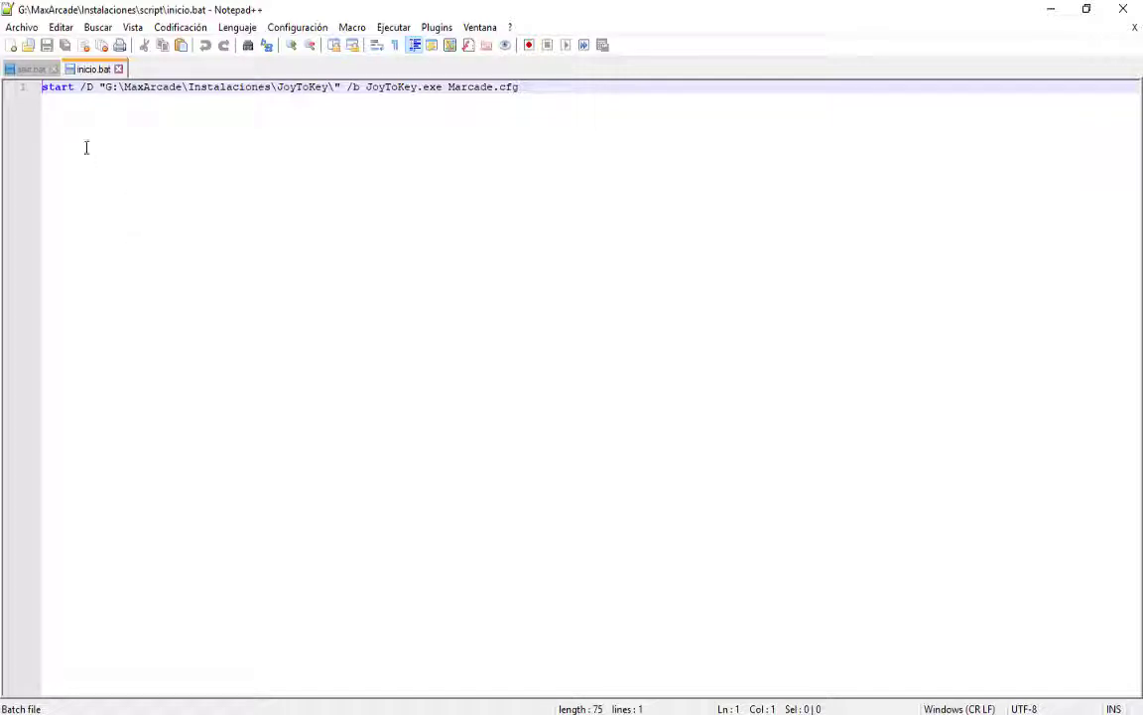
pyautogui.doubleClick(60, 87)
pyautogui.click(124, 126)
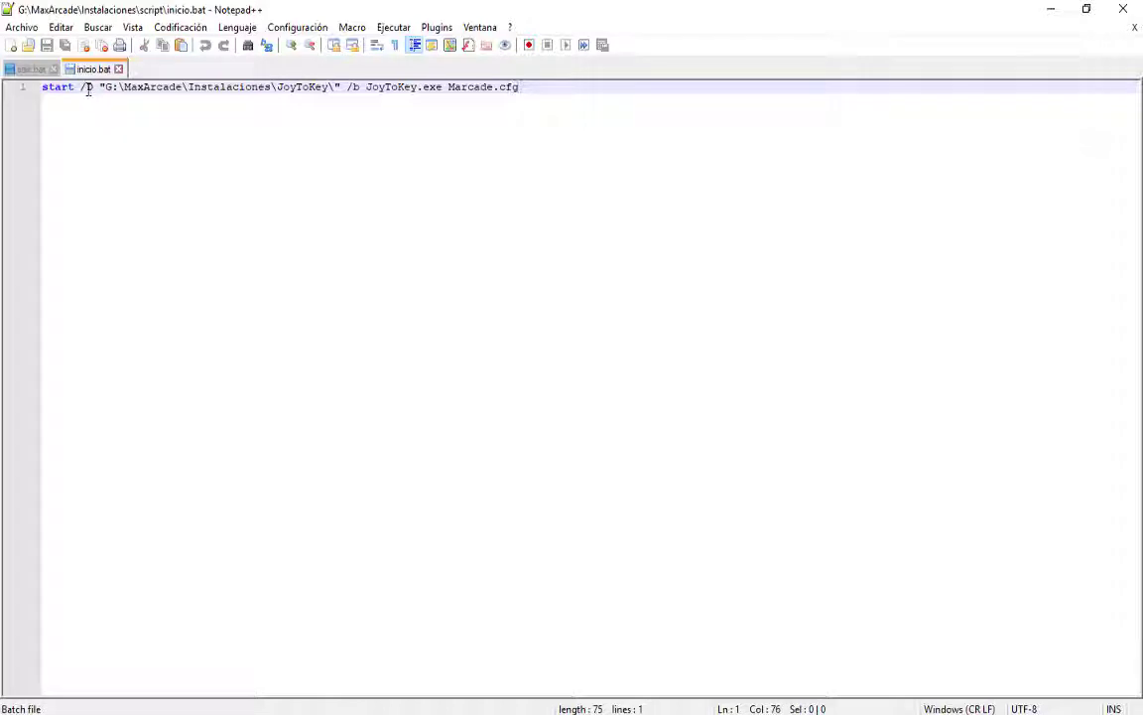
pyautogui.moveTo(82, 86); pyautogui.dragTo(91, 87)
pyautogui.click(115, 122)
pyautogui.moveTo(100, 89); pyautogui.dragTo(341, 91)
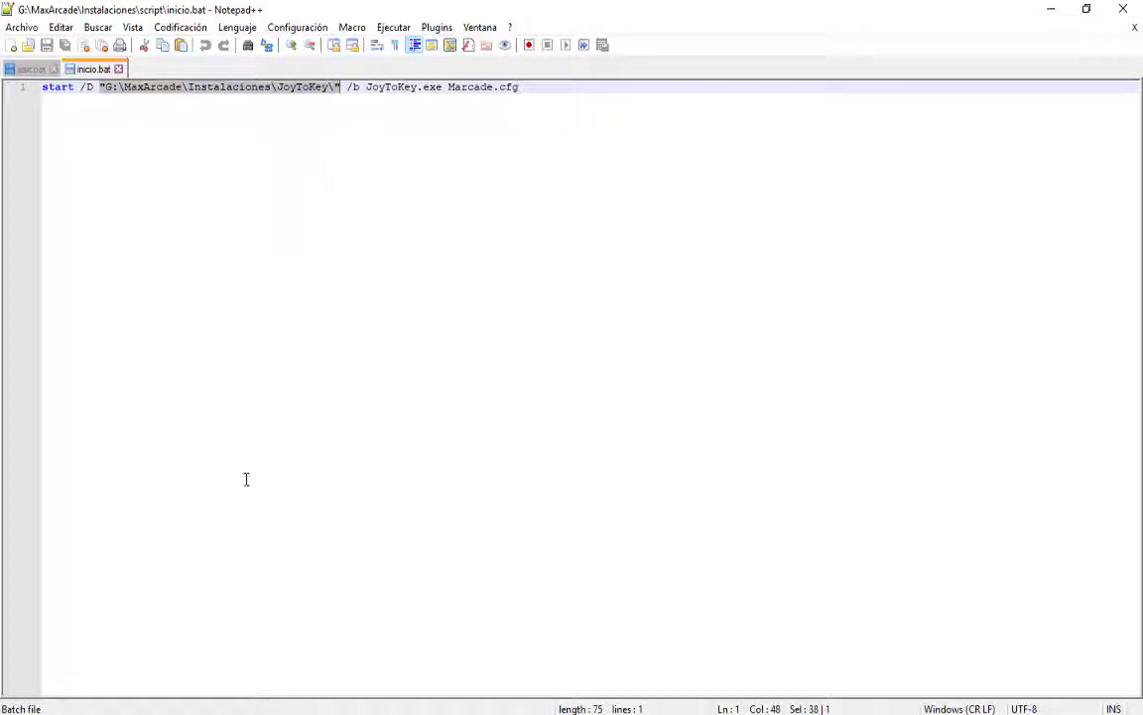
# Compare the quoted path in inicio.bat with the full address of the JoyToKey folder inside Instalaciones in File Explorer.
pyautogui.hotkey('alt', 'Tab')
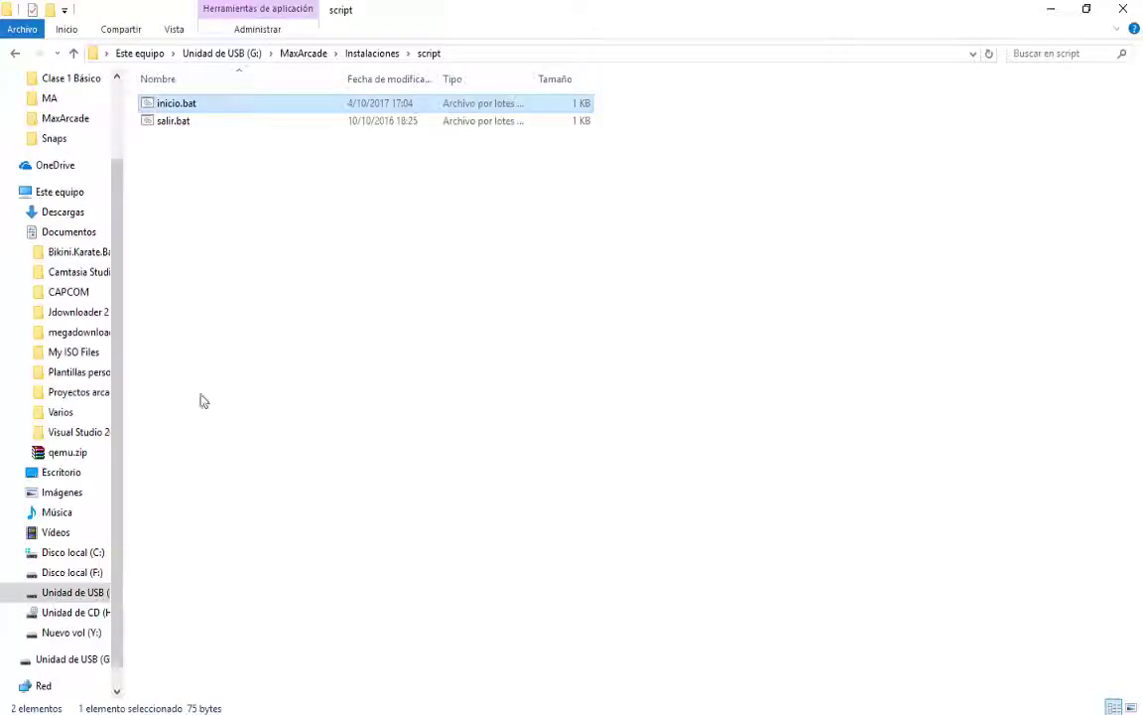
pyautogui.click(467, 55)
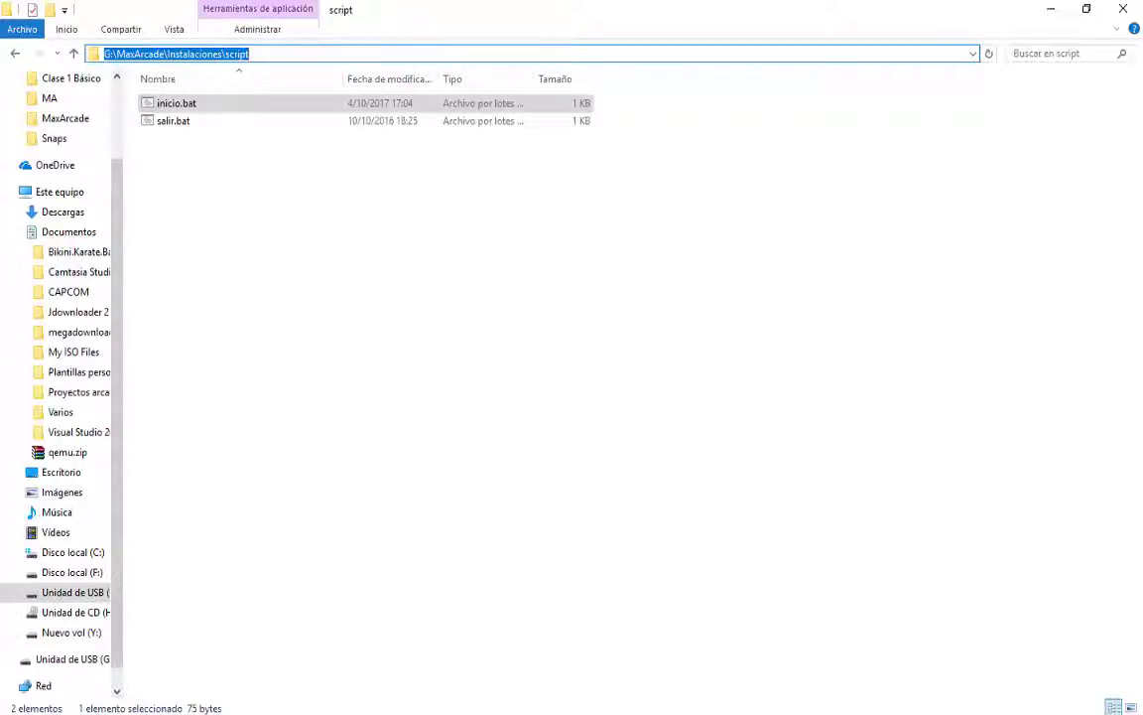
pyautogui.hotkey('alt', 'Tab')
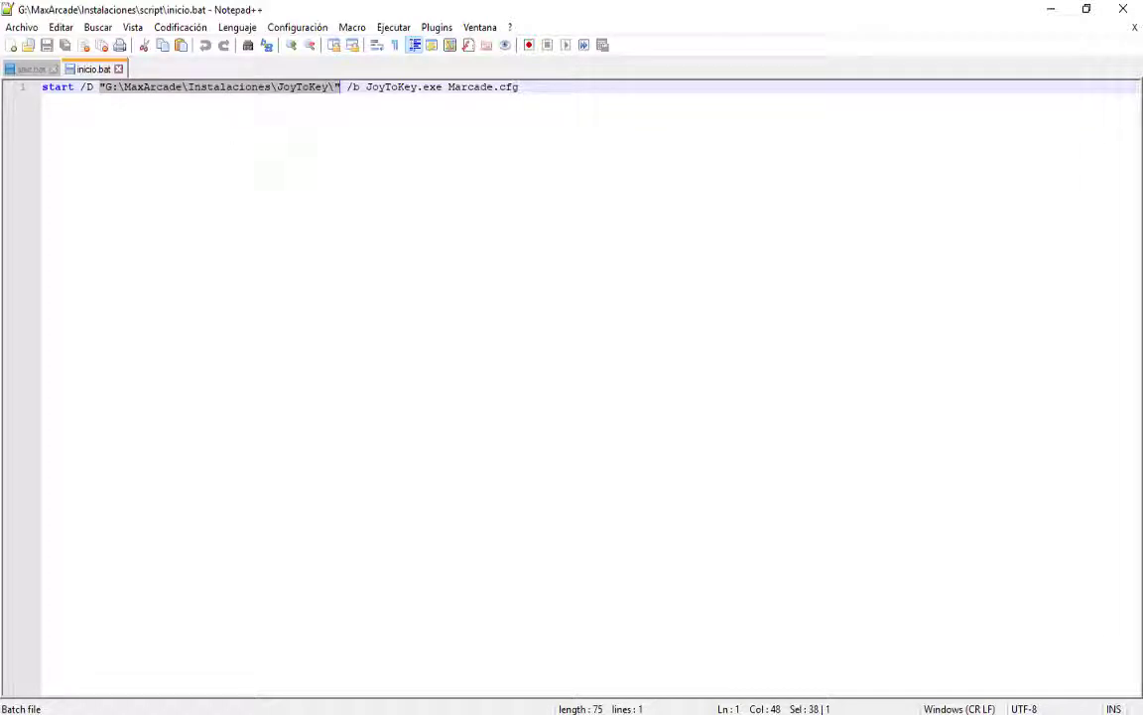
pyautogui.hotkey('alt', 'Tab')
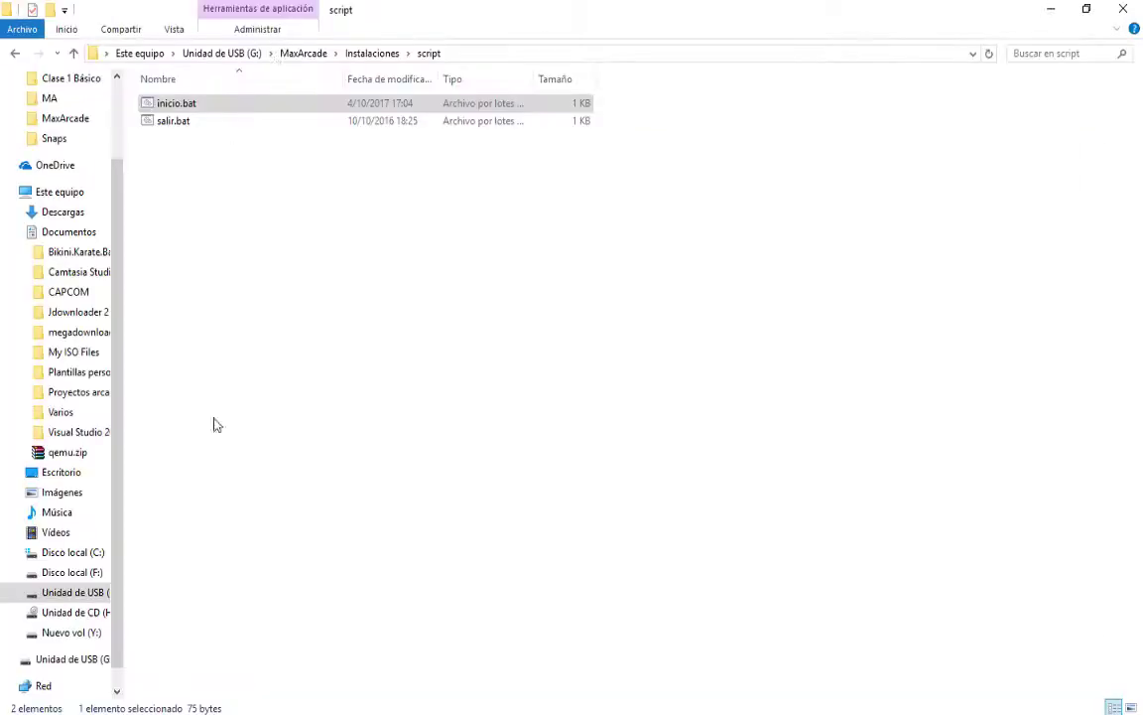
pyautogui.click(372, 54)
pyautogui.click(286, 230)
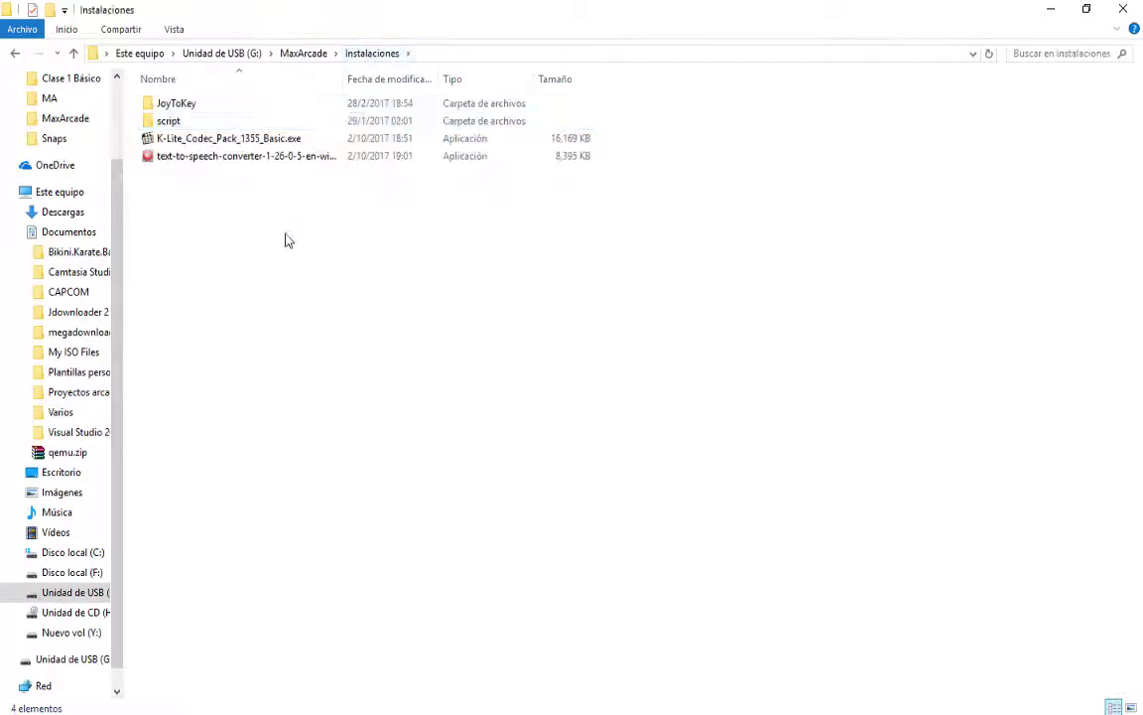
pyautogui.click(210, 111)
pyautogui.doubleClick(210, 111)
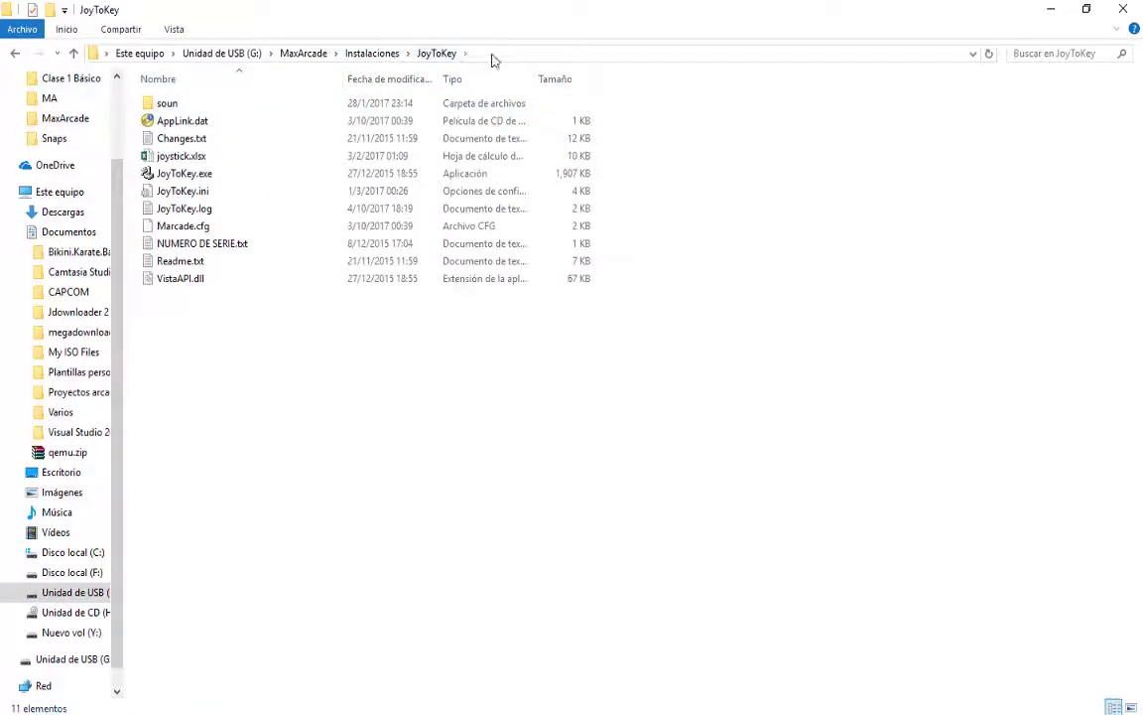
pyautogui.click(474, 54)
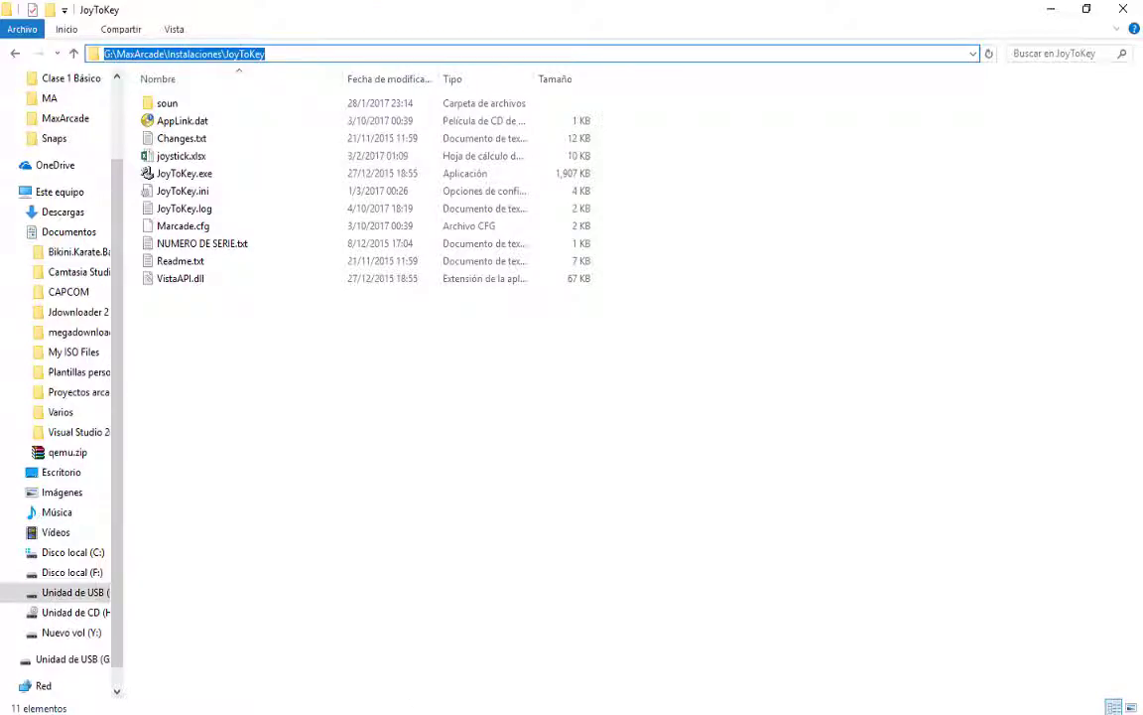
pyautogui.click(405, 707)
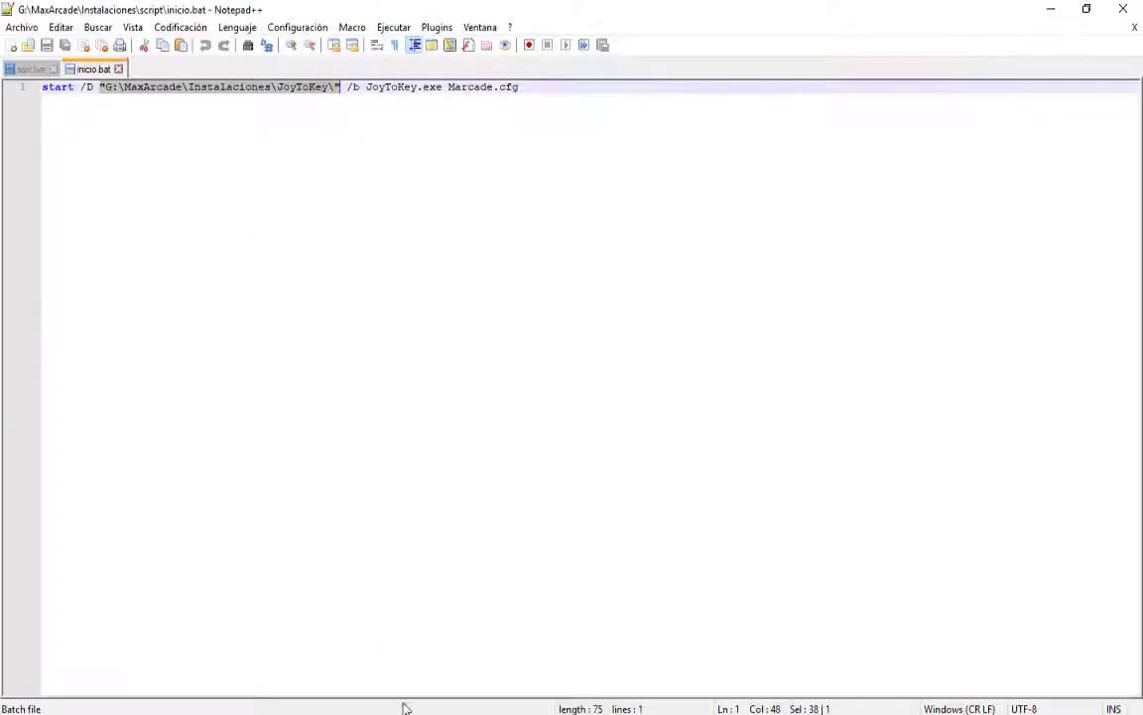
# Examine the "/b JoyToKey.exe Marcade.cfg" part of inicio.bat and locate JoyToKey.exe in the JoyToKey folder.
pyautogui.press('End')
pyautogui.keyDown('shift'); pyautogui.click(355, 89); pyautogui.keyUp('shift')
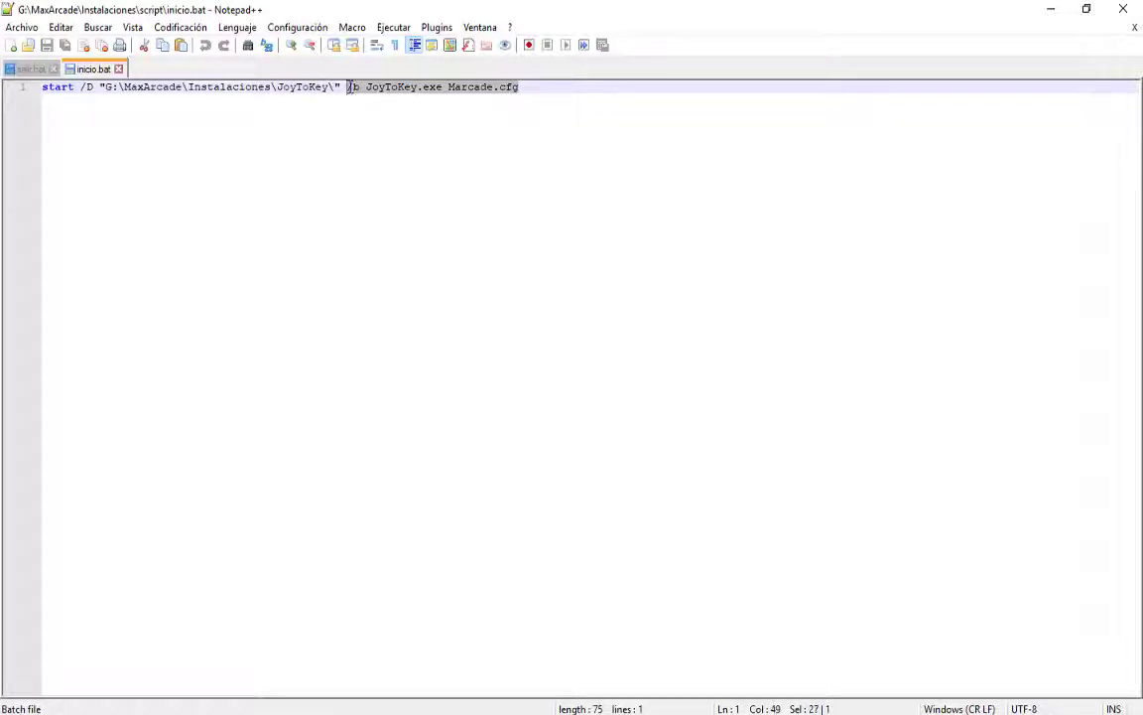
pyautogui.click(397, 141)
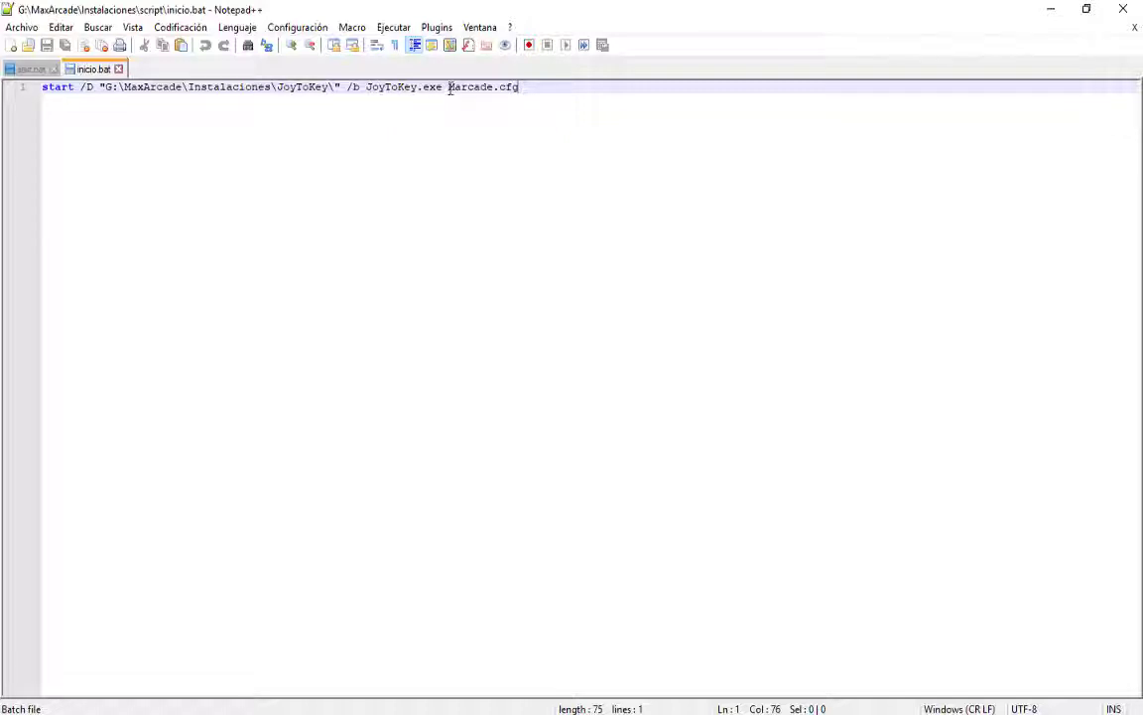
pyautogui.hotkey('alt', 'Tab')
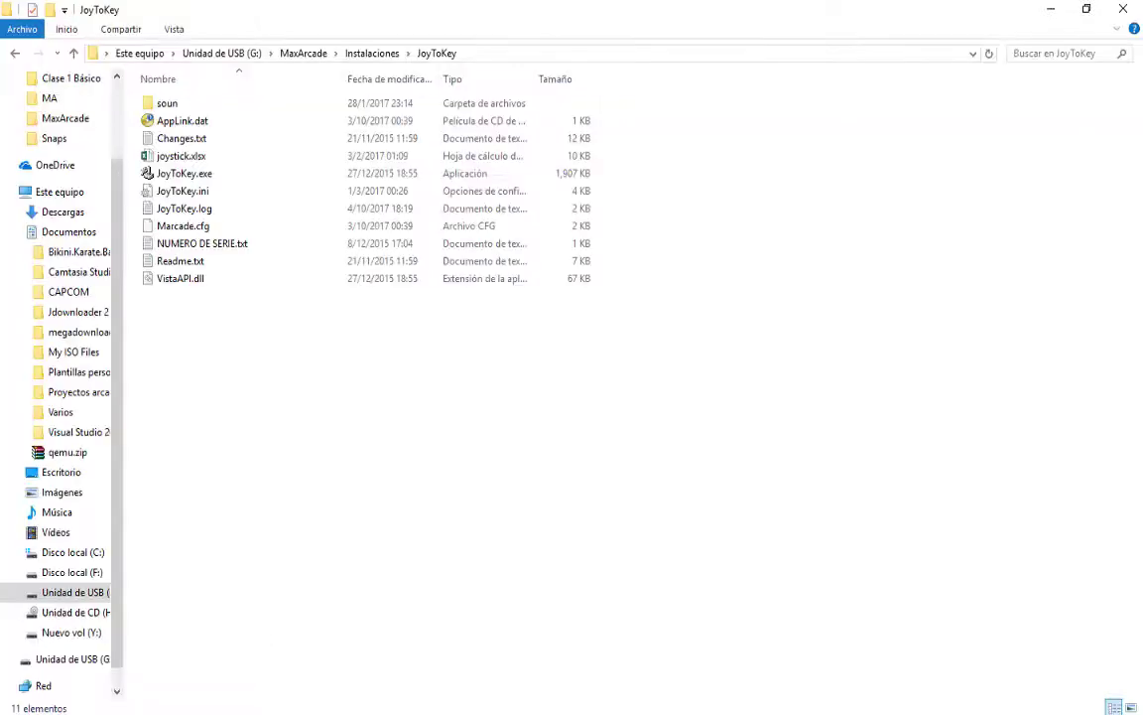
pyautogui.click(193, 175)
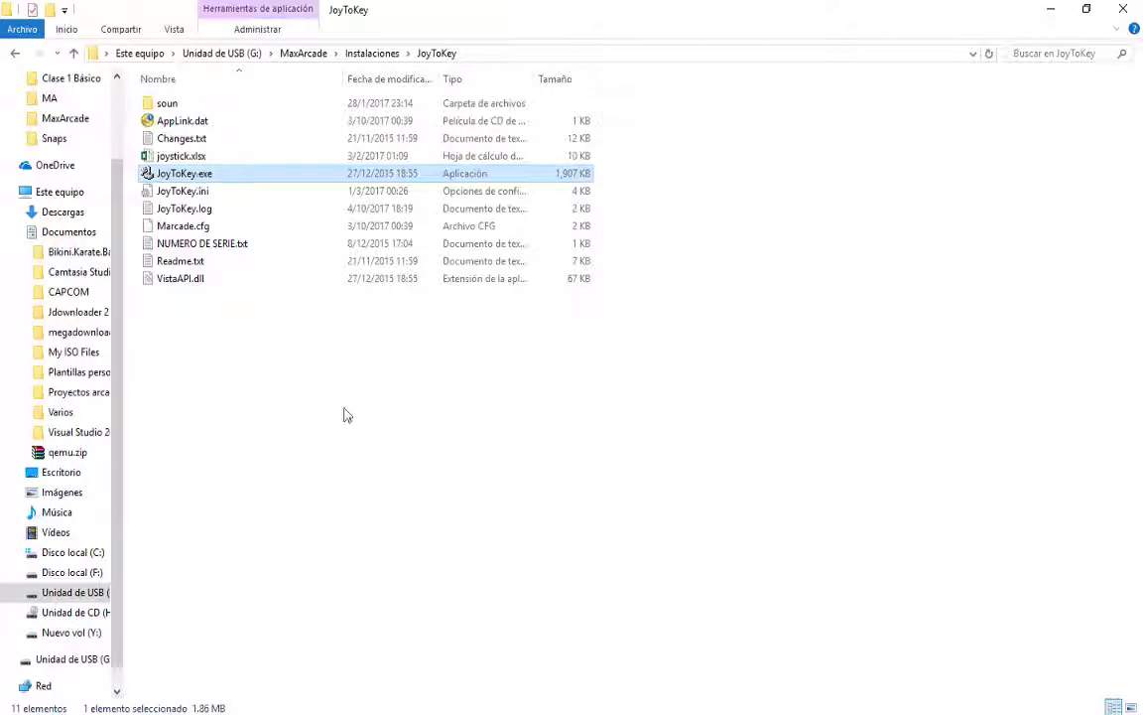
# Examine the Marcade.cfg argument in inicio.bat and locate the Marcade.cfg file in the JoyToKey folder.
pyautogui.hotkey('alt', 'Tab')
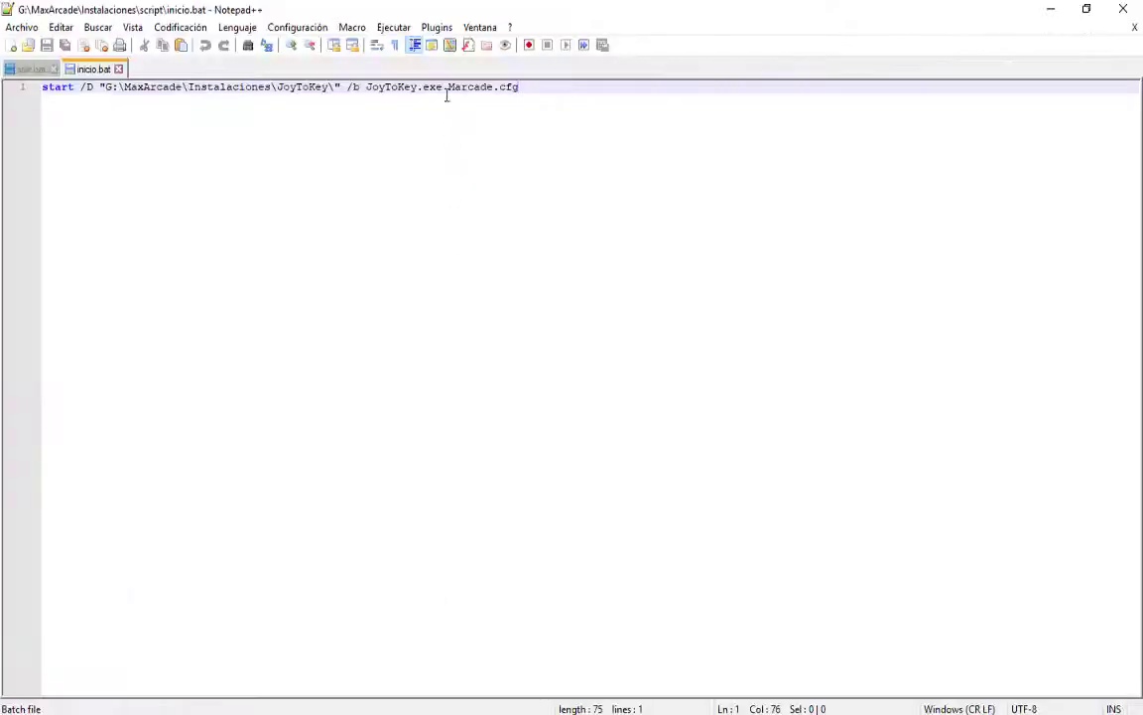
pyautogui.moveTo(448, 88); pyautogui.dragTo(538, 83)
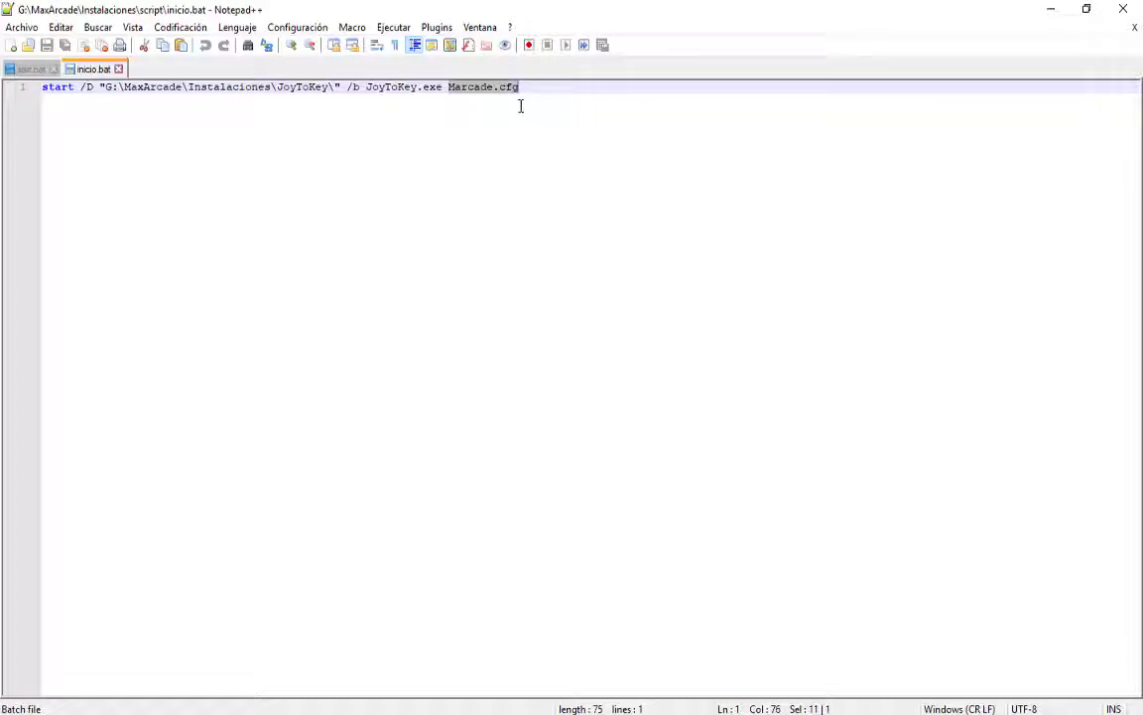
pyautogui.hotkey('alt', 'Tab')
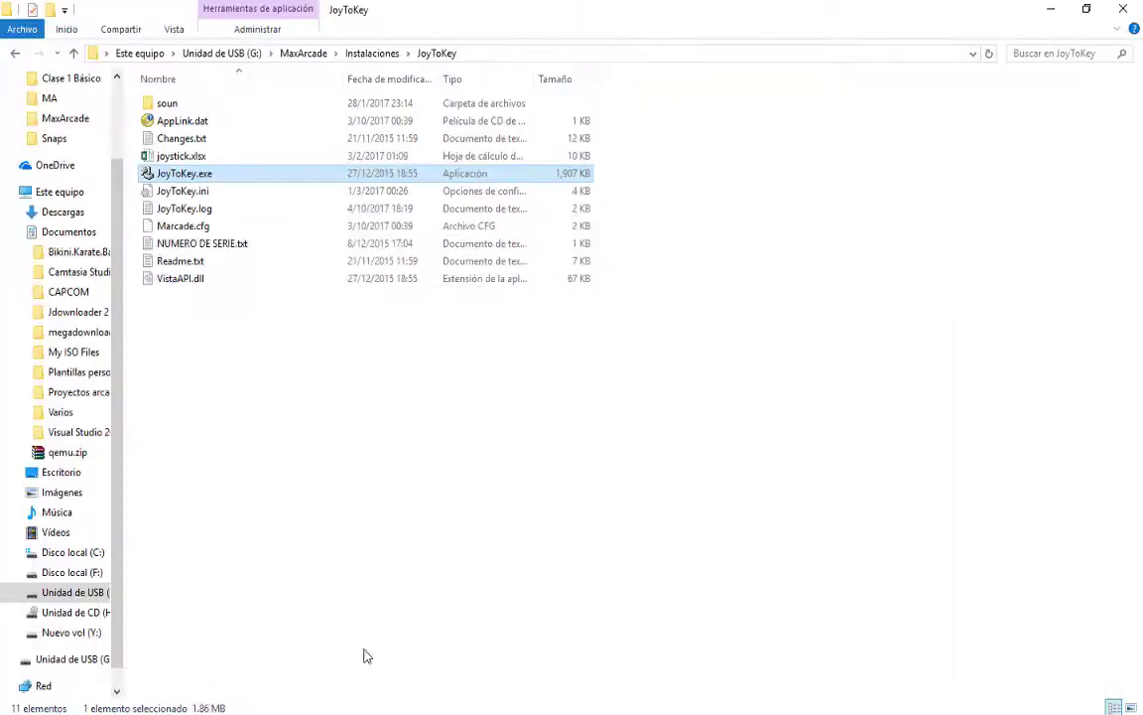
pyautogui.click(168, 226)
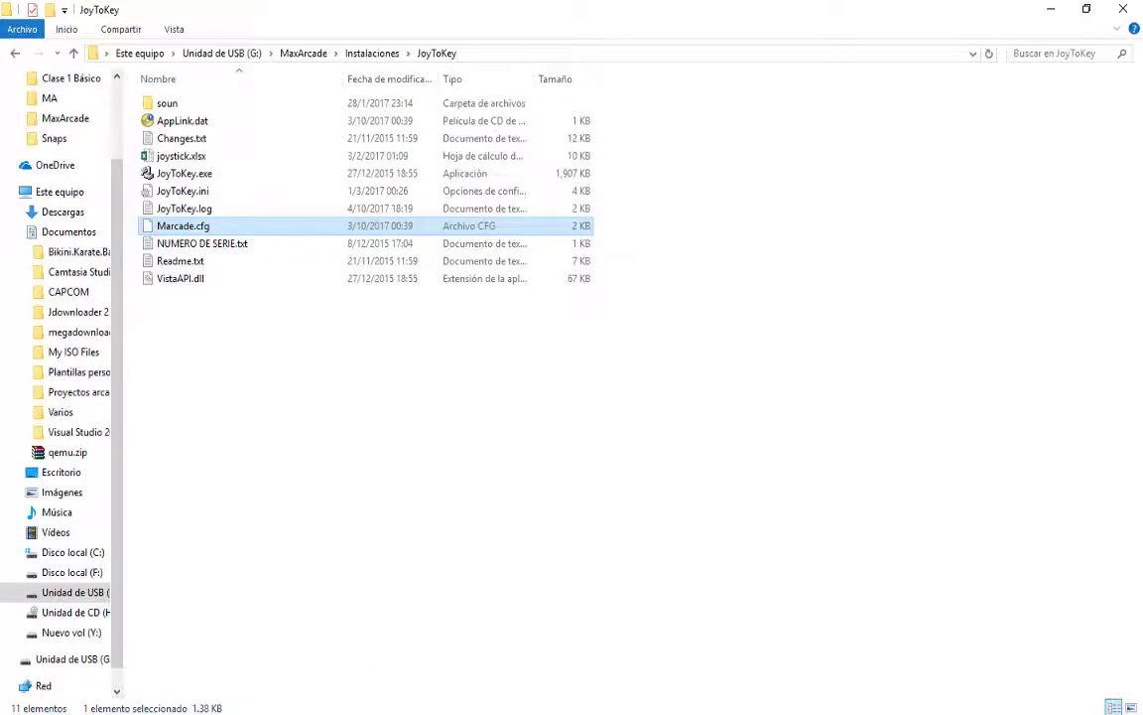
pyautogui.hotkey('alt', 'Tab')
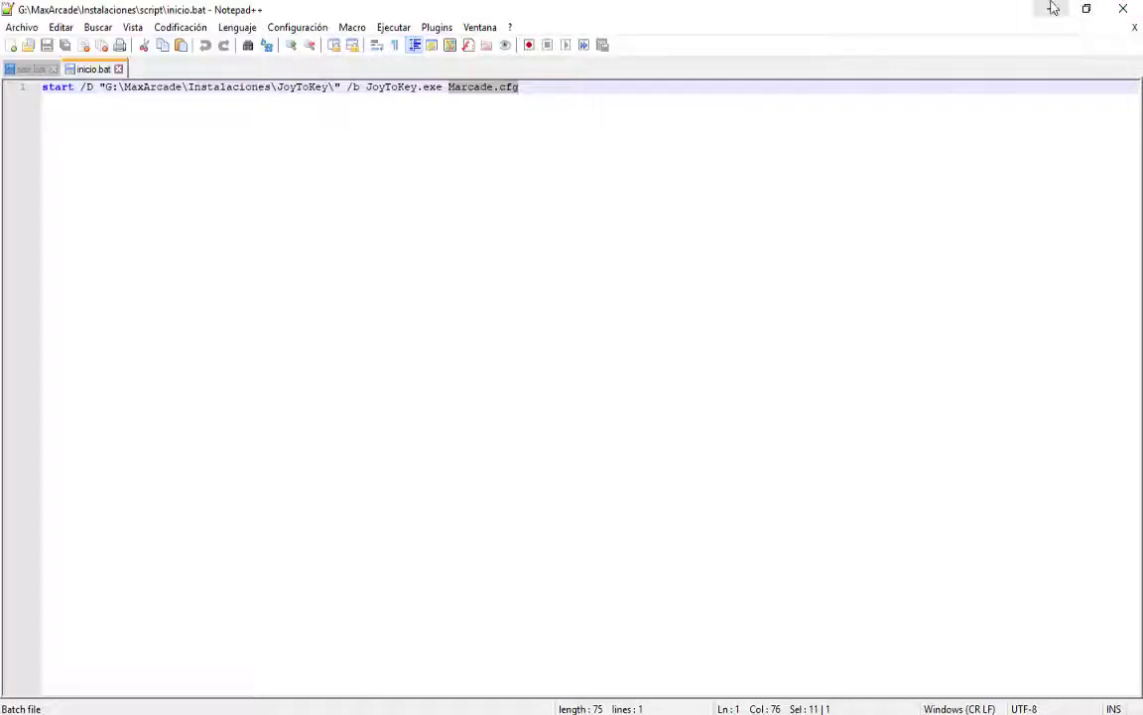
pyautogui.click(1053, 8)
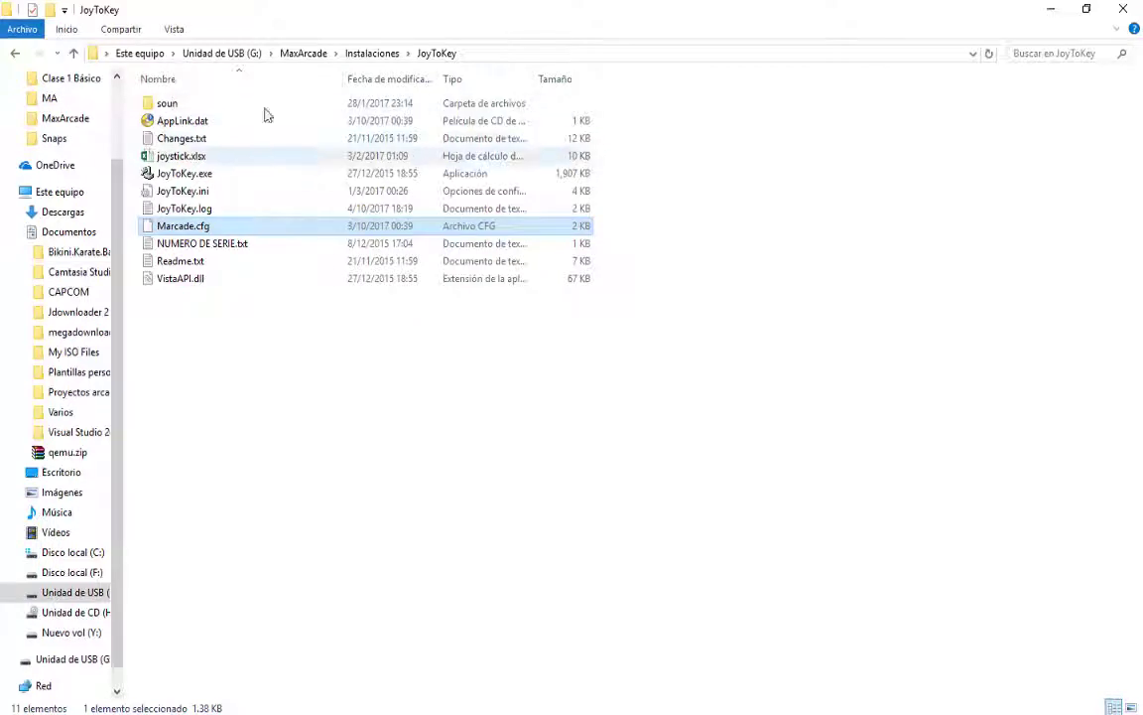
# Create a new text document named begin.txt in the script folder inside Instalaciones.
pyautogui.click(373, 53)
pyautogui.doubleClick(165, 123)
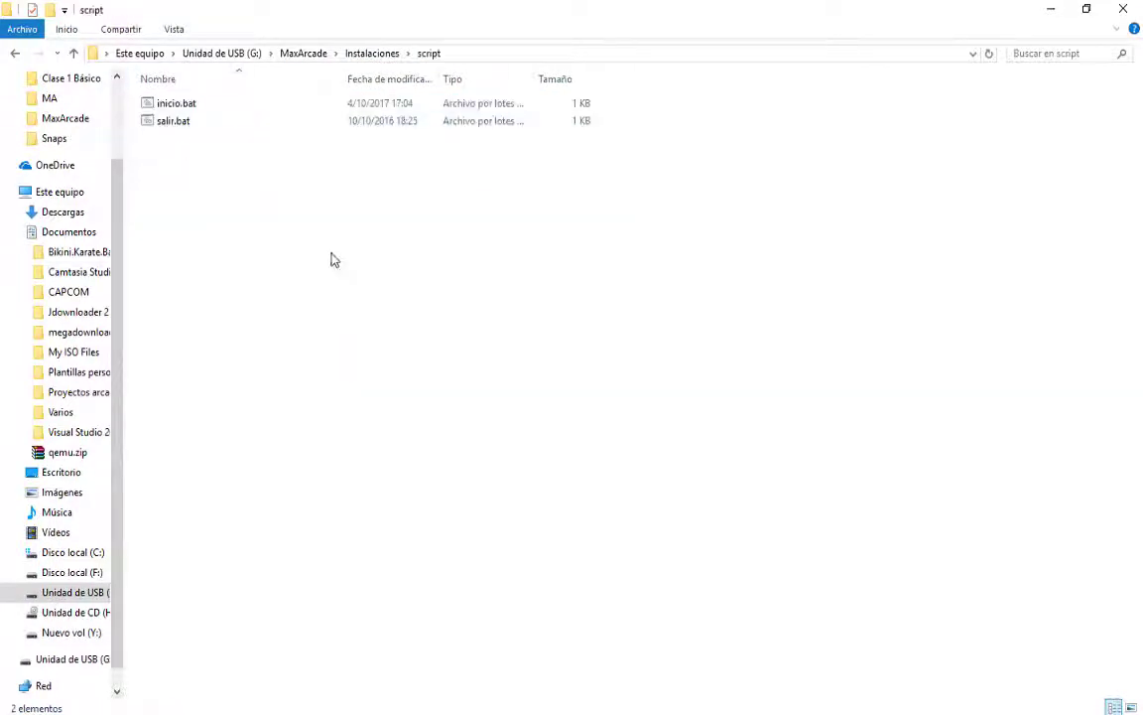
pyautogui.rightClick(257, 207)
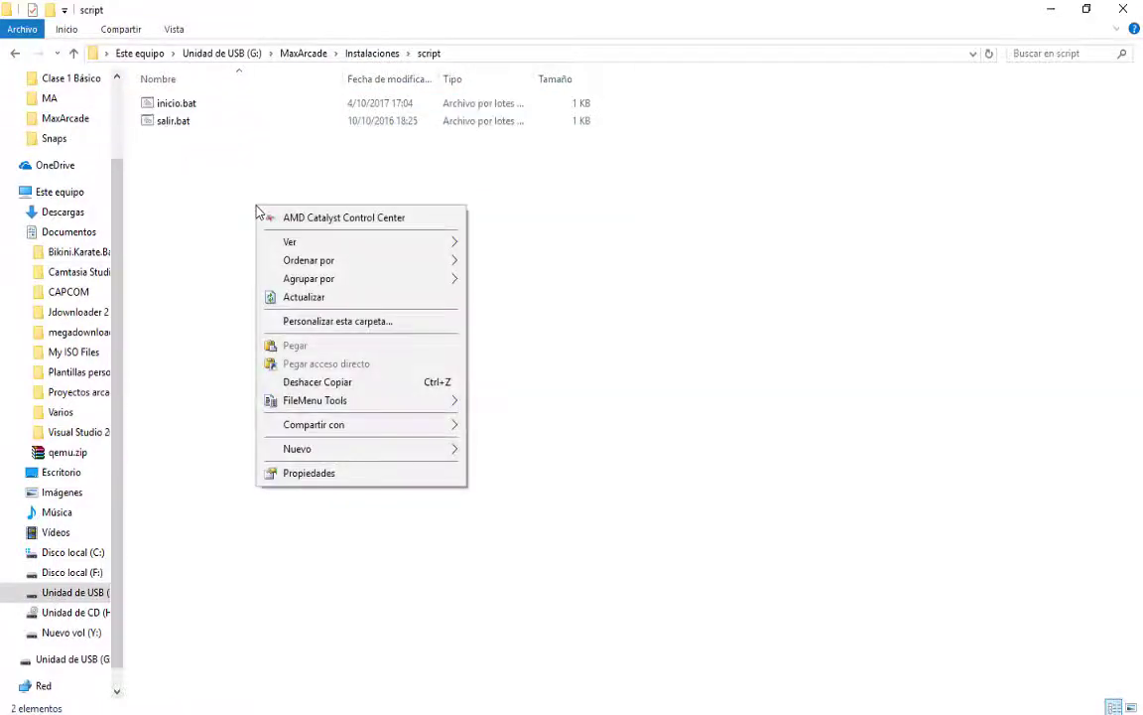
pyautogui.moveTo(424, 455)
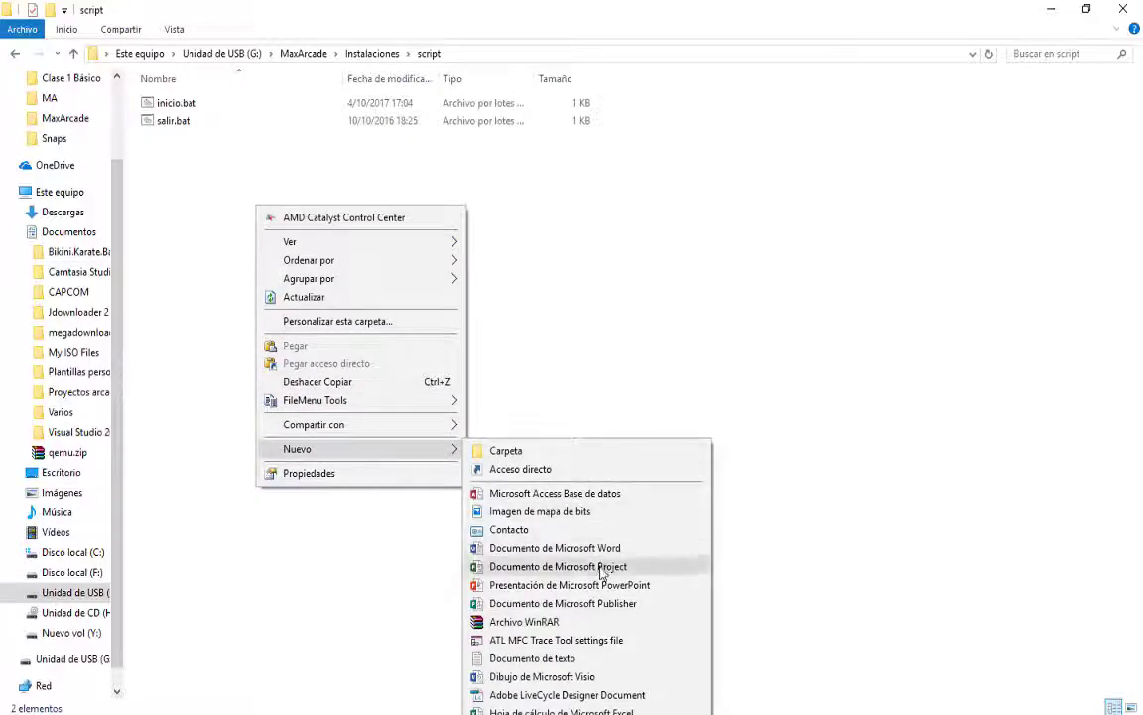
pyautogui.click(587, 660)
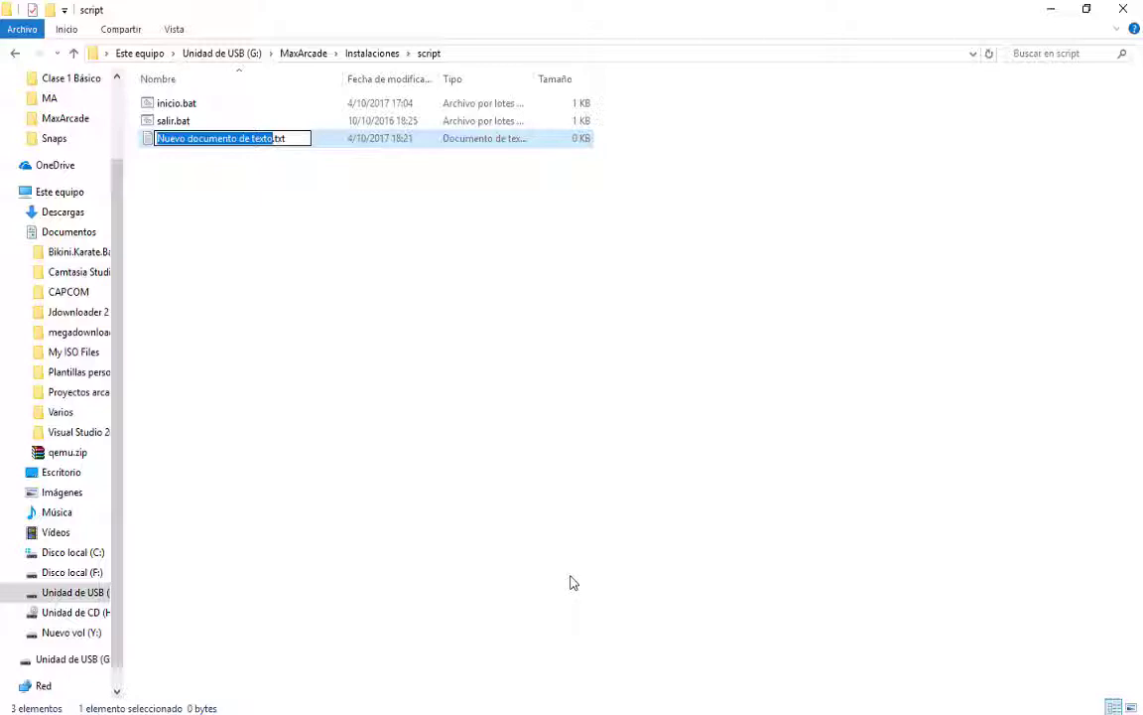
pyautogui.write('begin')
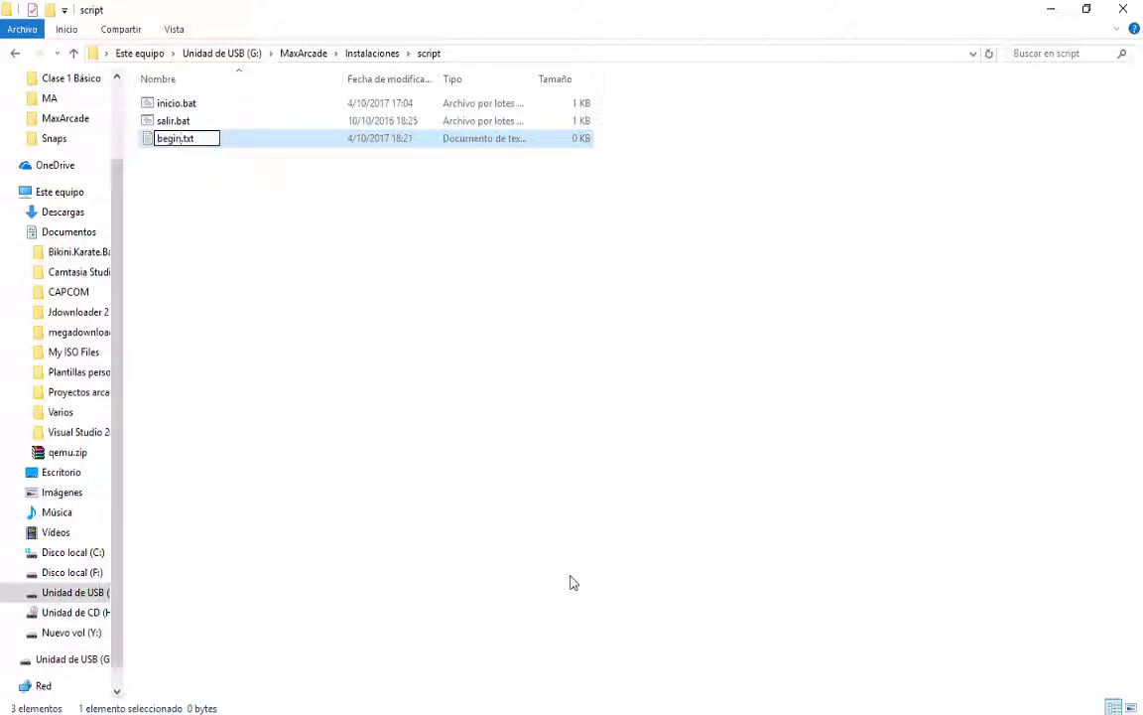
pyautogui.click(281, 309)
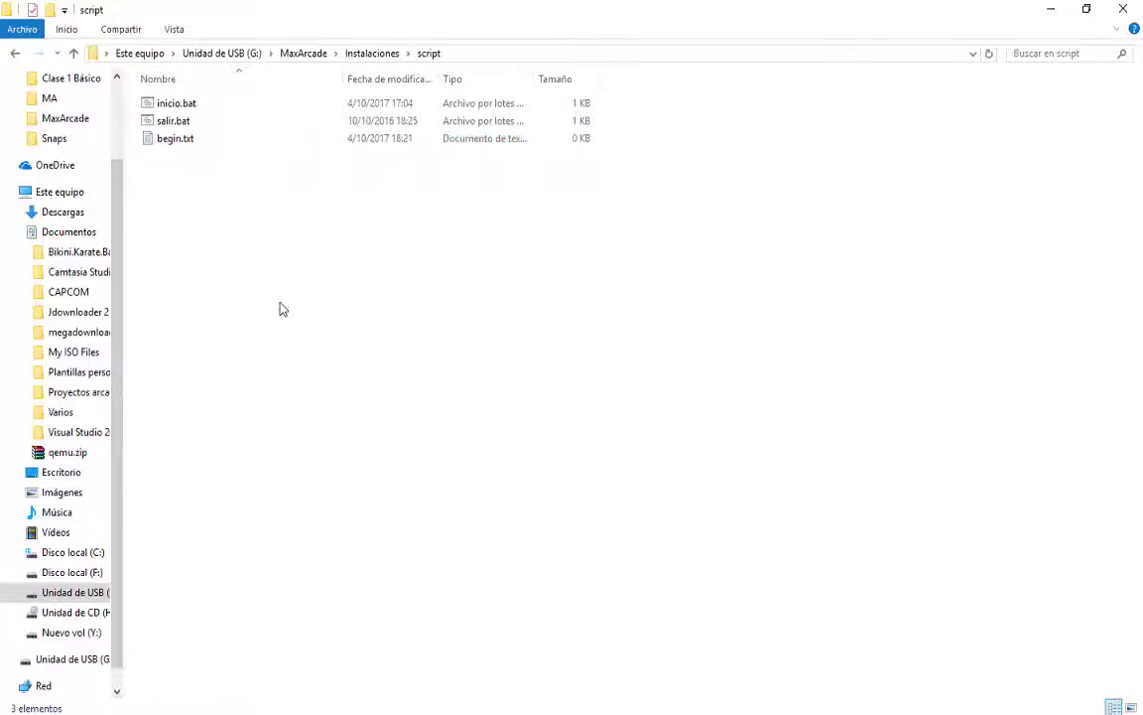
# Copy the whole start command line from inicio.bat into begin.txt, save it and close both files.
pyautogui.doubleClick(191, 140)
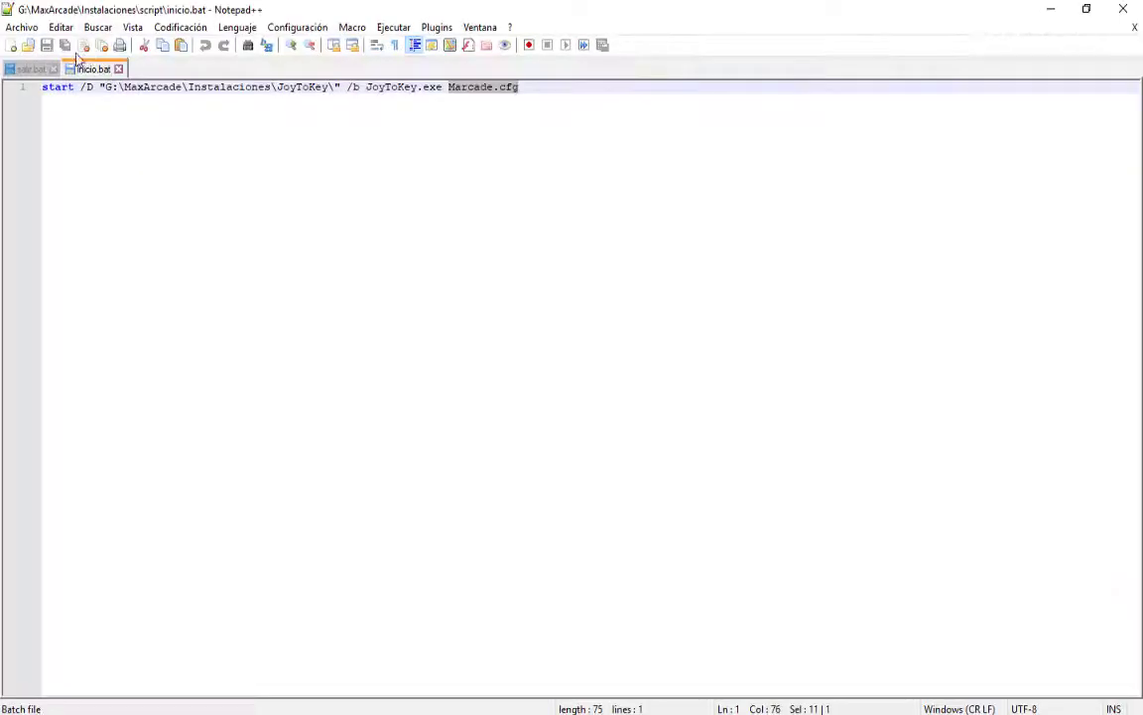
pyautogui.moveTo(45, 92); pyautogui.dragTo(514, 92)
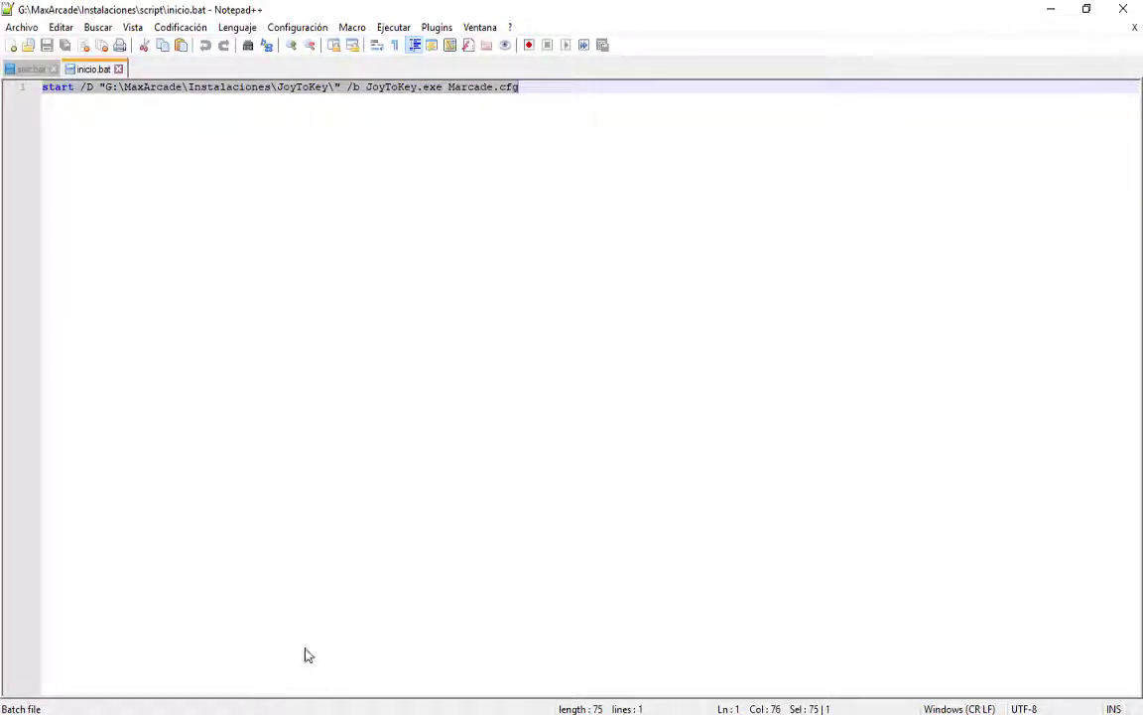
pyautogui.click(388, 709)
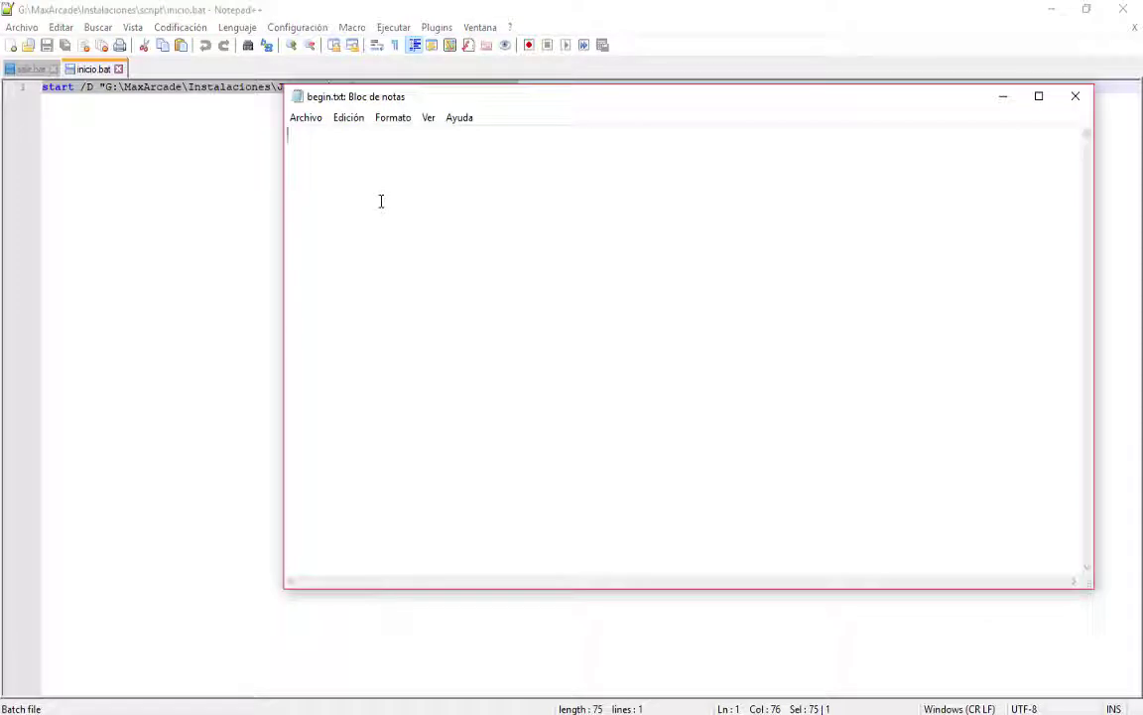
pyautogui.write('start /D "G:\\MaxArcade\\Instalaciones\\JoyToKey\\" /b JoyToKey.exe Marcade.cfg')
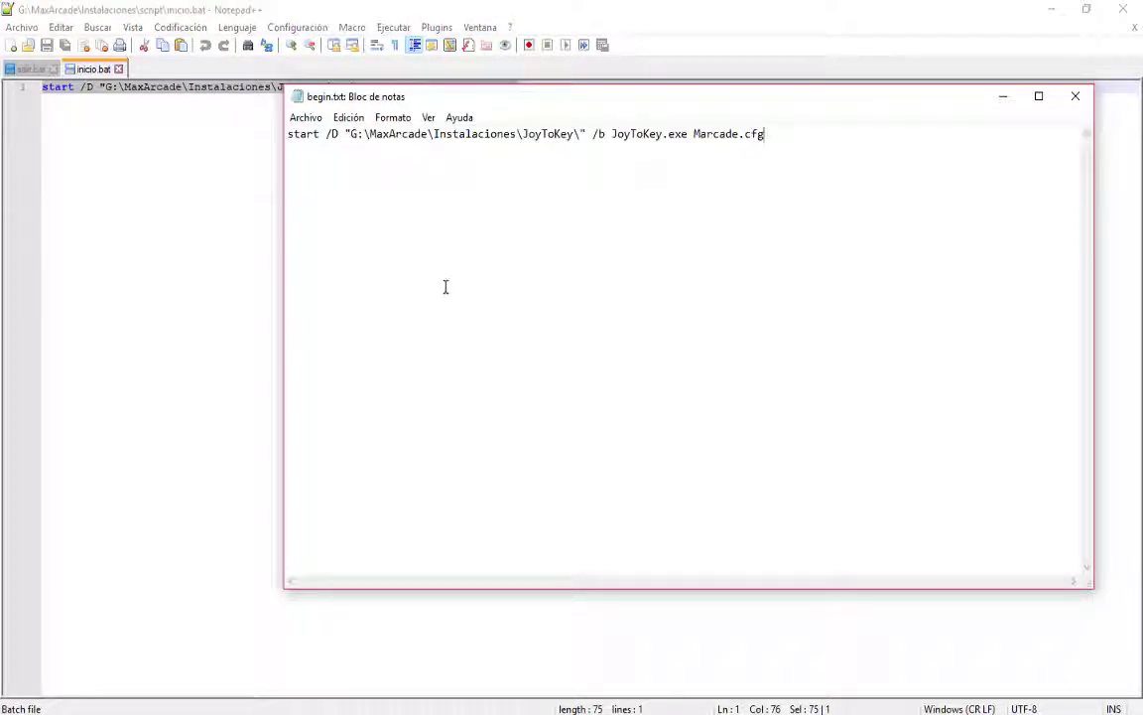
pyautogui.click(304, 117)
pyautogui.click(375, 171)
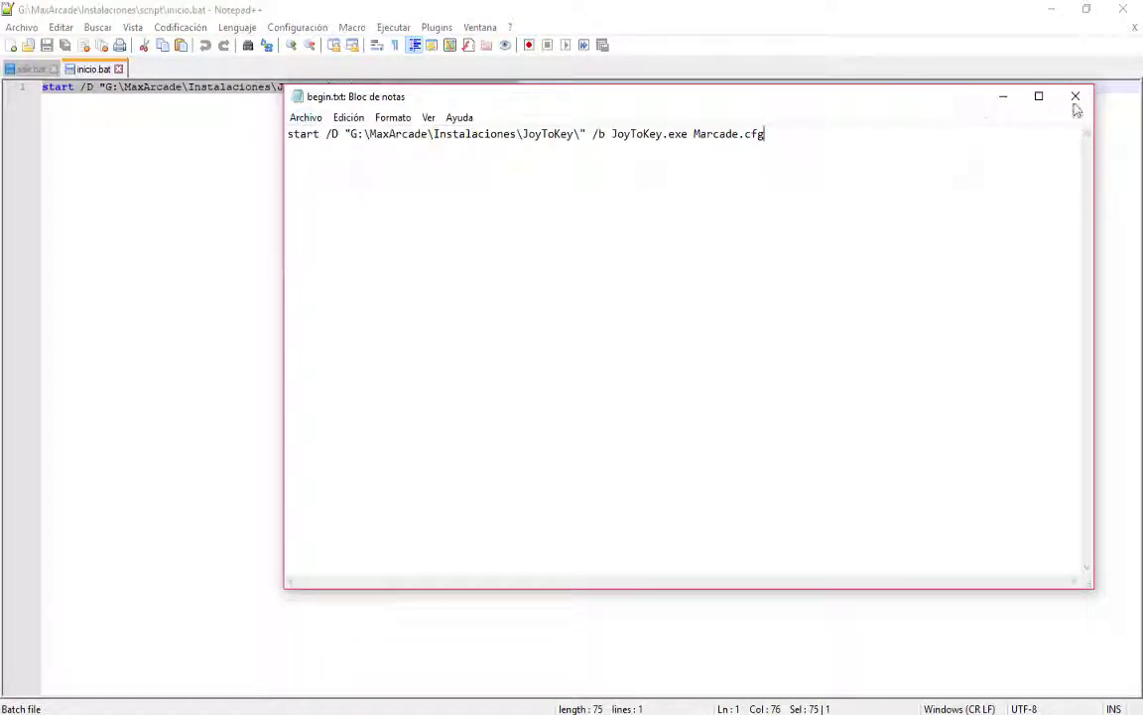
pyautogui.click(1073, 98)
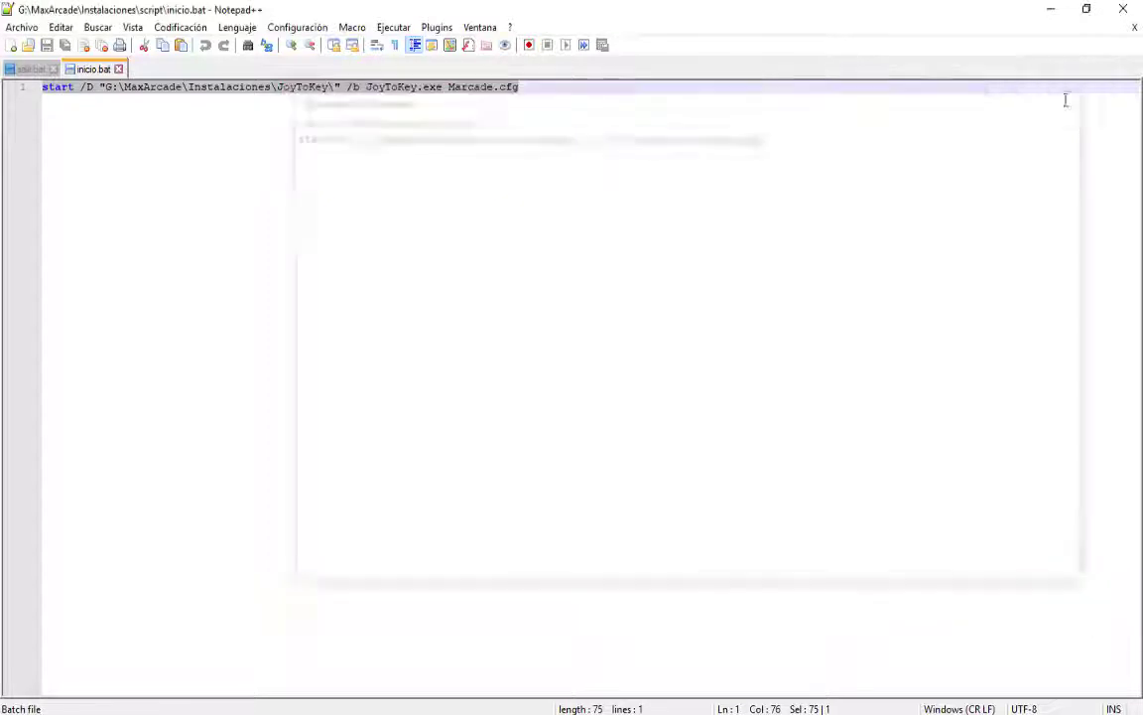
pyautogui.click(1122, 8)
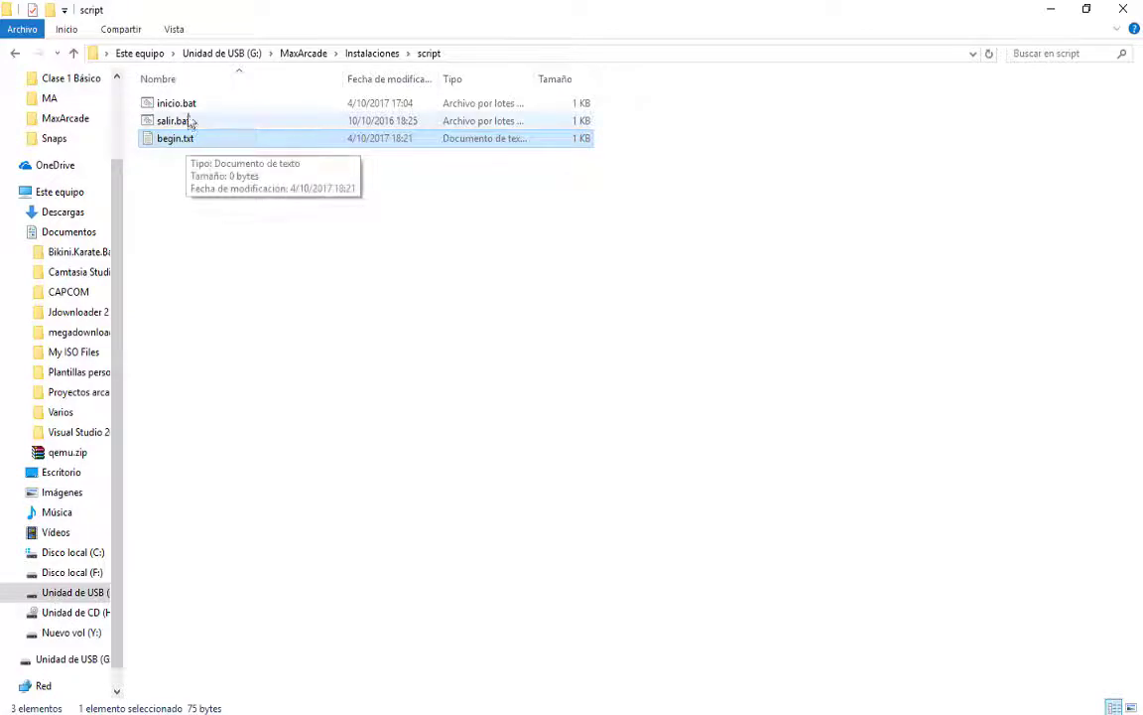
# Look through the script folder's view, options and properties commands for the setting that controls file name extensions.
pyautogui.click(237, 271)
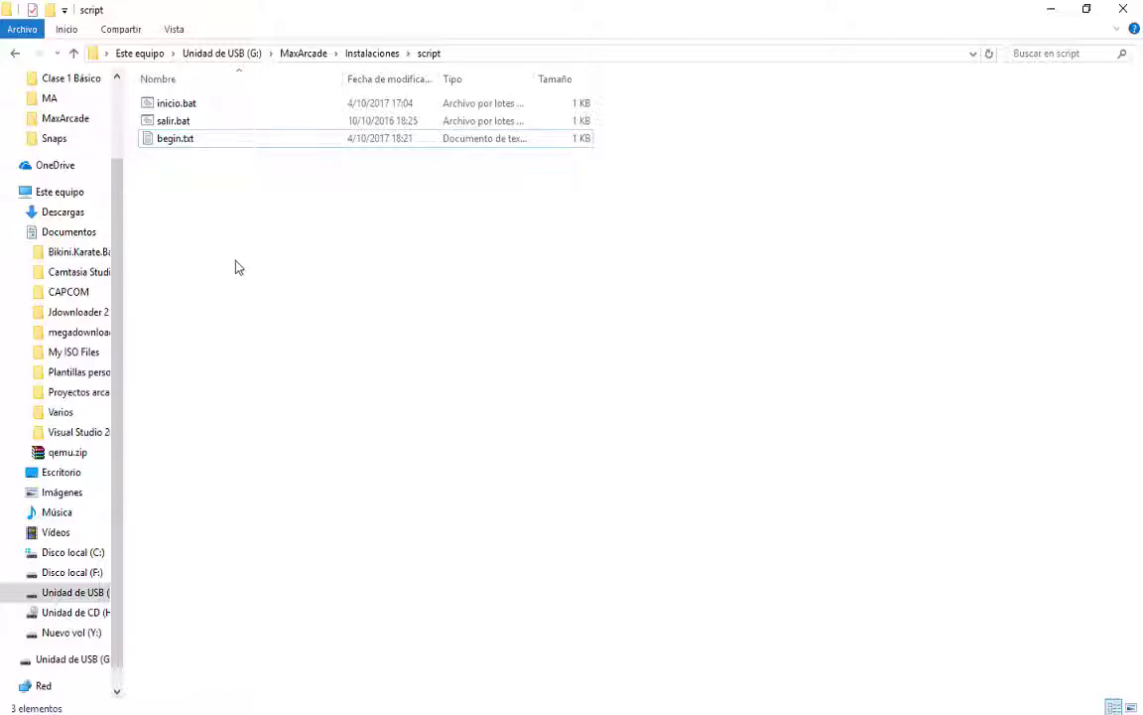
pyautogui.click(70, 31)
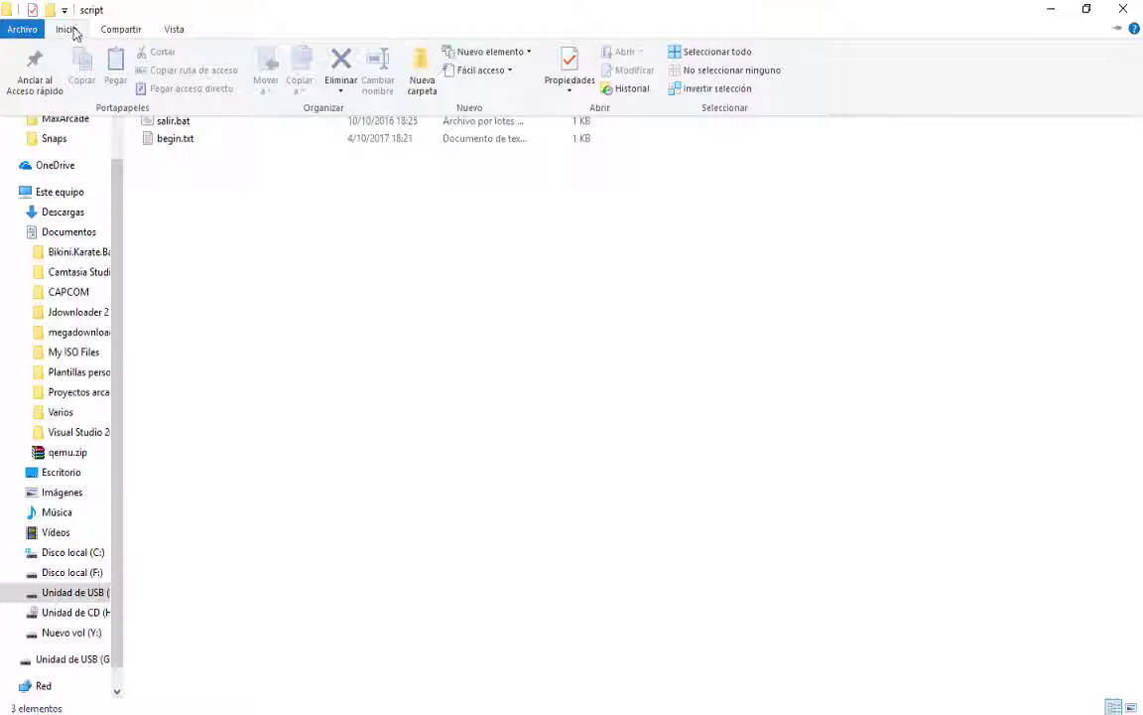
pyautogui.click(175, 30)
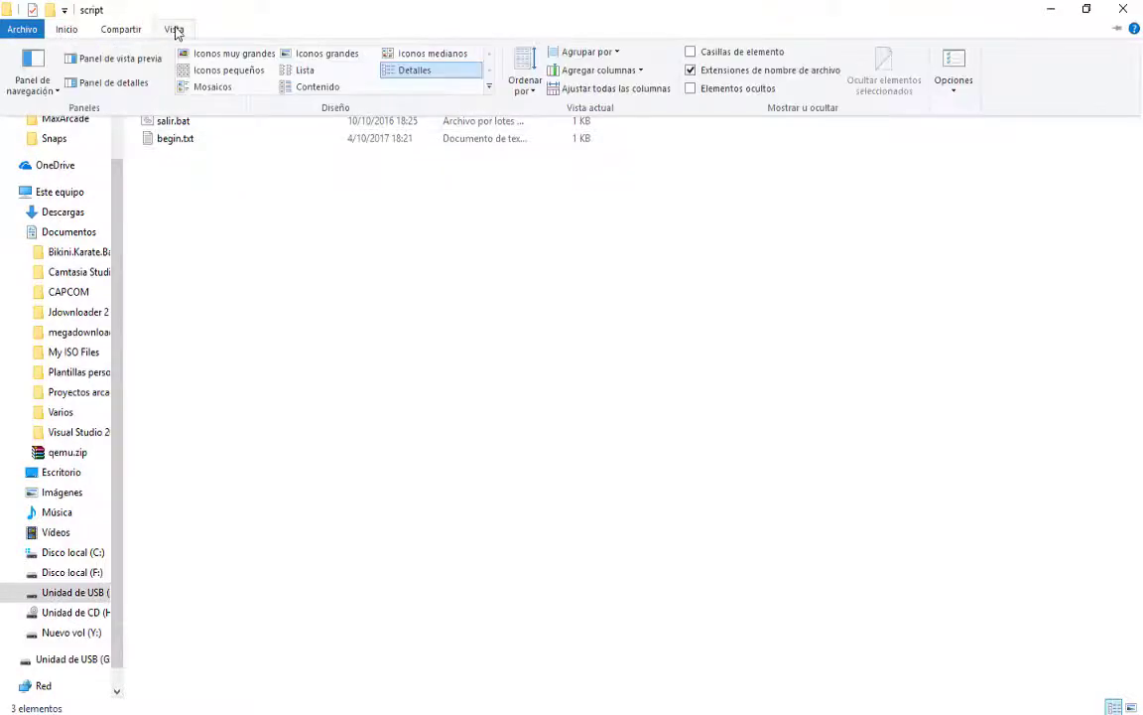
pyautogui.click(954, 87)
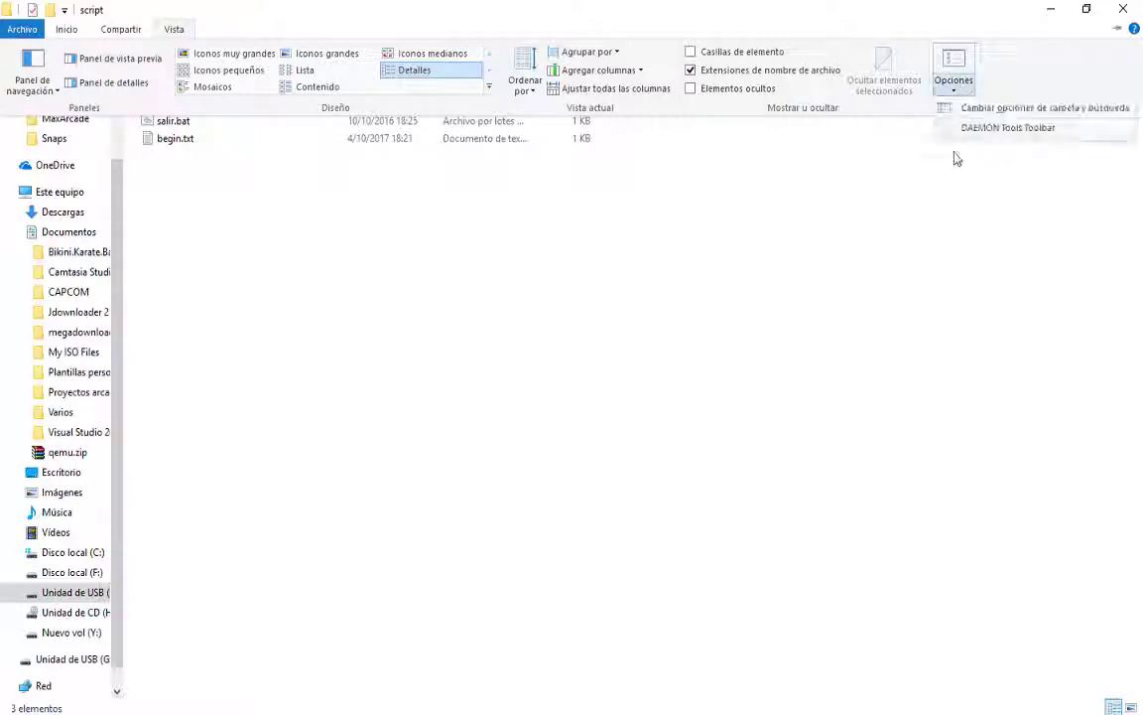
pyautogui.click(863, 171)
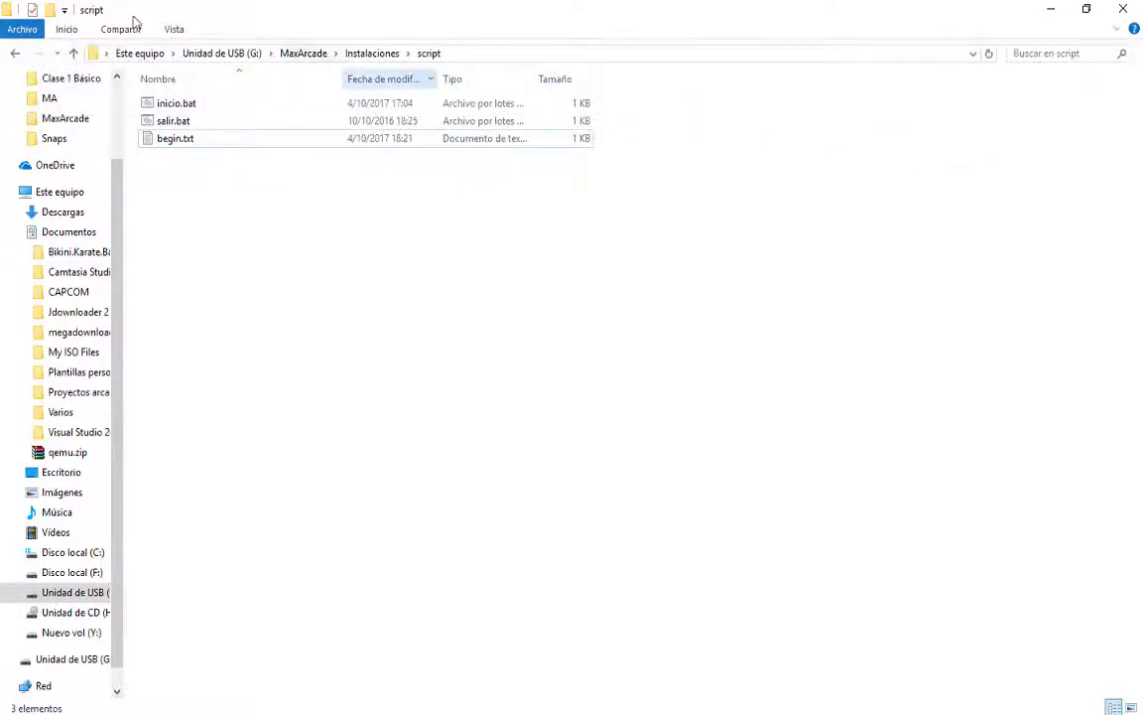
pyautogui.click(167, 31)
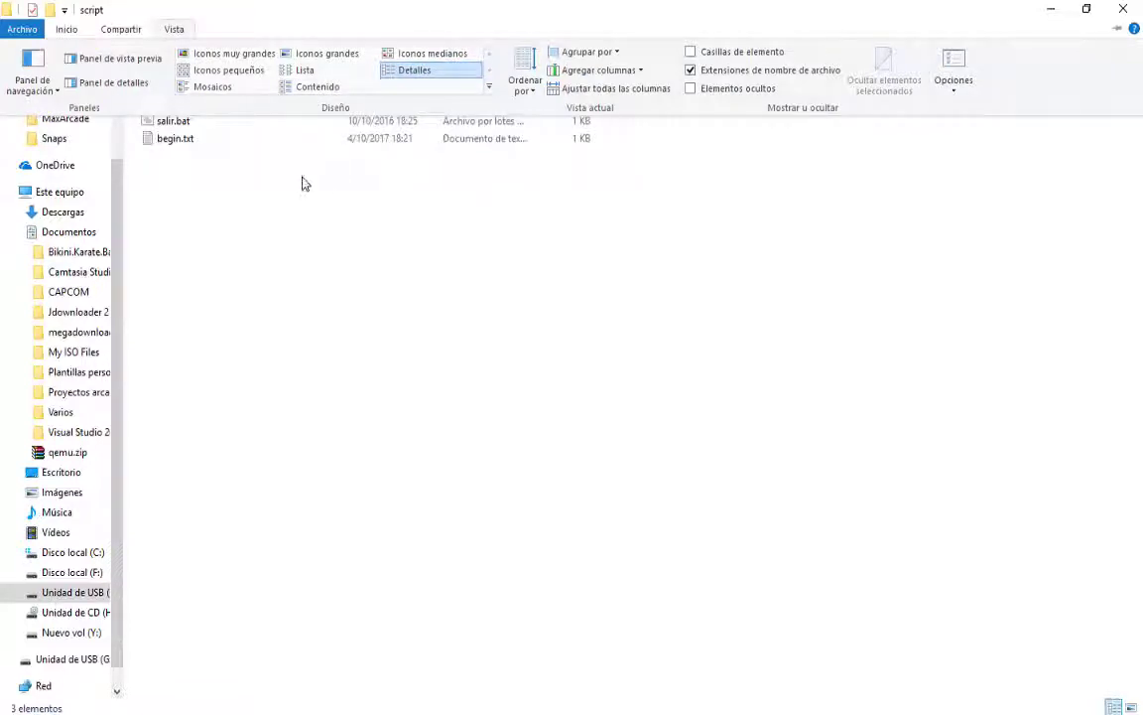
pyautogui.click(117, 36)
pyautogui.click(71, 30)
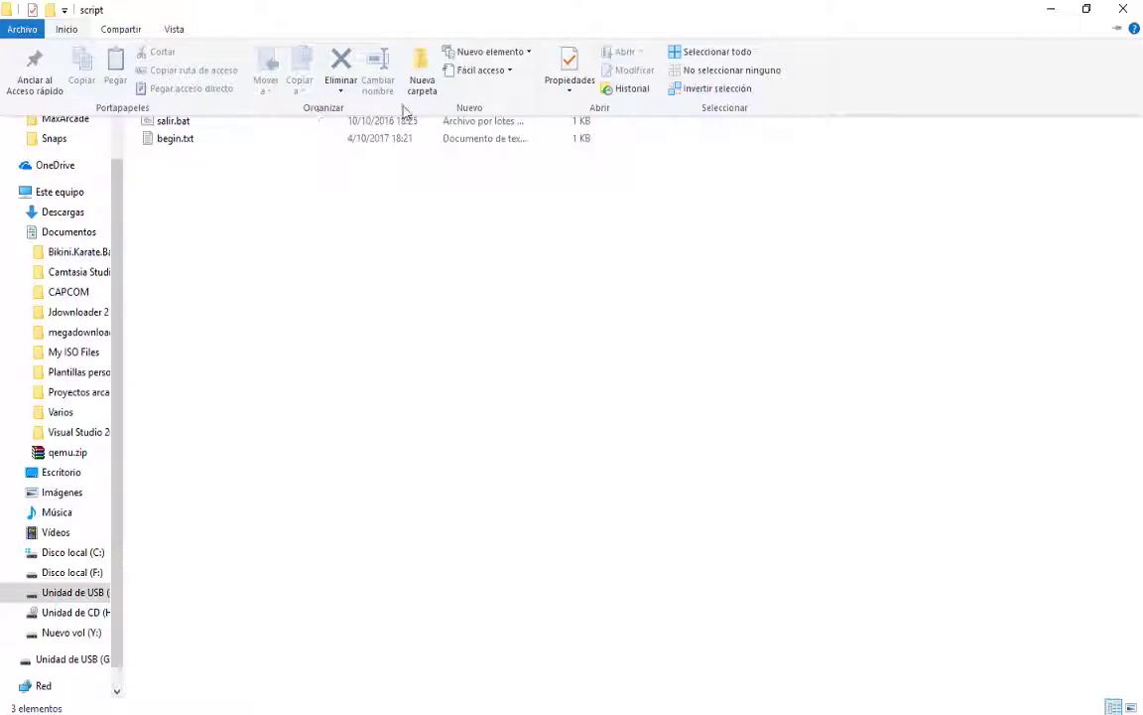
pyautogui.click(572, 91)
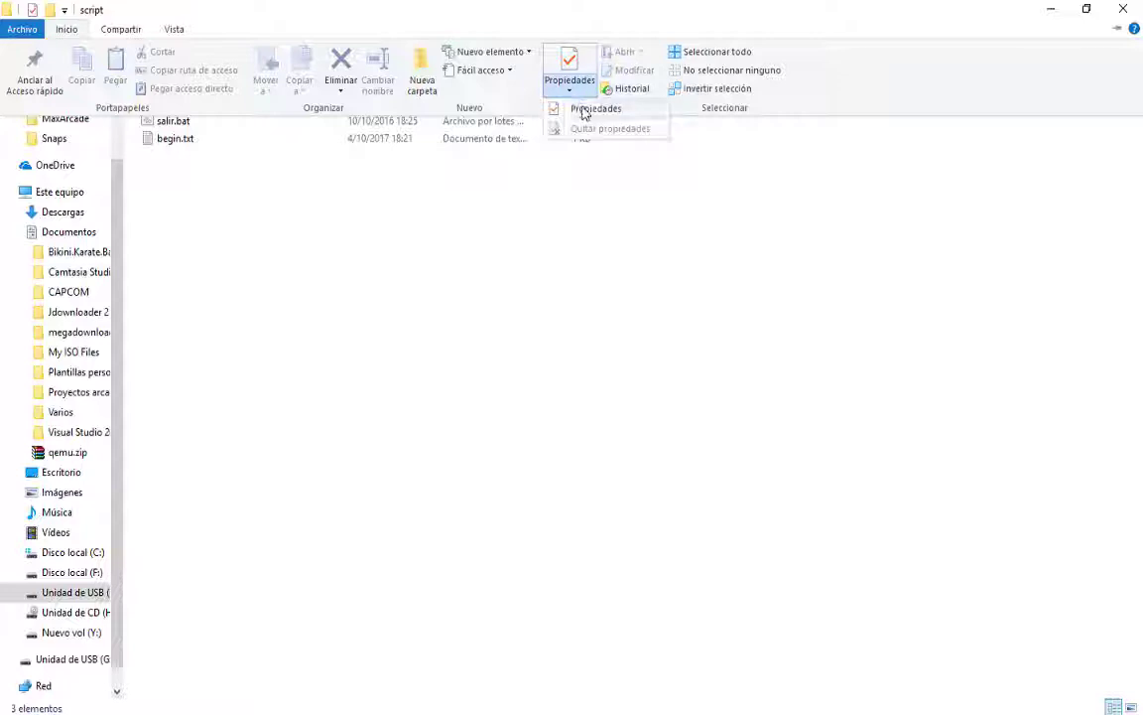
pyautogui.click(429, 216)
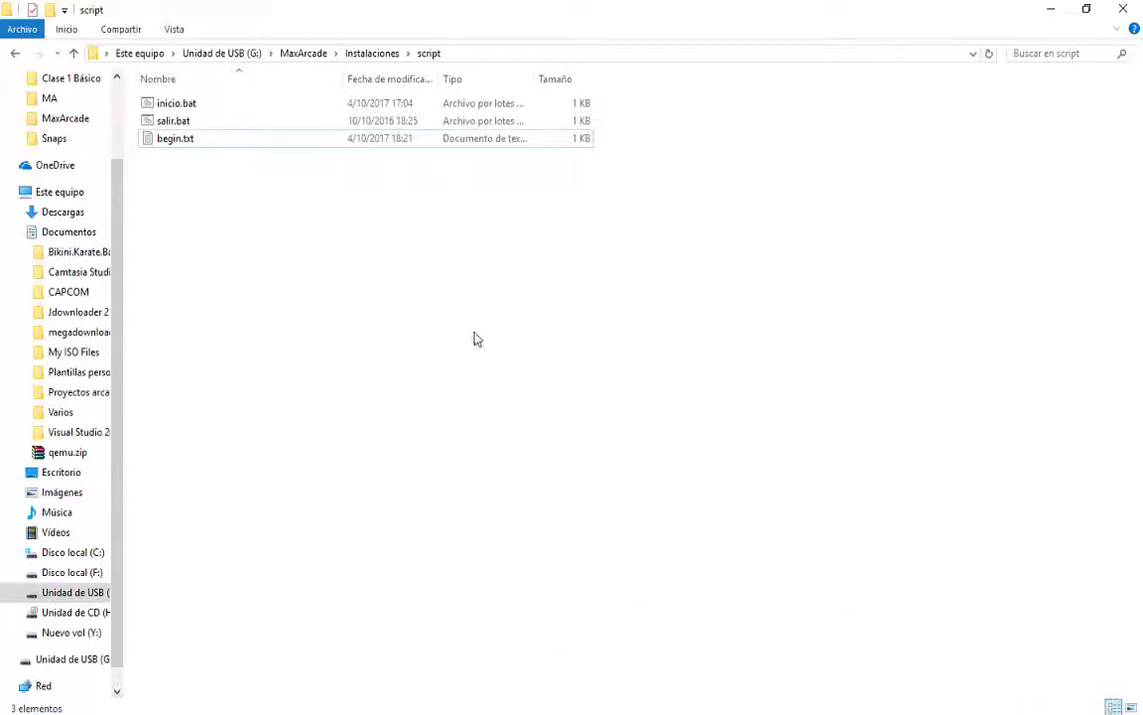
# Examine the "Extensiones de nombre de archivo" view option for the script folder.
pyautogui.click(172, 29)
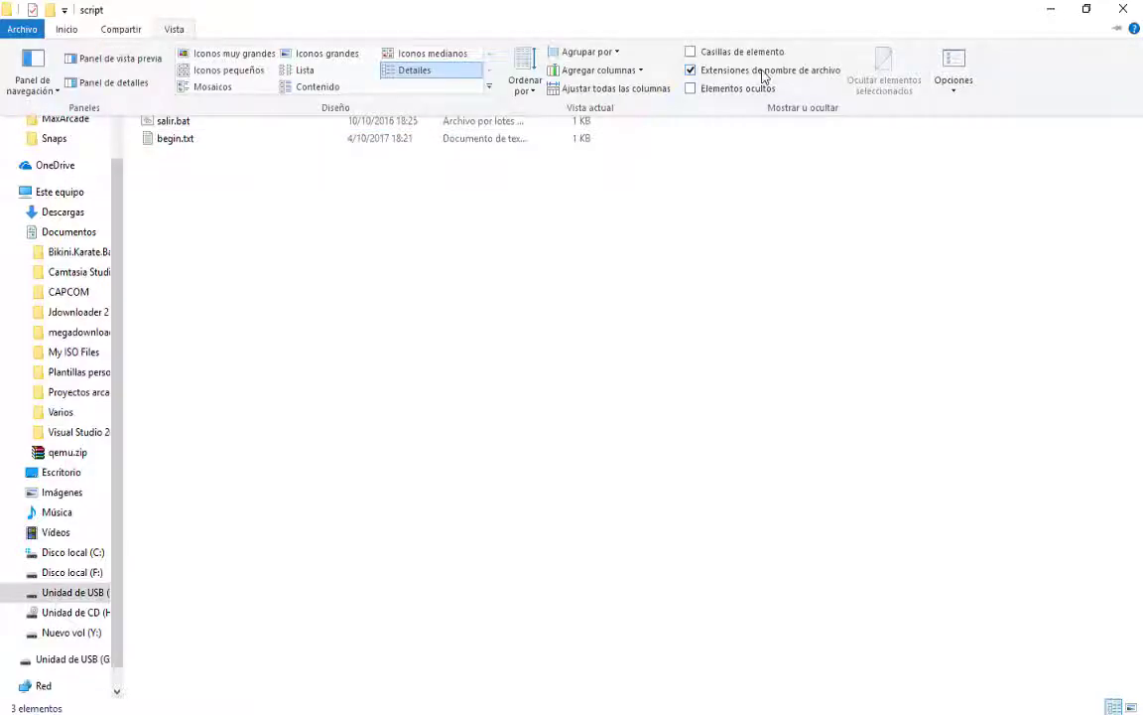
pyautogui.click(170, 31)
pyautogui.click(172, 30)
# Search Windows for "opciones de carpeta" and close the search.
pyautogui.click(71, 710)
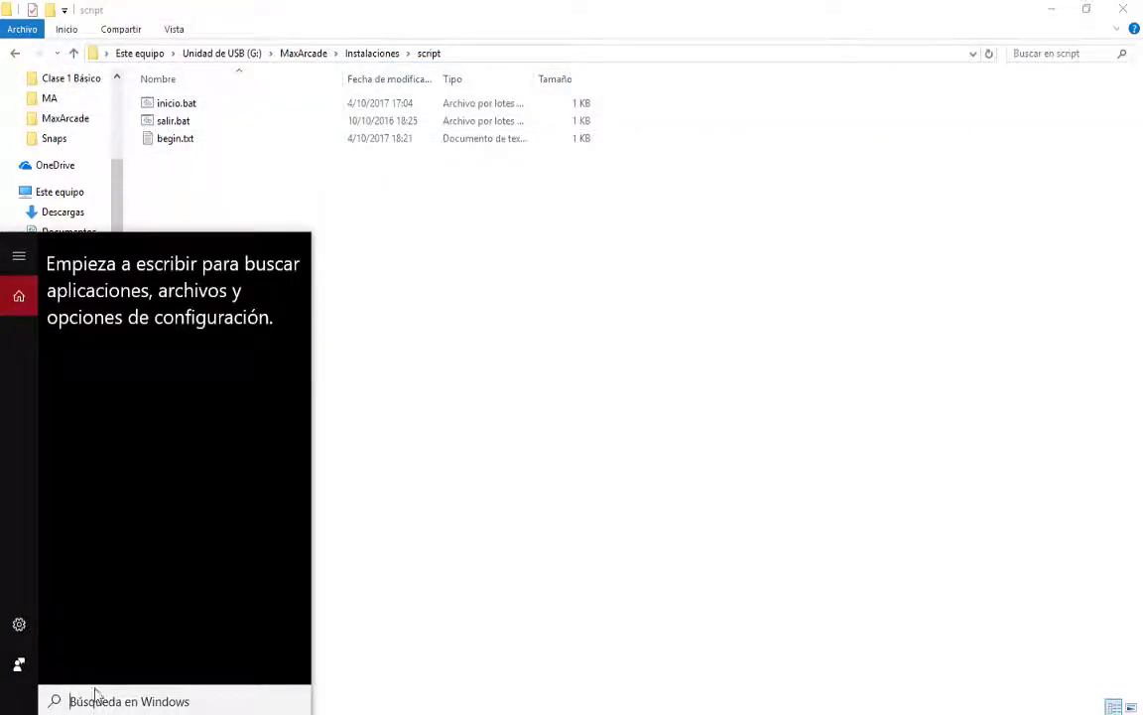
pyautogui.write('opci')
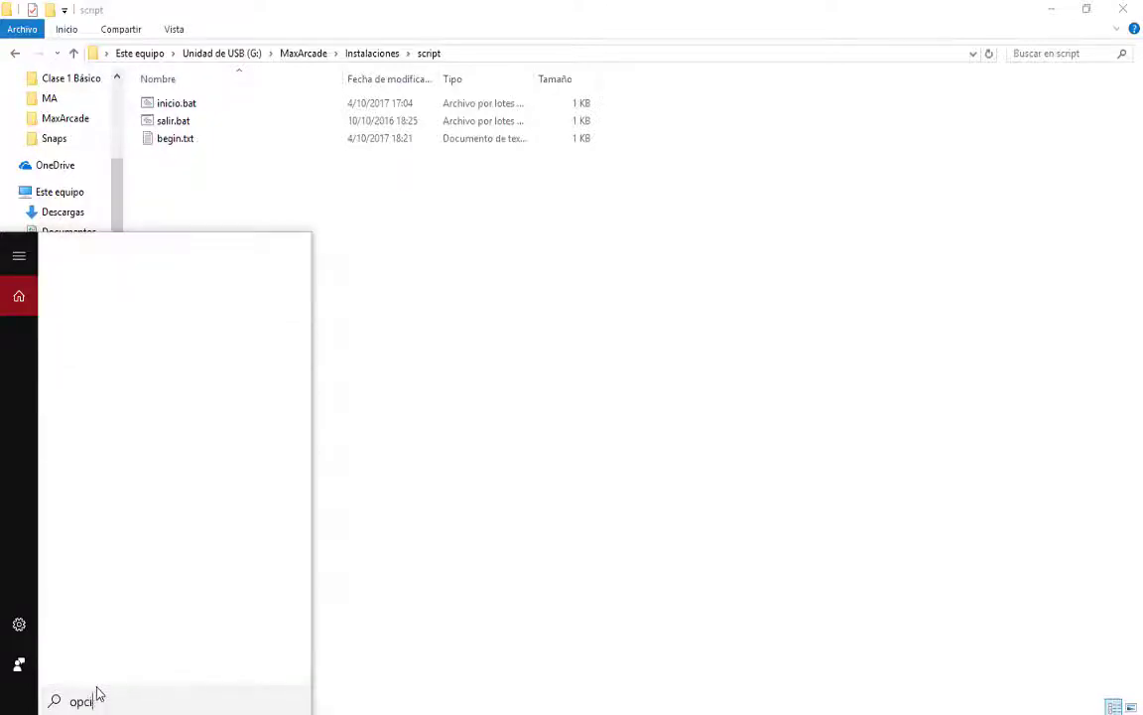
pyautogui.write('ones de ca')
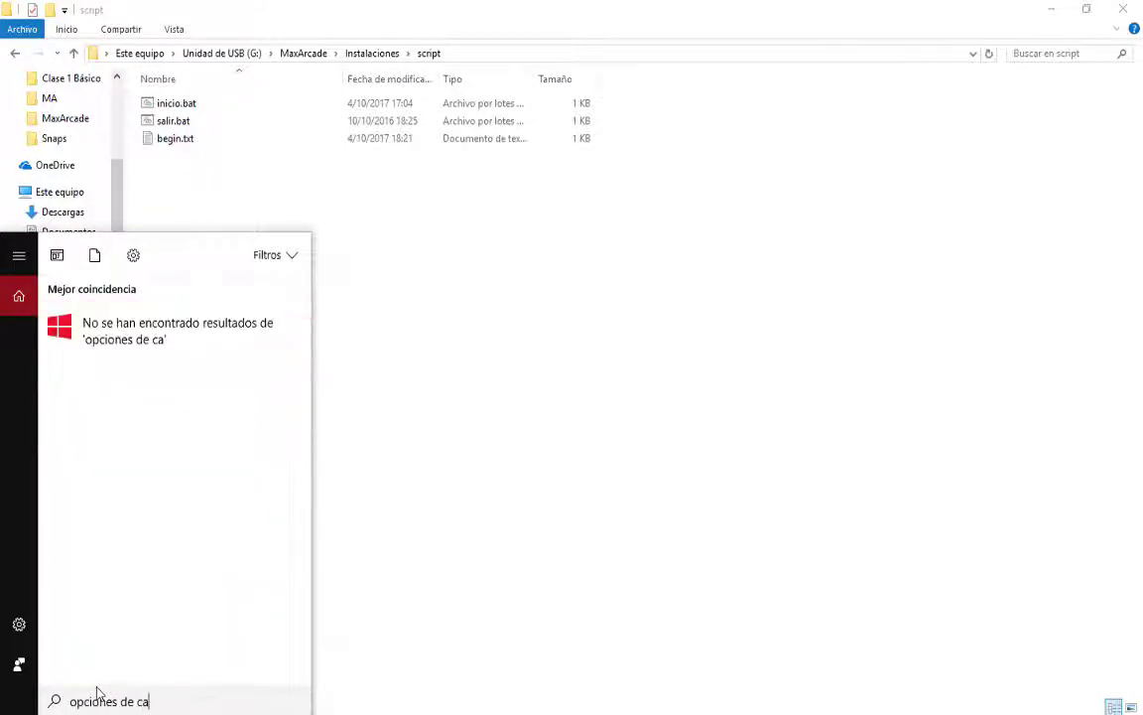
pyautogui.write('rpeta')
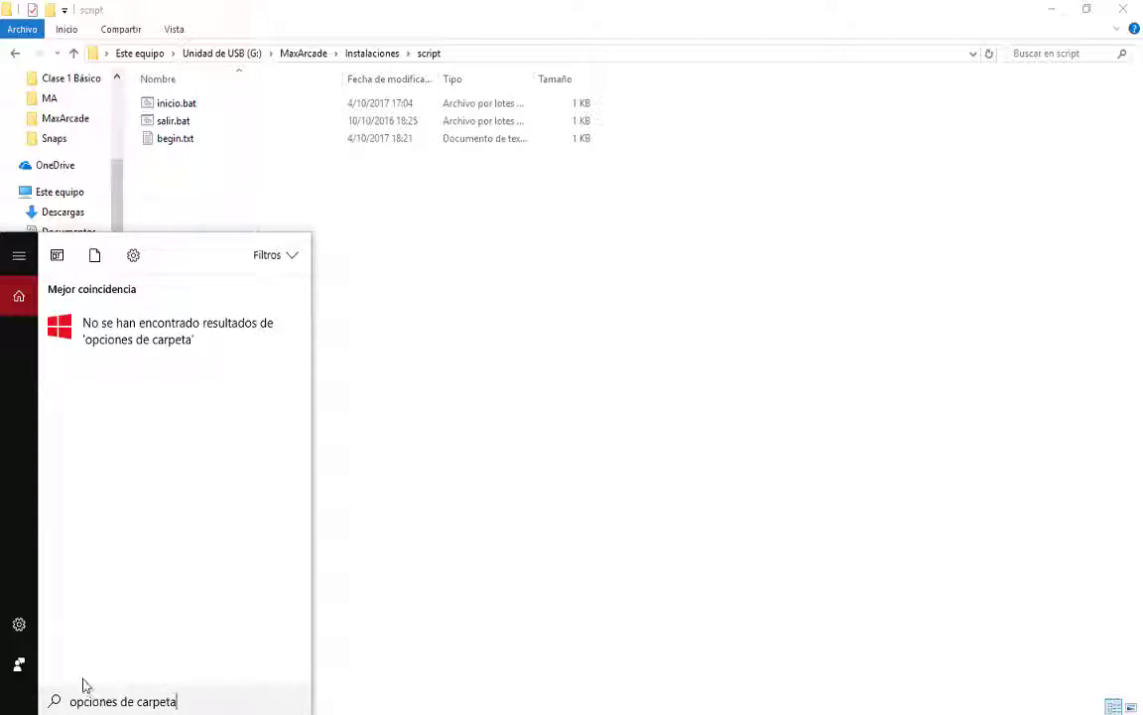
pyautogui.click(636, 397)
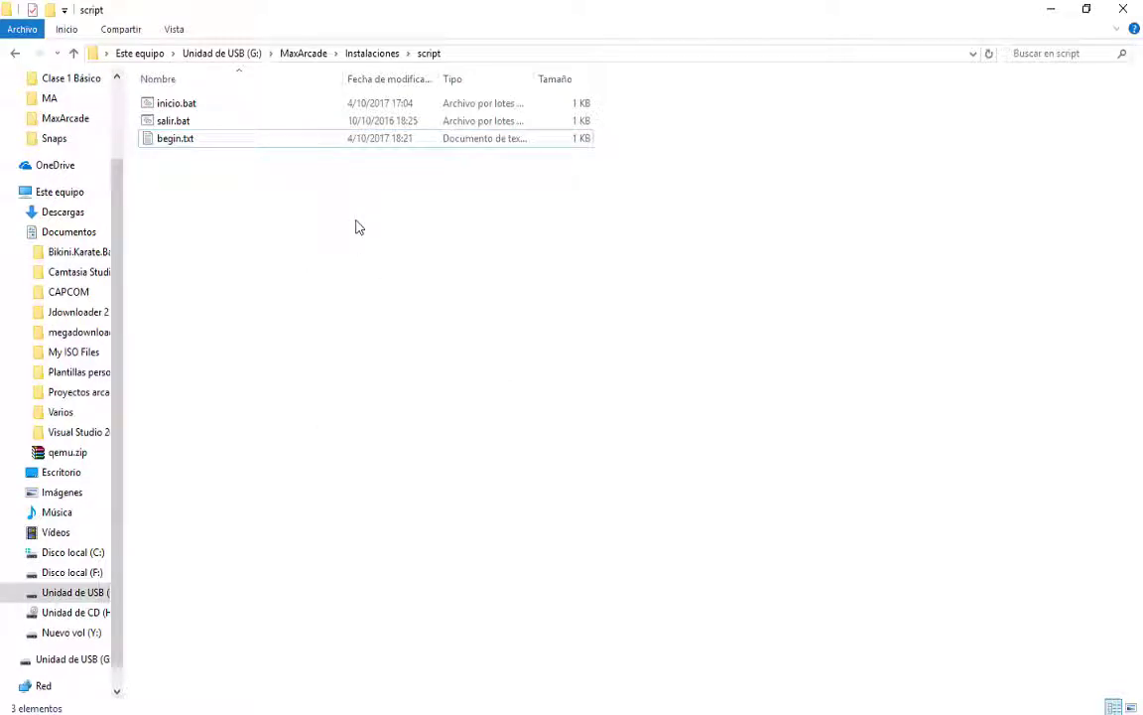
pyautogui.click(192, 146)
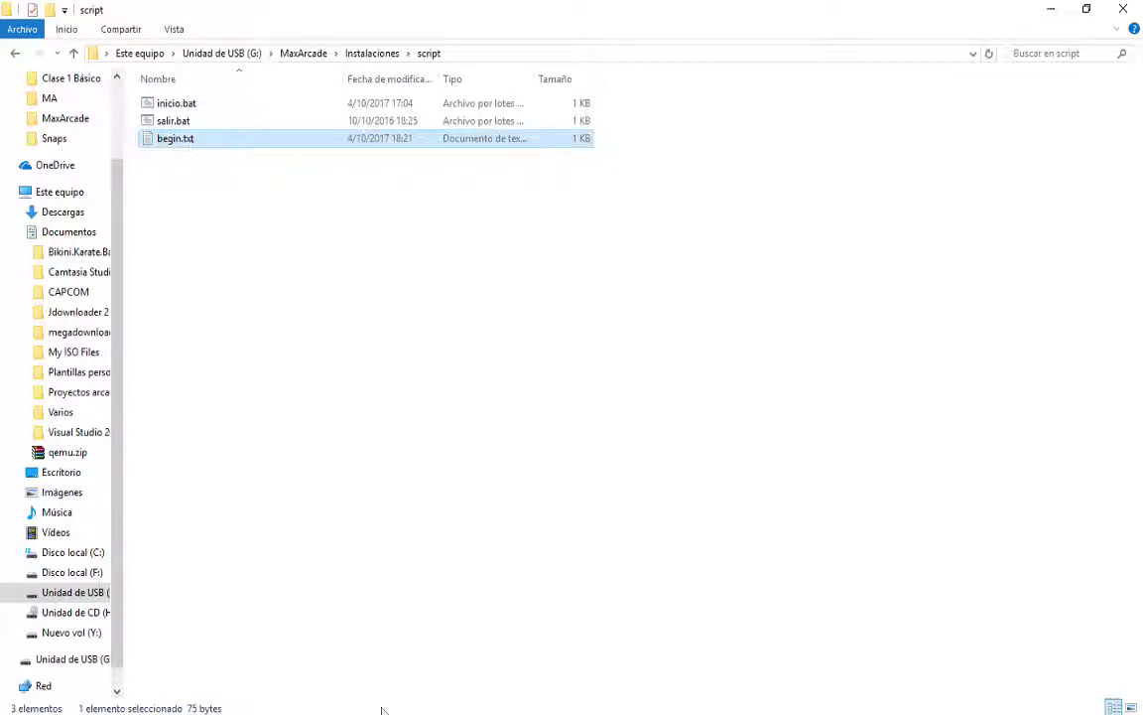
pyautogui.click(367, 670)
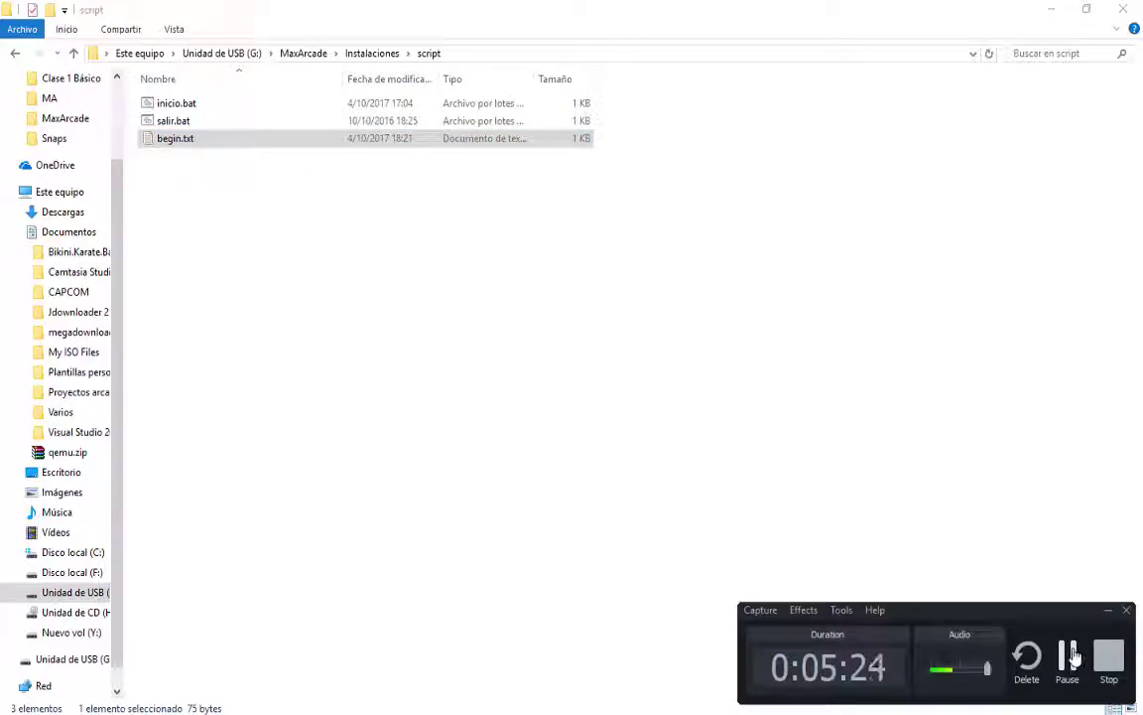
pyautogui.click(1070, 657)
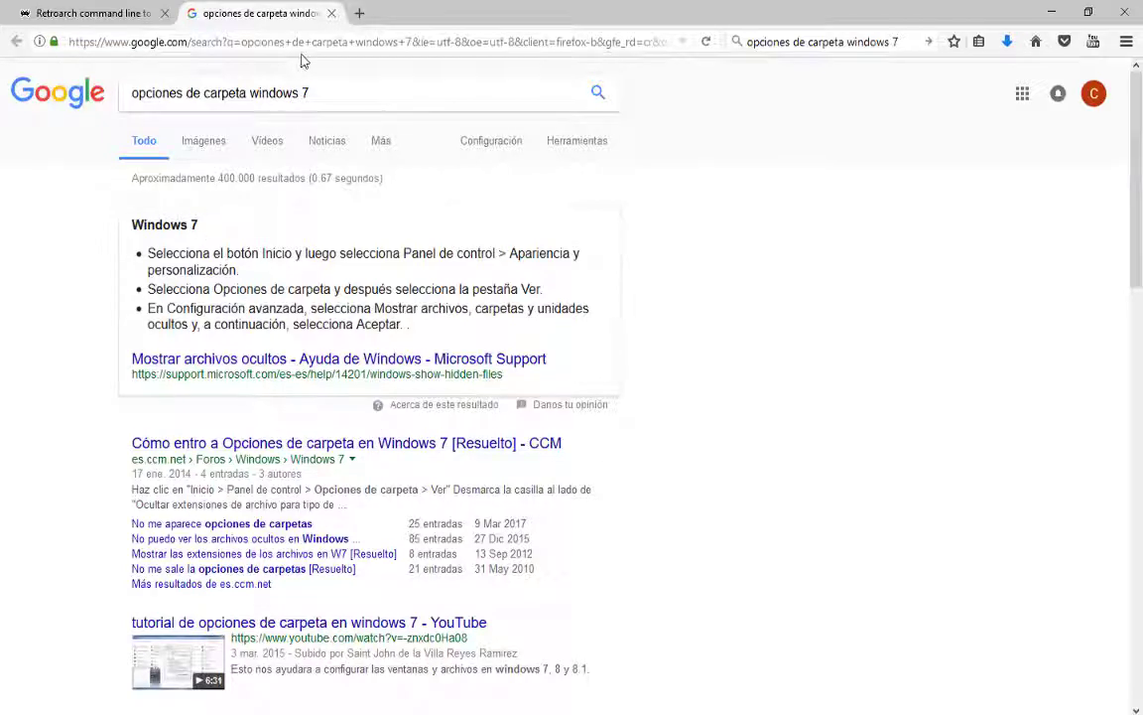
# Minimise the browser, return to the script folder and rename begin.txt to begin.bat, accepting the extension change.
pyautogui.click(1053, 13)
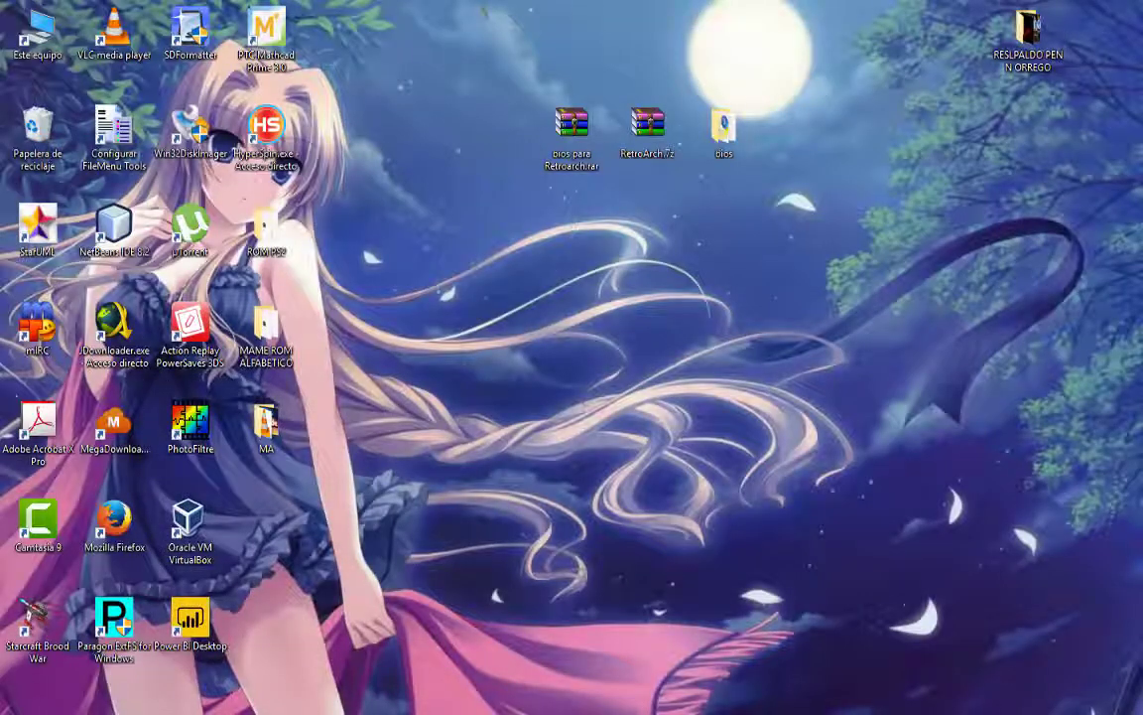
pyautogui.hotkey('alt', 'Tab')
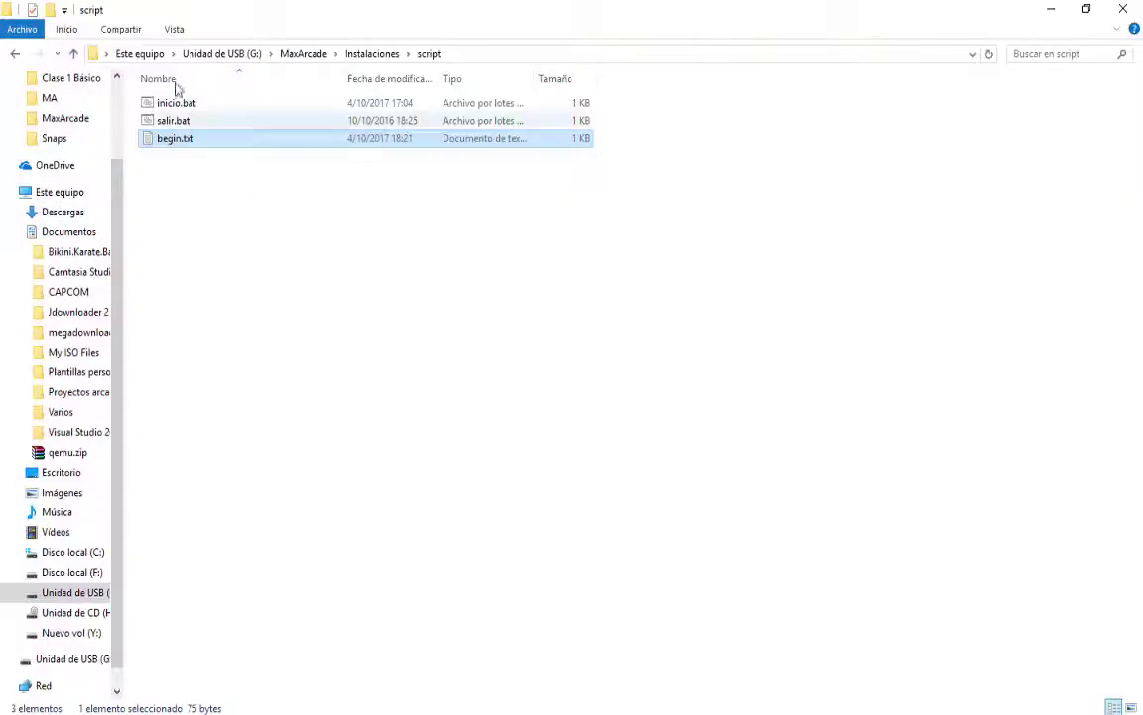
pyautogui.click(196, 140)
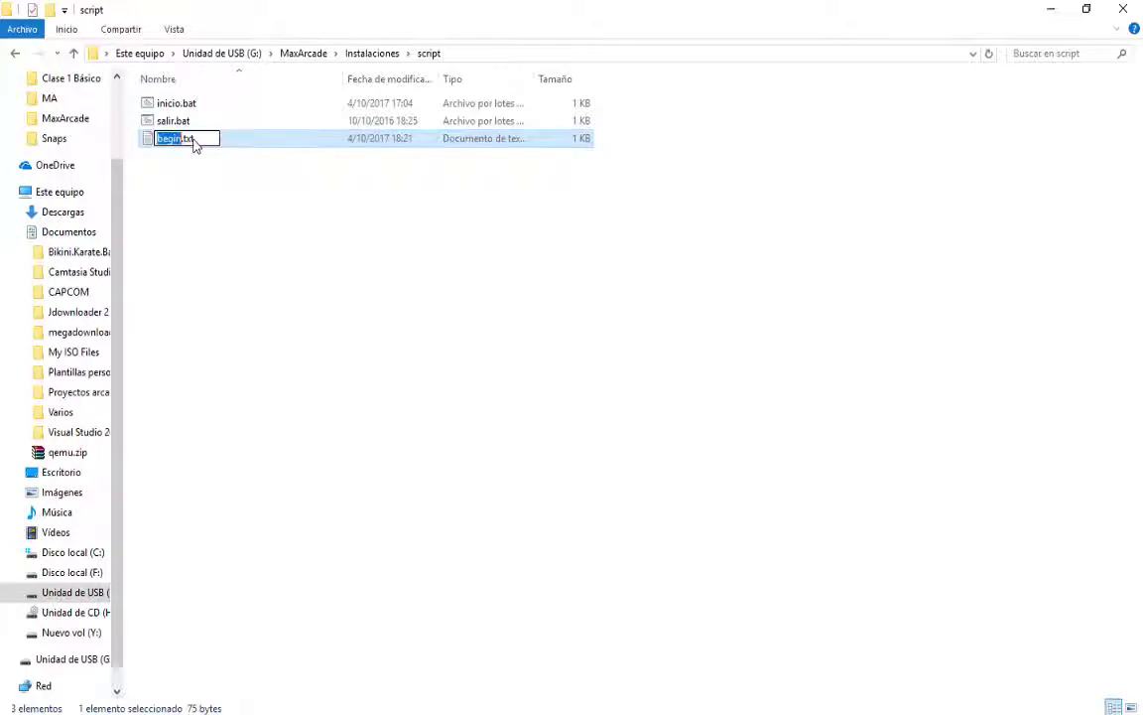
pyautogui.press('Right')
pyautogui.press('BackSpace')
pyautogui.press('BackSpace')
pyautogui.press('BackSpace')
pyautogui.write('bat')
pyautogui.press('Return')
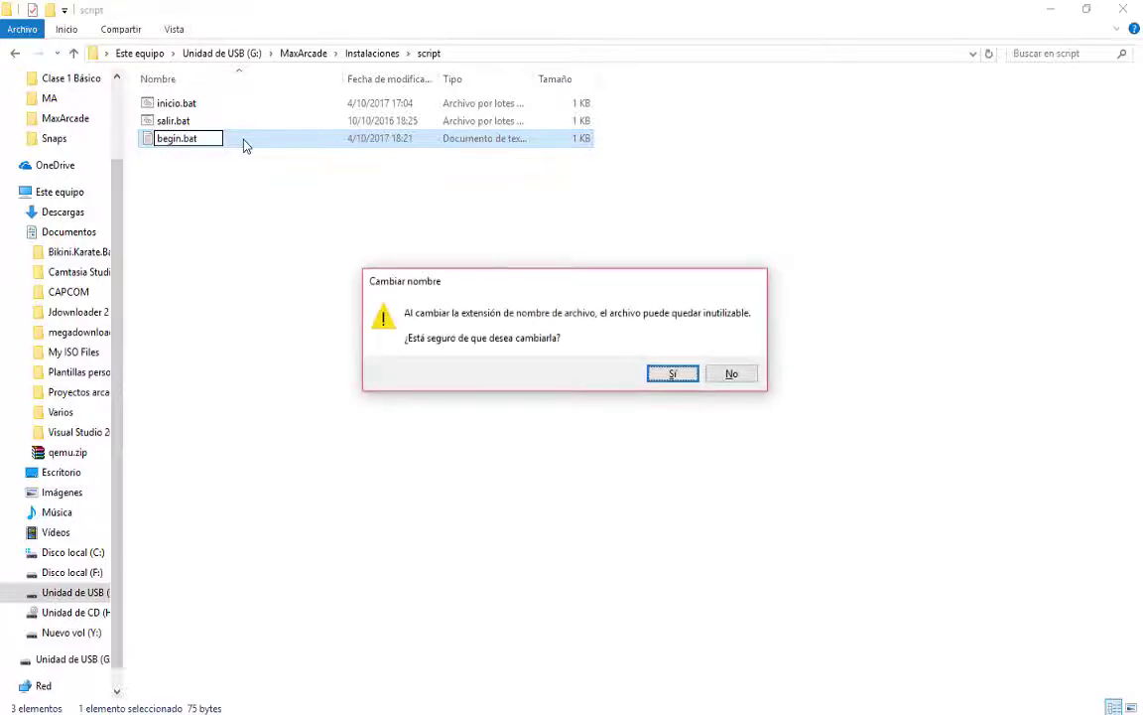
pyautogui.press('Return')
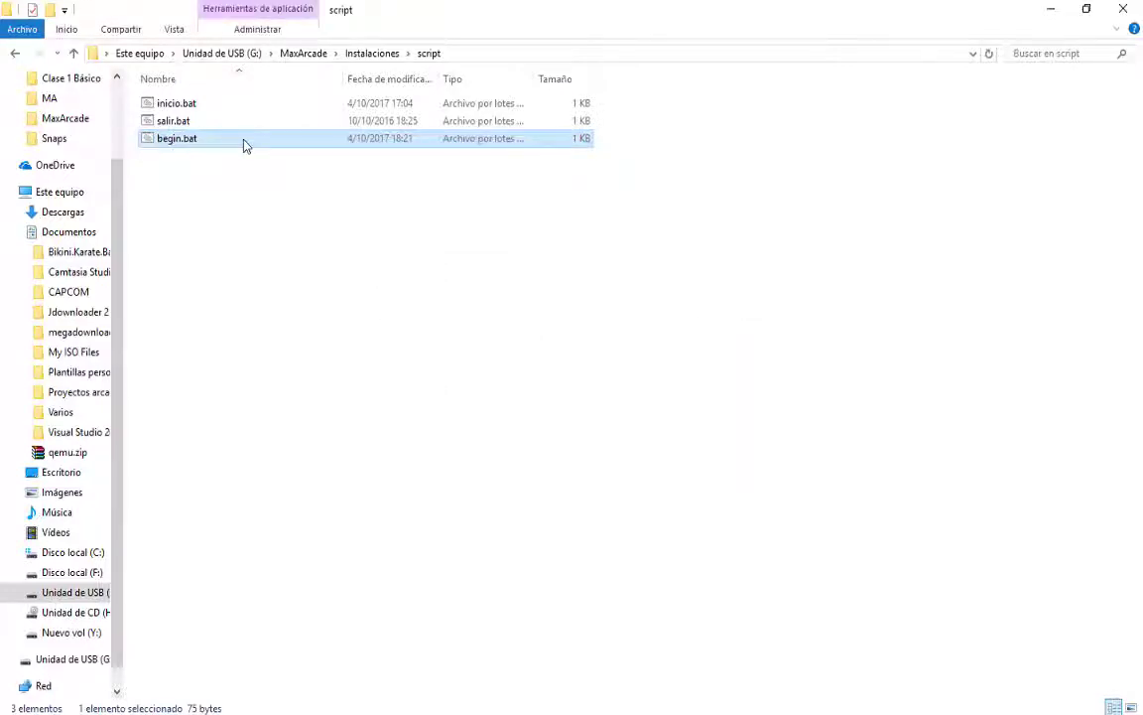
# Test the scripts by running begin.bat to start JoyToKey and salir.bat to close it.
pyautogui.click(204, 157)
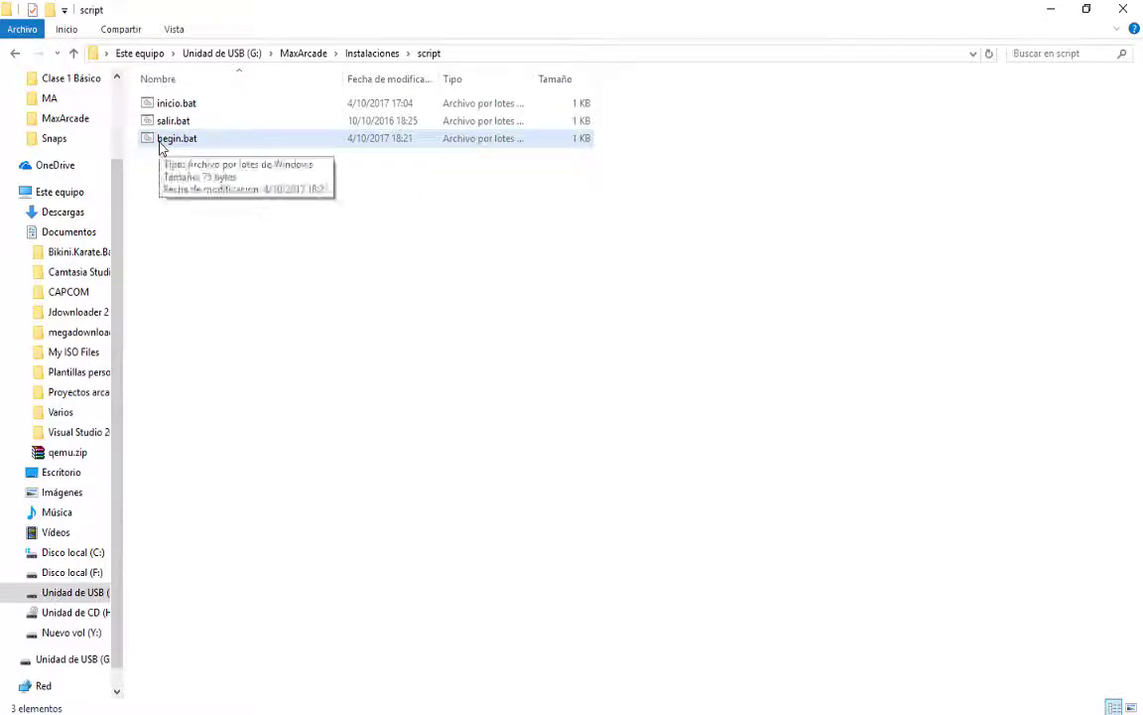
pyautogui.doubleClick(162, 147)
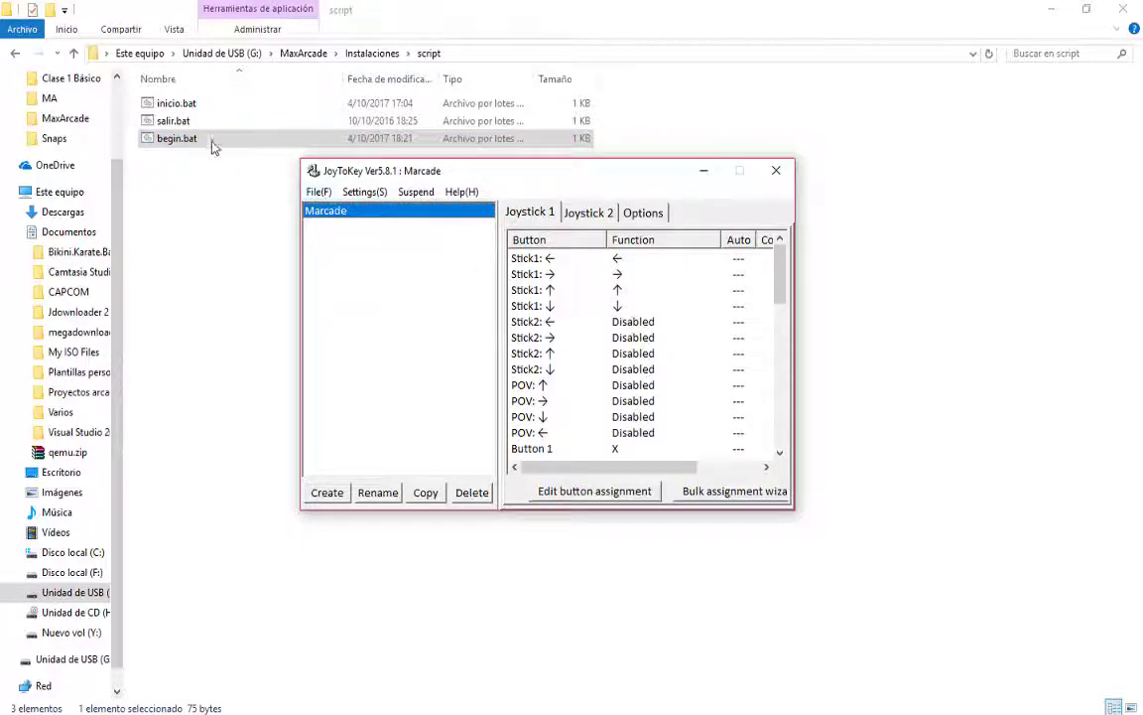
pyautogui.doubleClick(171, 121)
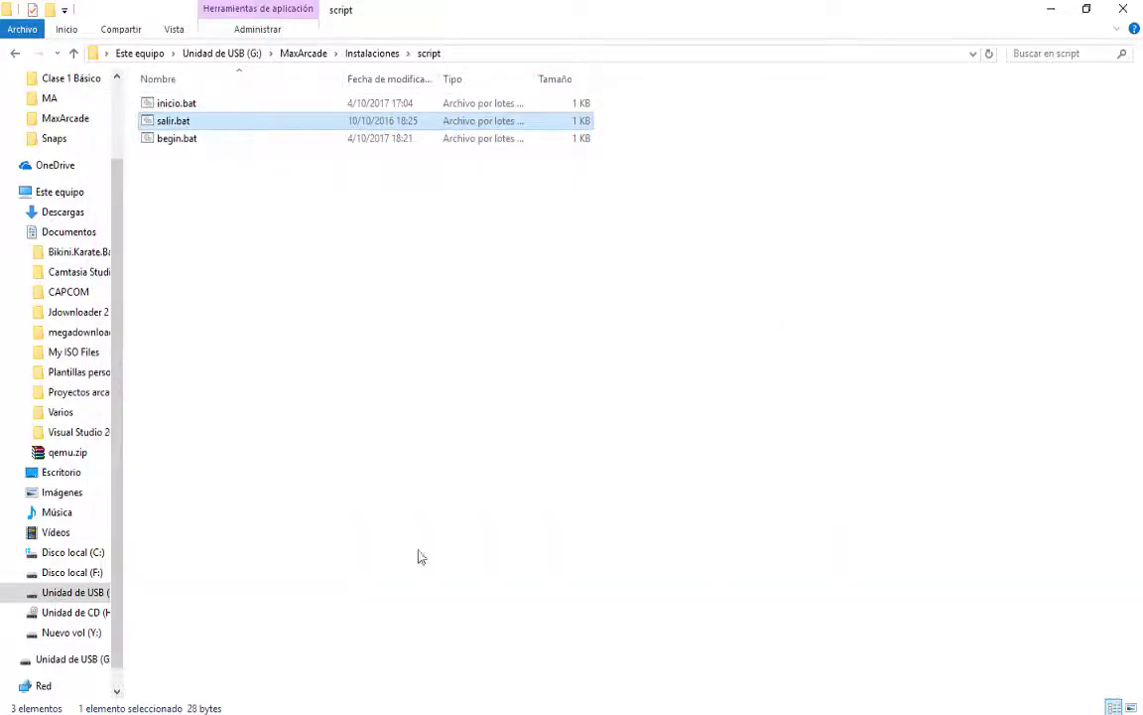
# Delete begin.bat from the script folder.
pyautogui.click(188, 140)
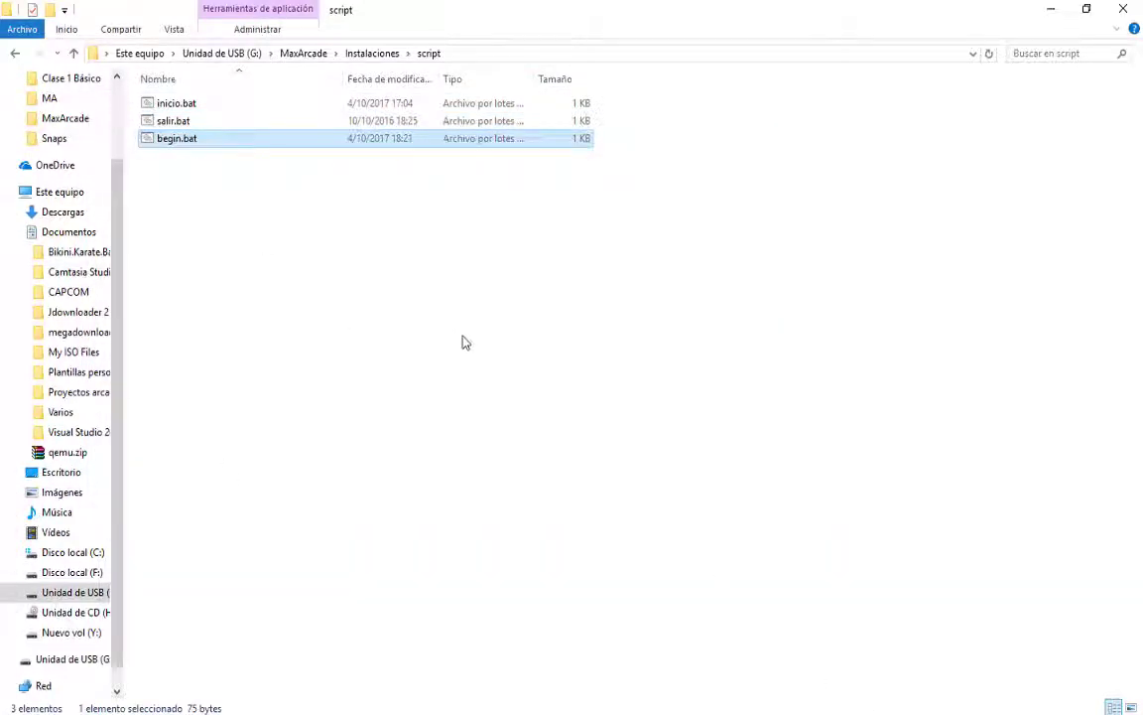
pyautogui.press('Delete')
pyautogui.click(638, 439)
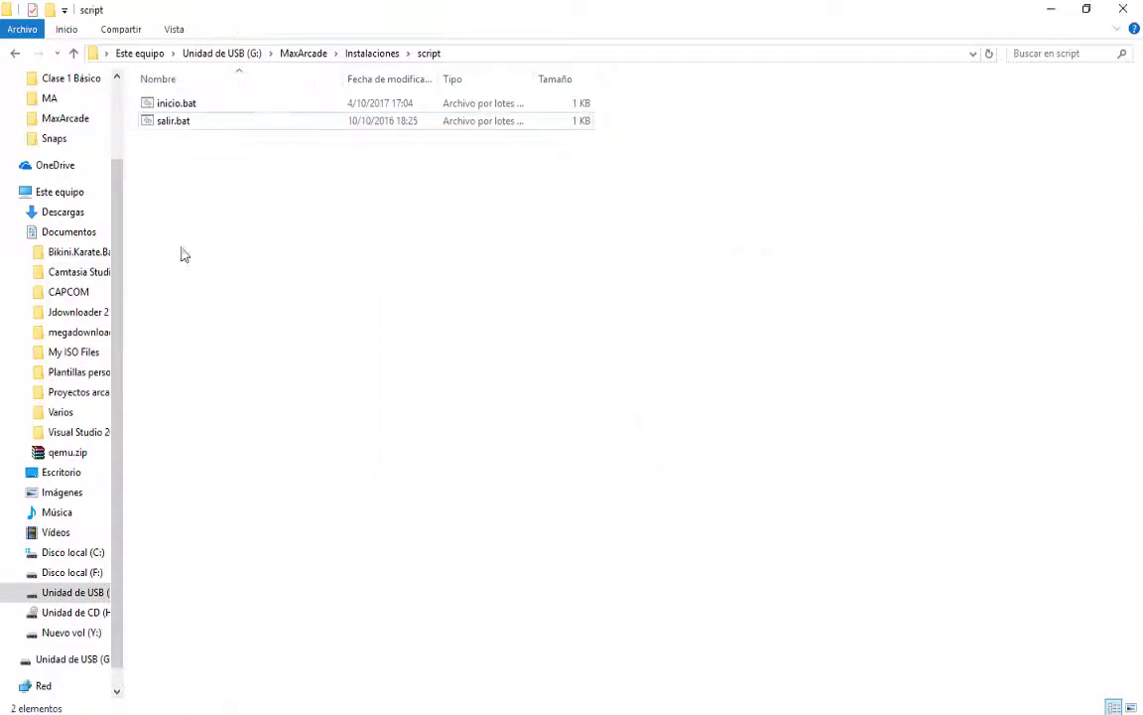
# Open salir.bat in Notepad++, examine its taskkill command line, and close the open files and the editor.
pyautogui.click(173, 125)
pyautogui.rightClick(174, 127)
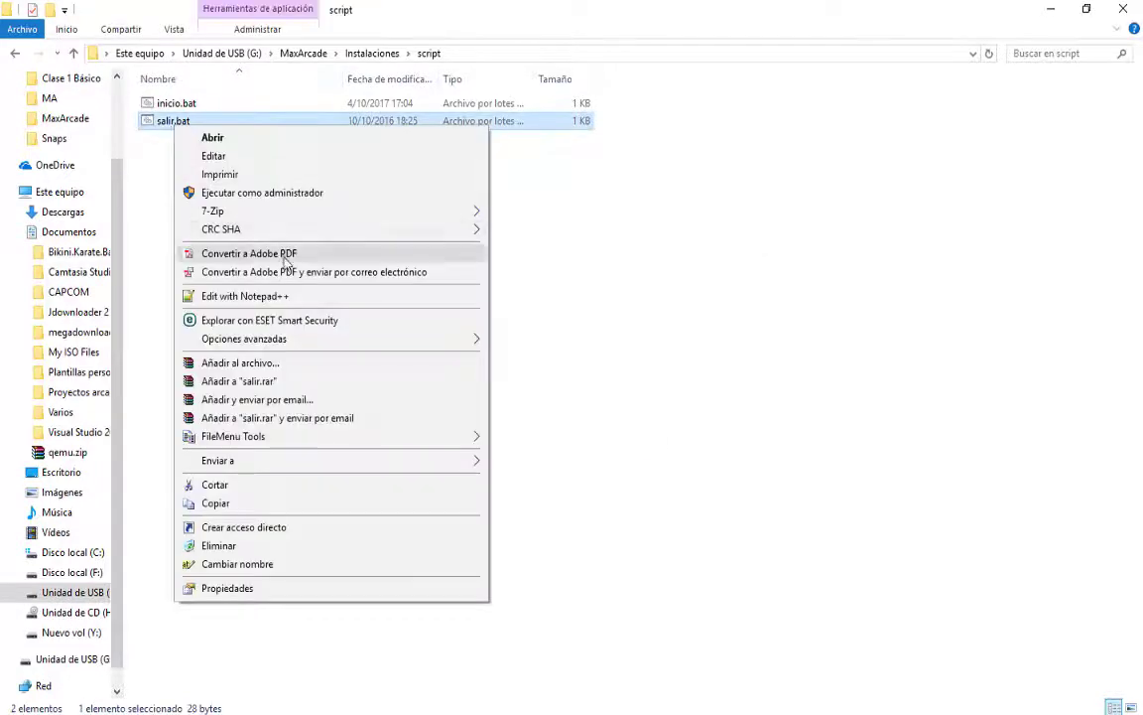
pyautogui.click(298, 296)
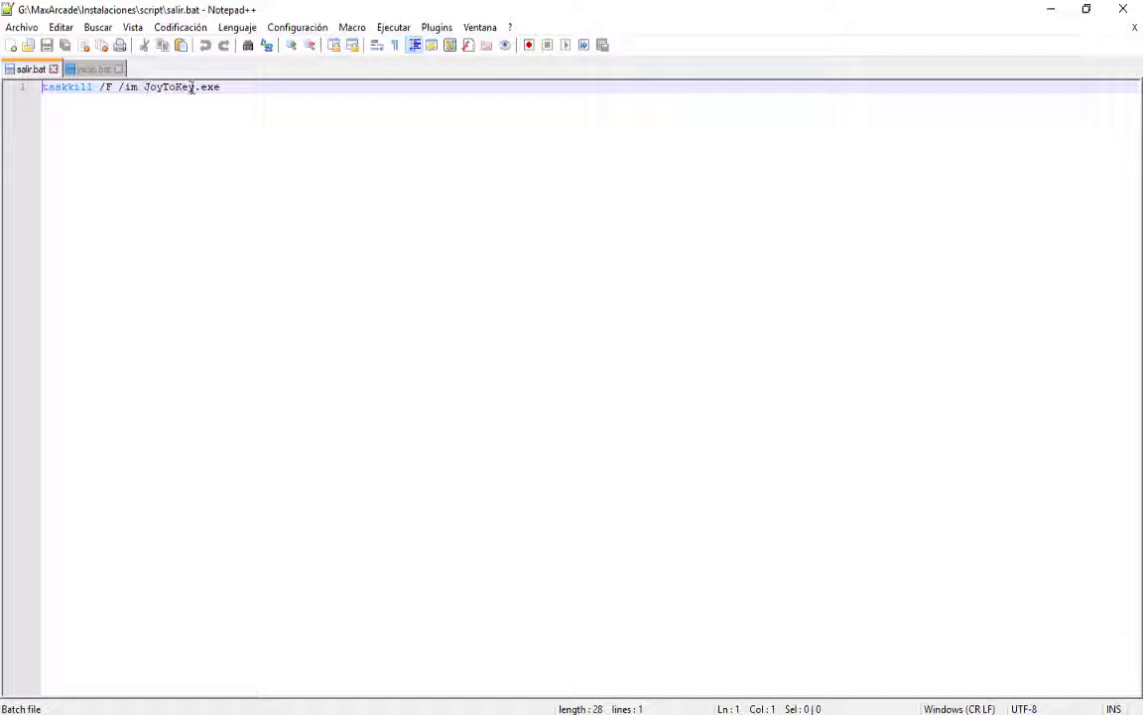
pyautogui.moveTo(222, 87); pyautogui.dragTo(31, 79)
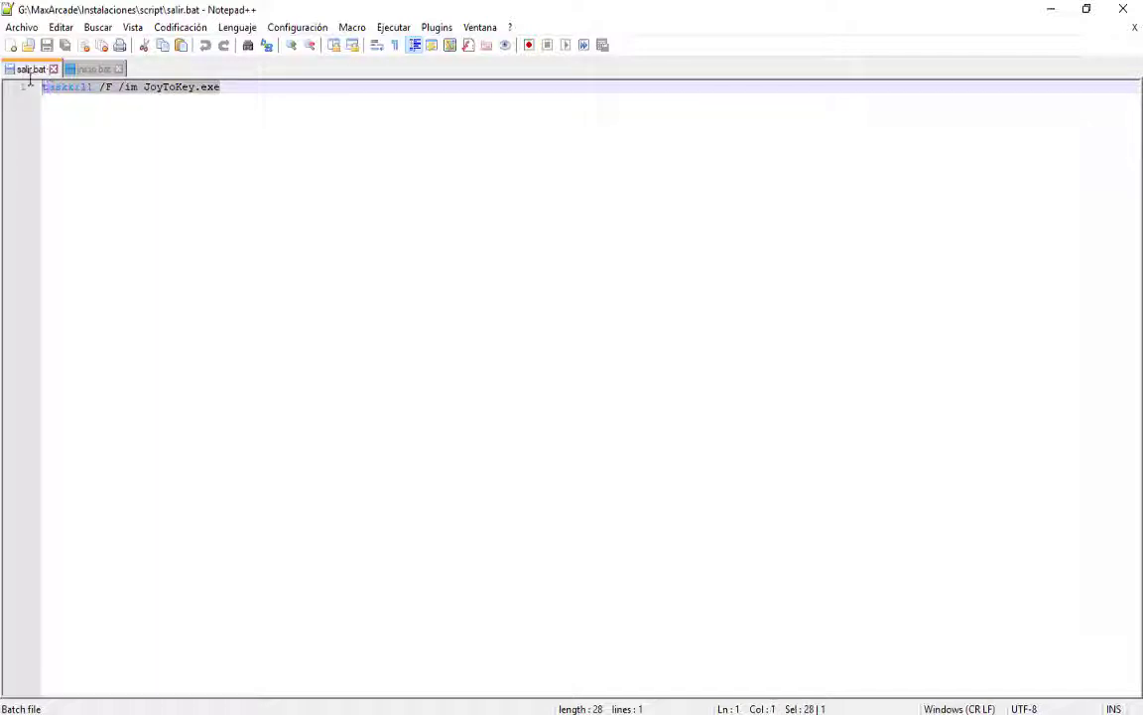
pyautogui.press('End')
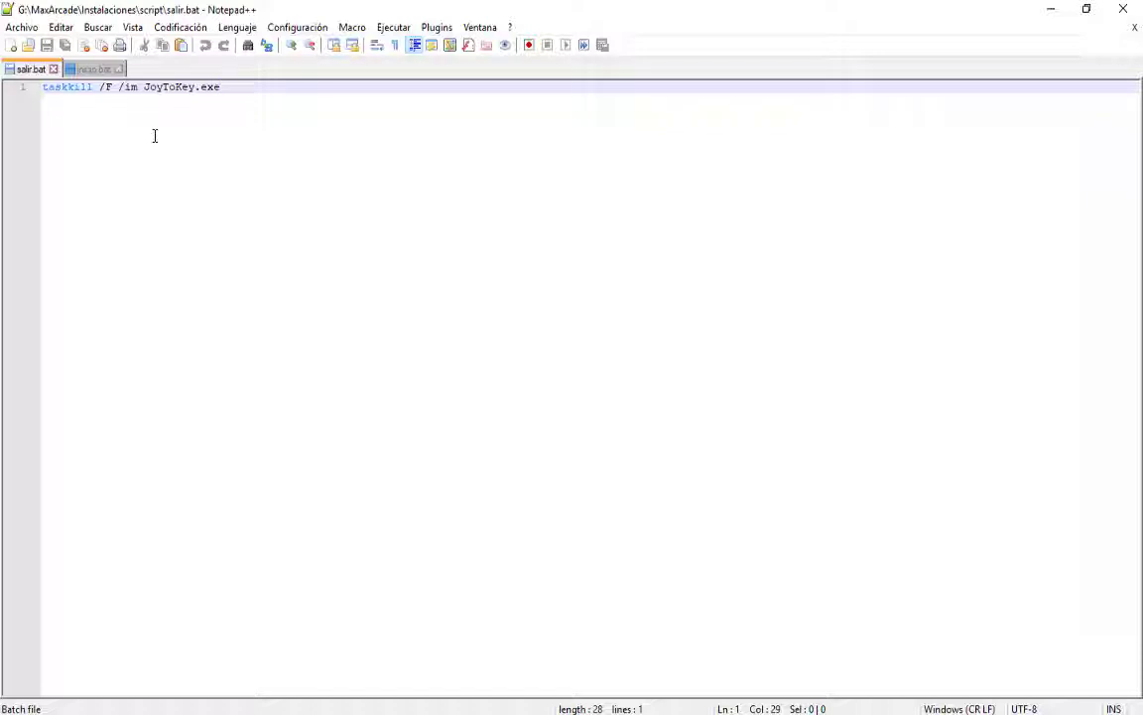
pyautogui.click(54, 69)
pyautogui.click(57, 69)
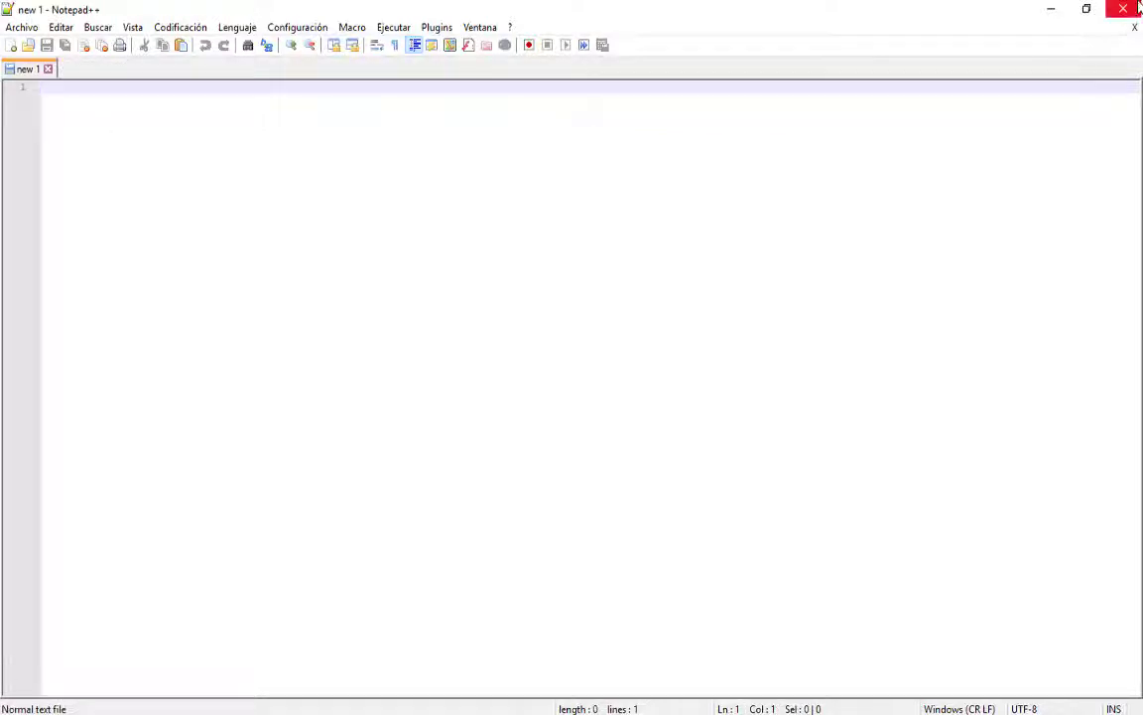
pyautogui.click(1123, 9)
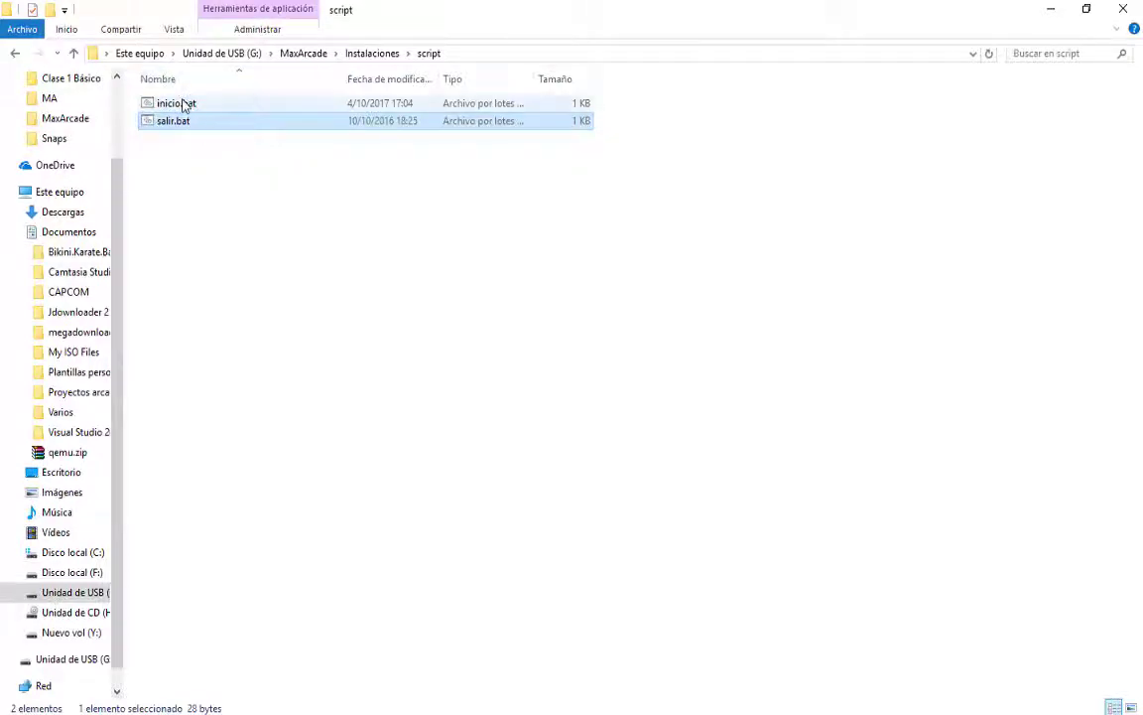
# Run Preferences.exe from the MaxArcade folder and display the Startup application options.
pyautogui.moveTo(182, 106)
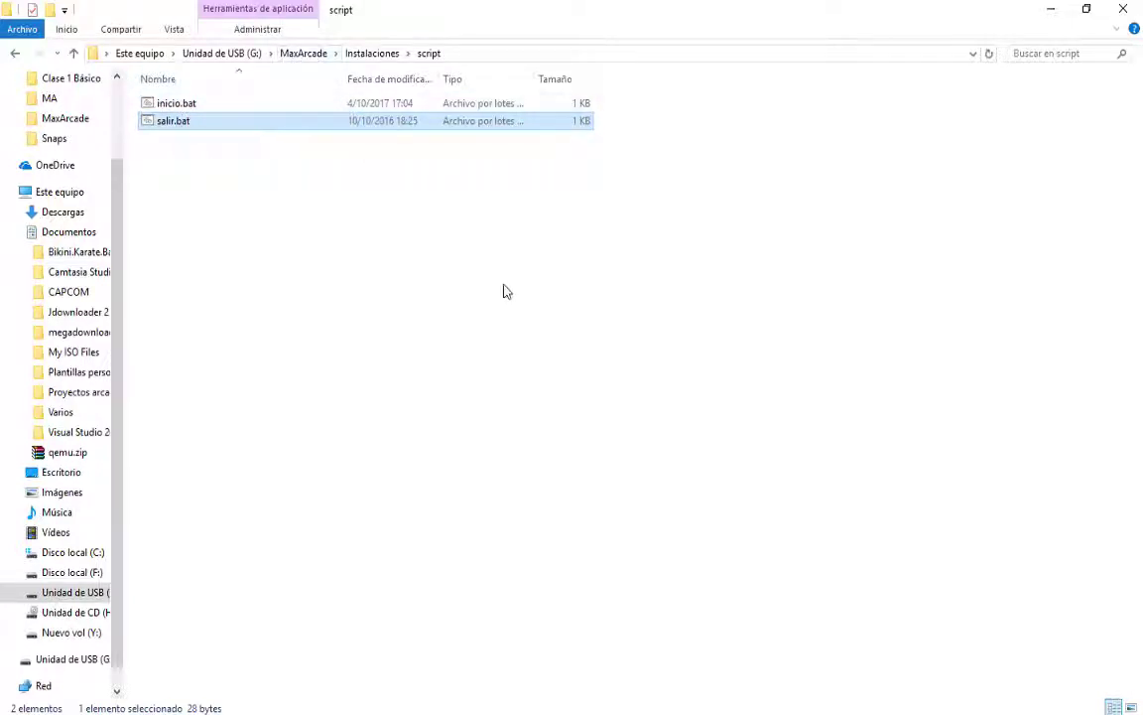
pyautogui.click(457, 263)
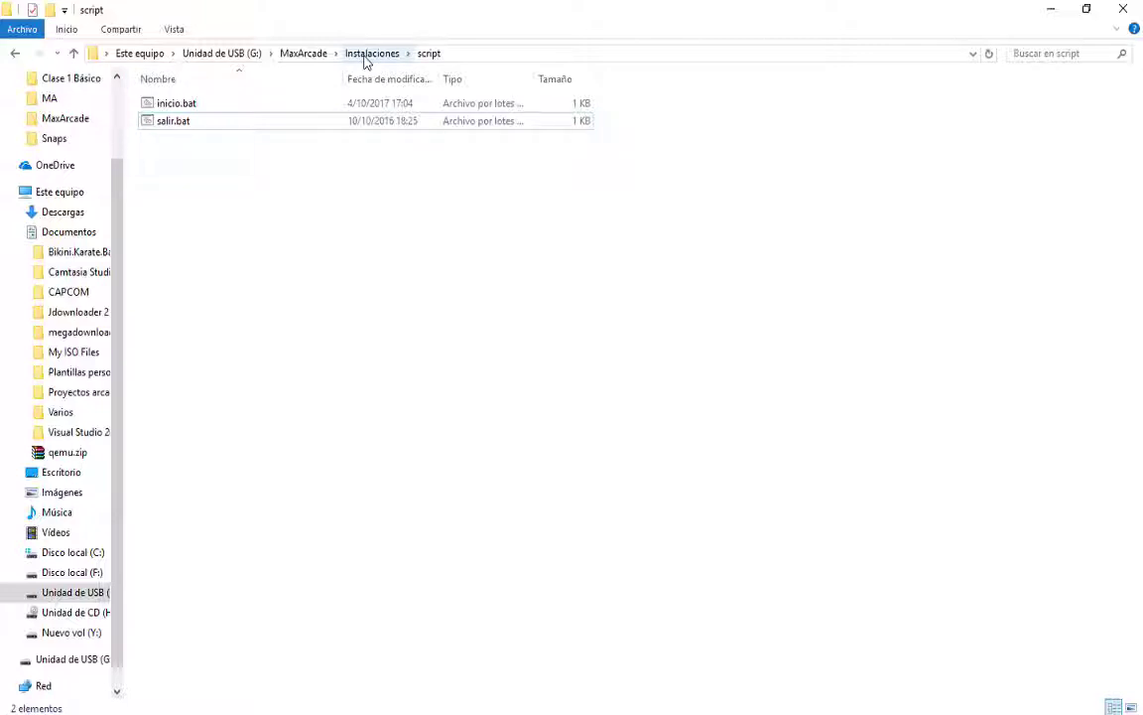
pyautogui.click(304, 56)
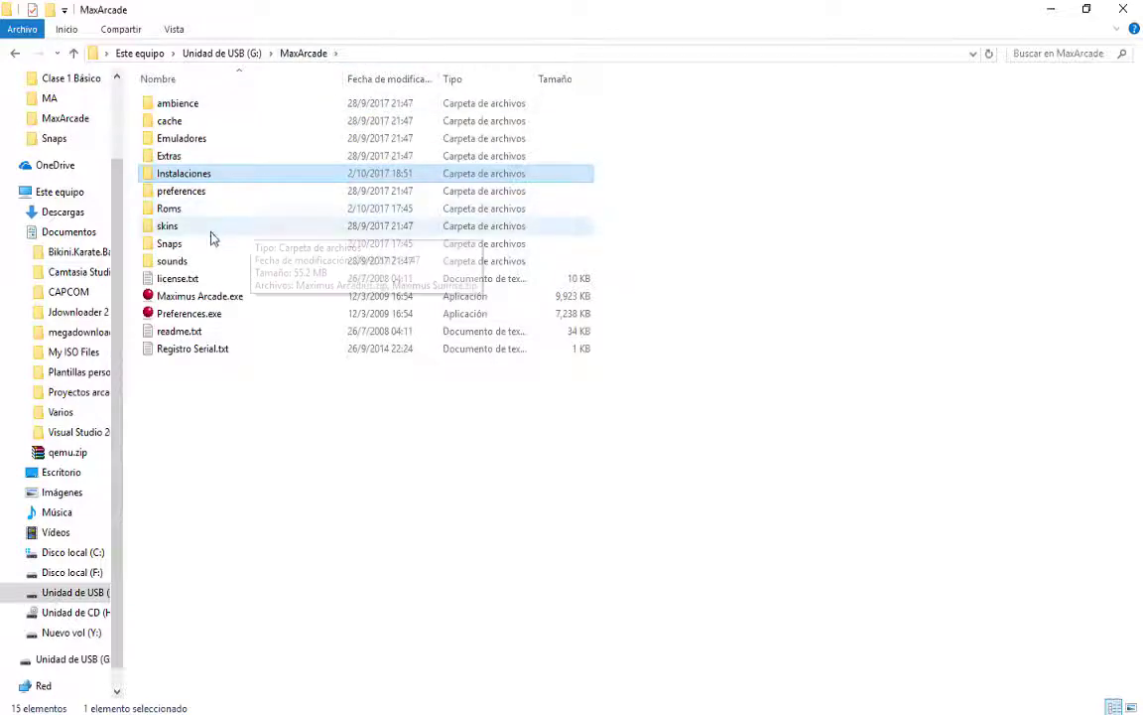
pyautogui.doubleClick(208, 313)
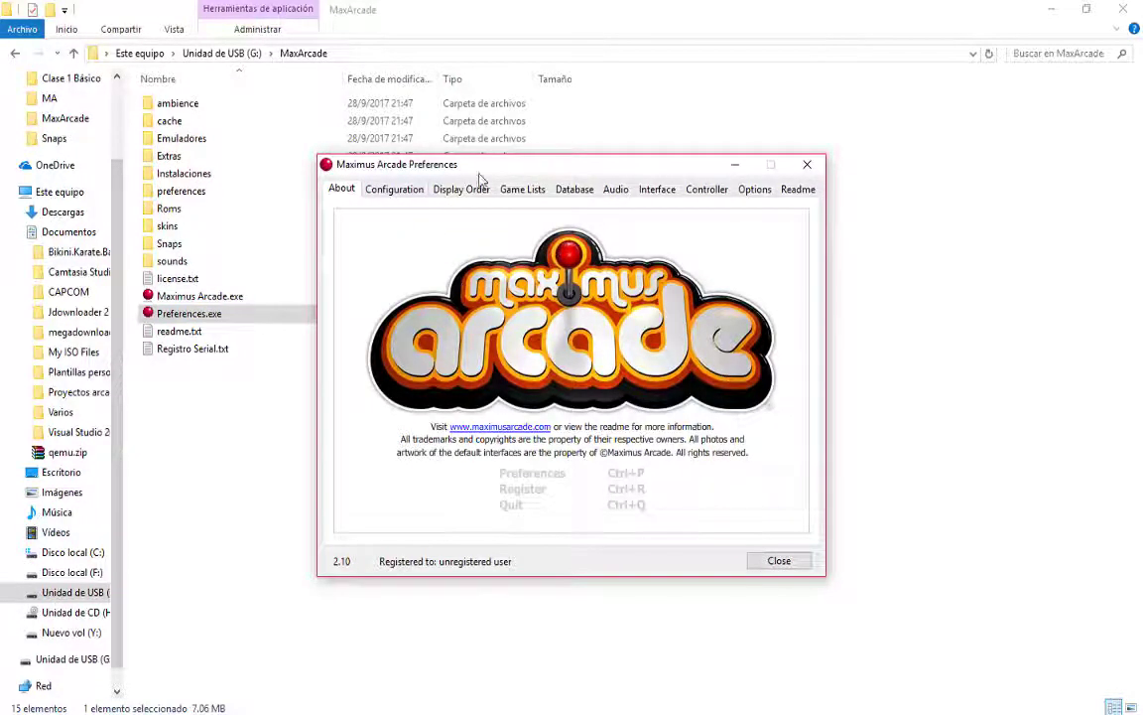
pyautogui.click(754, 191)
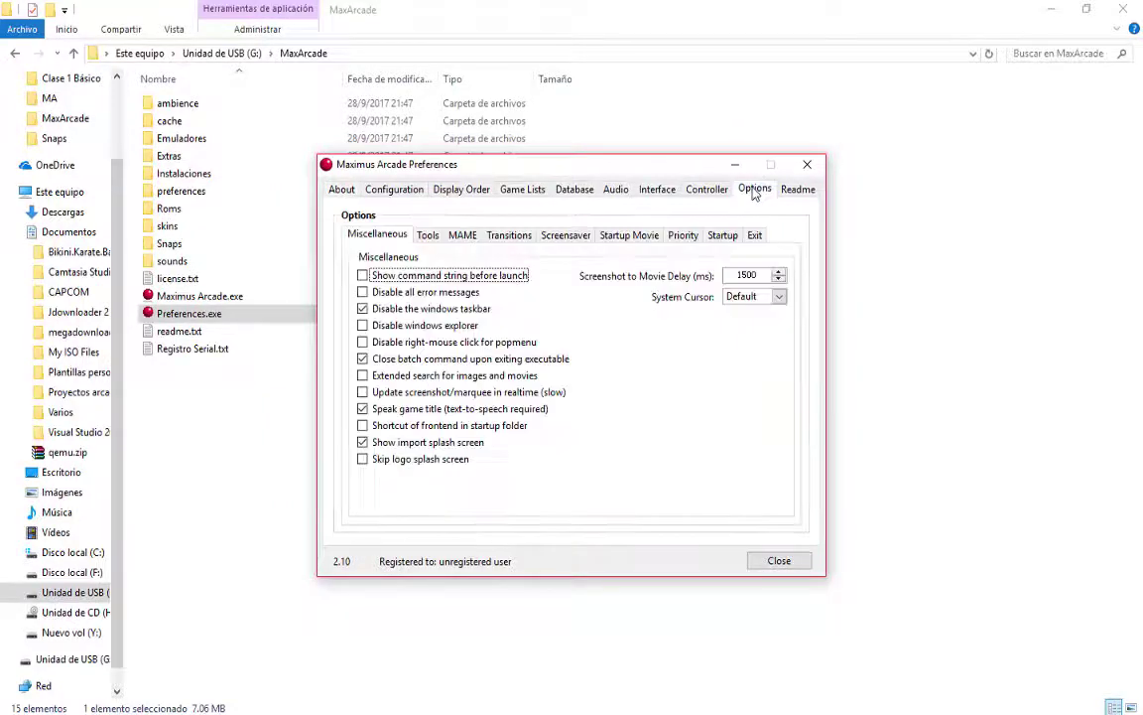
pyautogui.click(723, 237)
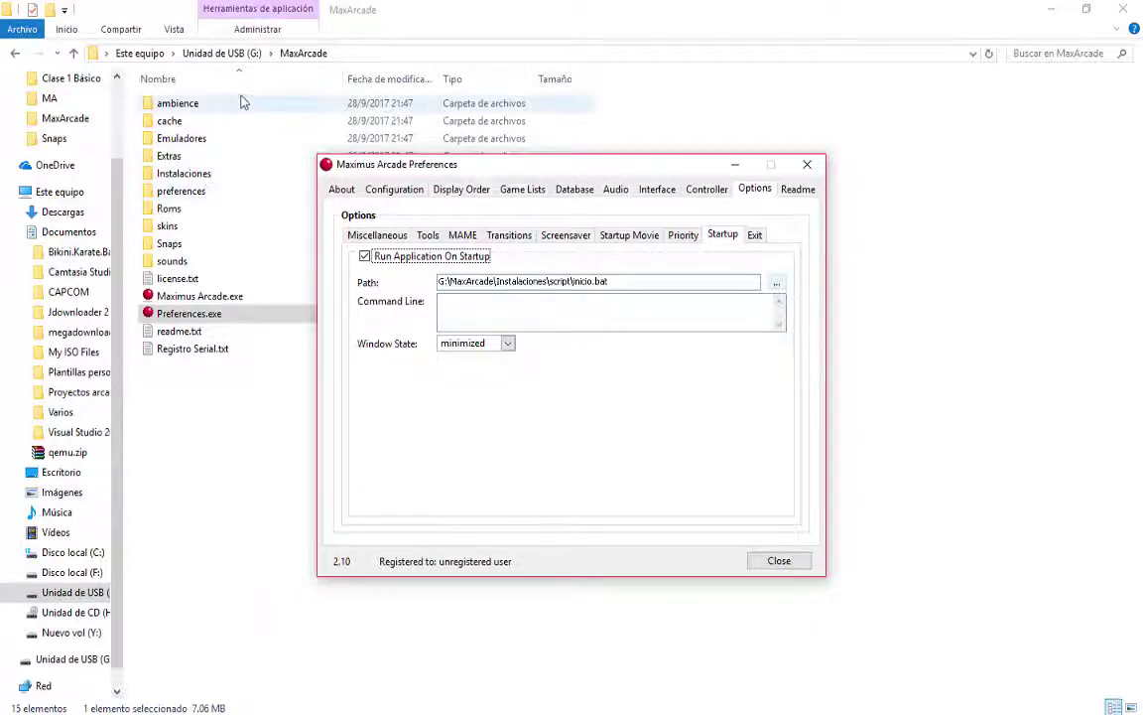
# Open the Instalaciones\script folder and check its batch files against the Startup and Exit application settings in Maximus Arcade Preferences.
pyautogui.doubleClick(187, 174)
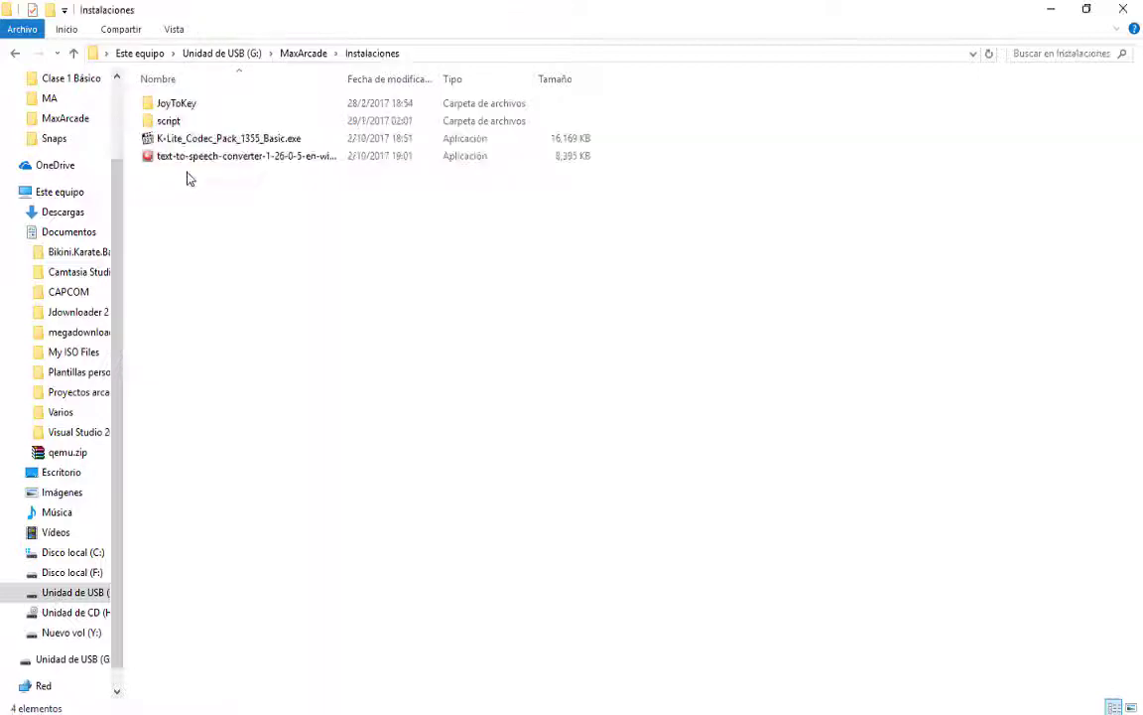
pyautogui.doubleClick(174, 121)
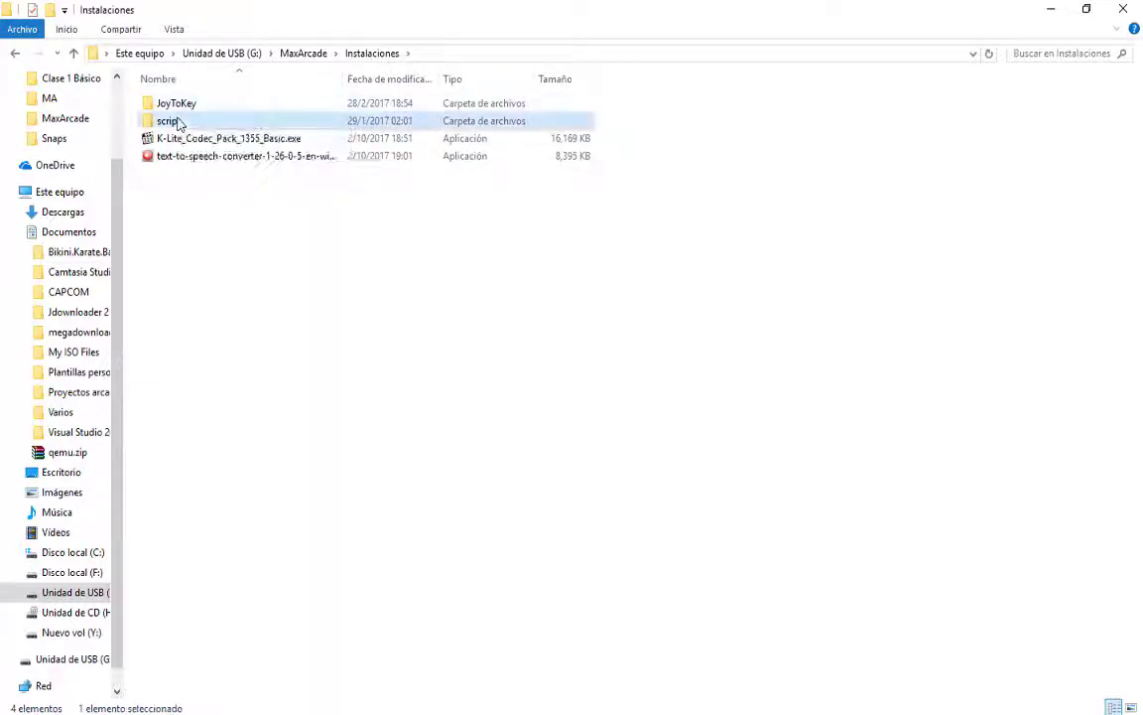
pyautogui.hotkey('alt', 'Tab')
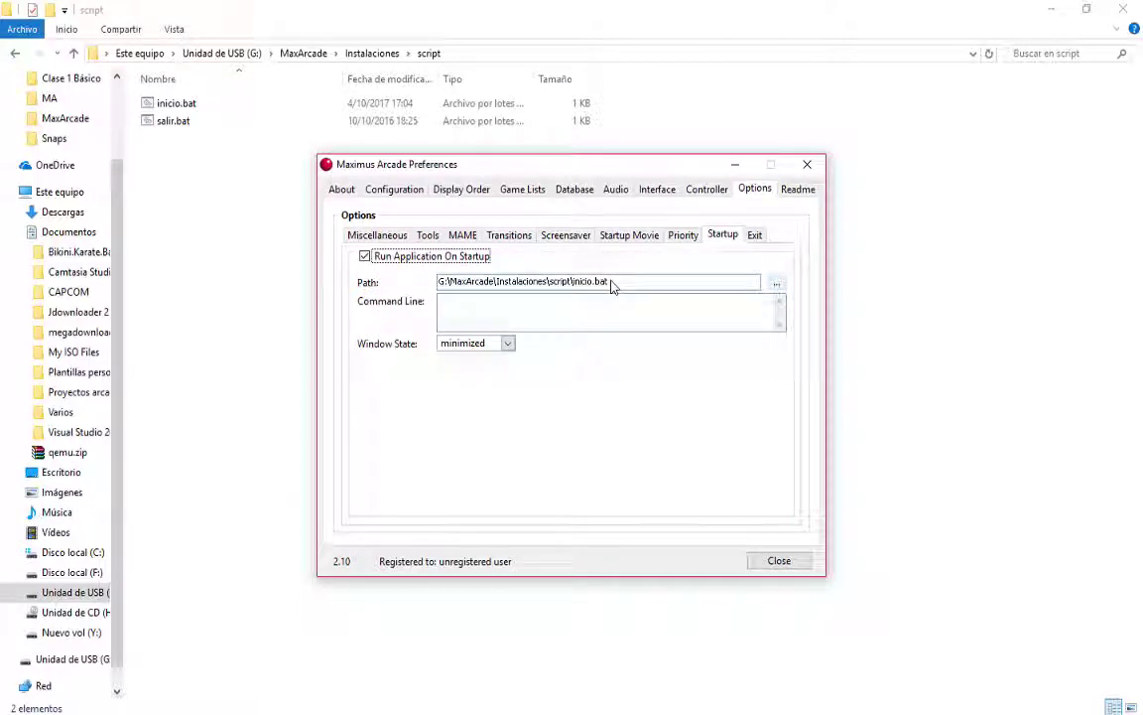
pyautogui.click(754, 235)
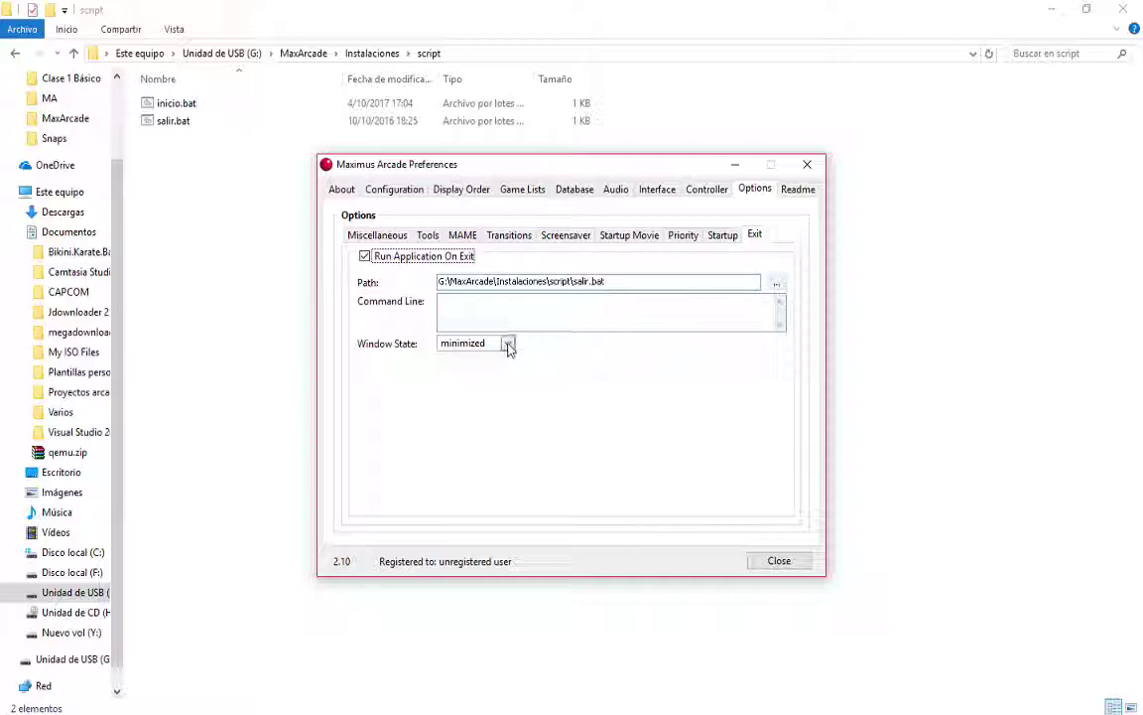
pyautogui.click(722, 235)
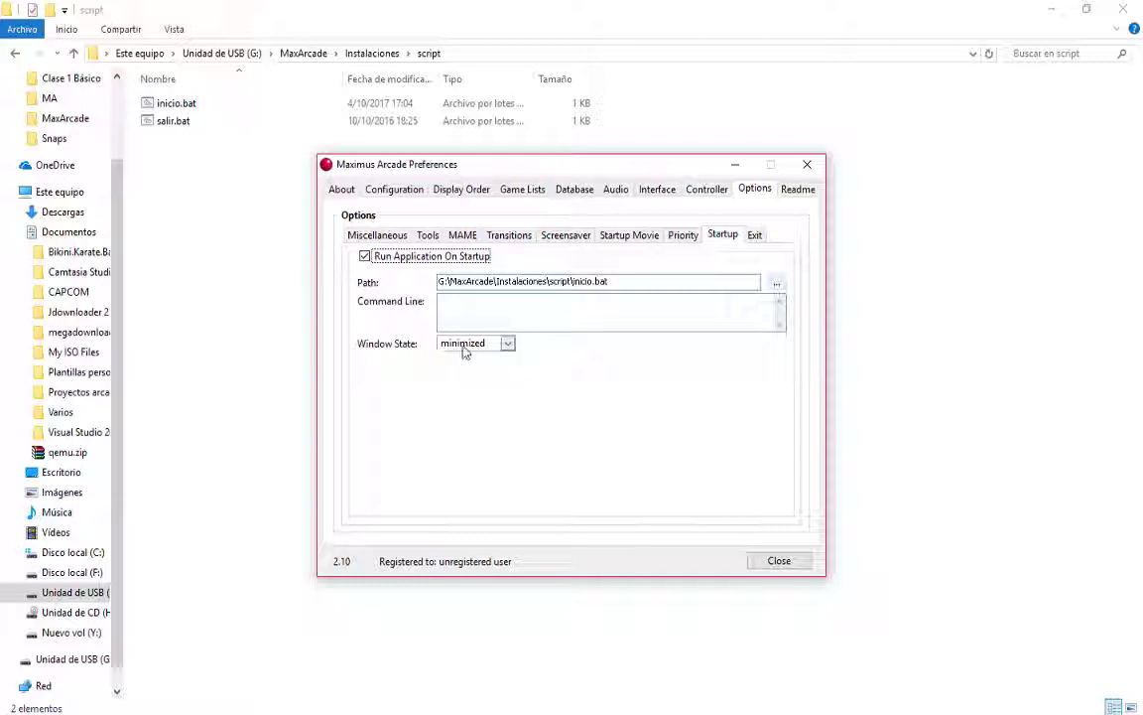
# Select Nintendo Entertainment System in the emulator configuration and display its Pre-Launch settings.
pyautogui.click(394, 189)
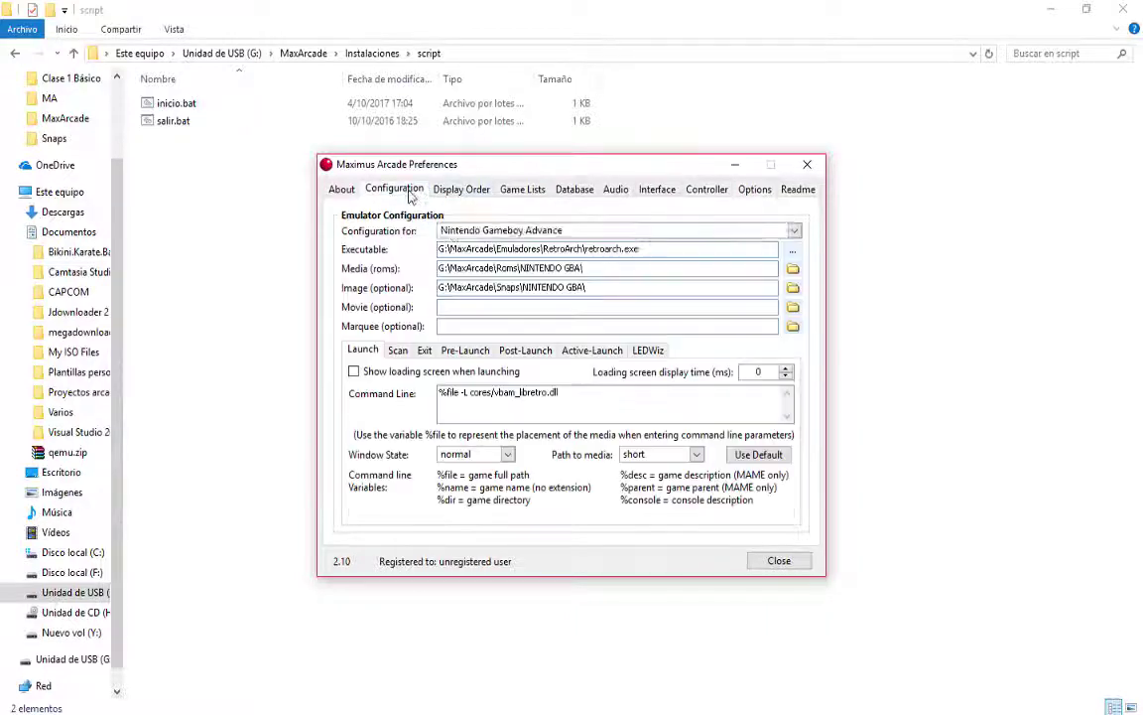
pyautogui.click(595, 230)
pyautogui.scroll(5, 586, 297)
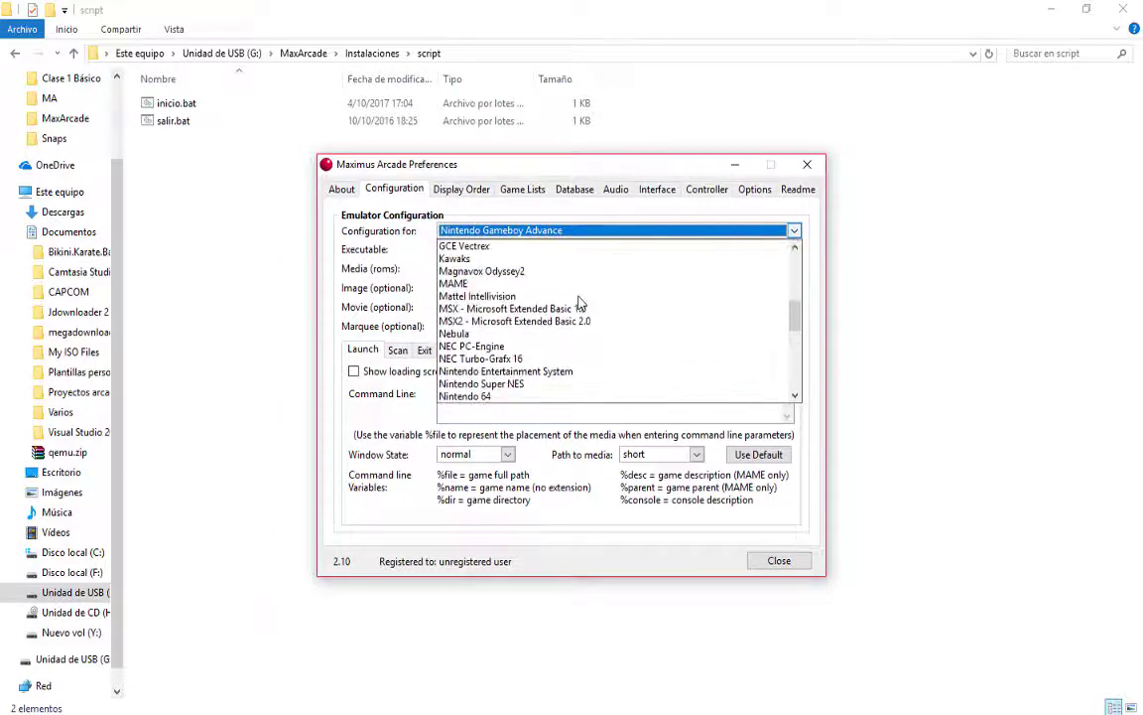
pyautogui.scroll(6, 580, 303)
pyautogui.scroll(-7, 581, 305)
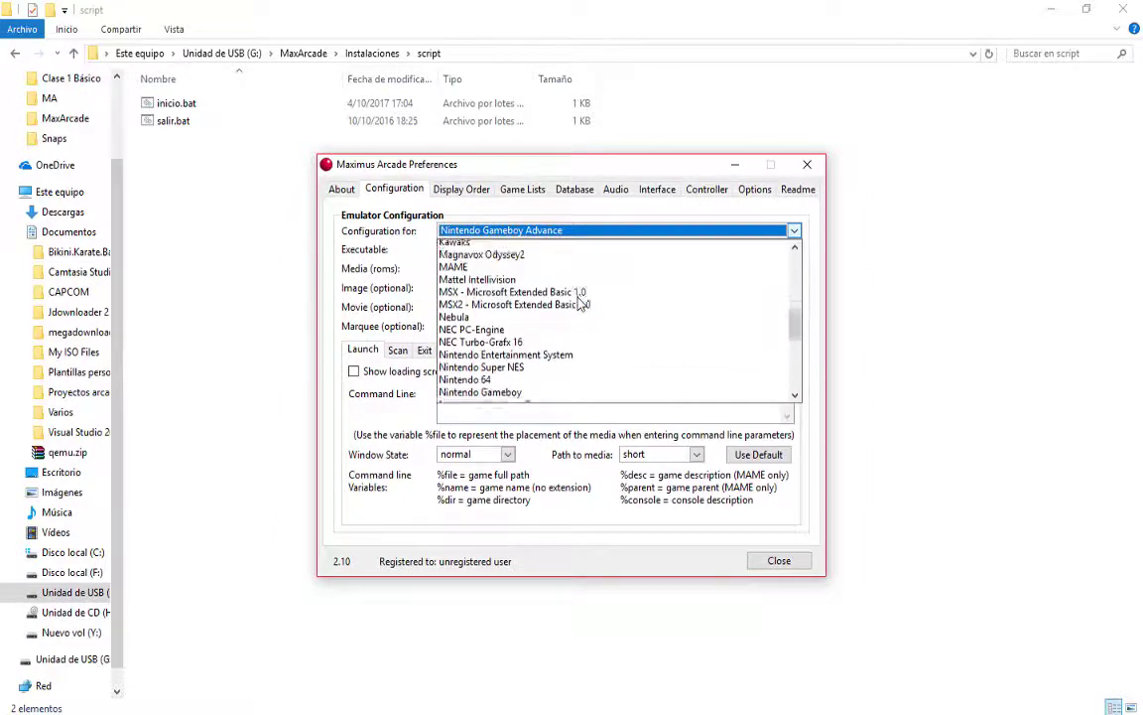
pyautogui.scroll(-3, 578, 303)
pyautogui.click(518, 255)
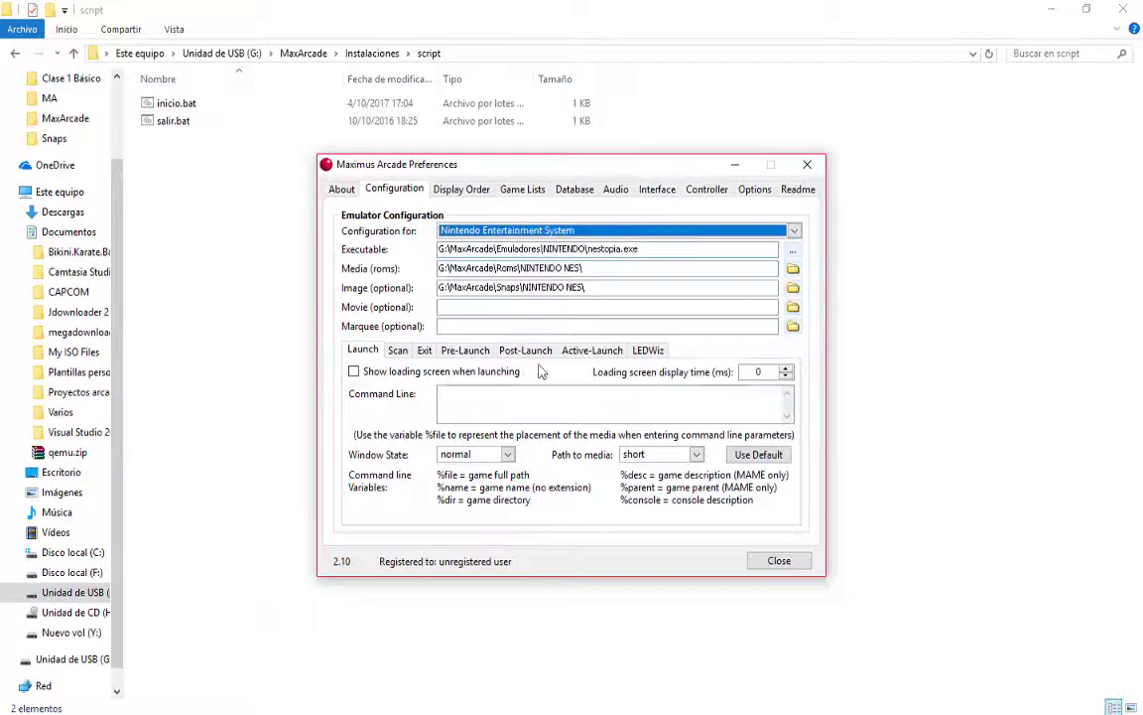
pyautogui.click(437, 348)
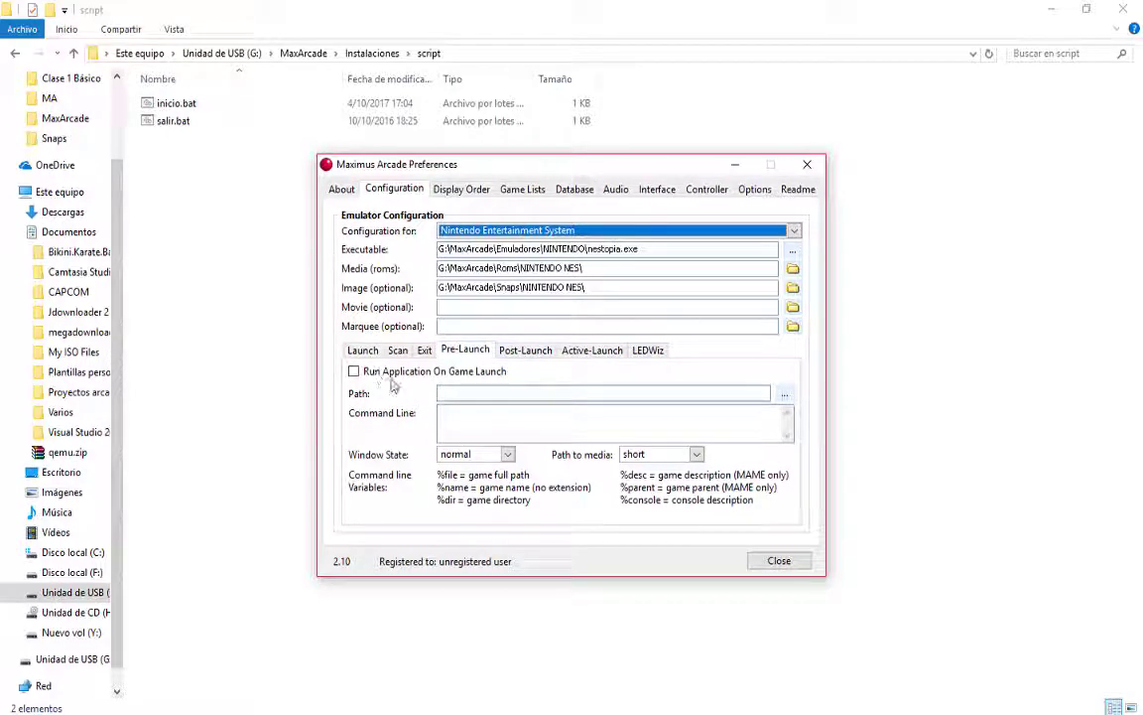
# Compare the Post-Launch and Pre-Launch settings, display those of Nintendo Super NES, and close Maximus Arcade Preferences.
pyautogui.click(528, 351)
pyautogui.click(462, 350)
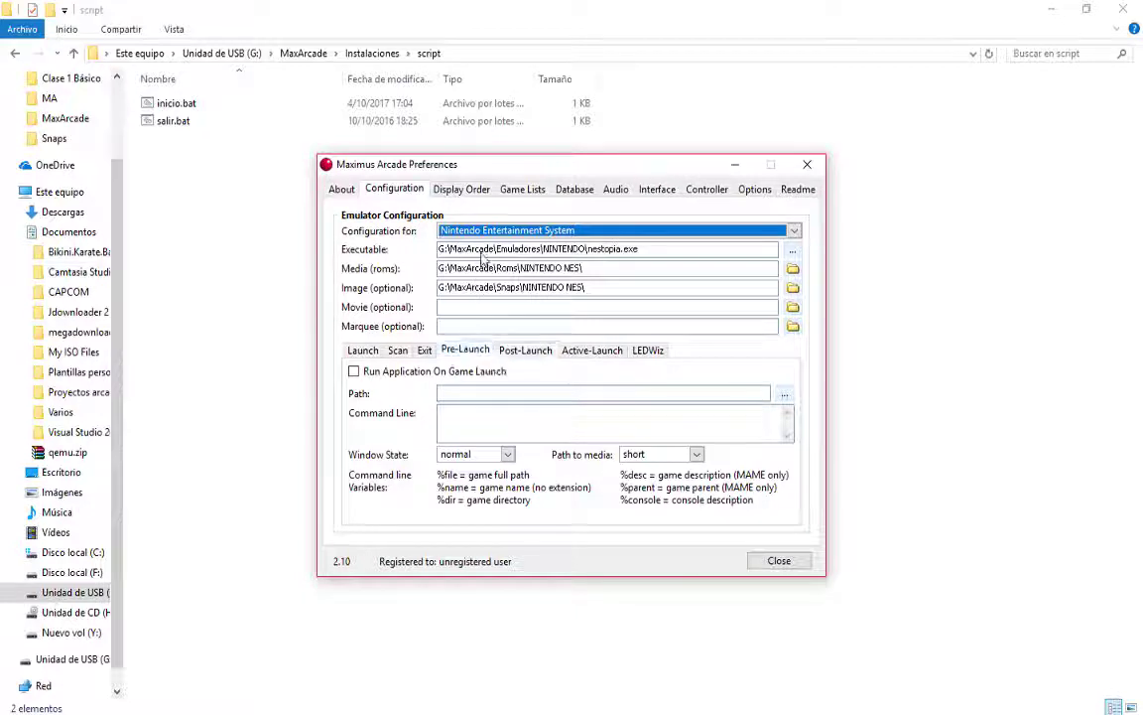
pyautogui.click(439, 230)
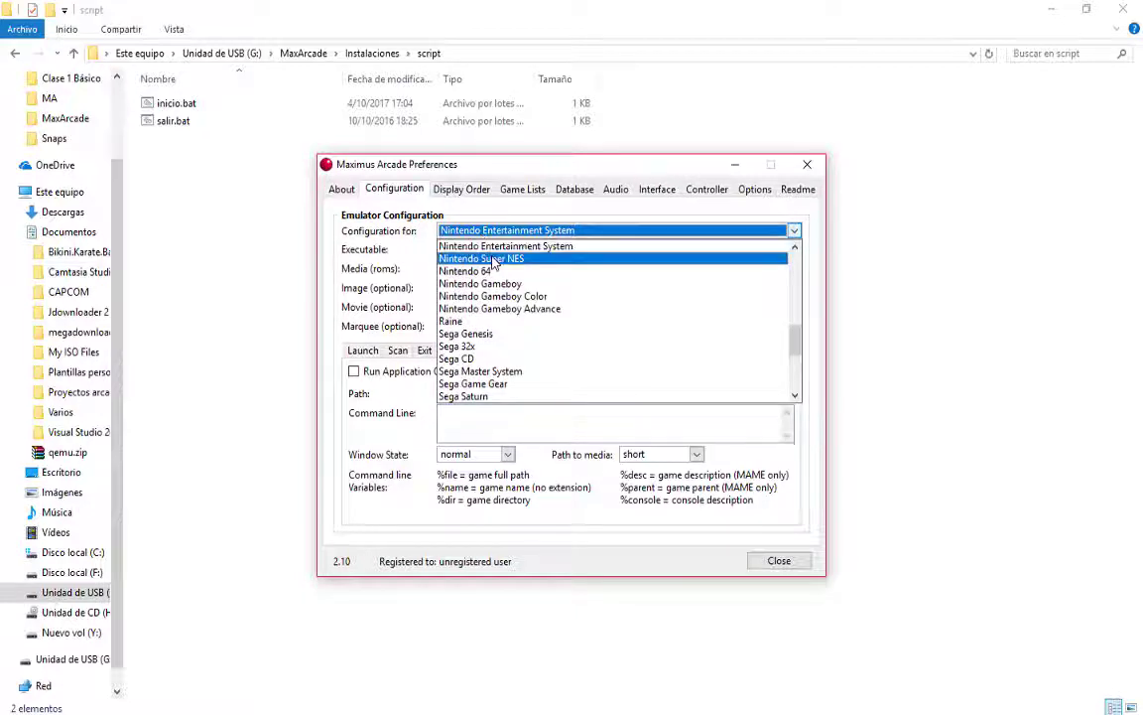
pyautogui.click(493, 259)
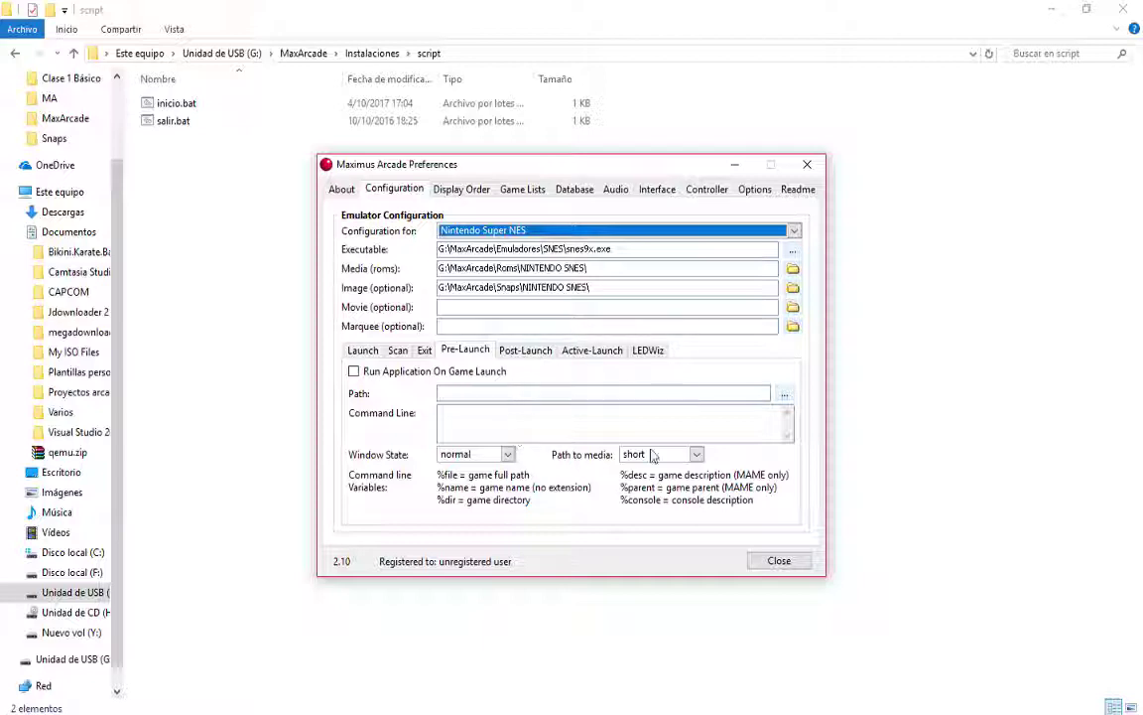
pyautogui.click(775, 562)
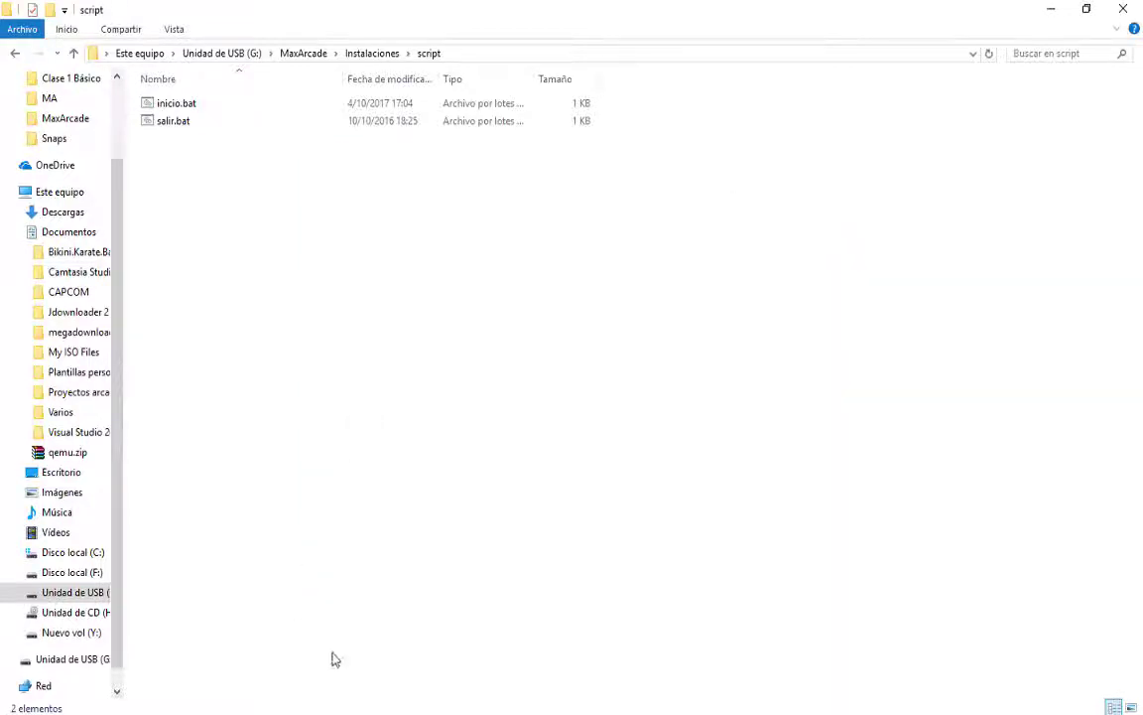
# Open the RetroArch folder inside MaxArcade\Emuladores and look through its subfolders and files.
pyautogui.click(296, 53)
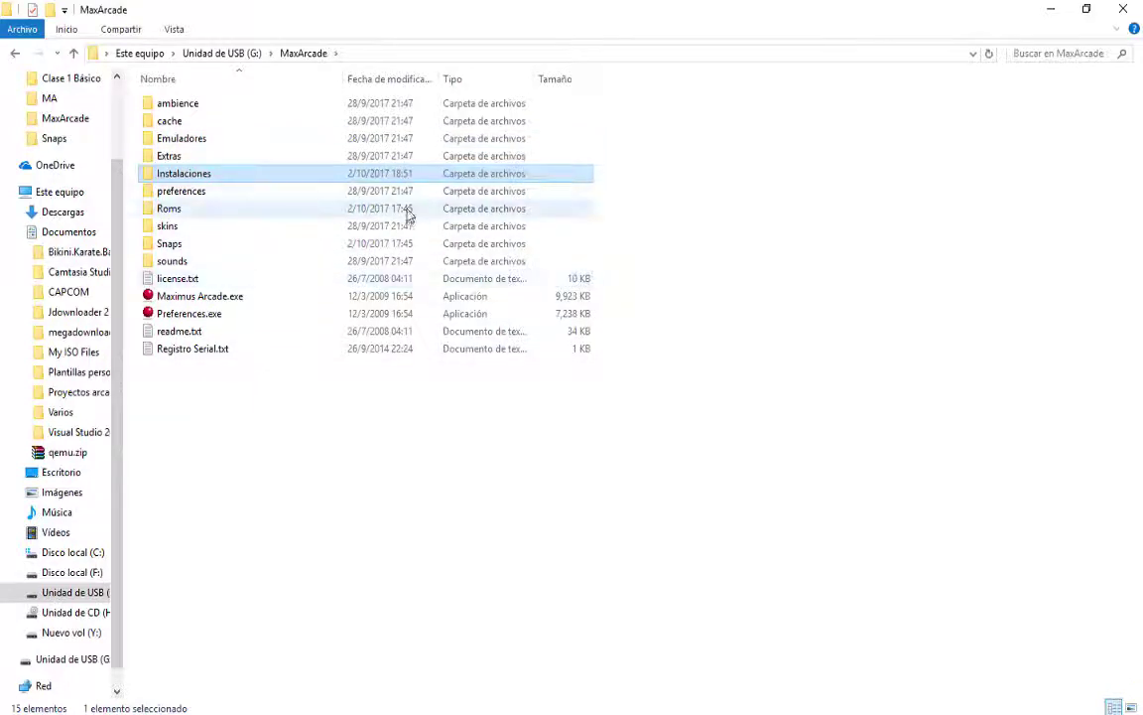
pyautogui.doubleClick(170, 139)
pyautogui.click(179, 122)
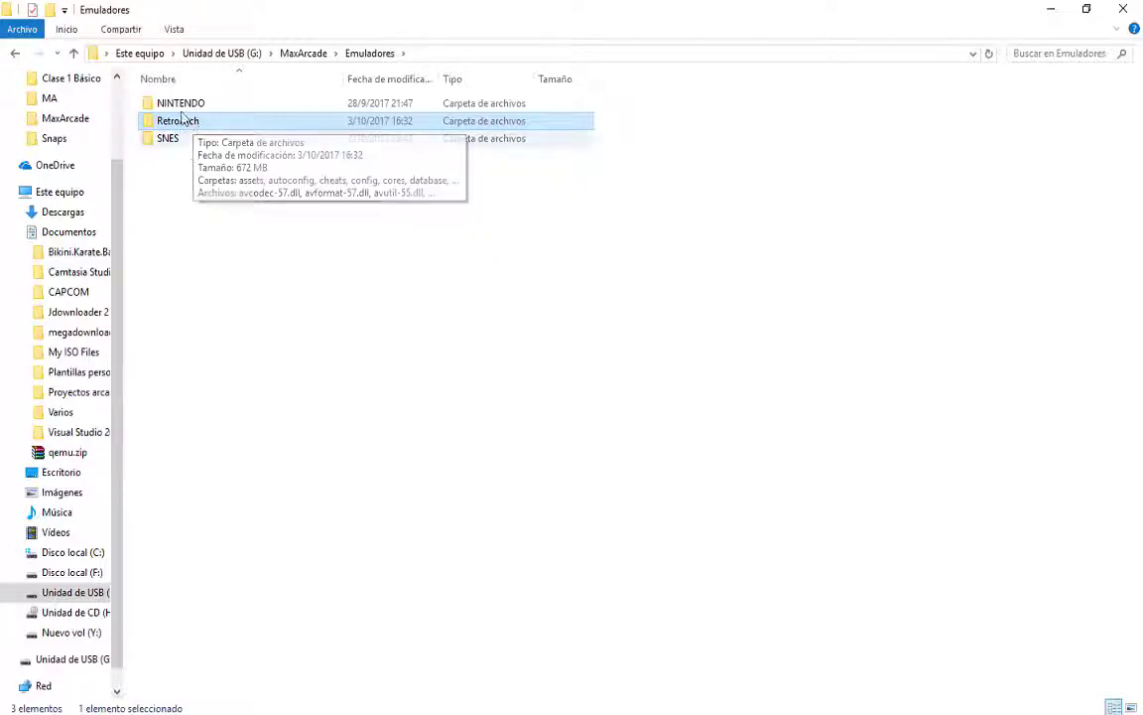
pyautogui.doubleClick(211, 122)
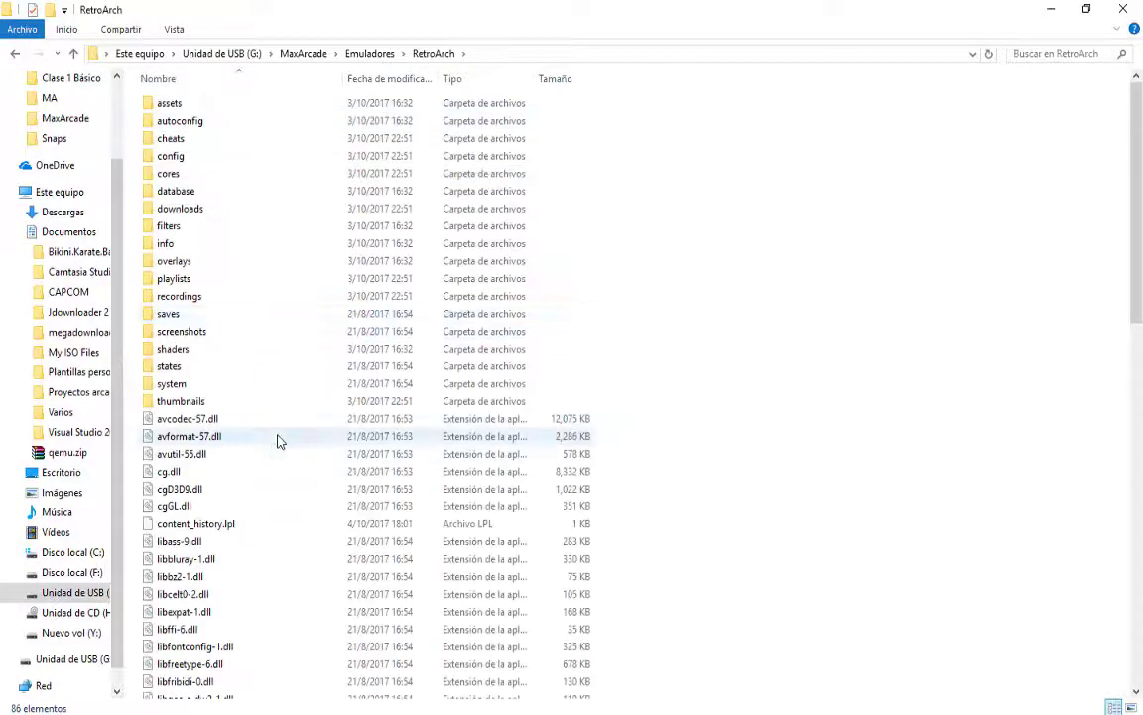
pyautogui.scroll(-18, 281, 438)
pyautogui.scroll(5, 281, 438)
pyautogui.scroll(12, 281, 439)
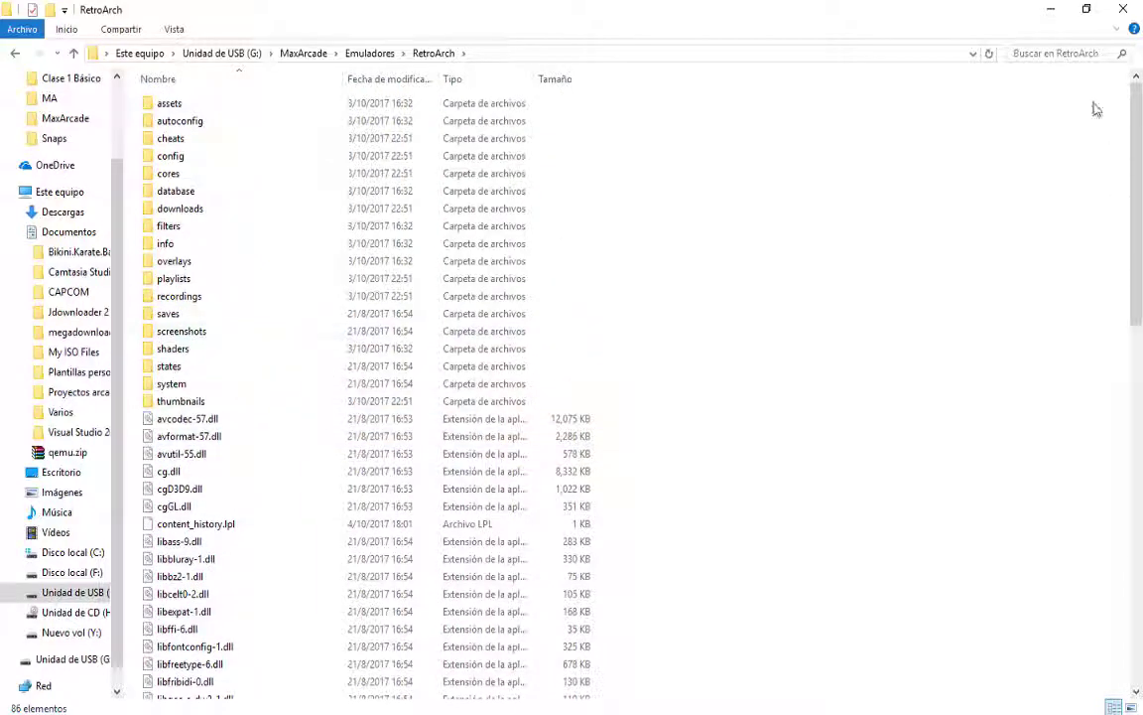
# Switch to Firefox, look over the LibRetro forum thread on the RetroArch command line for Maximus Arcade, and return to the Google results.
pyautogui.click(1052, 12)
pyautogui.hotkey('alt', 'Tab')
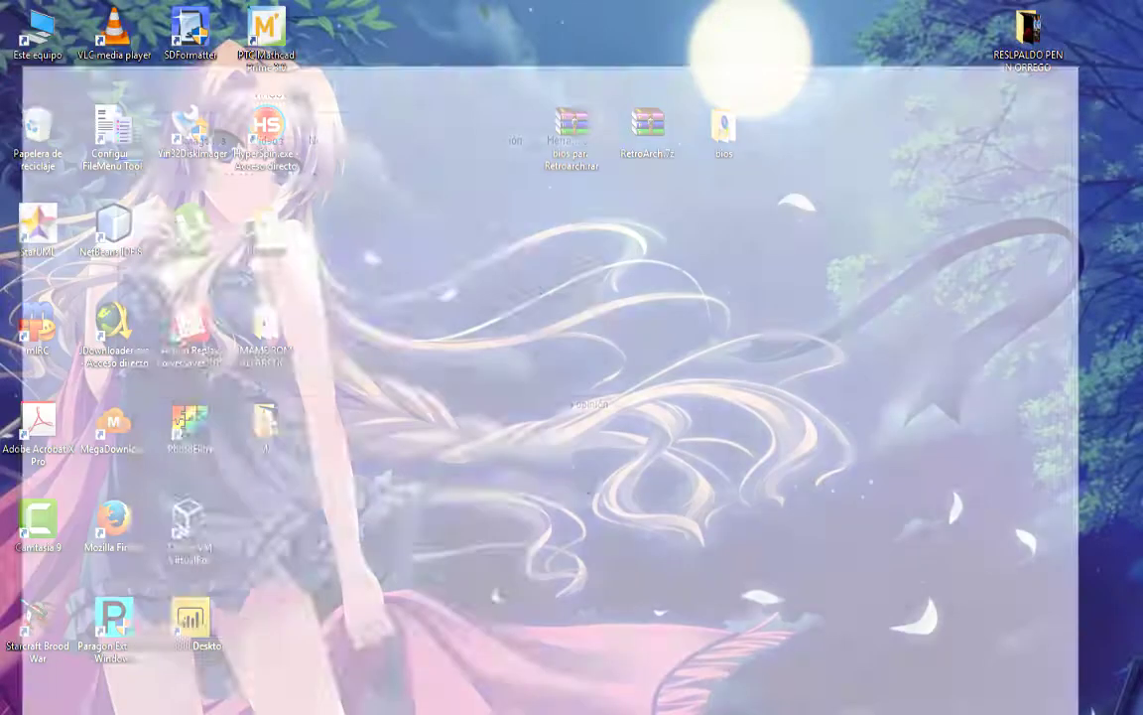
pyautogui.click(90, 15)
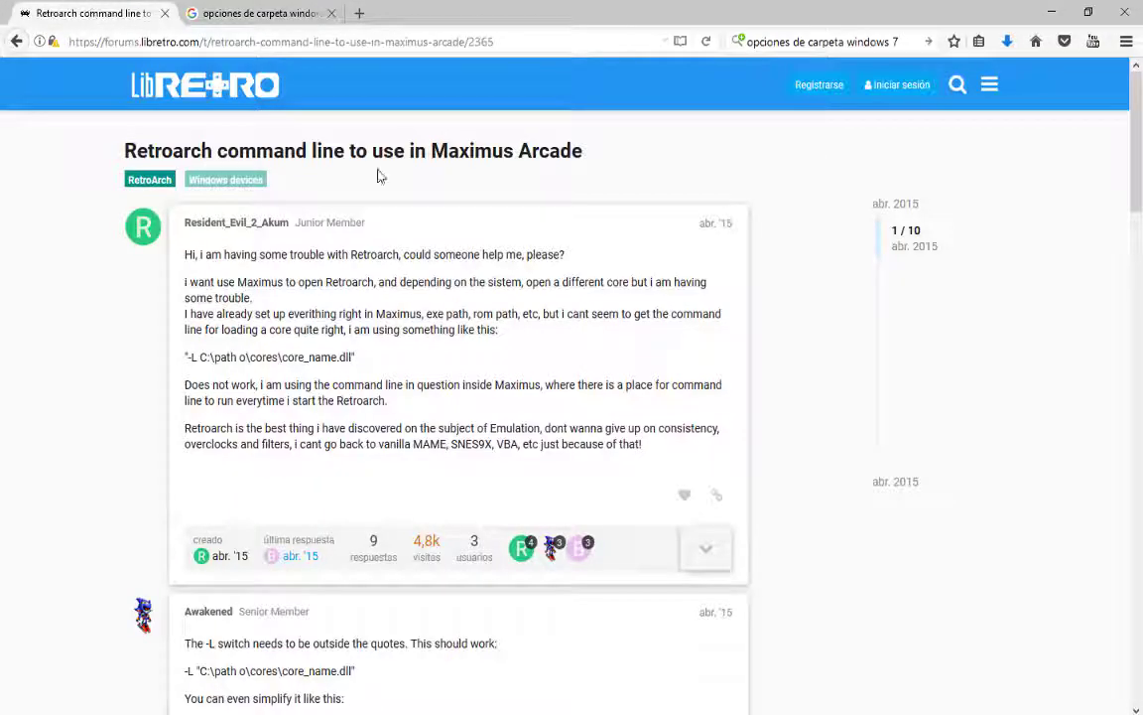
pyautogui.scroll(-3, 383, 206)
pyautogui.scroll(5, 383, 205)
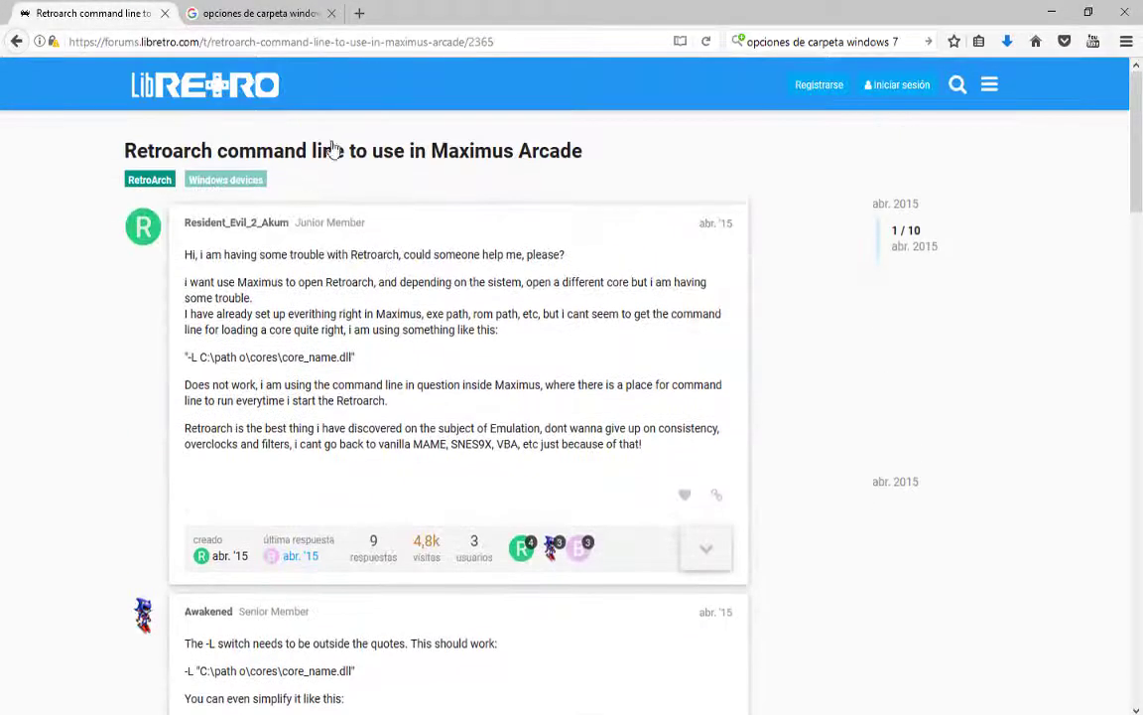
pyautogui.click(13, 42)
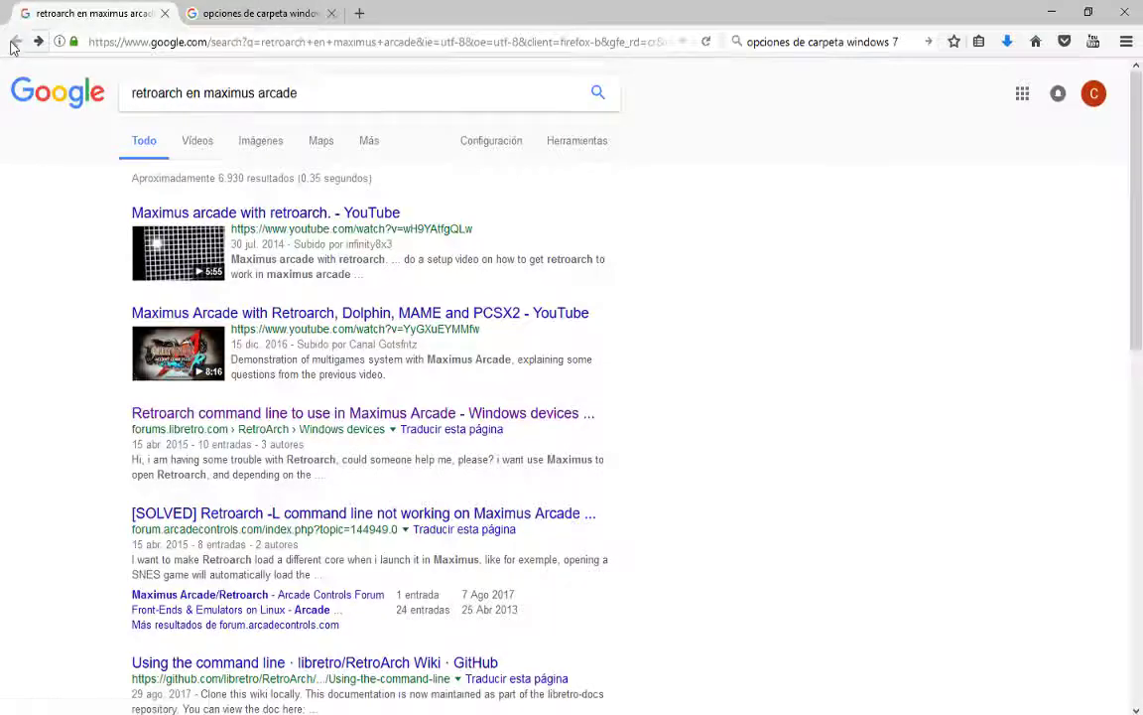
pyautogui.rightClick(14, 42)
pyautogui.click(67, 156)
# Replace the "opciones de carpeta windows 7" query with "retroarch" and run the Google search.
pyautogui.click(205, 10)
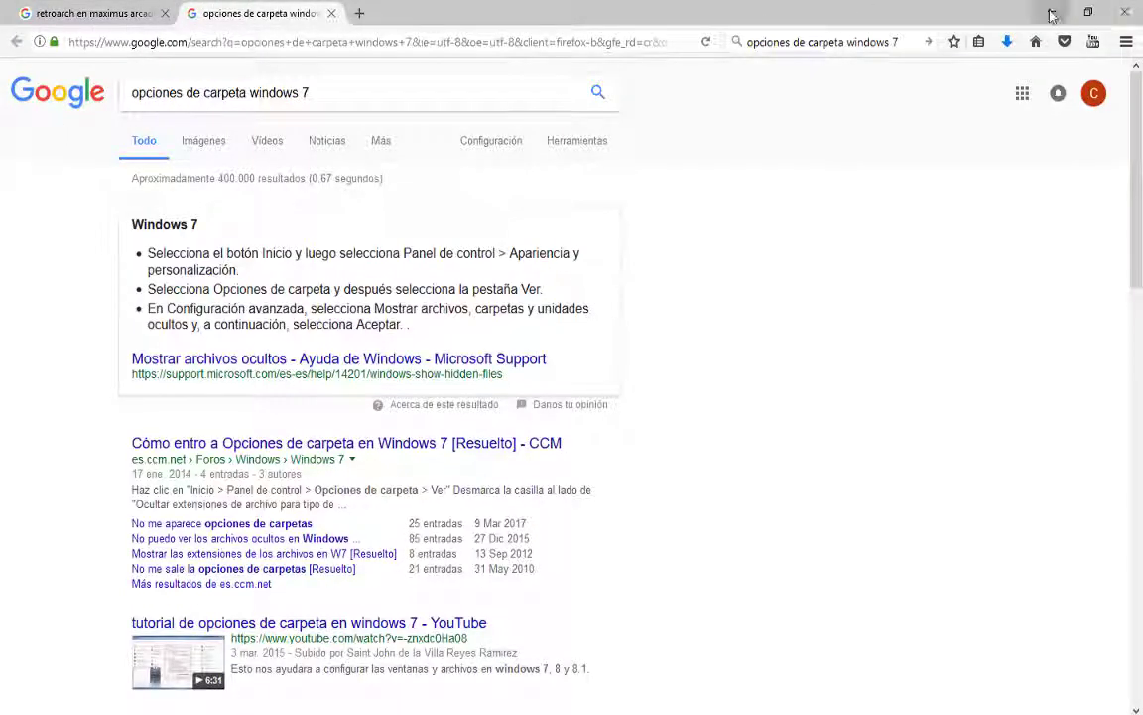
pyautogui.click(377, 92)
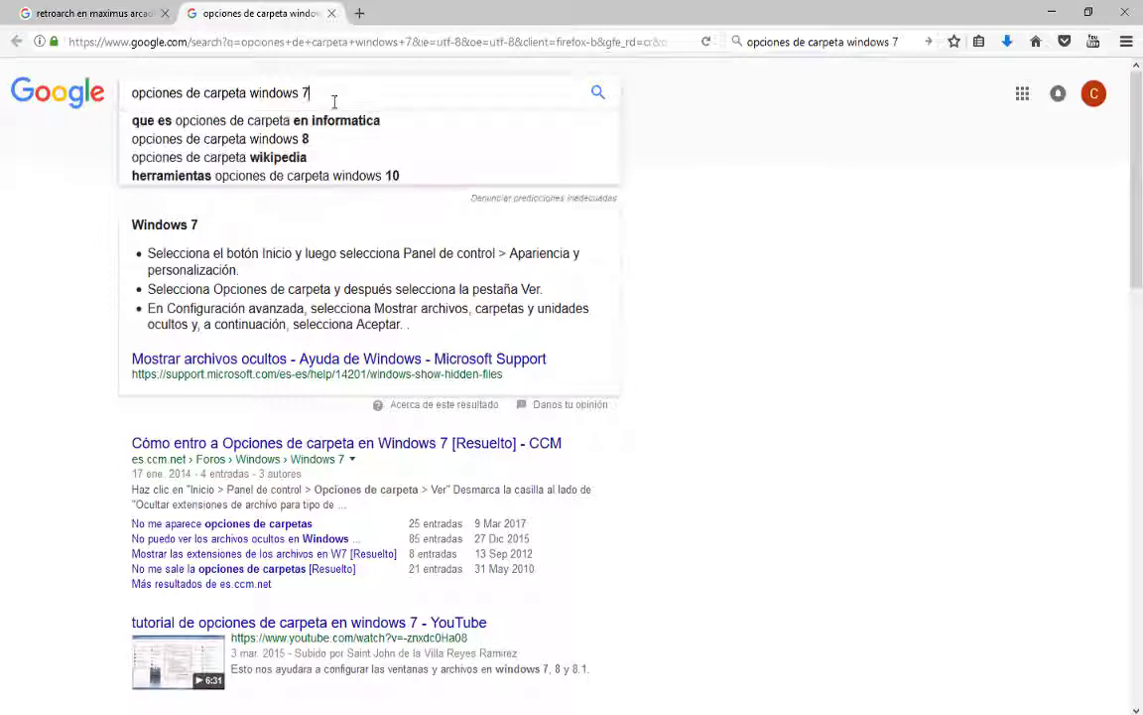
pyautogui.moveTo(377, 93); pyautogui.dragTo(104, 125)
pyautogui.write('roarch')
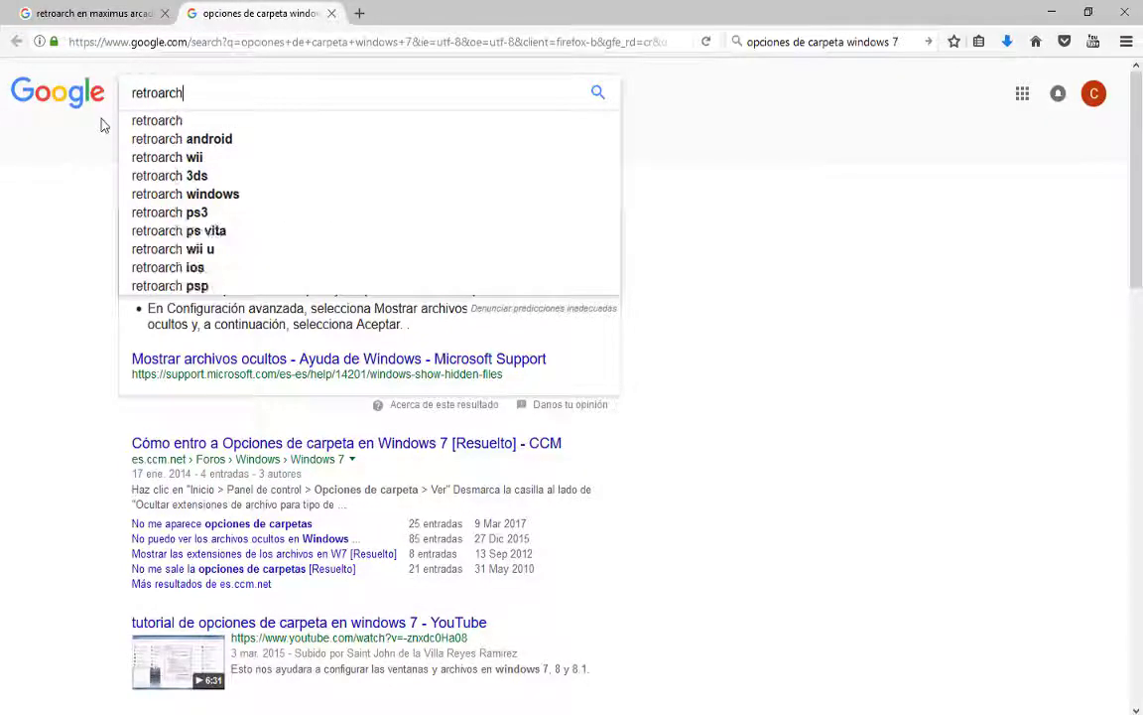
pyautogui.press('Return')
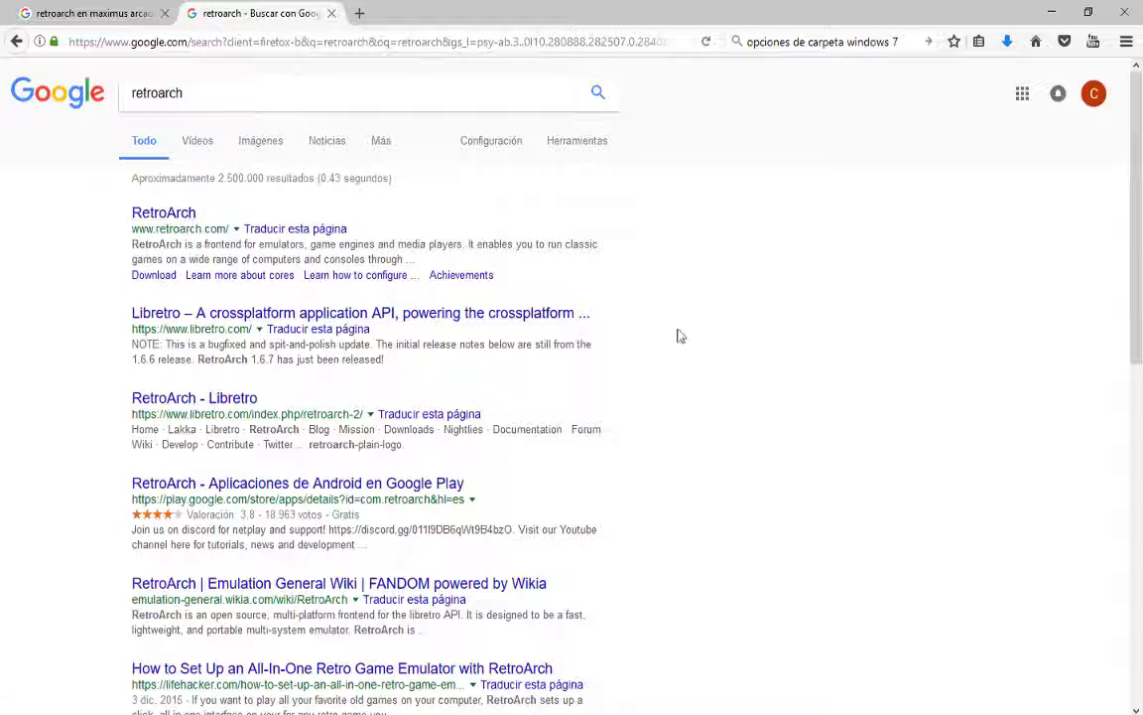
# Return to the RetroArch folder in File Explorer and locate retroarch.exe among its files.
pyautogui.click(1052, 12)
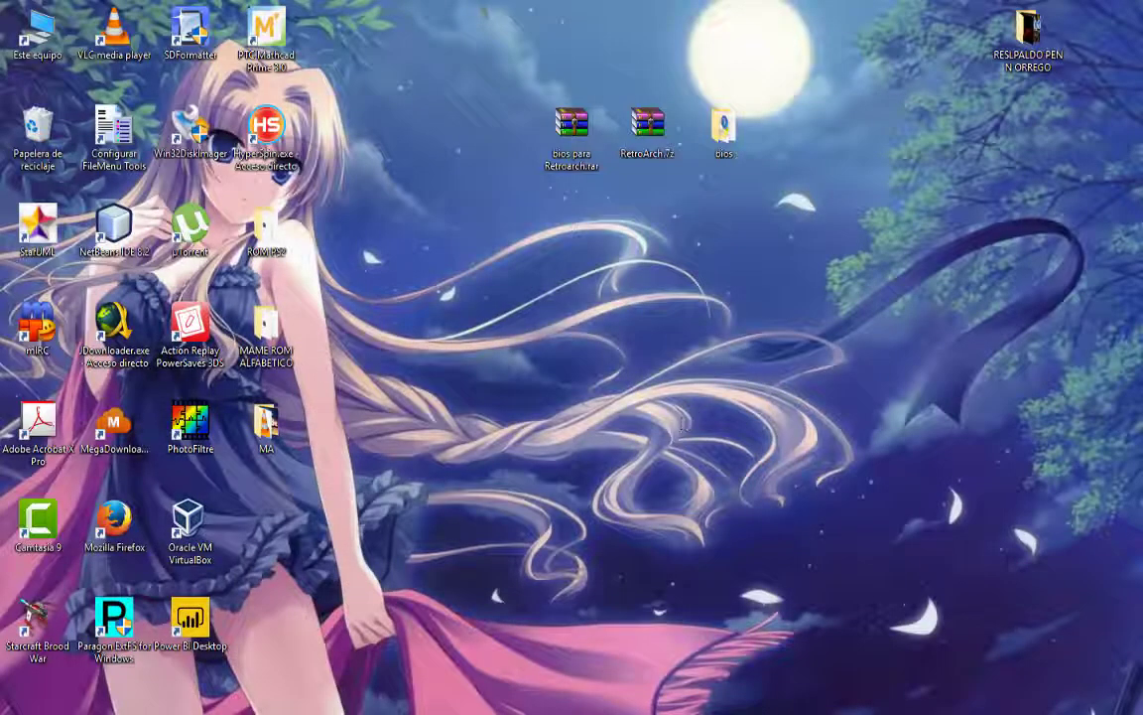
pyautogui.hotkey('alt', 'Tab')
pyautogui.scroll(-13, 226, 521)
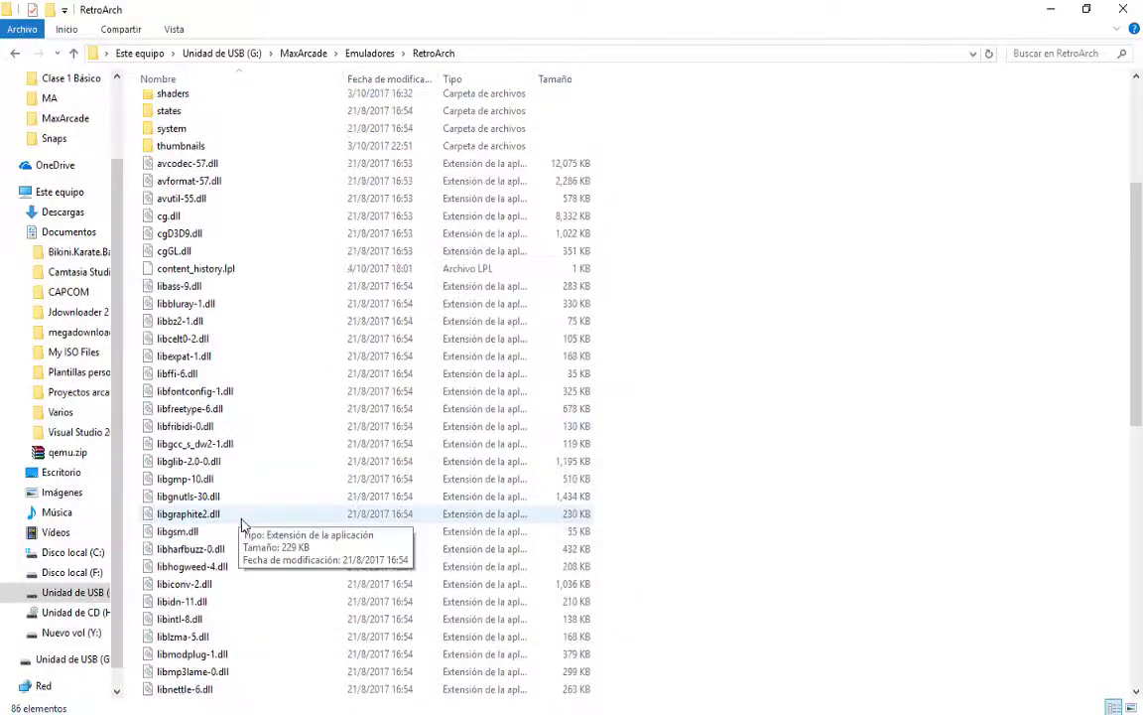
pyautogui.scroll(-2, 241, 529)
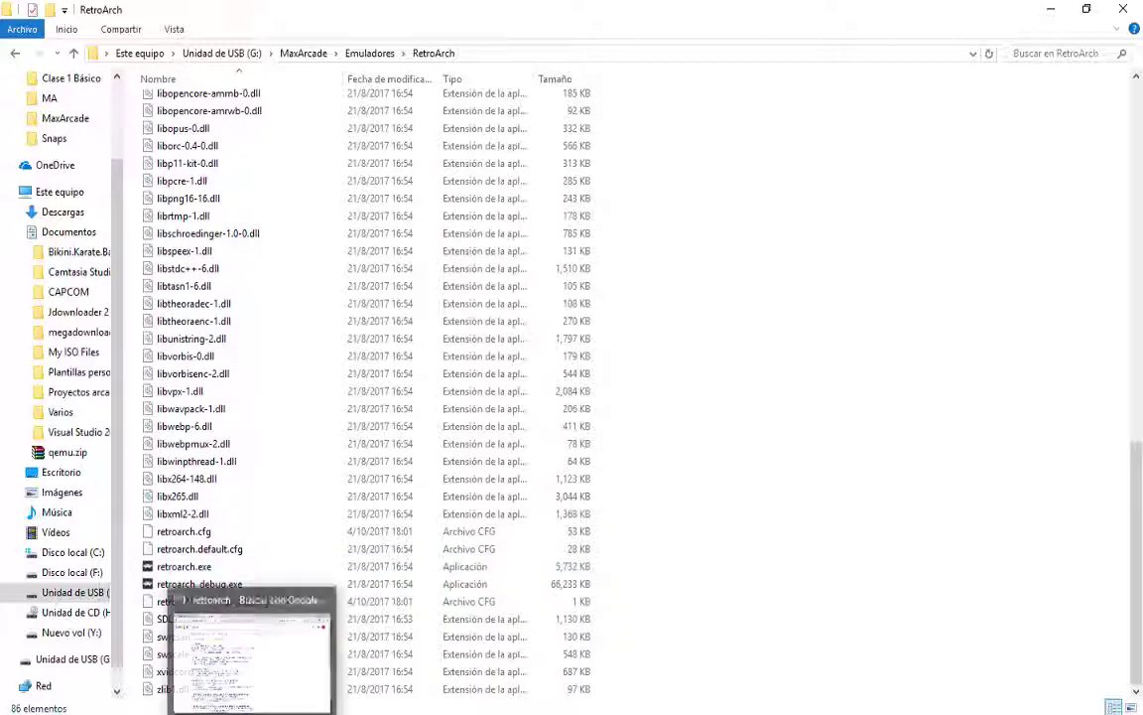
# Switch to the RetroArch download page in Firefox, examine the supported platforms and their Windows downloads, and minimize the browser.
pyautogui.click(263, 650)
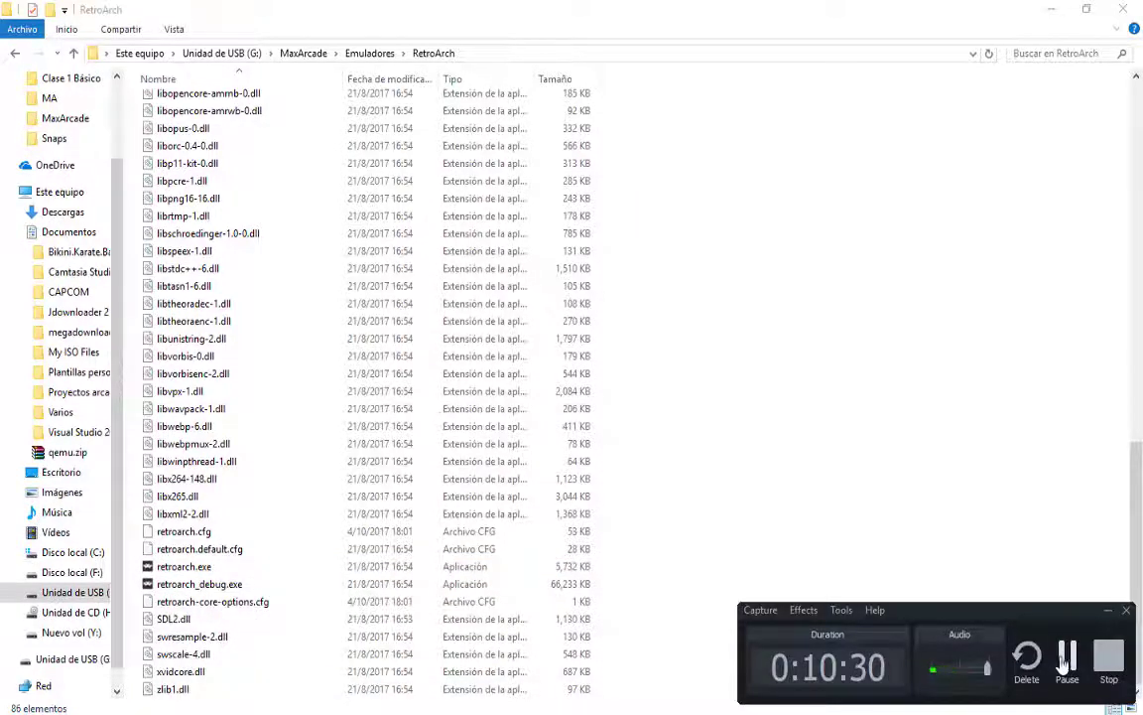
pyautogui.click(1066, 659)
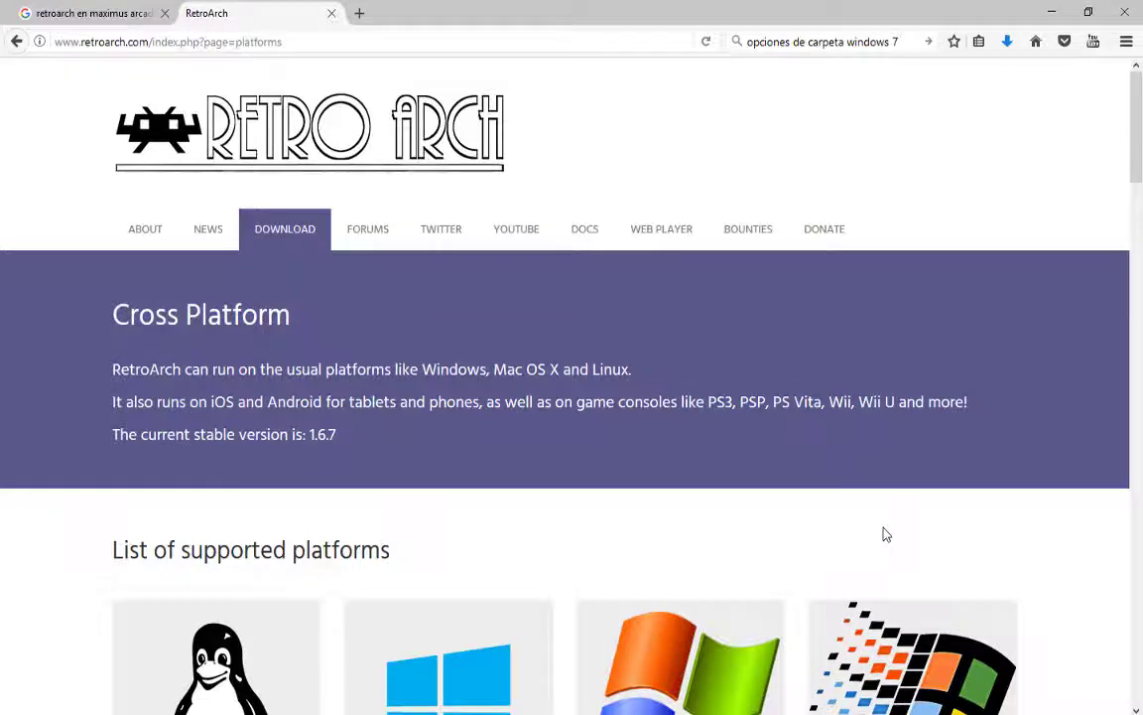
pyautogui.scroll(-10, 773, 424)
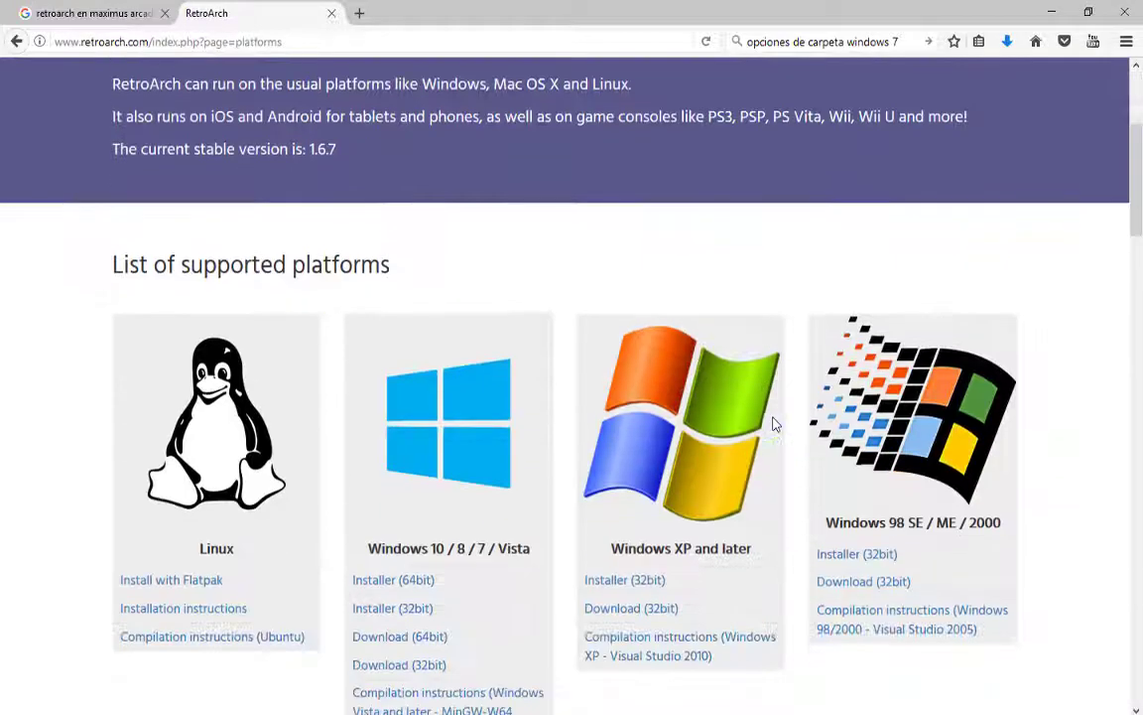
pyautogui.scroll(-2, 763, 417)
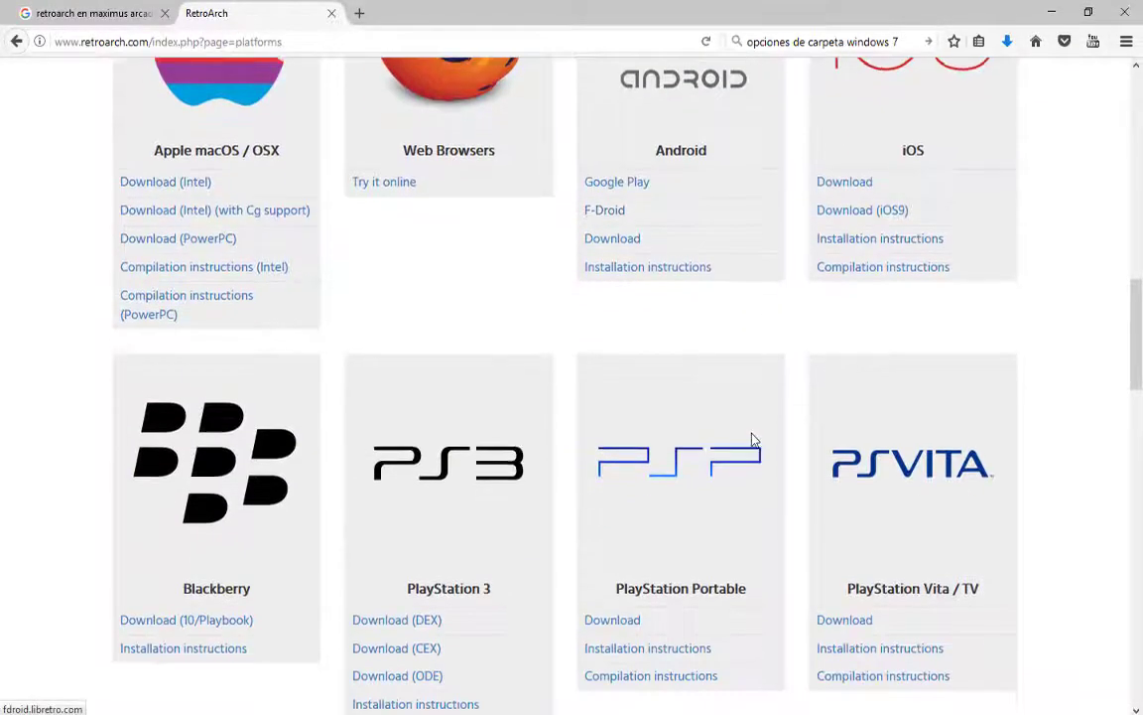
pyautogui.scroll(5, 751, 442)
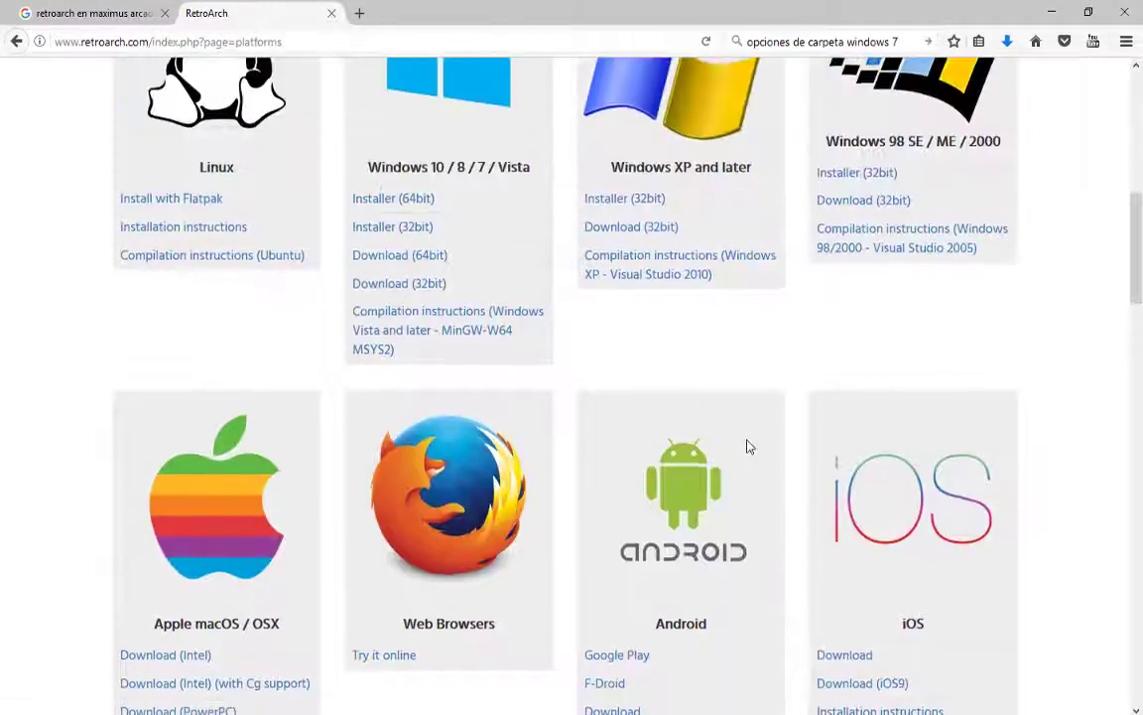
pyautogui.scroll(-5, 749, 449)
pyautogui.scroll(-1, 749, 446)
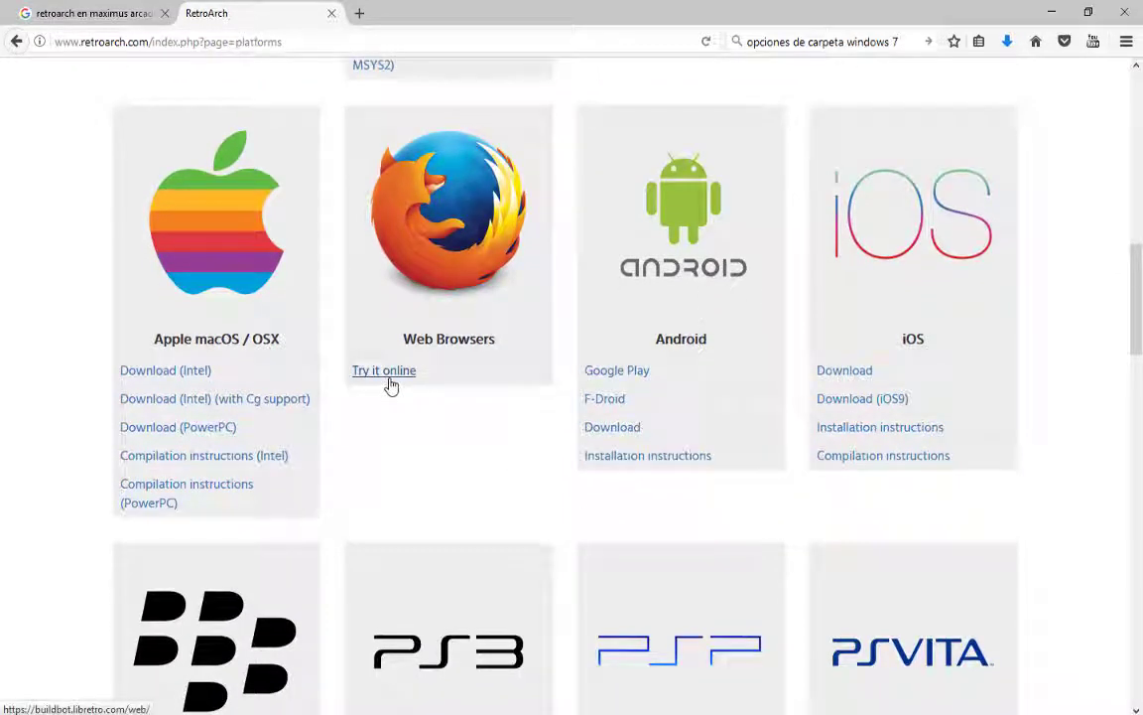
pyautogui.scroll(-20, 452, 513)
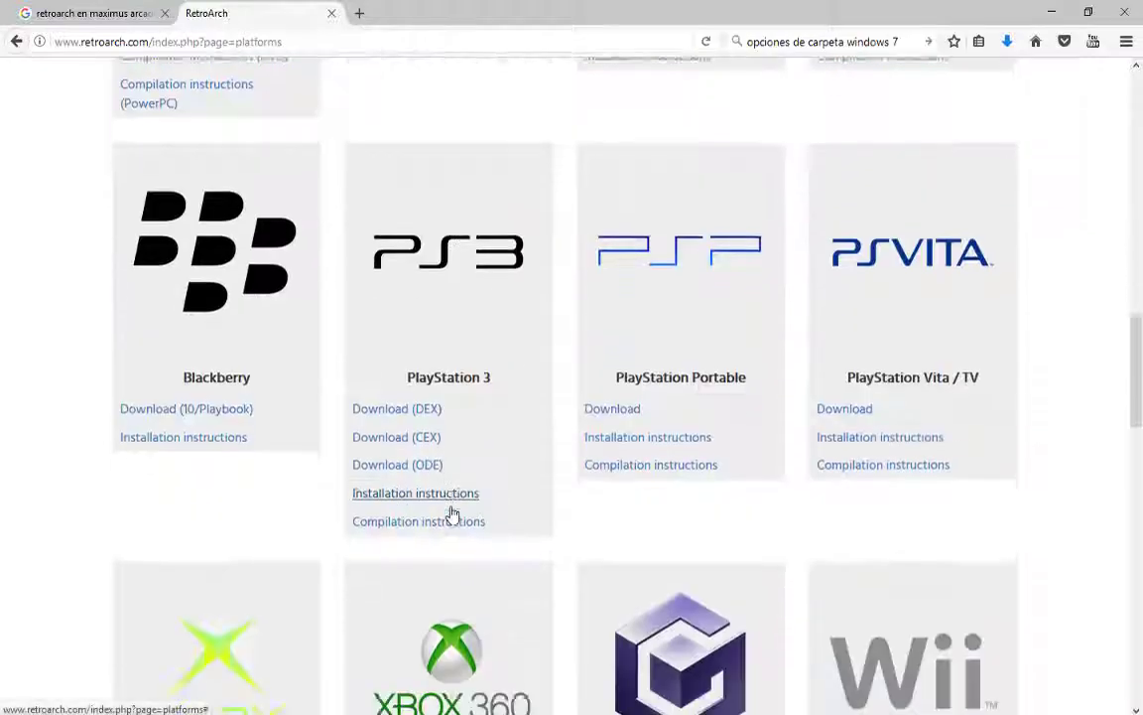
pyautogui.scroll(-7, 452, 513)
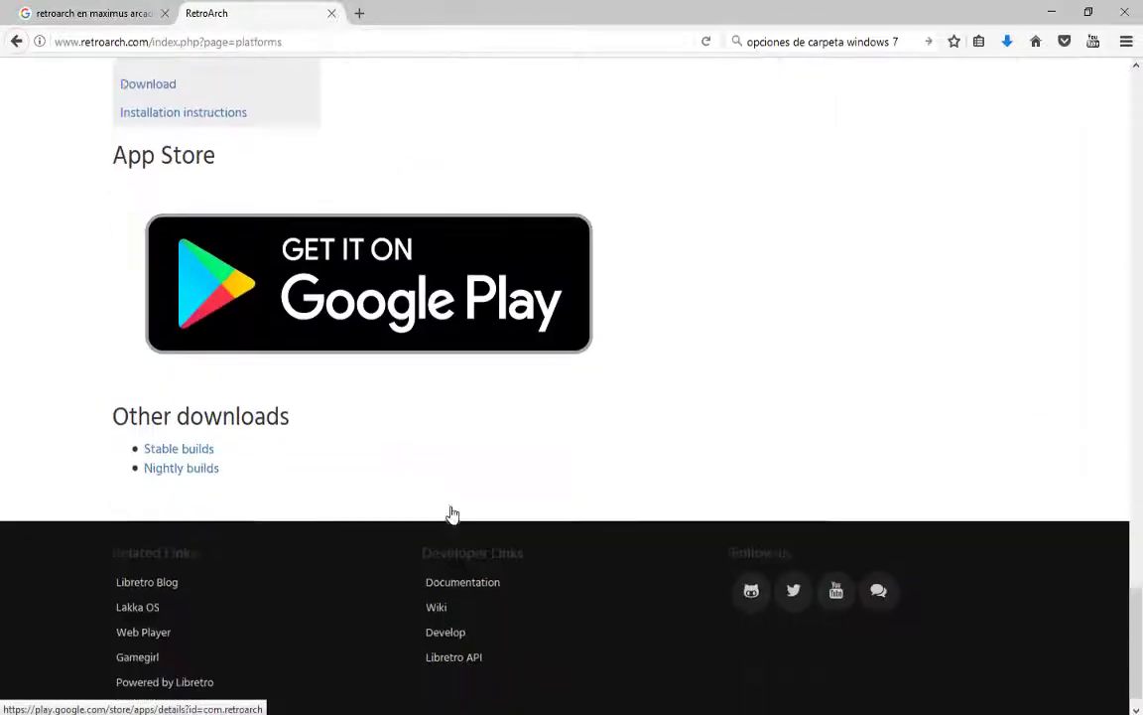
pyautogui.scroll(2, 609, 531)
pyautogui.scroll(15, 698, 527)
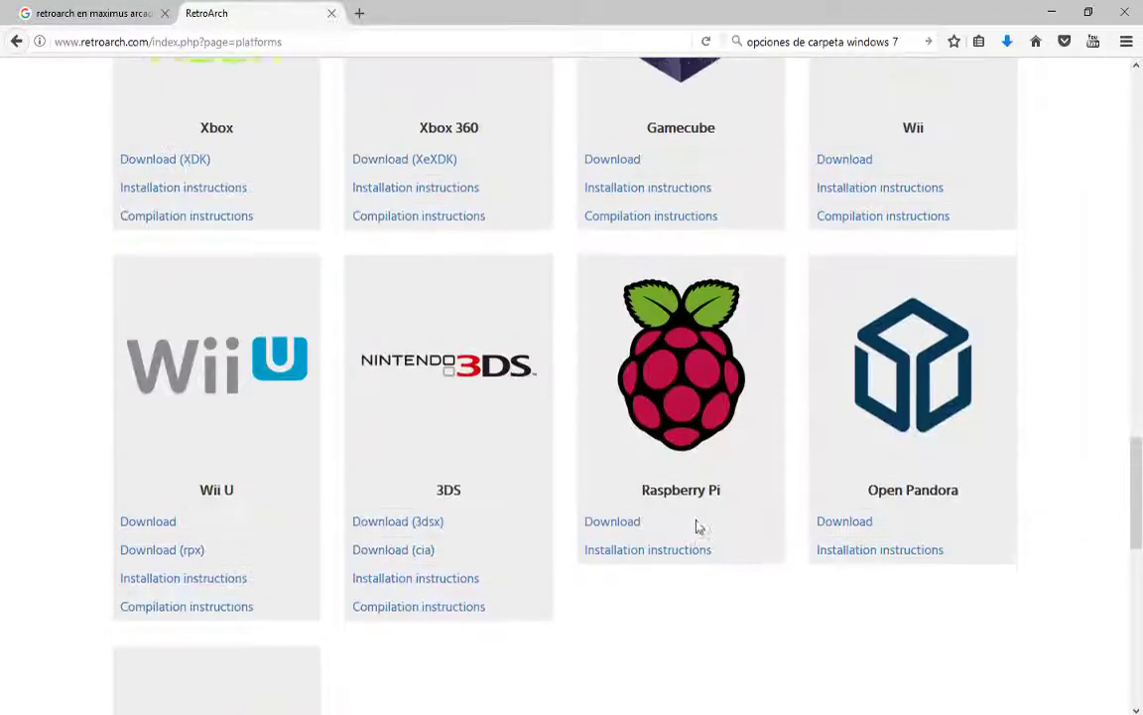
pyautogui.scroll(5, 693, 524)
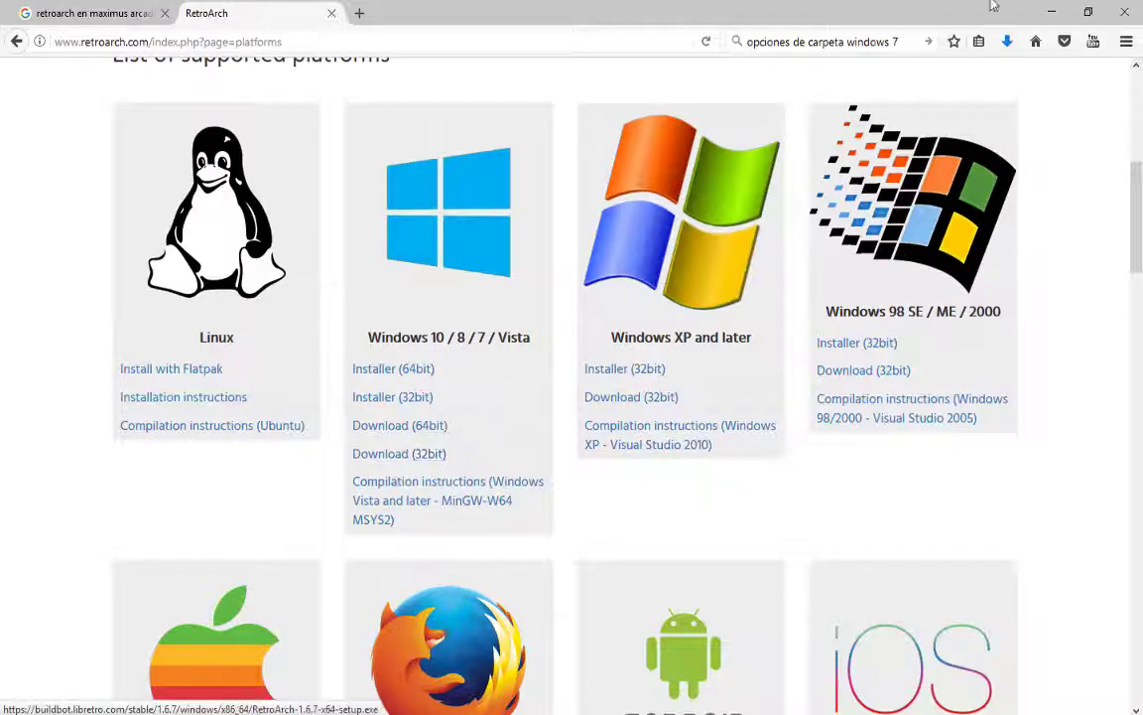
pyautogui.click(1050, 10)
pyautogui.click(1048, 12)
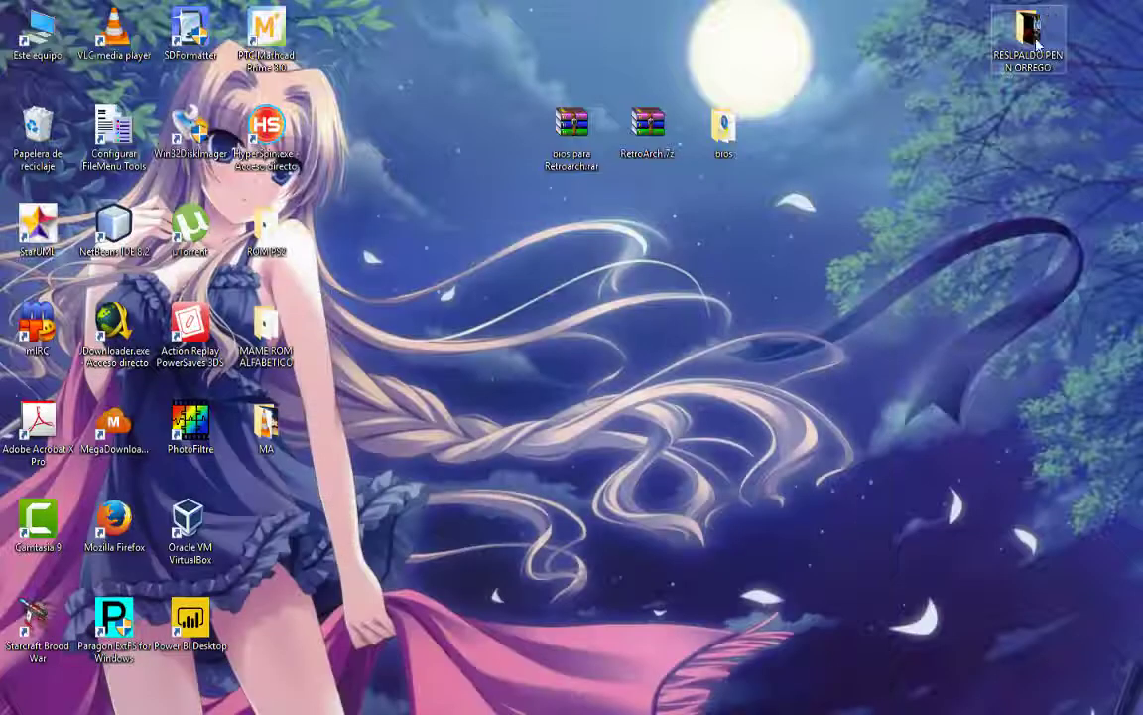
# Open RetroArch.7z from the desktop in WinRAR, look through its contents, and close the archive.
pyautogui.doubleClick(650, 127)
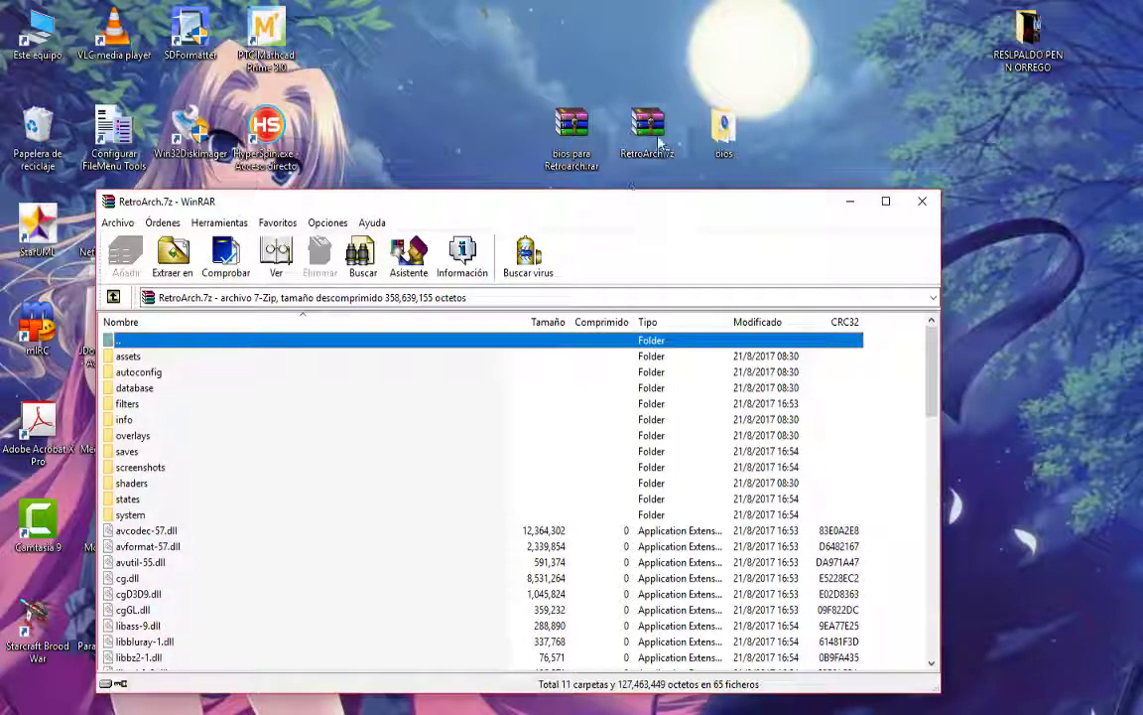
pyautogui.scroll(-18, 359, 460)
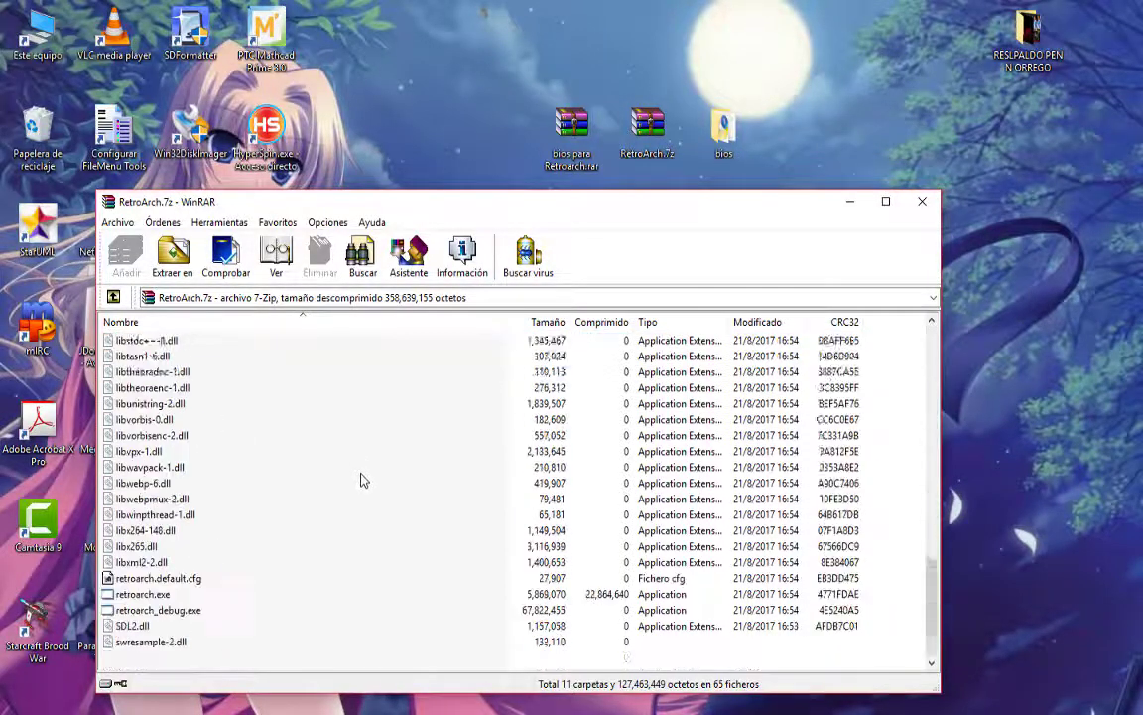
pyautogui.scroll(18, 247, 630)
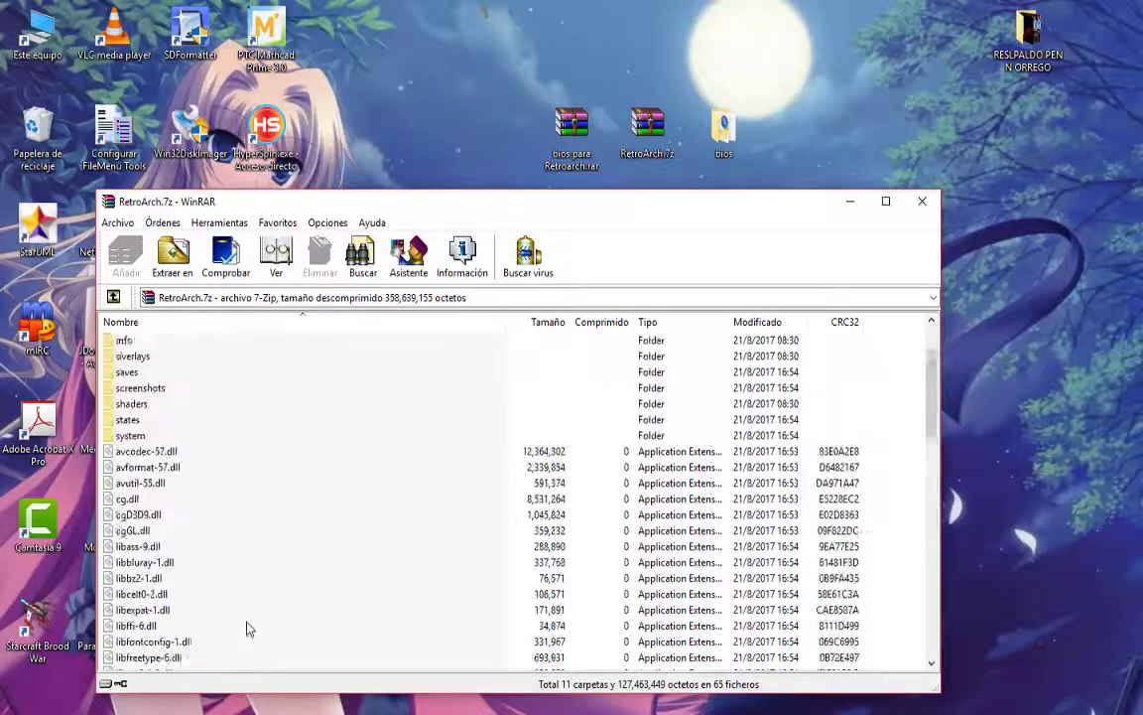
pyautogui.click(922, 203)
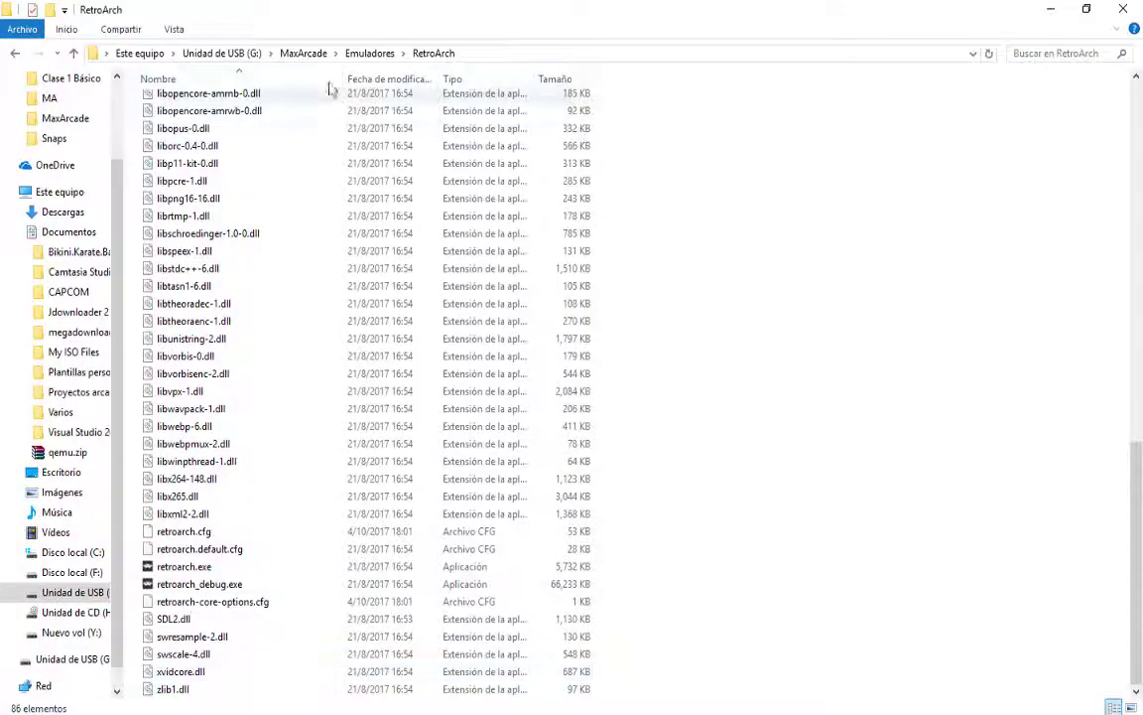
# Go up to the Emuladores folder, reopen the RetroArch folder, and look through its subfolders and files.
pyautogui.click(367, 54)
pyautogui.click(193, 139)
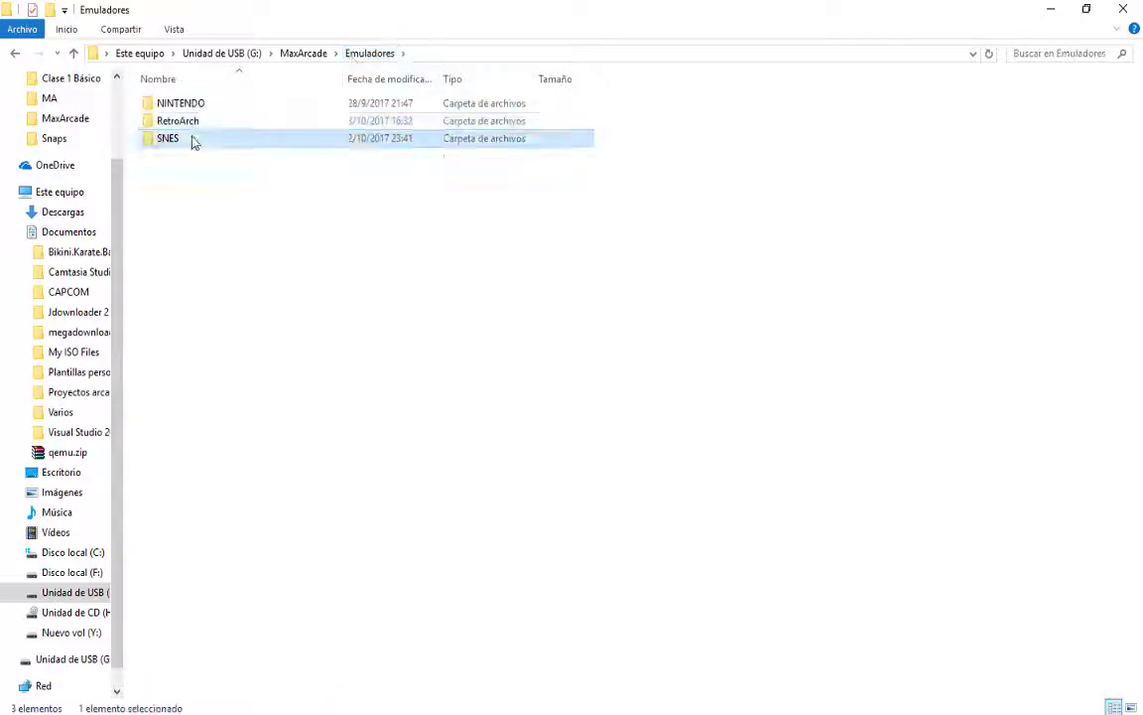
pyautogui.doubleClick(214, 122)
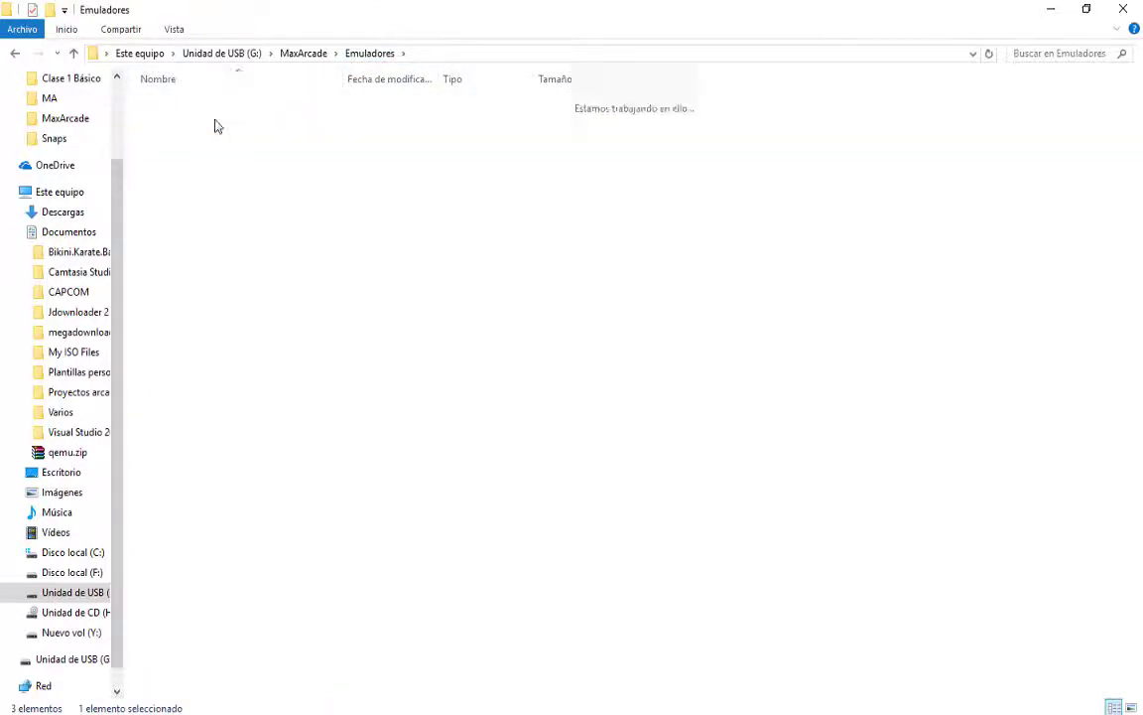
pyautogui.scroll(-15, 337, 296)
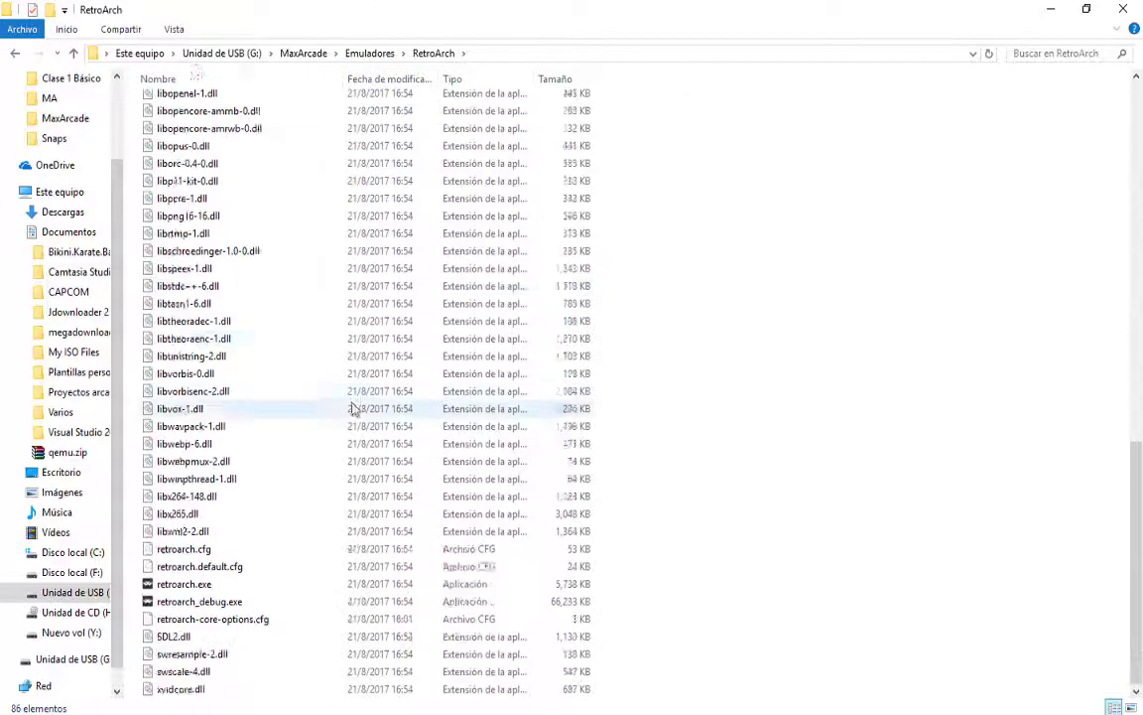
pyautogui.scroll(5, 353, 407)
pyautogui.scroll(12, 352, 405)
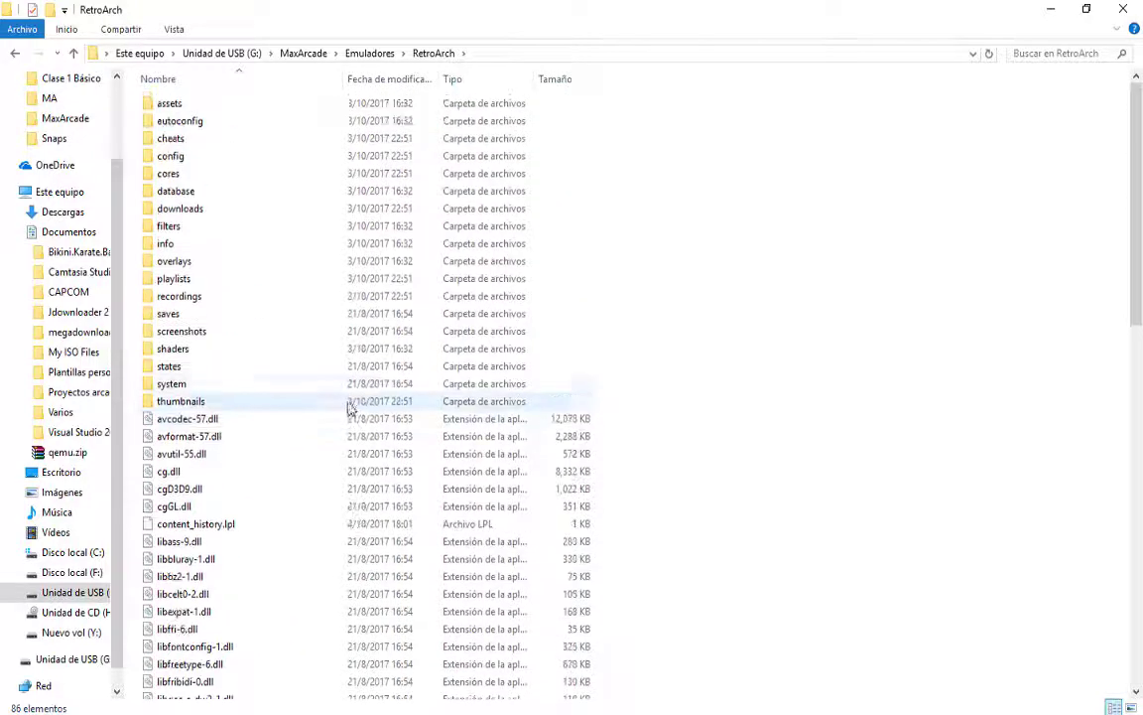
pyautogui.scroll(-4, 297, 427)
pyautogui.scroll(-14, 238, 462)
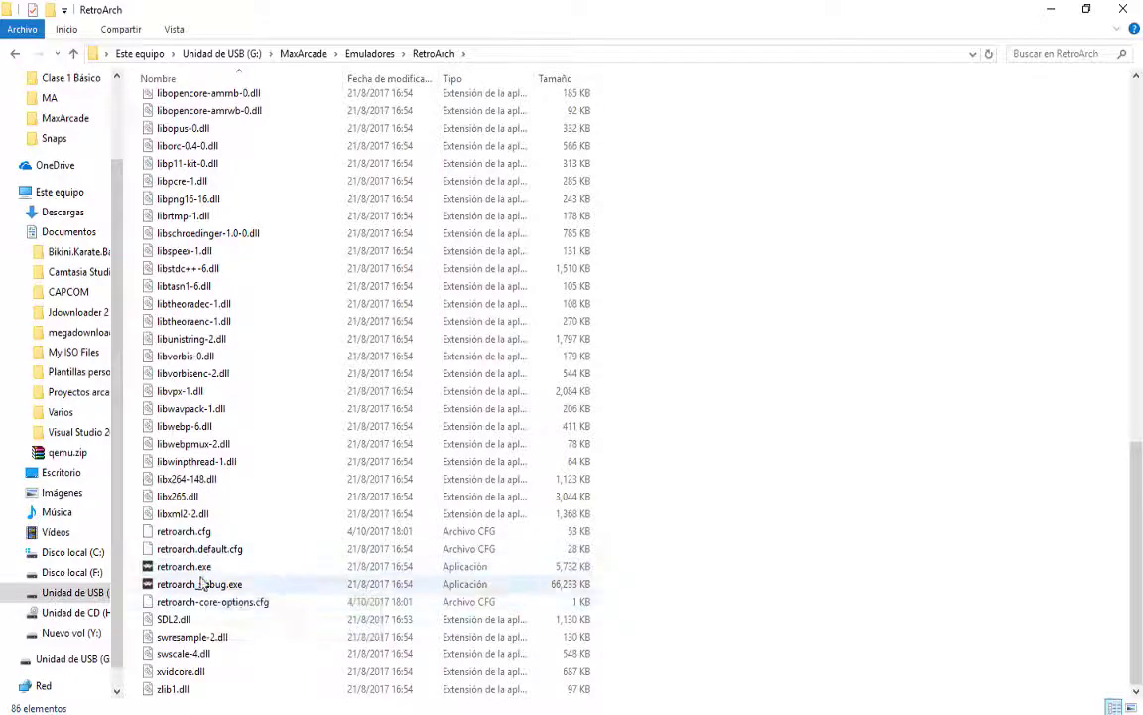
# Launch retroarch.exe from the RetroArch folder and move its window higher so the whole main menu fits on screen.
pyautogui.click(207, 587)
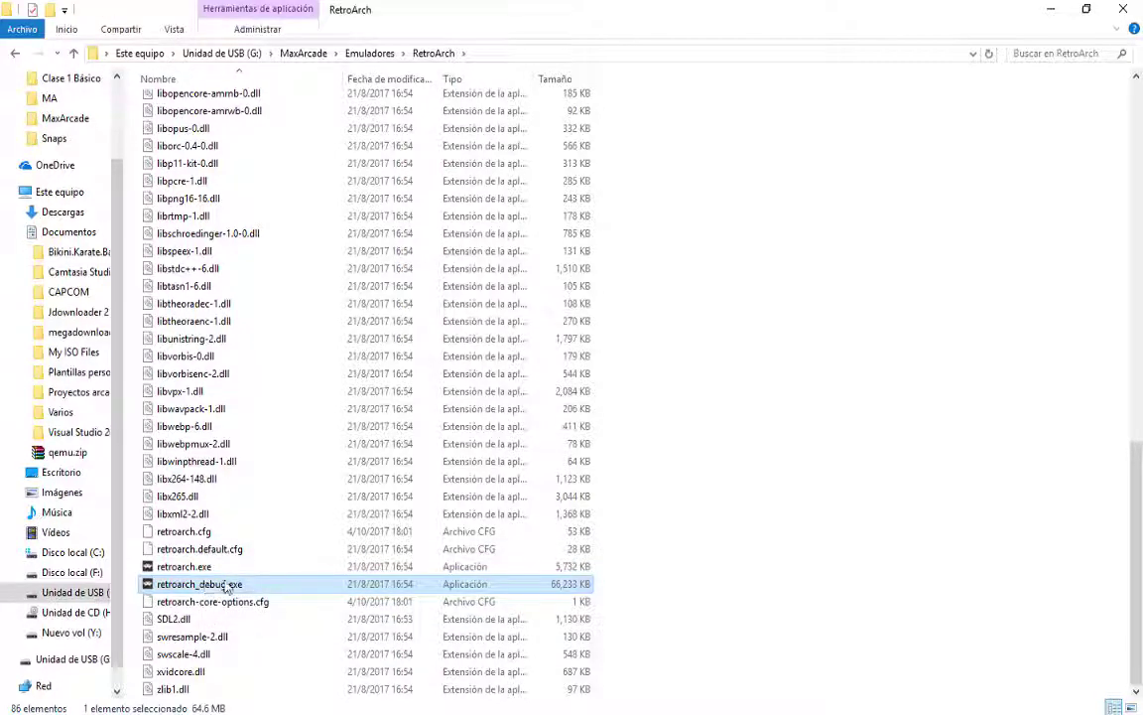
pyautogui.click(194, 566)
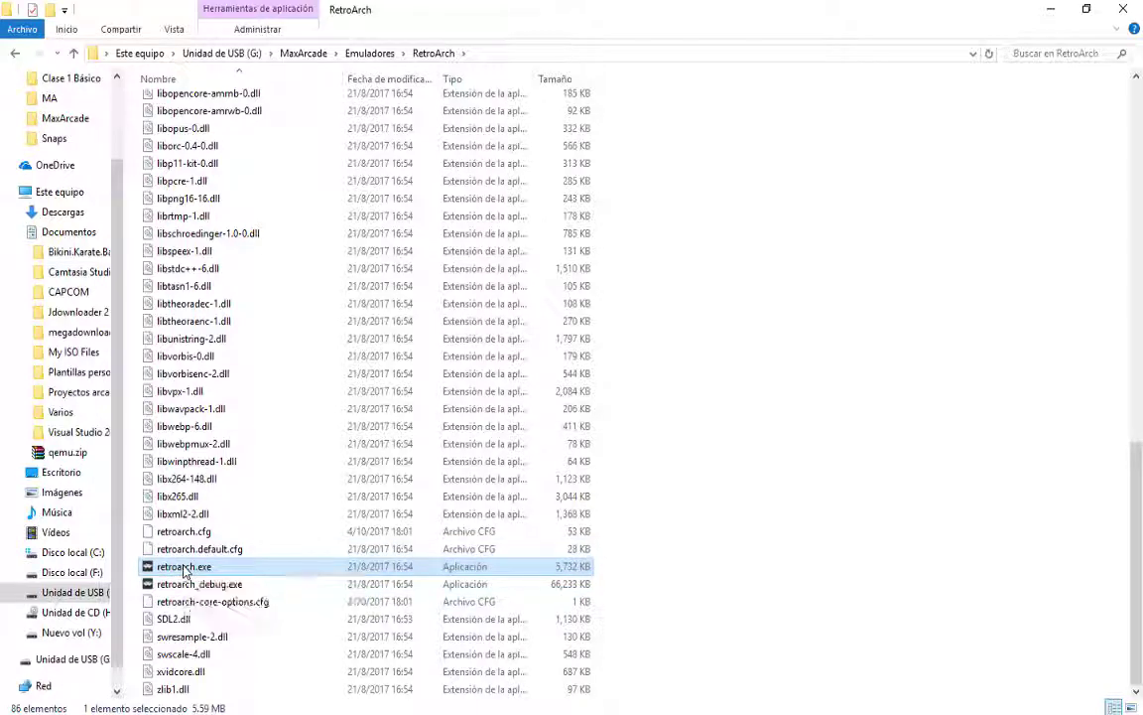
pyautogui.doubleClick(183, 567)
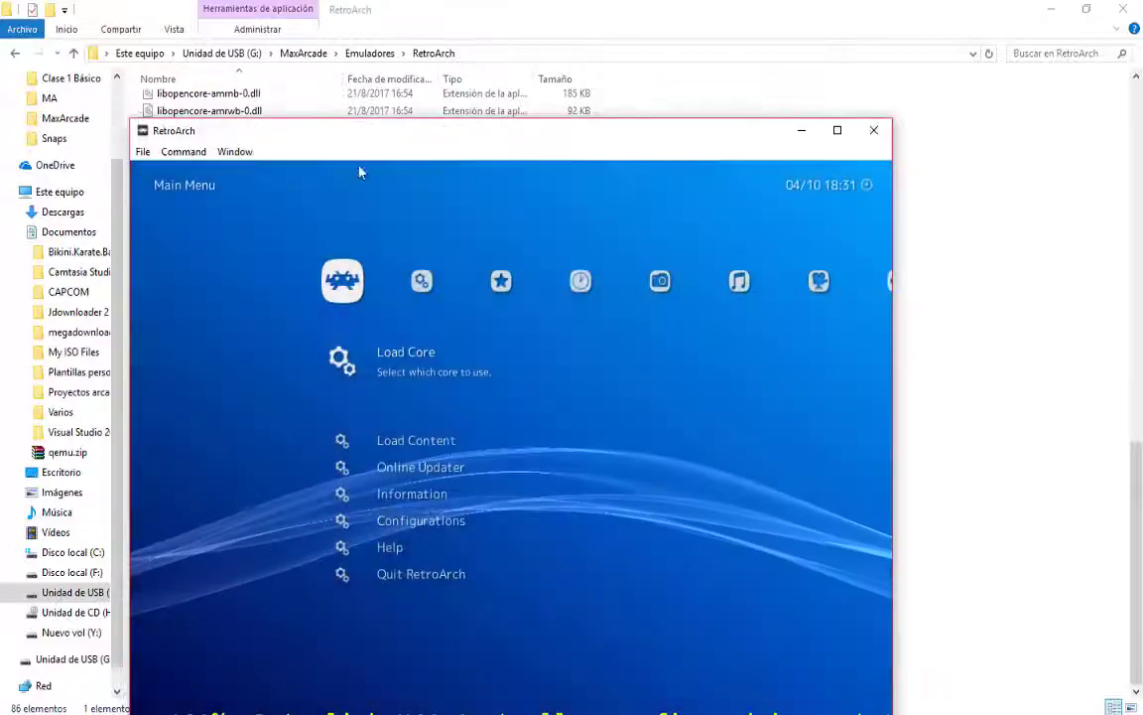
pyautogui.moveTo(433, 146); pyautogui.dragTo(462, 72)
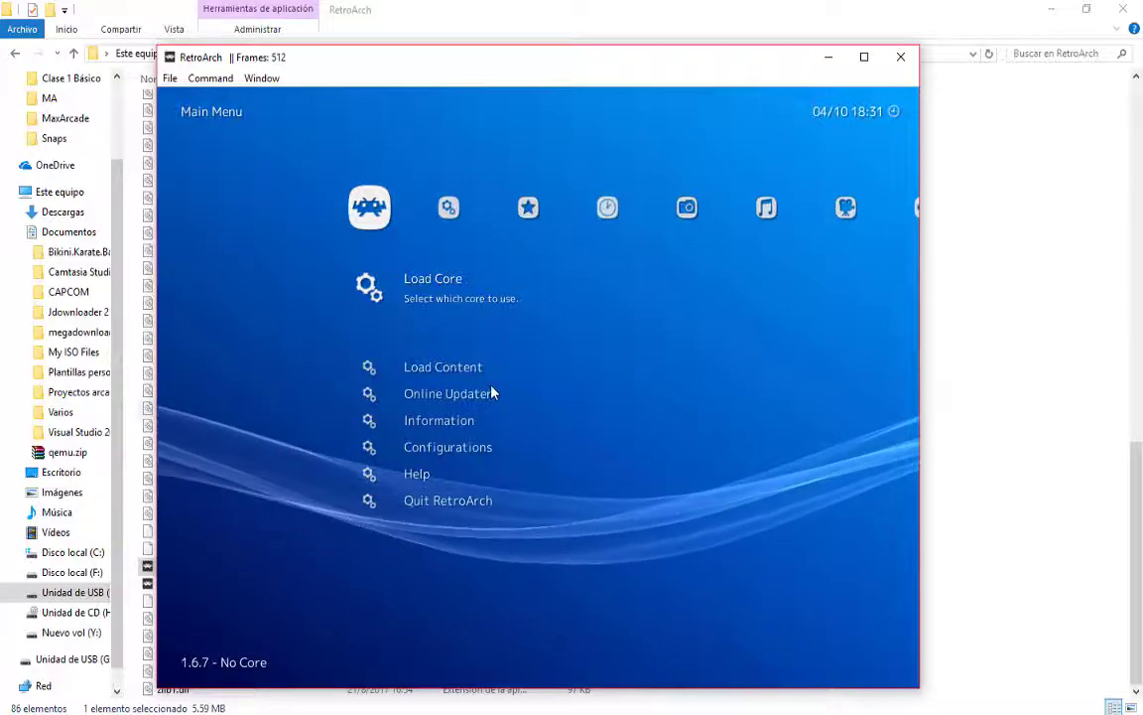
# Look through the main menu entries, view the list of installed cores under Load Core, and return to the main menu.
pyautogui.scroll(-5, 487, 397)
pyautogui.scroll(5, 487, 399)
pyautogui.scroll(-3, 486, 399)
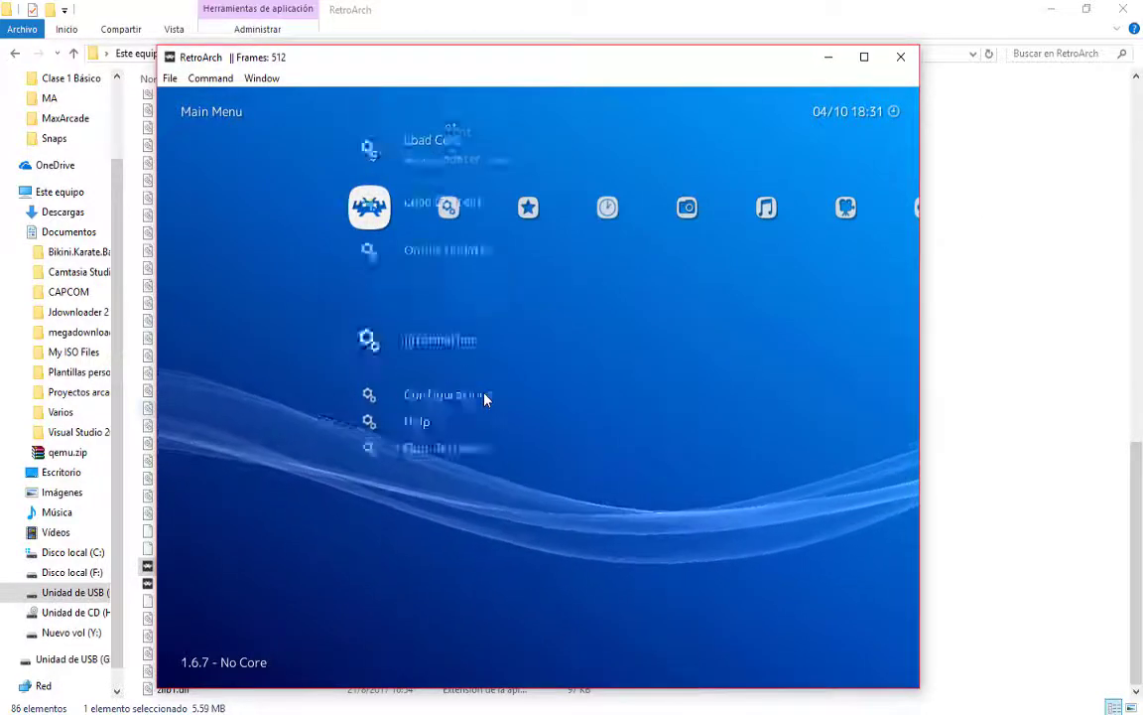
pyautogui.scroll(3, 485, 399)
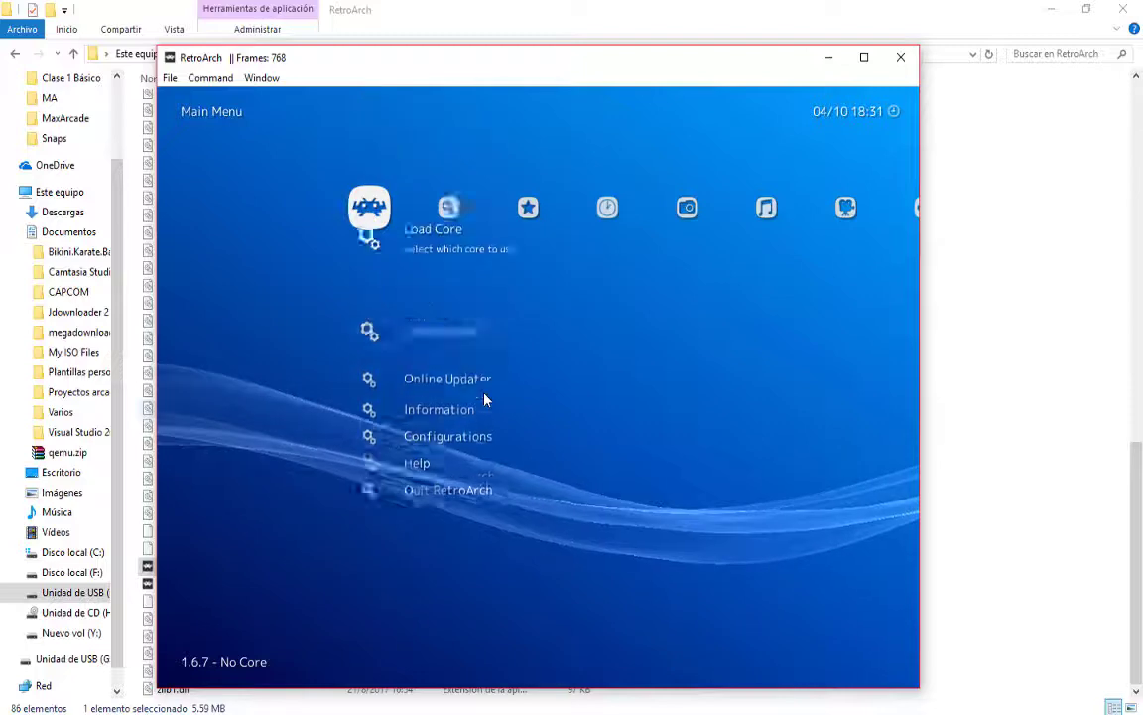
pyautogui.click(446, 213)
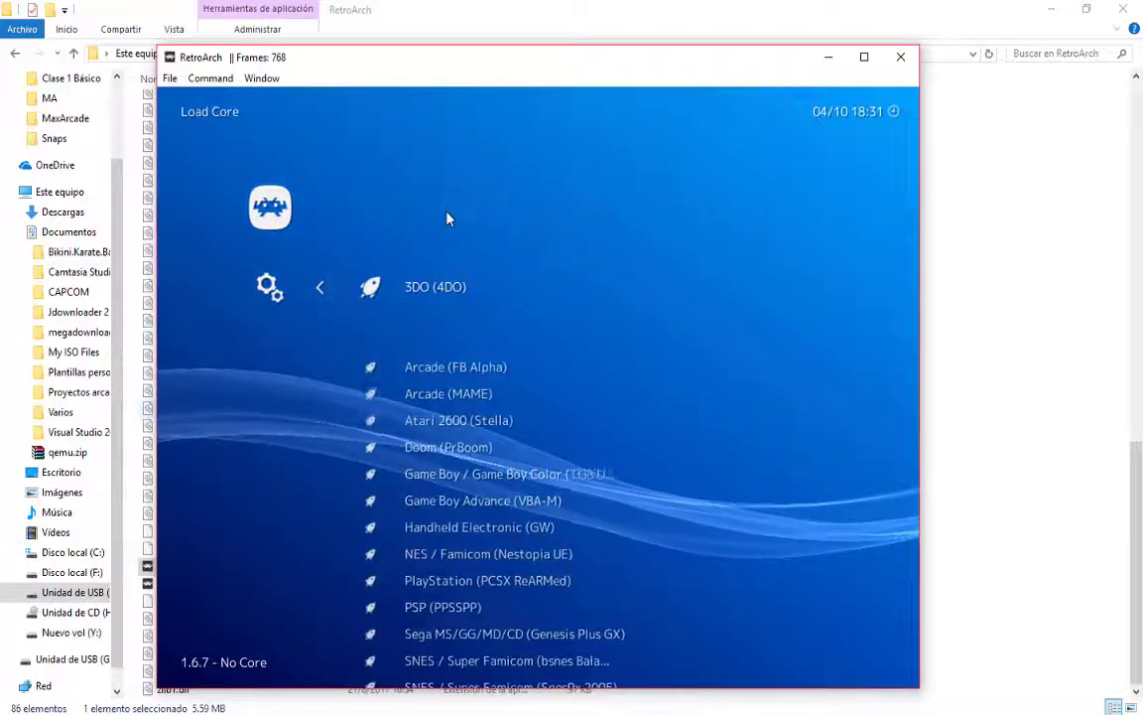
pyautogui.rightClick(294, 323)
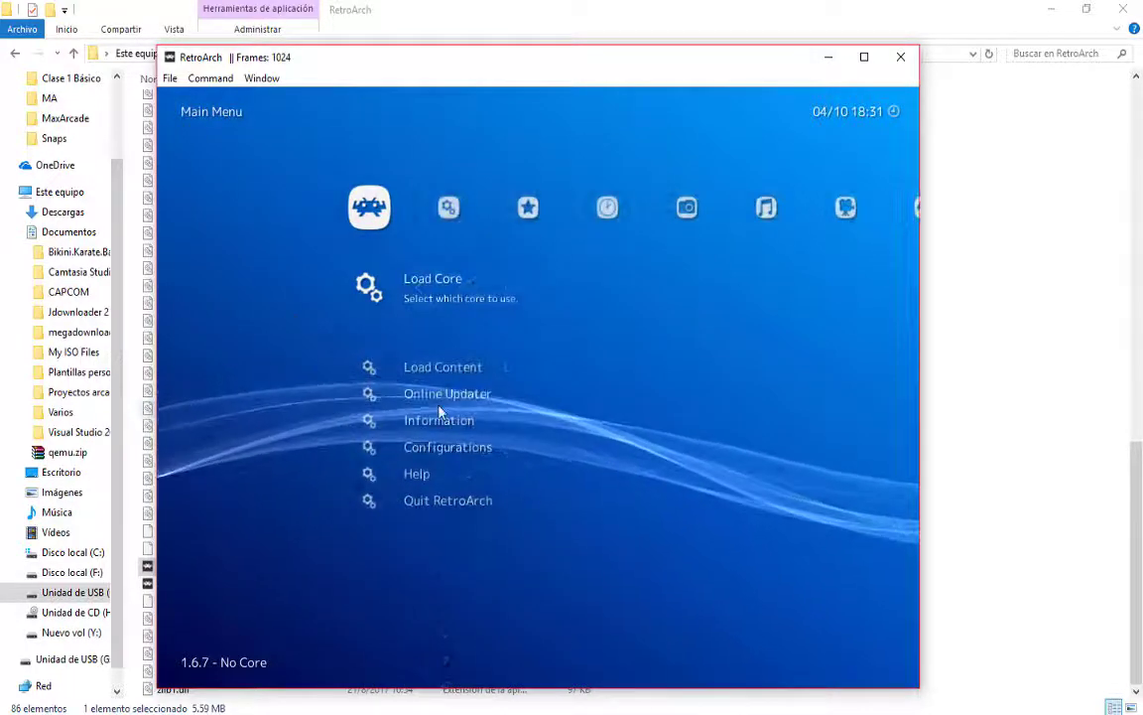
# View the Configurations entry of the main menu with its load and save options, and go back.
pyautogui.scroll(-7, 439, 412)
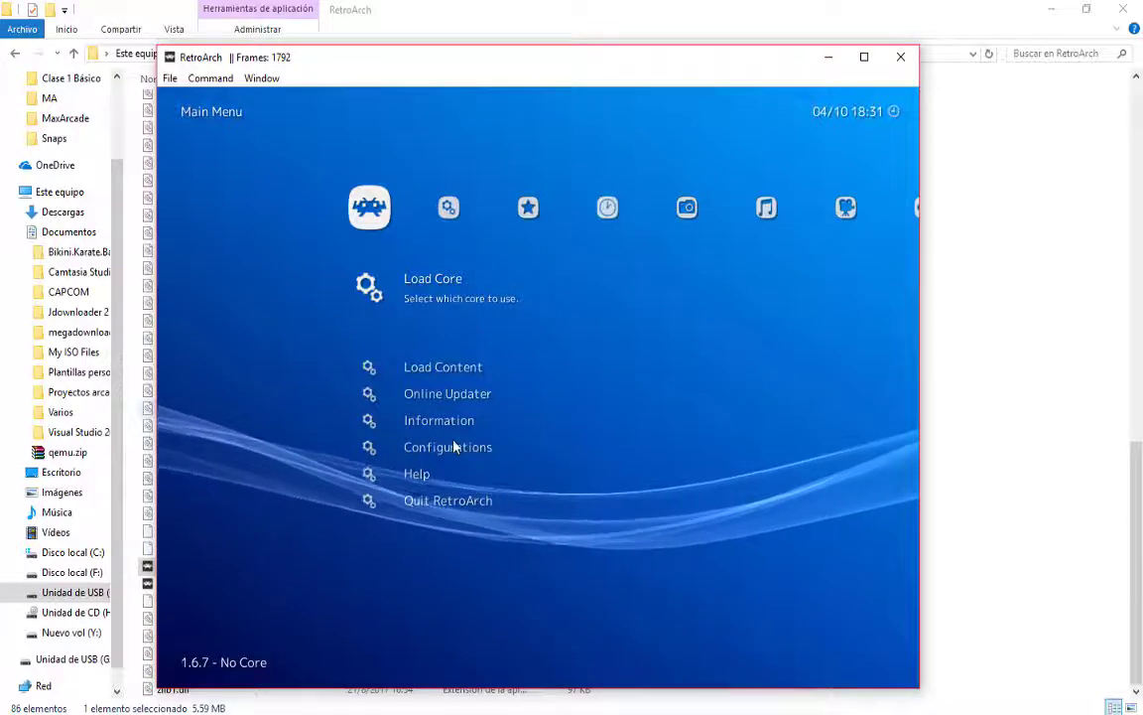
pyautogui.click(453, 448)
pyautogui.click(461, 298)
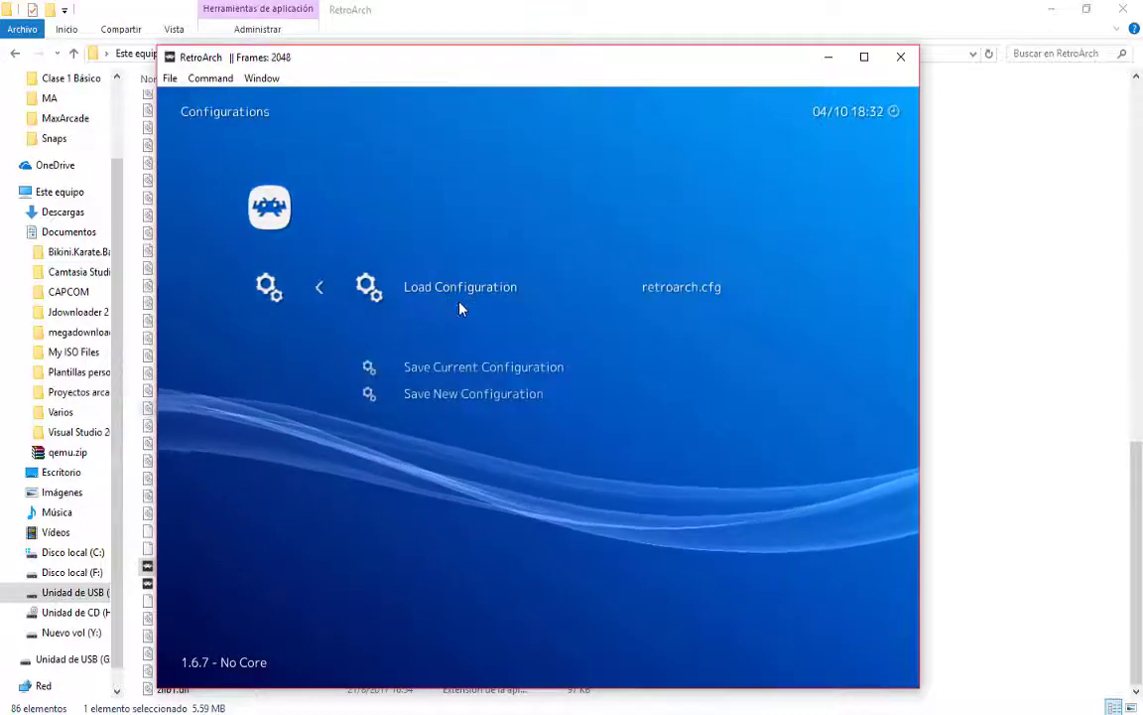
pyautogui.rightClick(512, 331)
pyautogui.scroll(3, 512, 331)
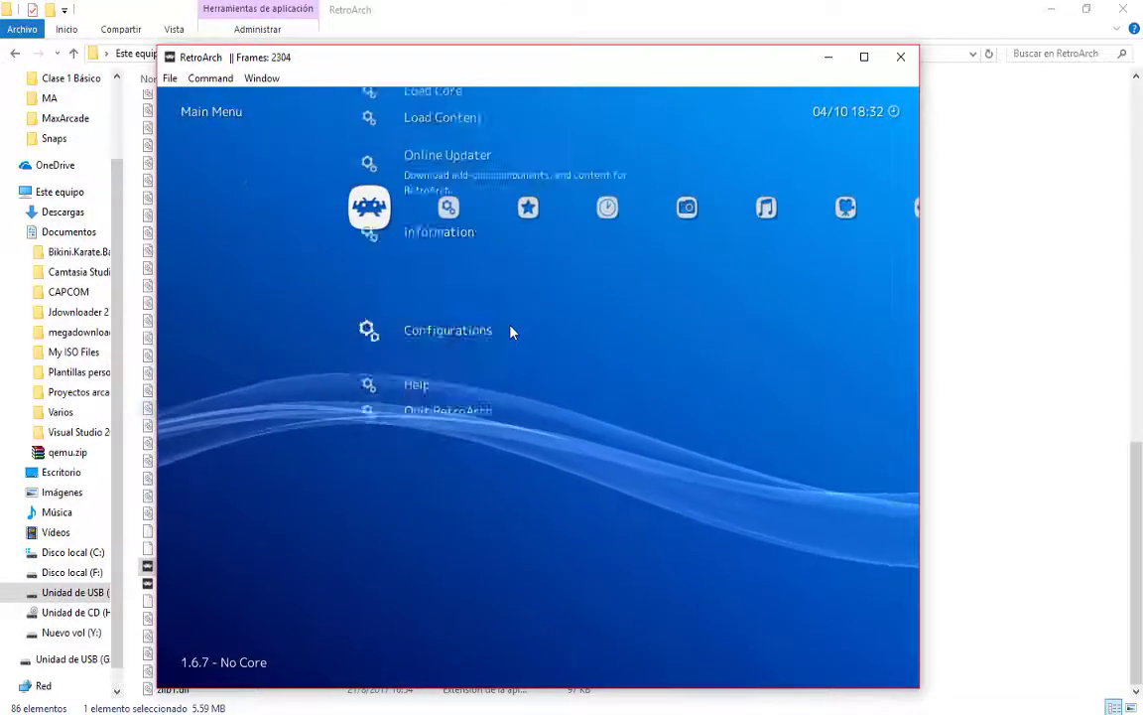
# Switch to Settings, view the Configuration category with its Save Configuration on Exit option, and return to the category list.
pyautogui.press('Right')
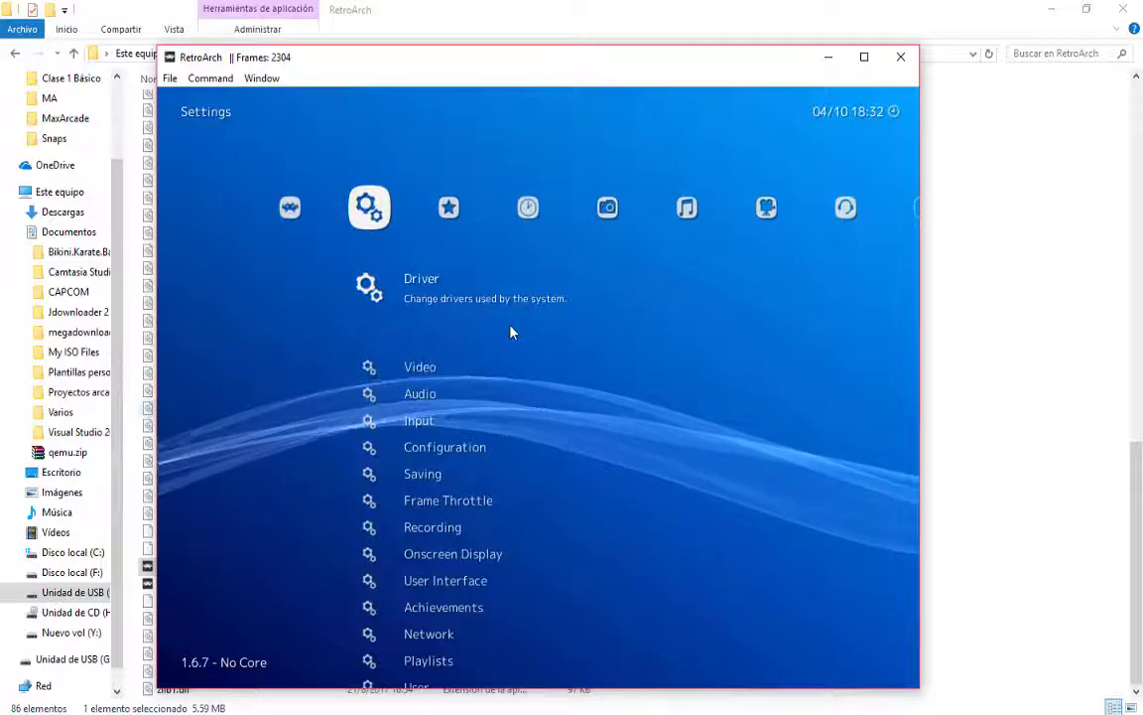
pyautogui.scroll(-4, 512, 332)
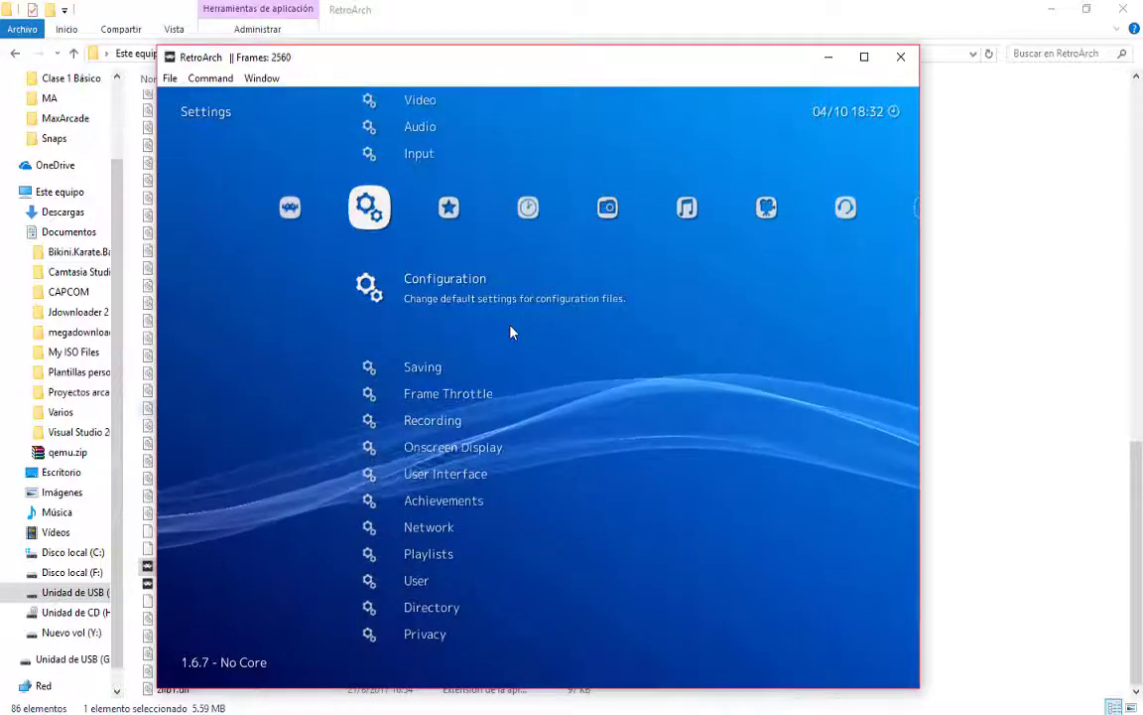
pyautogui.click(512, 332)
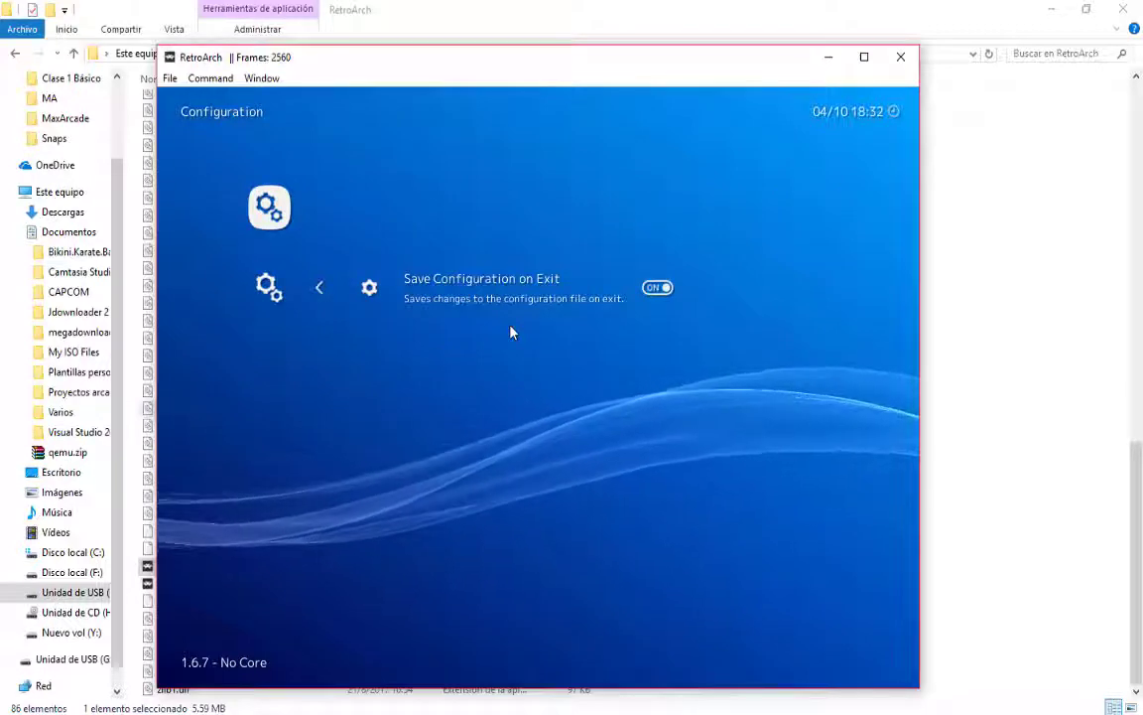
pyautogui.rightClick(512, 331)
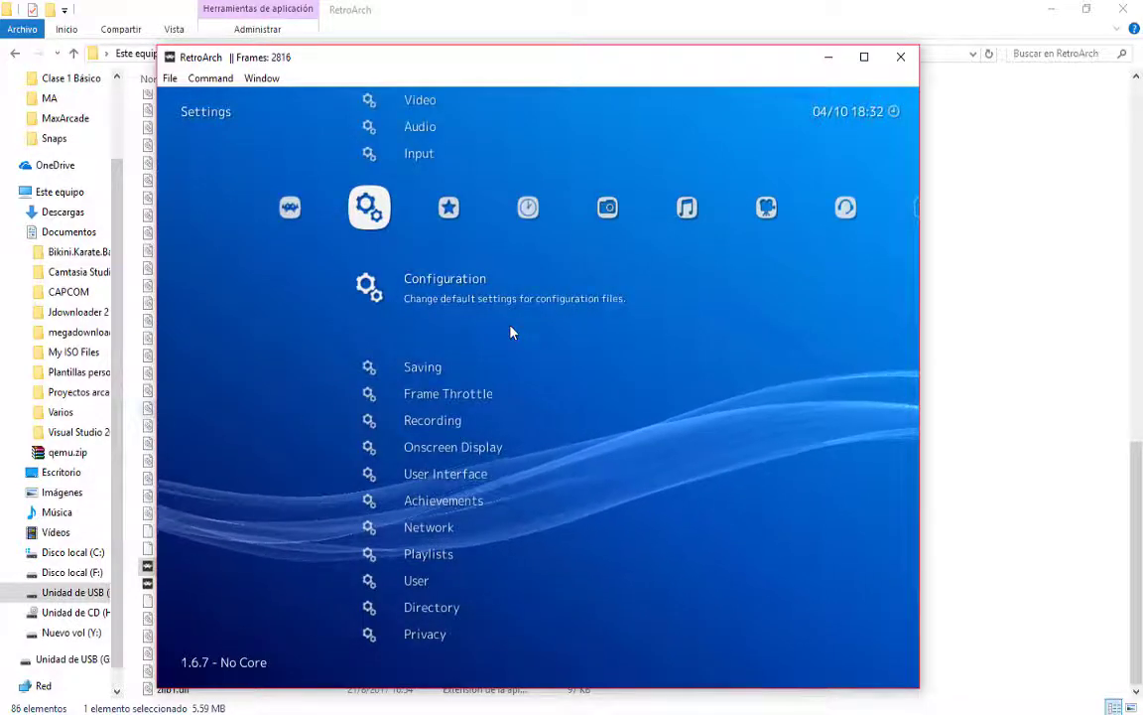
# Look through the remaining Settings categories down to Privacy, view the User Interface options, and go back.
pyautogui.scroll(-1, 512, 331)
pyautogui.scroll(-7, 512, 332)
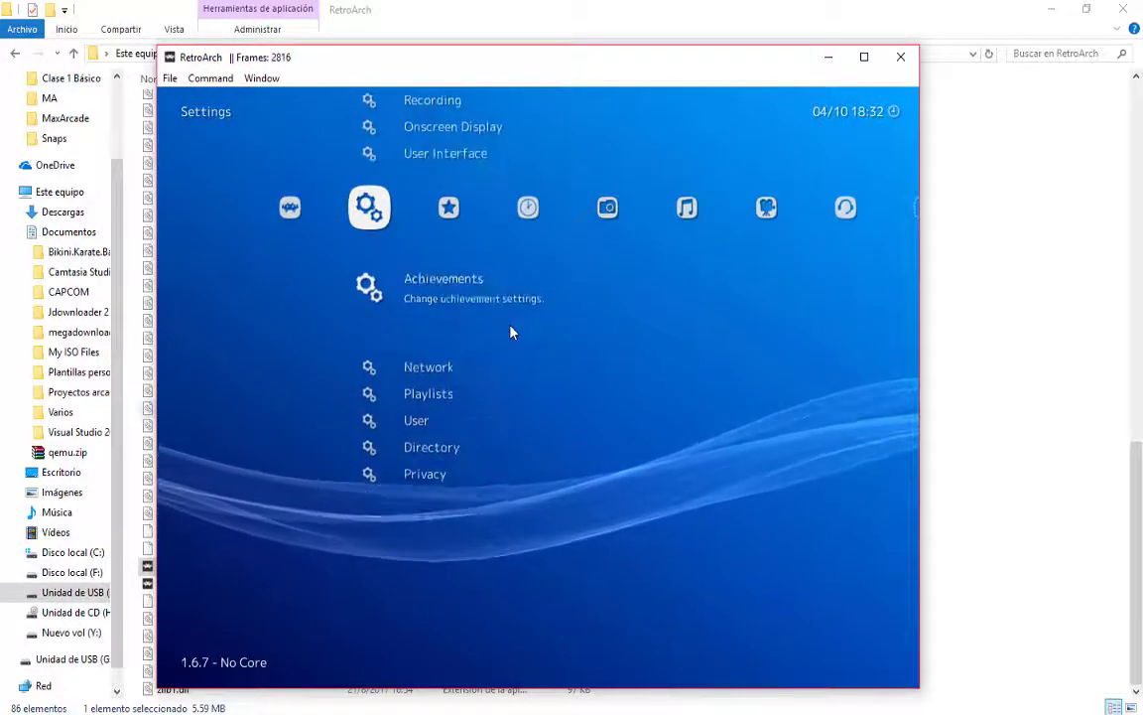
pyautogui.scroll(-2, 512, 331)
pyautogui.scroll(3, 513, 332)
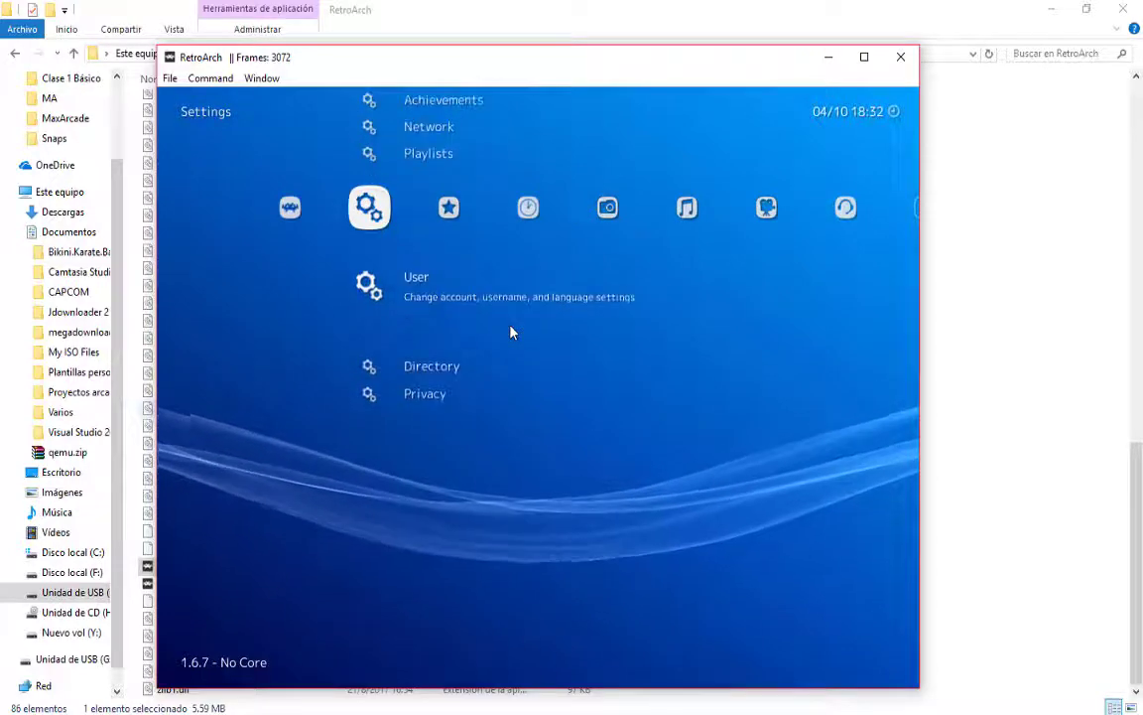
pyautogui.scroll(3, 512, 331)
pyautogui.scroll(-1, 512, 332)
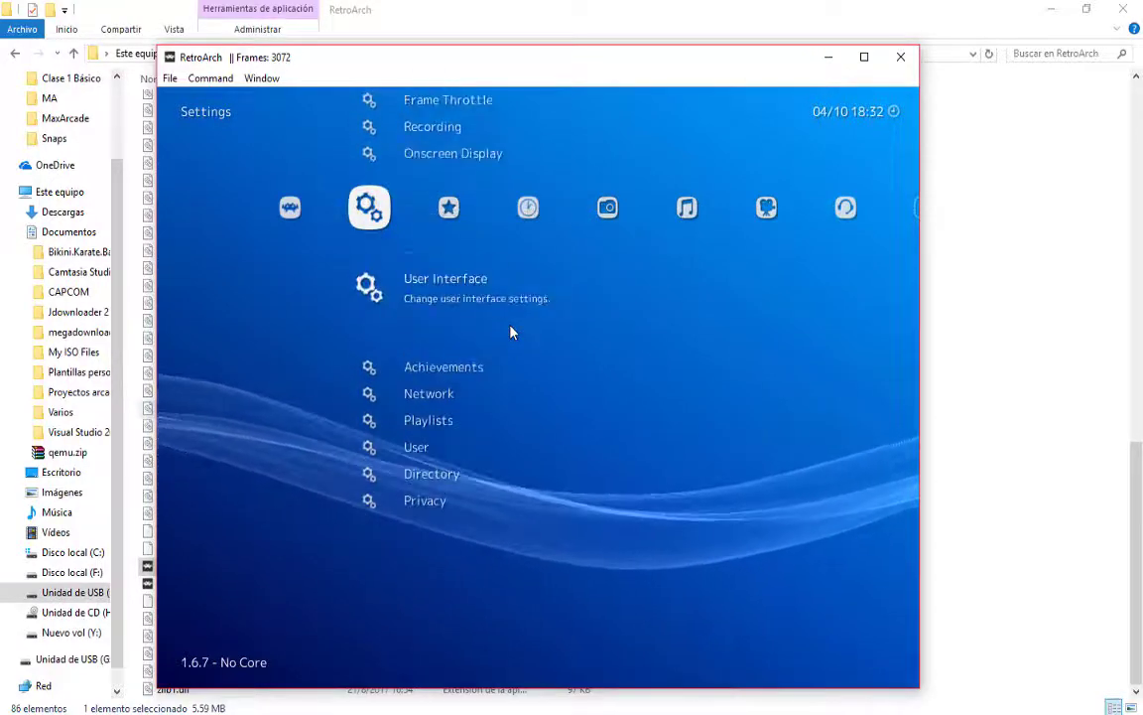
pyautogui.click(513, 332)
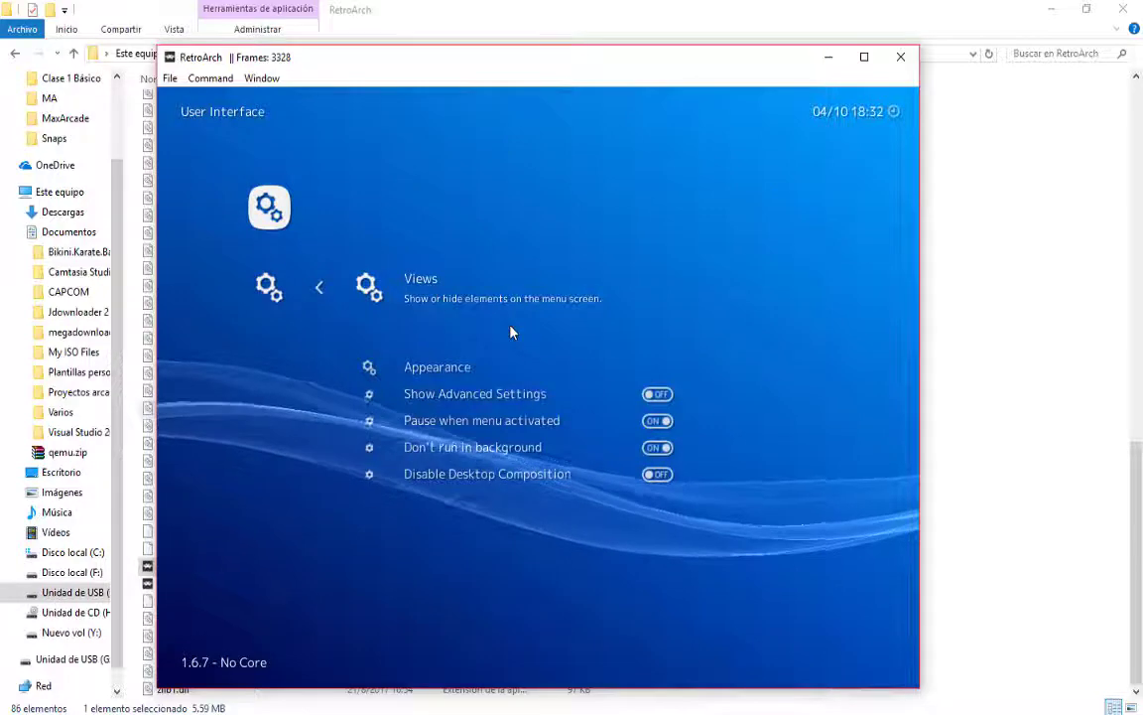
pyautogui.press('BackSpace')
# Open the Input category in Settings, which covers joypad, keyboard and mouse.
pyautogui.press('Up')
pyautogui.press('Up')
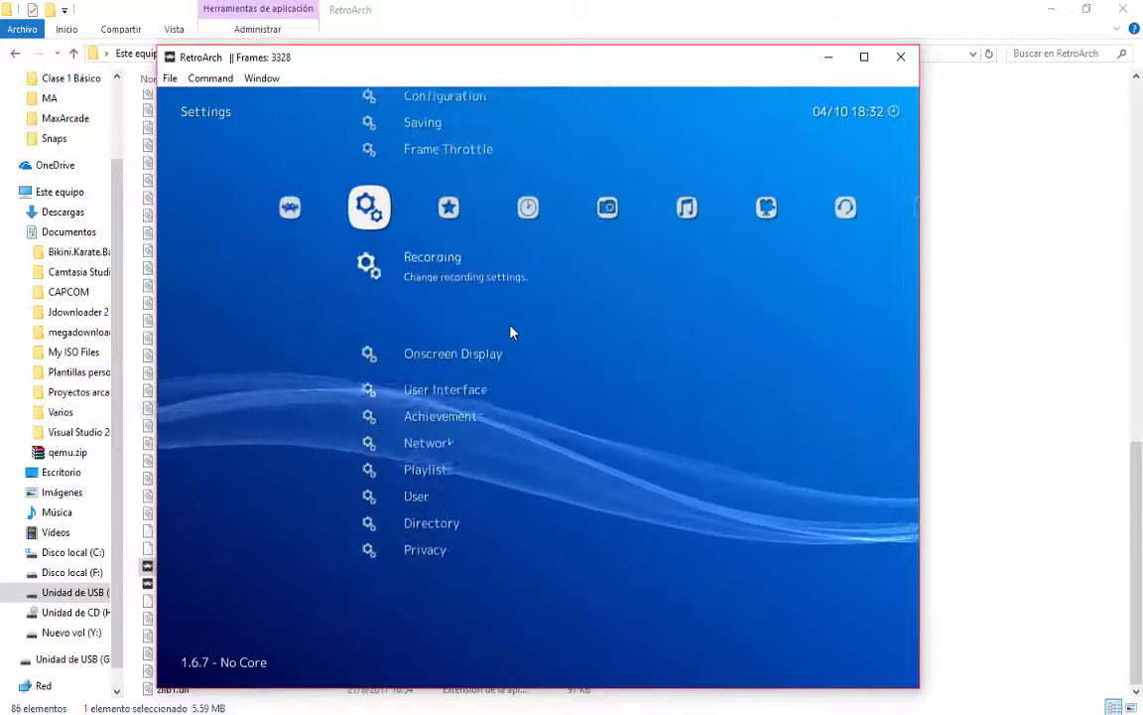
pyautogui.press('Up')
pyautogui.press('Up')
pyautogui.press('Up')
pyautogui.press('Up')
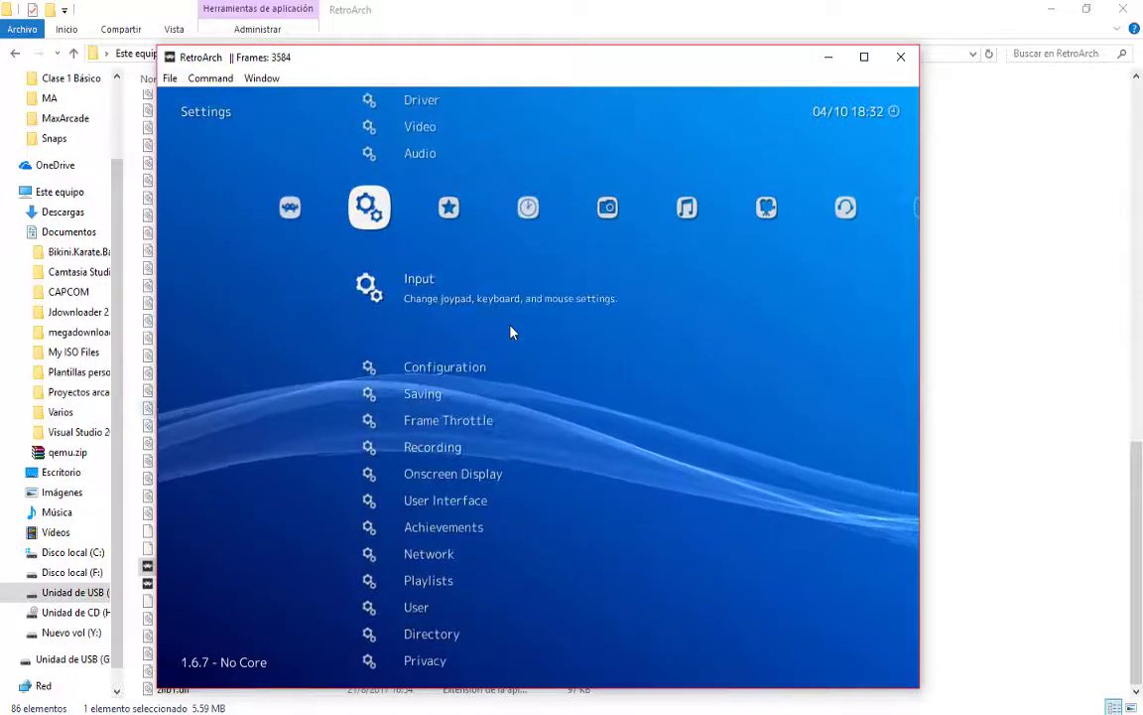
pyautogui.press('Up')
pyautogui.press('Up')
pyautogui.press('Down')
pyautogui.press('Down')
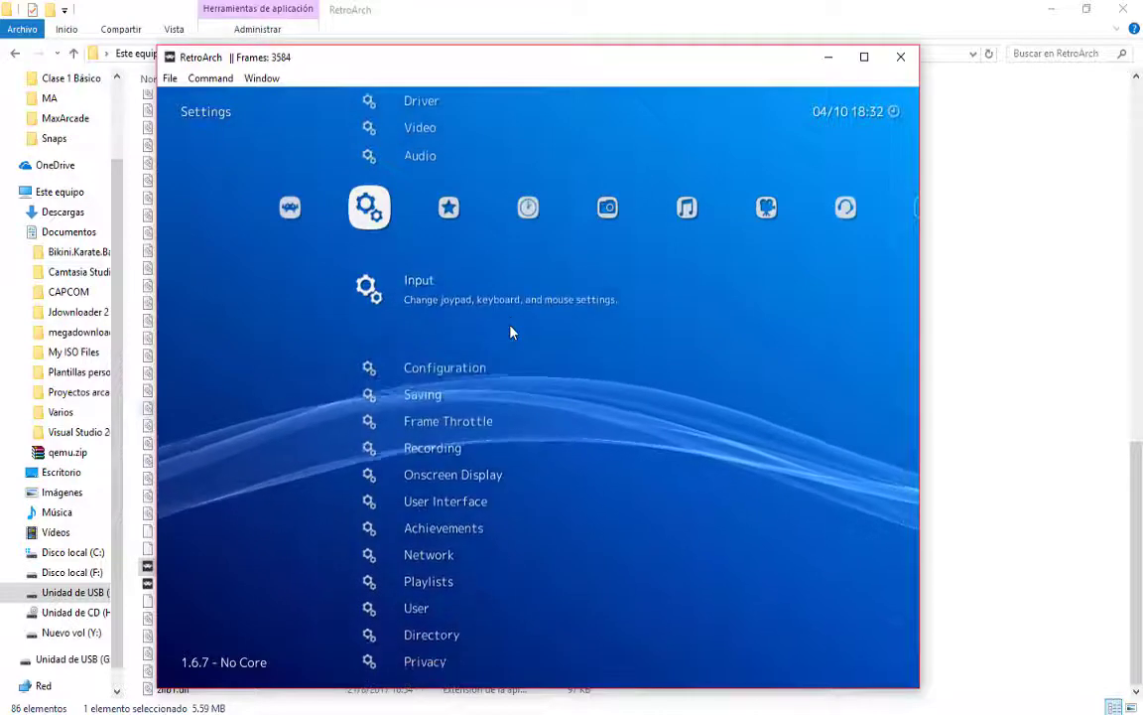
pyautogui.press('Down')
pyautogui.press('Up')
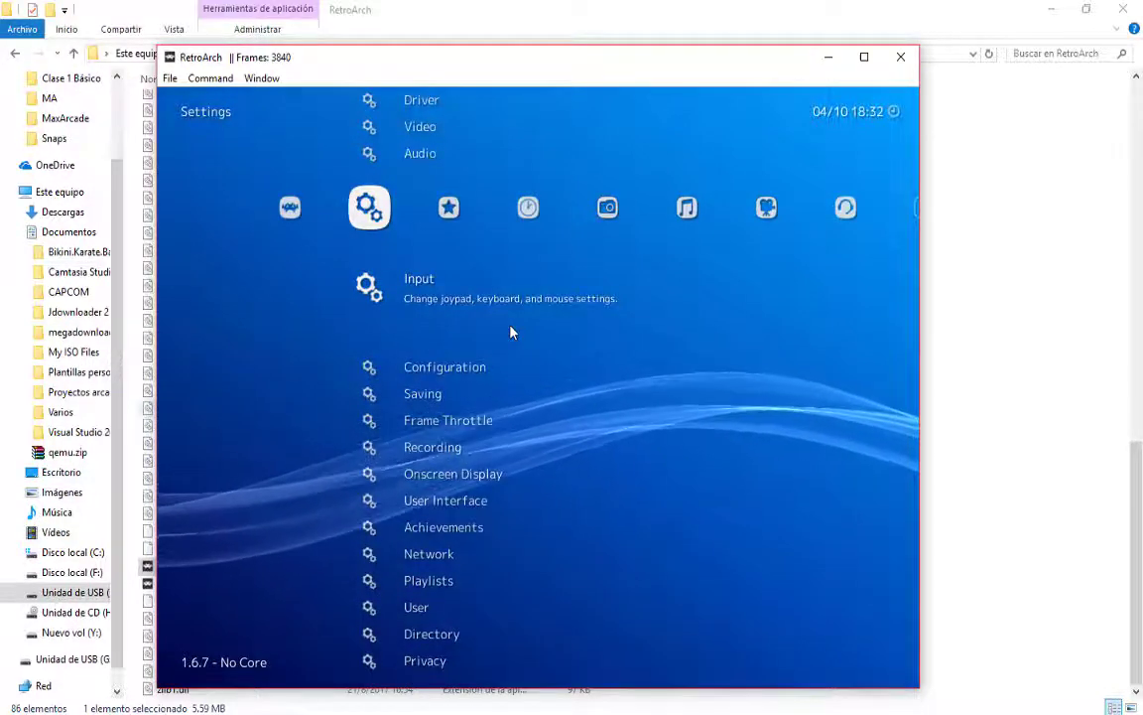
pyautogui.press('Down')
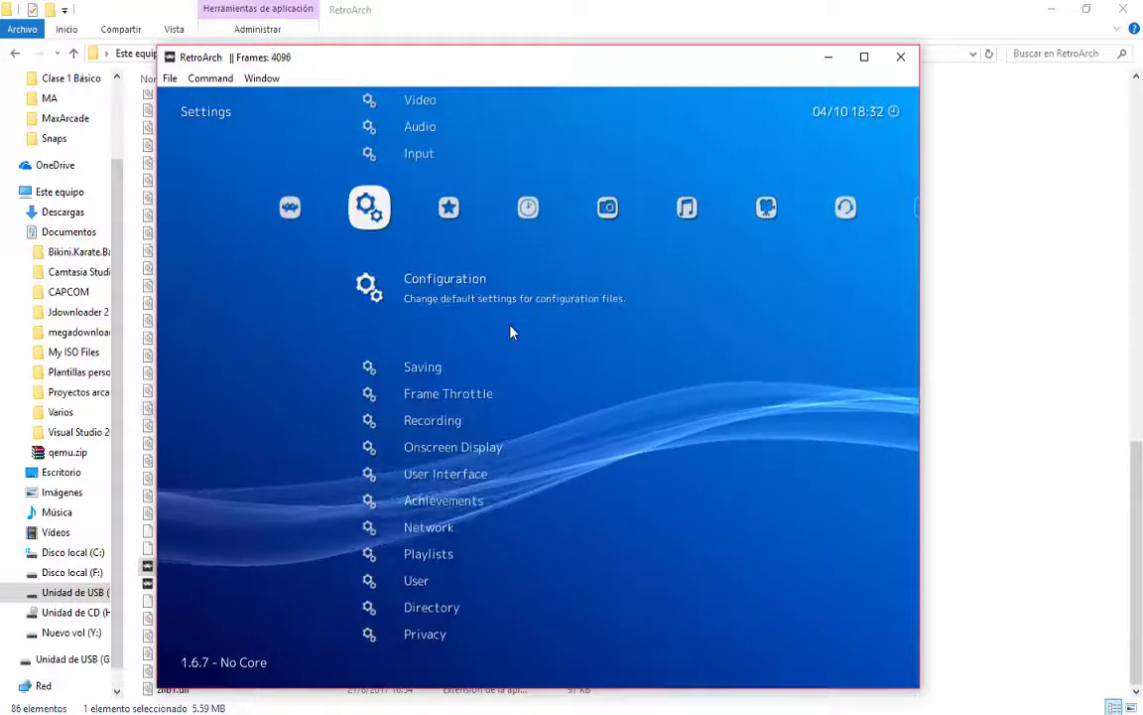
pyautogui.press('Up')
pyautogui.press('Return')
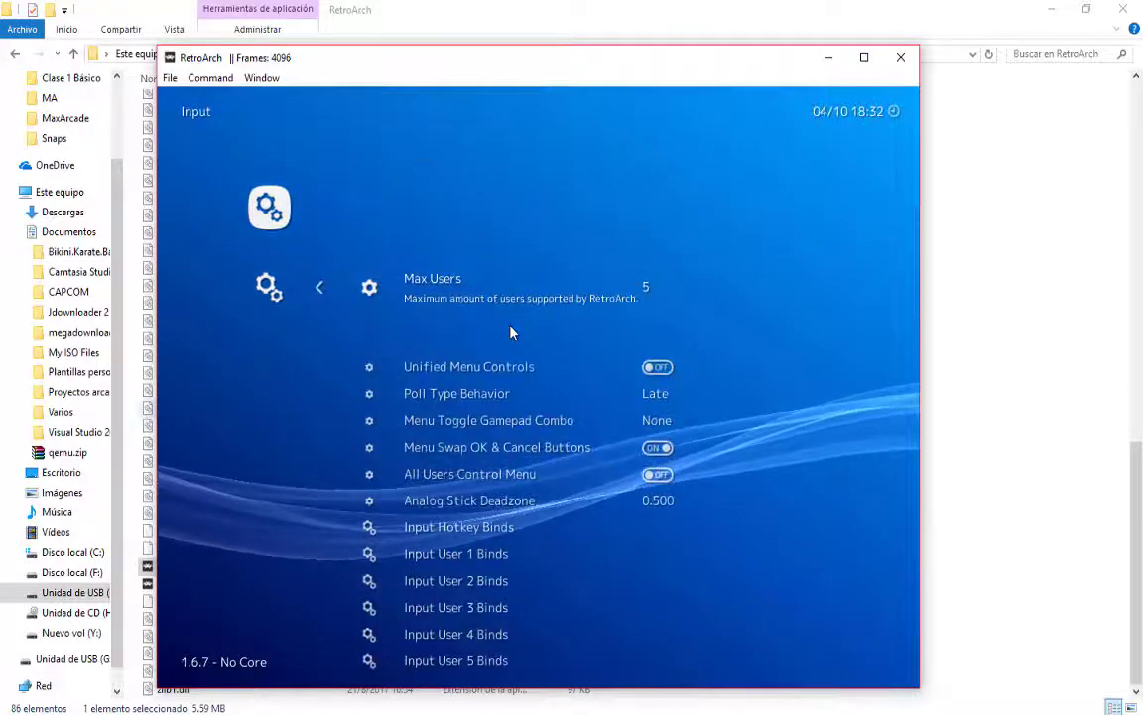
# Look through the Input options and open Input User 1 Binds.
pyautogui.press('Down')
pyautogui.press('Up')
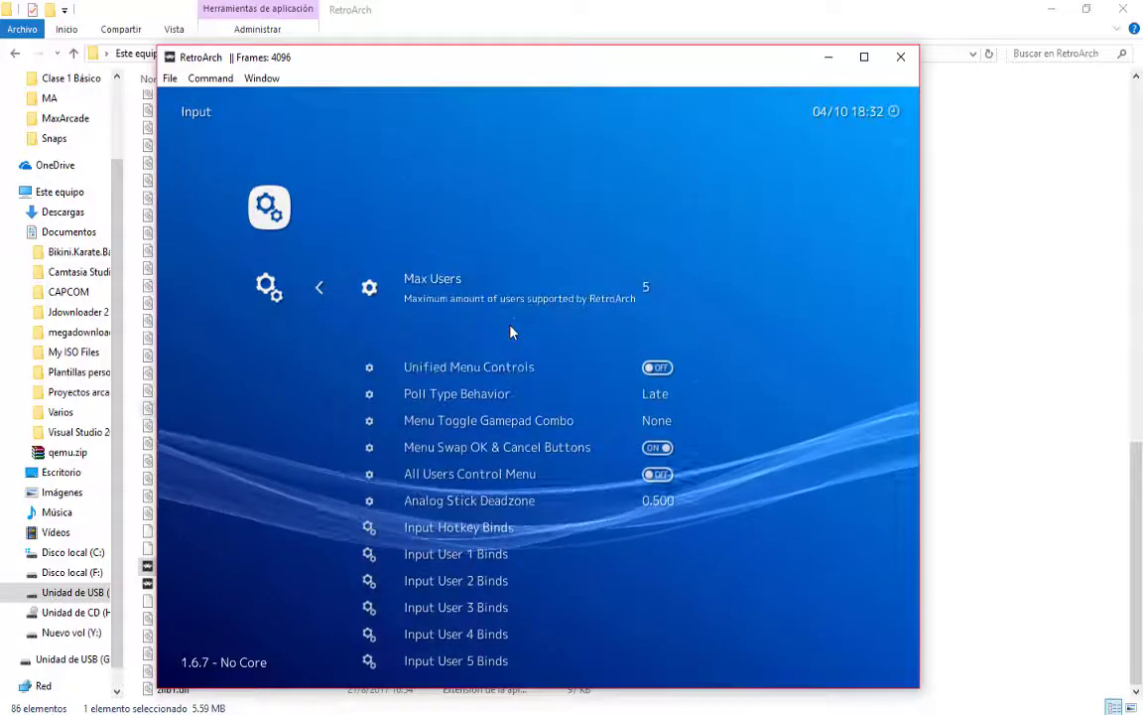
pyautogui.press('Down')
pyautogui.press('Down')
pyautogui.press('Down')
pyautogui.press('Down')
pyautogui.press('Down')
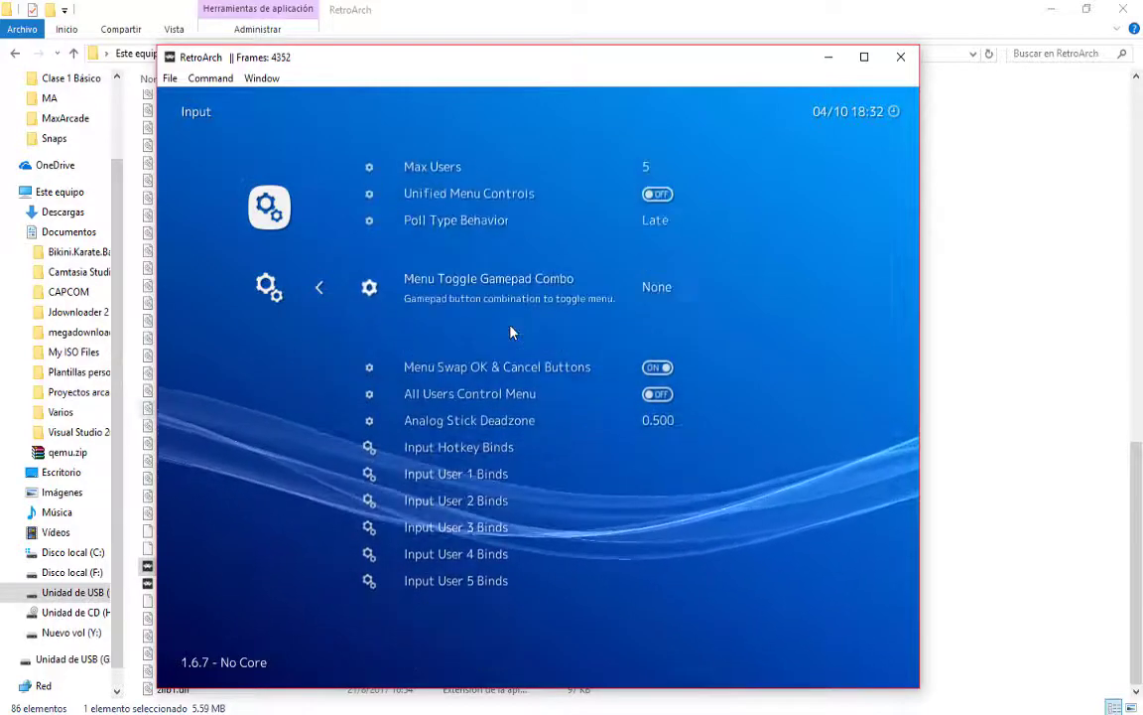
pyautogui.press('Down')
pyautogui.press('Down')
pyautogui.press('Down')
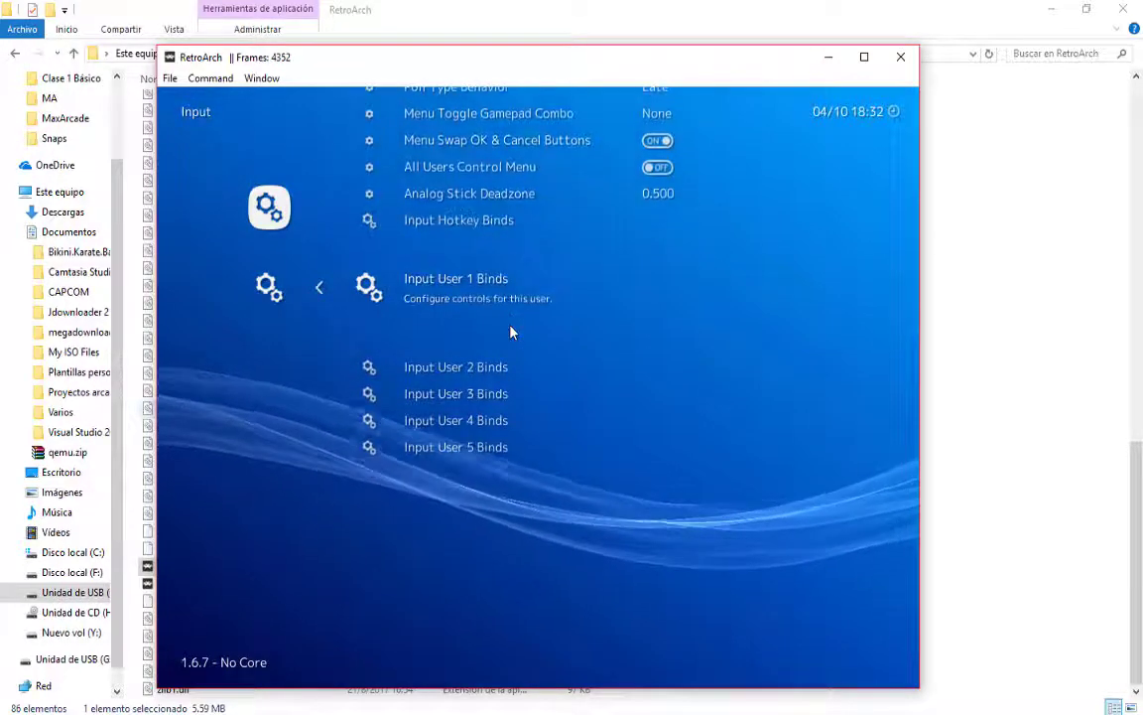
pyautogui.press('Up')
pyautogui.press('Down')
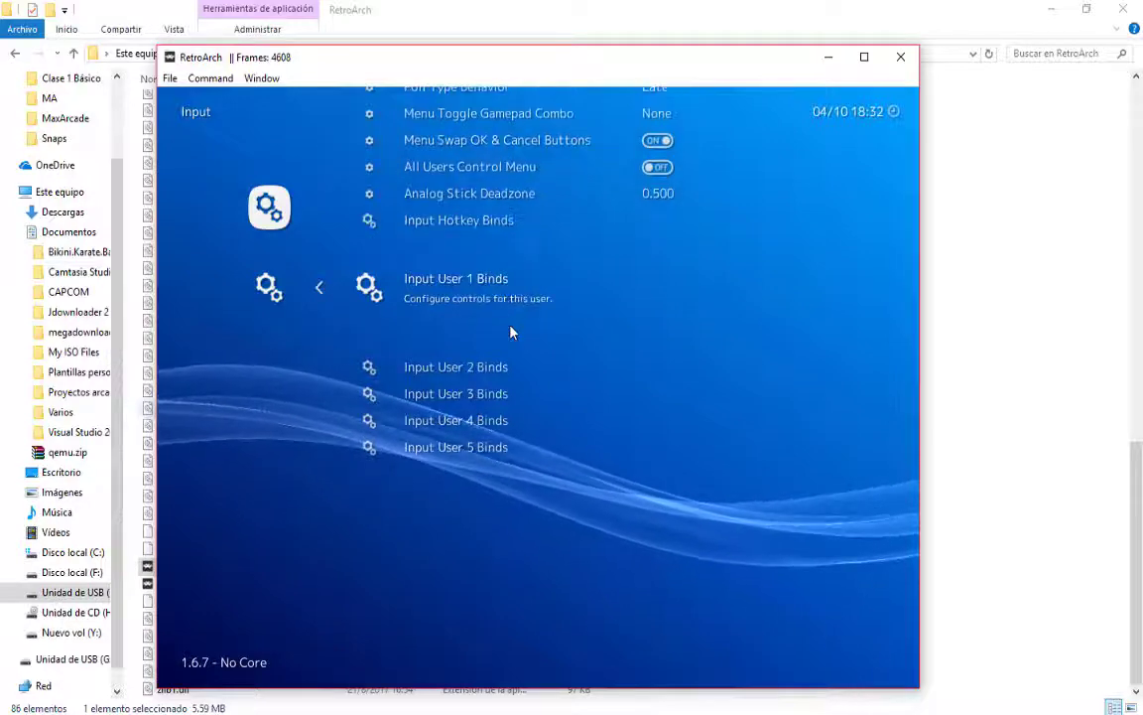
pyautogui.press('Return')
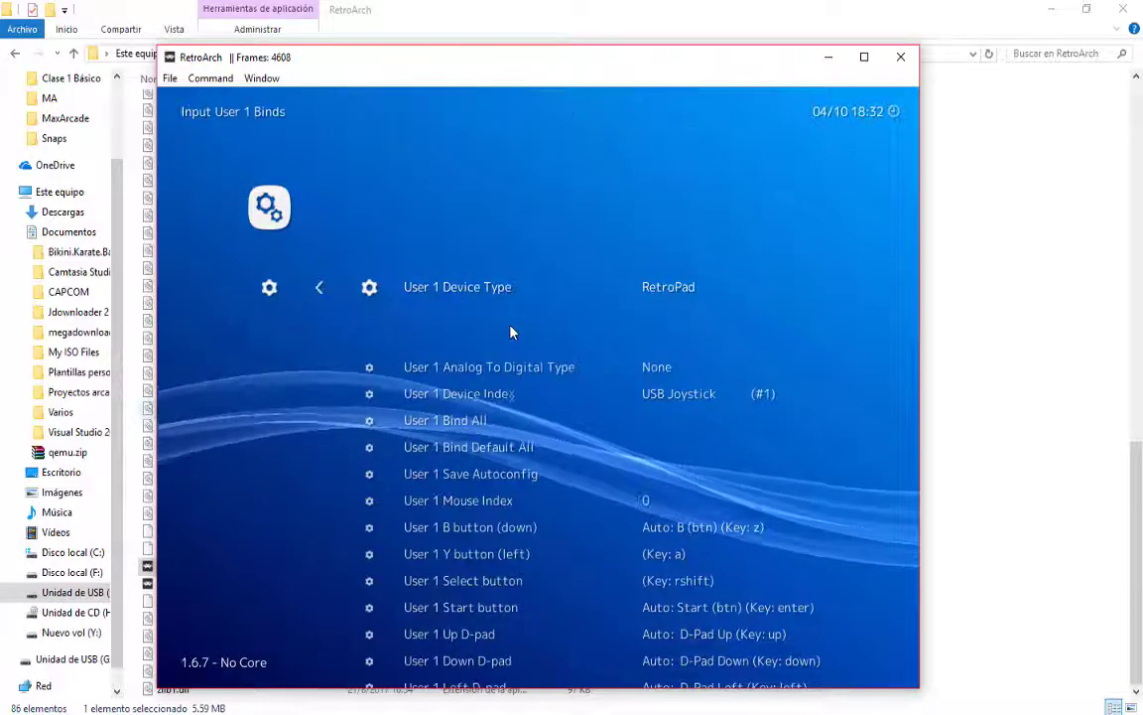
# Look through the User 1 binds from the device type entry down to the B button.
pyautogui.press('Down')
pyautogui.press('Down')
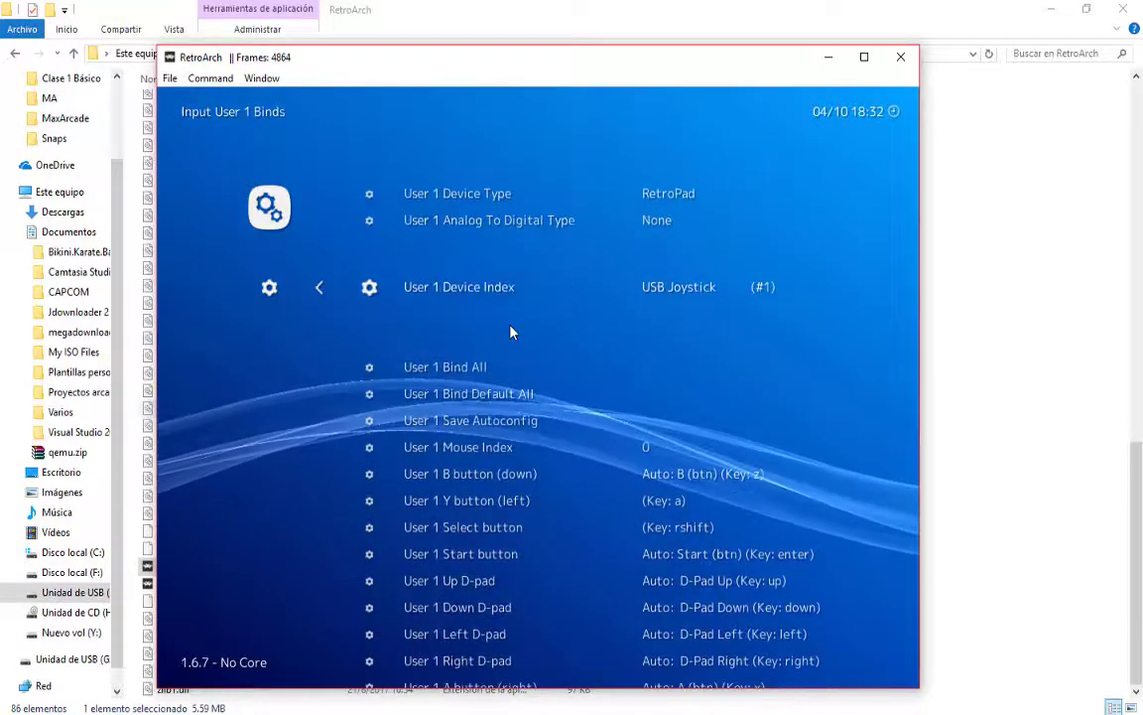
pyautogui.press('Down')
pyautogui.press('Down')
pyautogui.press('Down')
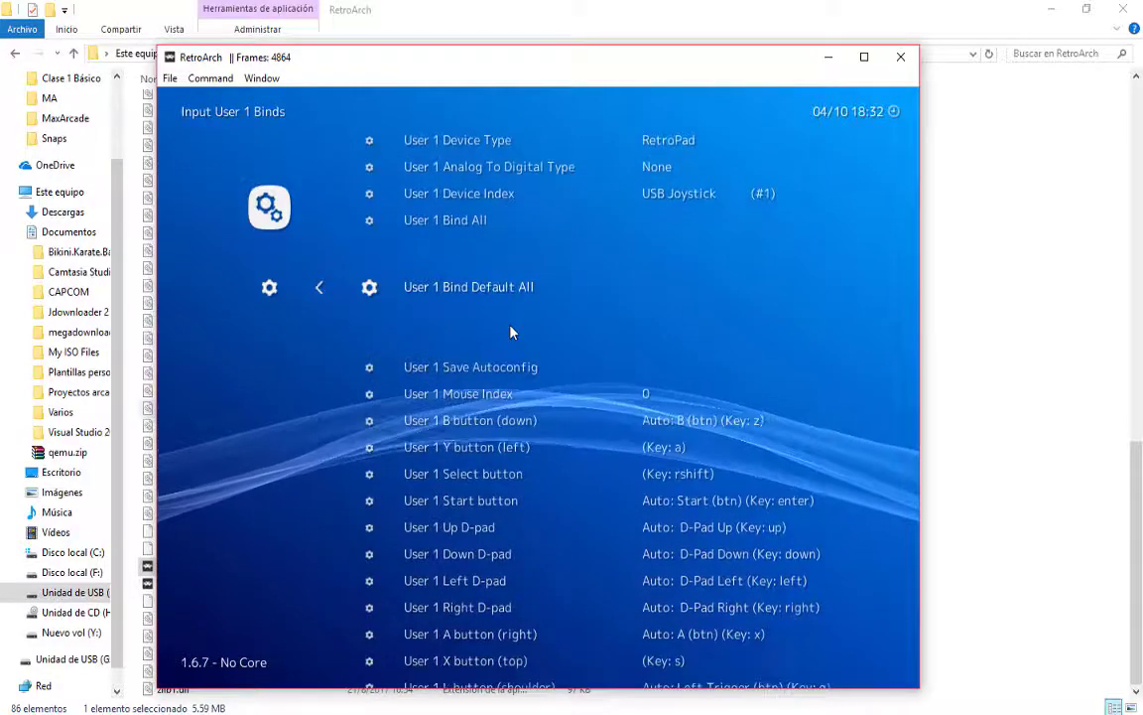
pyautogui.press('Up')
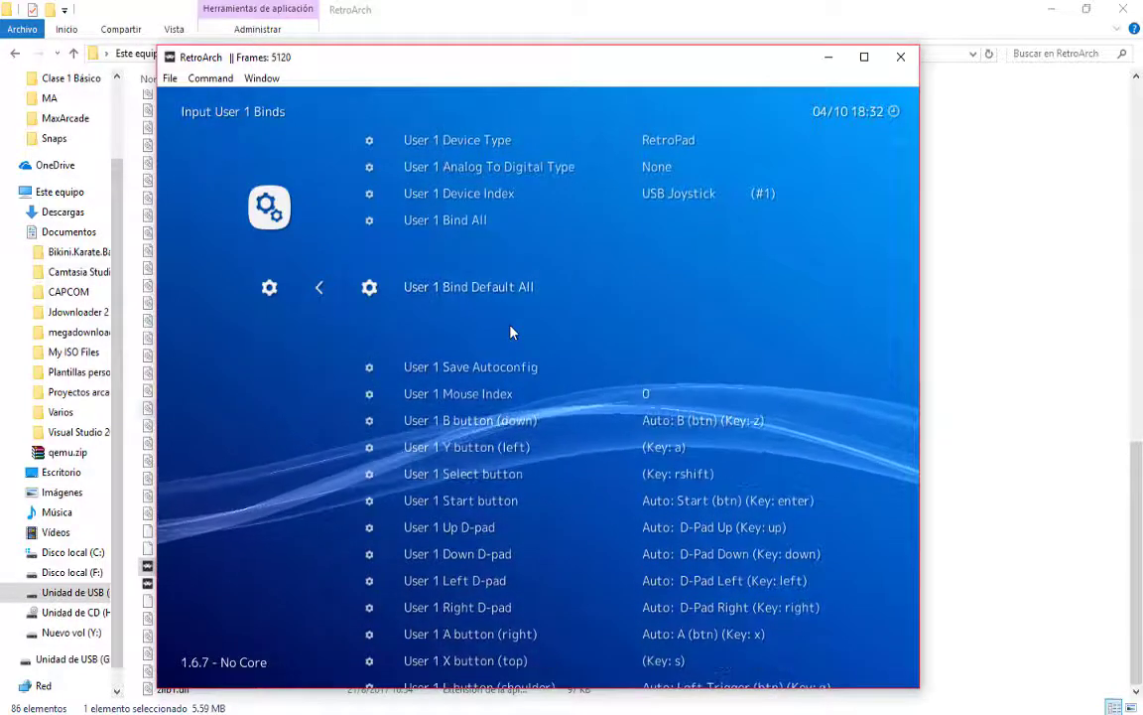
pyautogui.press('Down')
pyautogui.press('Down')
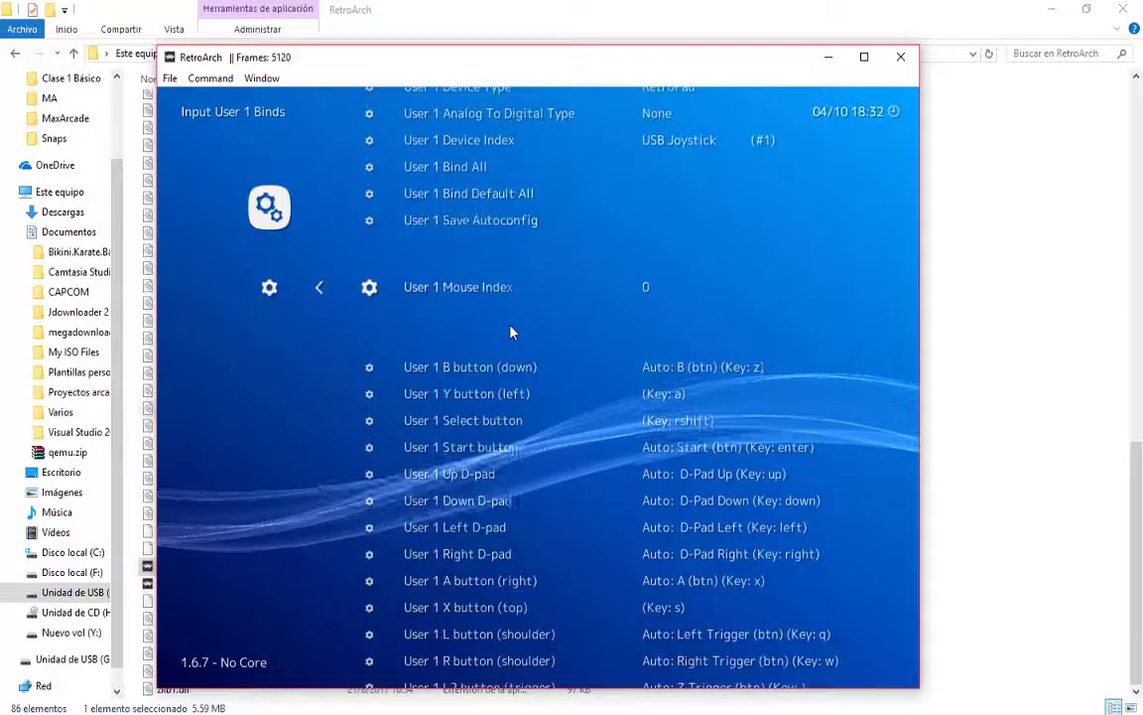
pyautogui.press('Down')
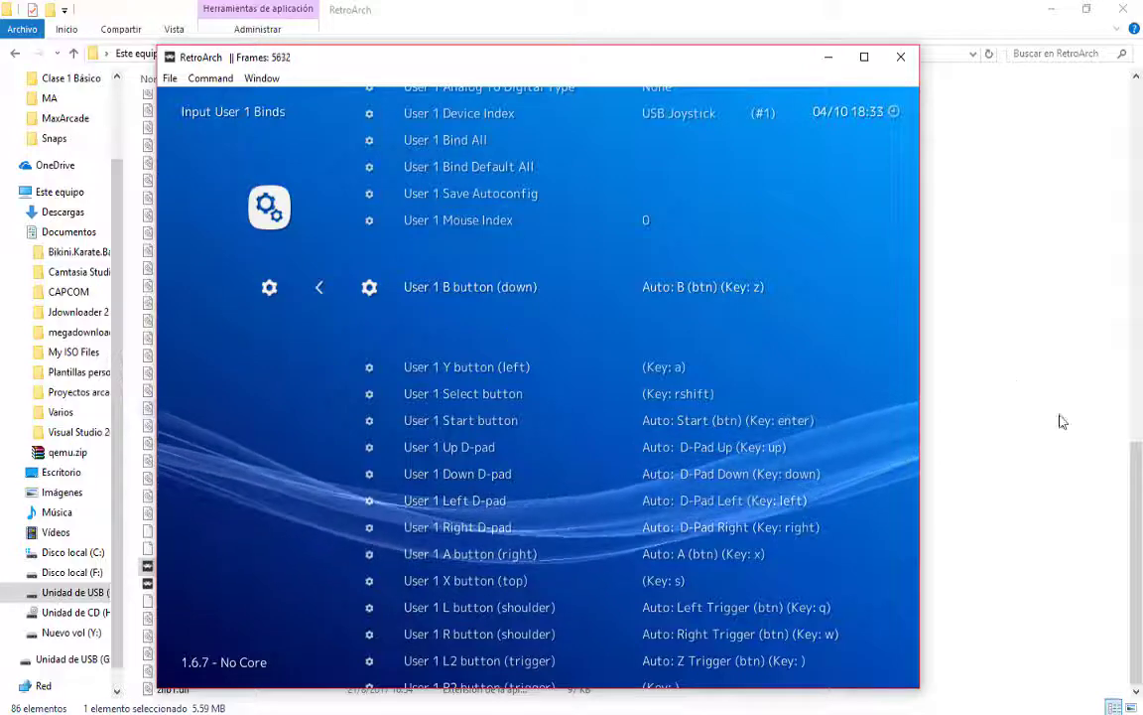
# Place the Excel sheet of JoyToKey key assignments beside RetroArch and browse the User 1 binds down to Down D-pad.
pyautogui.press('Escape')
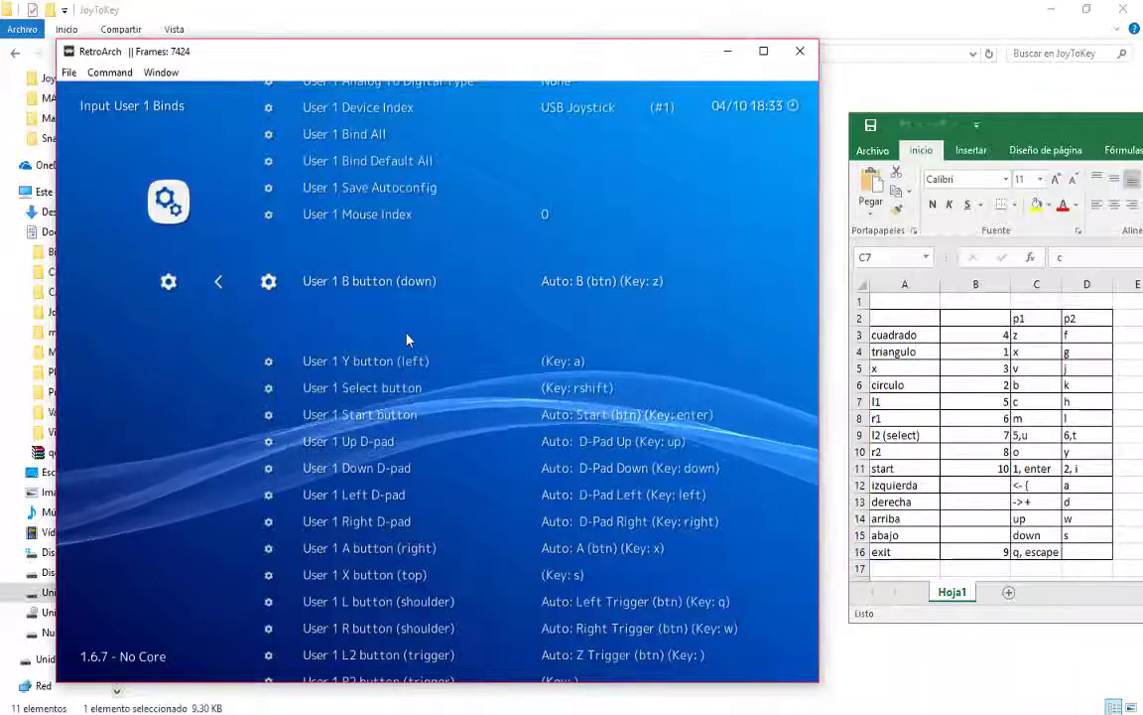
pyautogui.moveTo(1057, 129)
pyautogui.mouseDown()
pyautogui.moveTo(660, 142)
pyautogui.moveTo(443, 100)
pyautogui.moveTo(417, 117)
pyautogui.moveTo(1094, 151)
pyautogui.moveTo(1064, 124)
pyautogui.mouseUp()
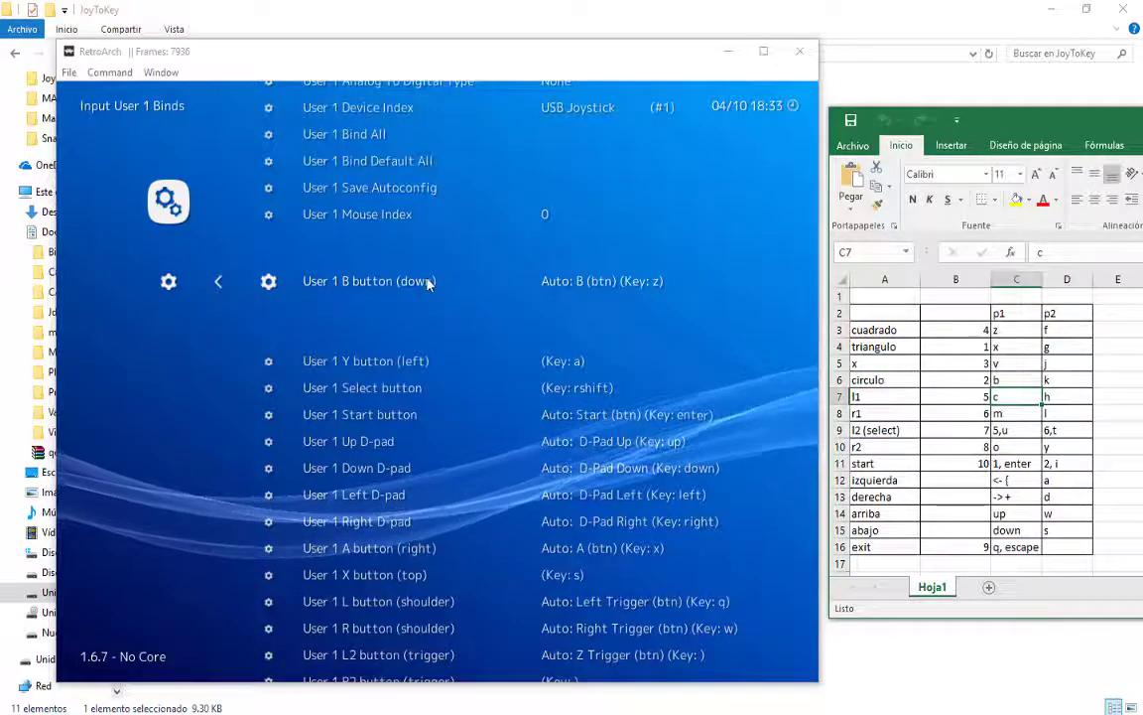
pyautogui.click(676, 65)
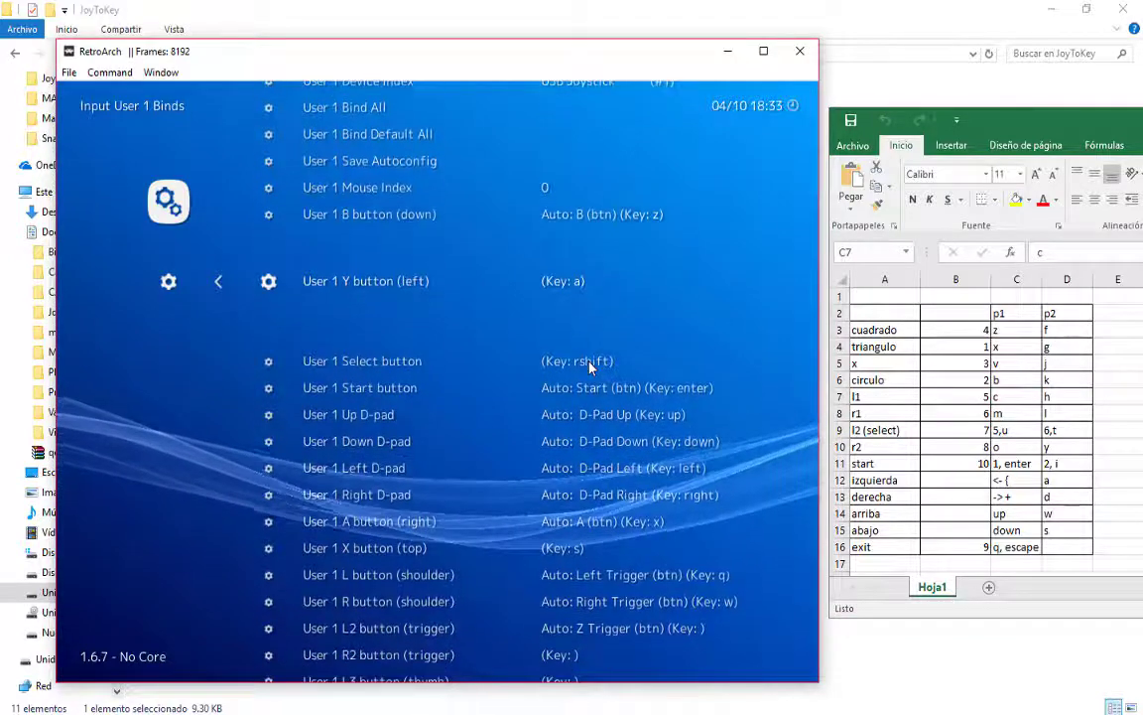
pyautogui.press('Up')
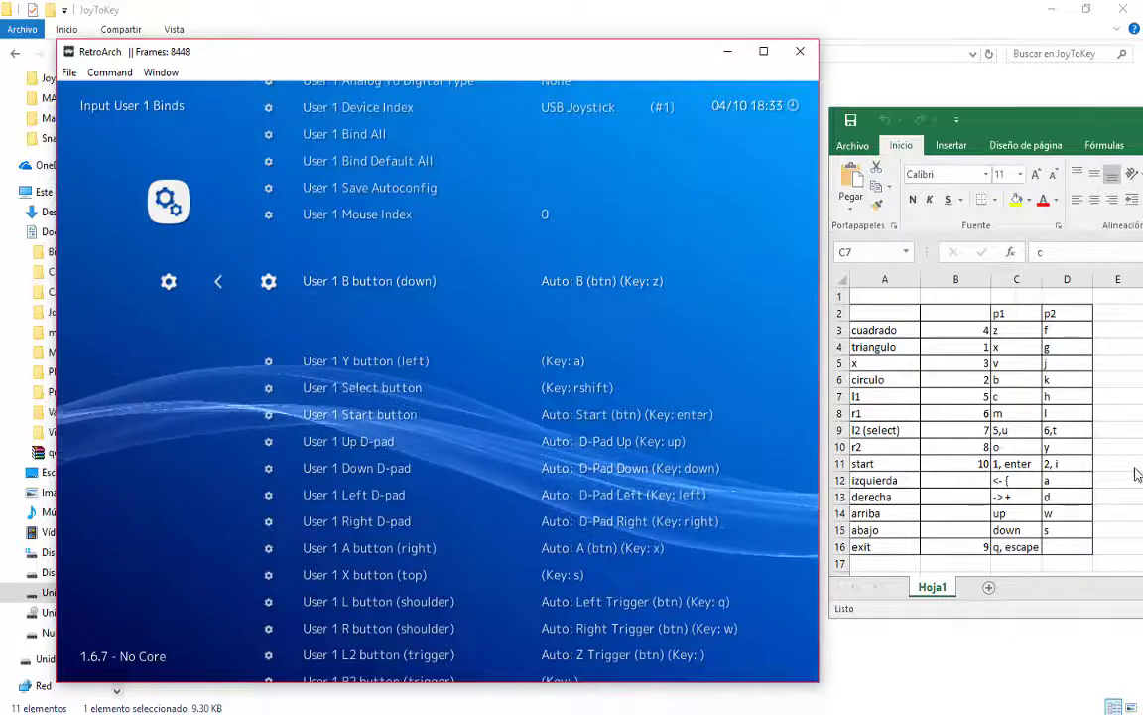
pyautogui.press('Down')
pyautogui.press('Down')
pyautogui.press('Down')
pyautogui.press('Down')
pyautogui.press('Down')
# Switch to the Excel sheet and insert an empty column before column B.
pyautogui.click(951, 361)
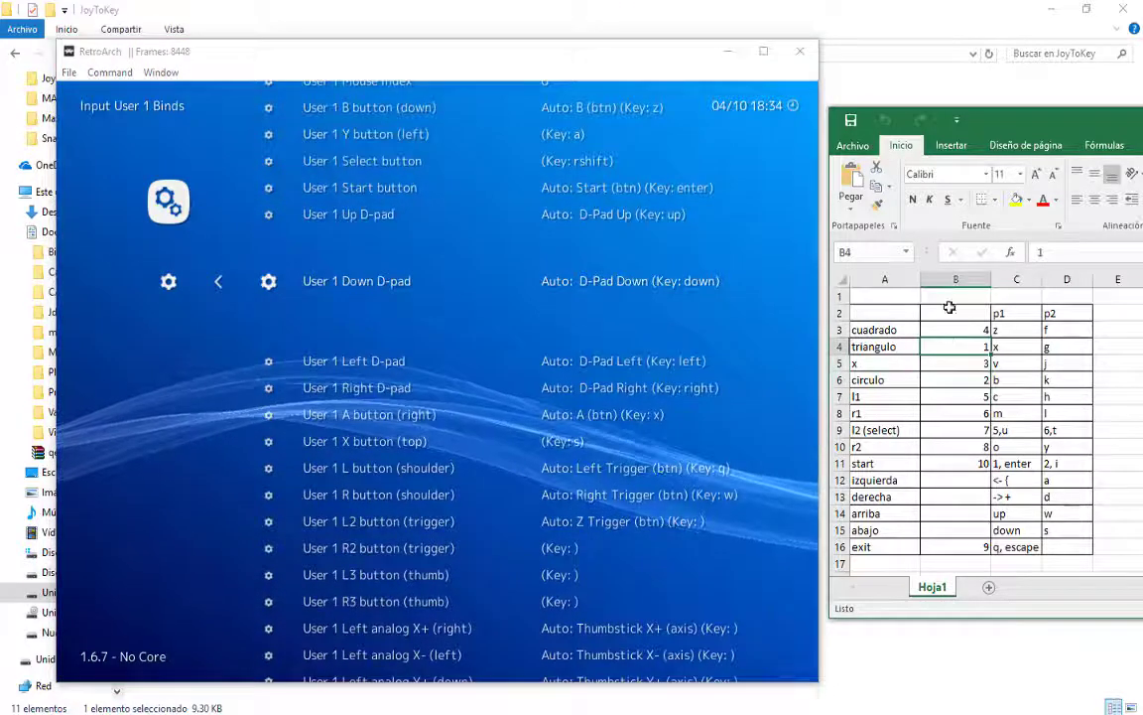
pyautogui.click(956, 279)
pyautogui.rightClick(955, 282)
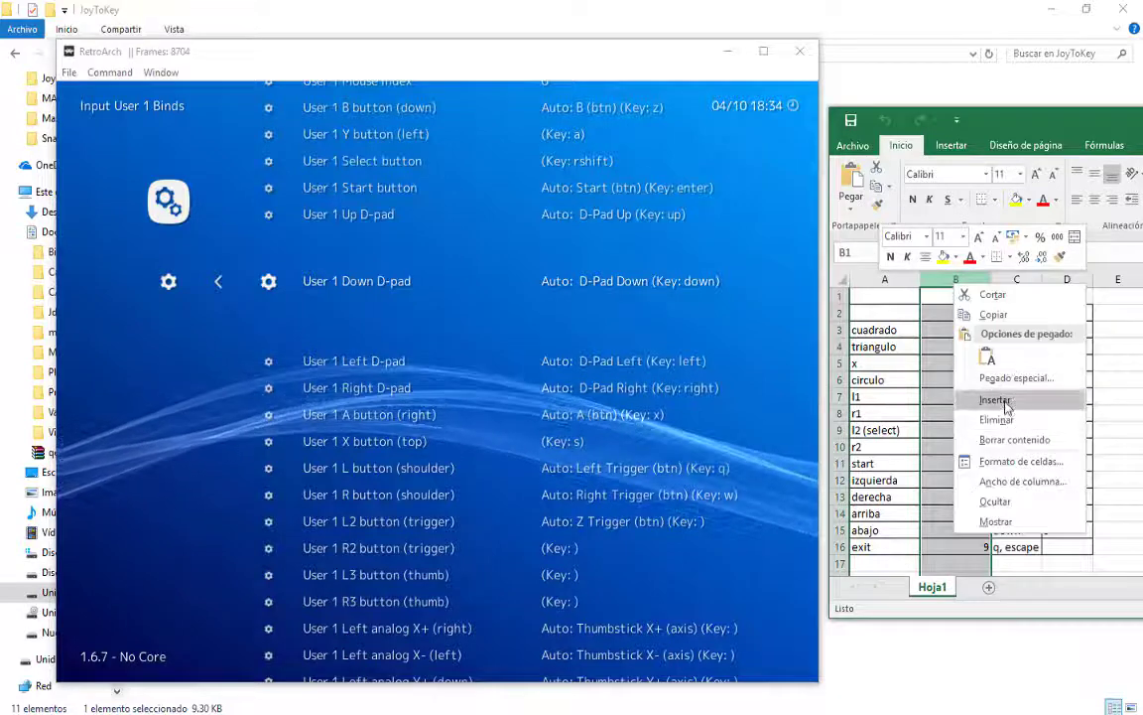
pyautogui.click(1000, 400)
# Enter Y, X, B and A in column B for the cuadrado, triangulo, x and circulo rows.
pyautogui.click(943, 331)
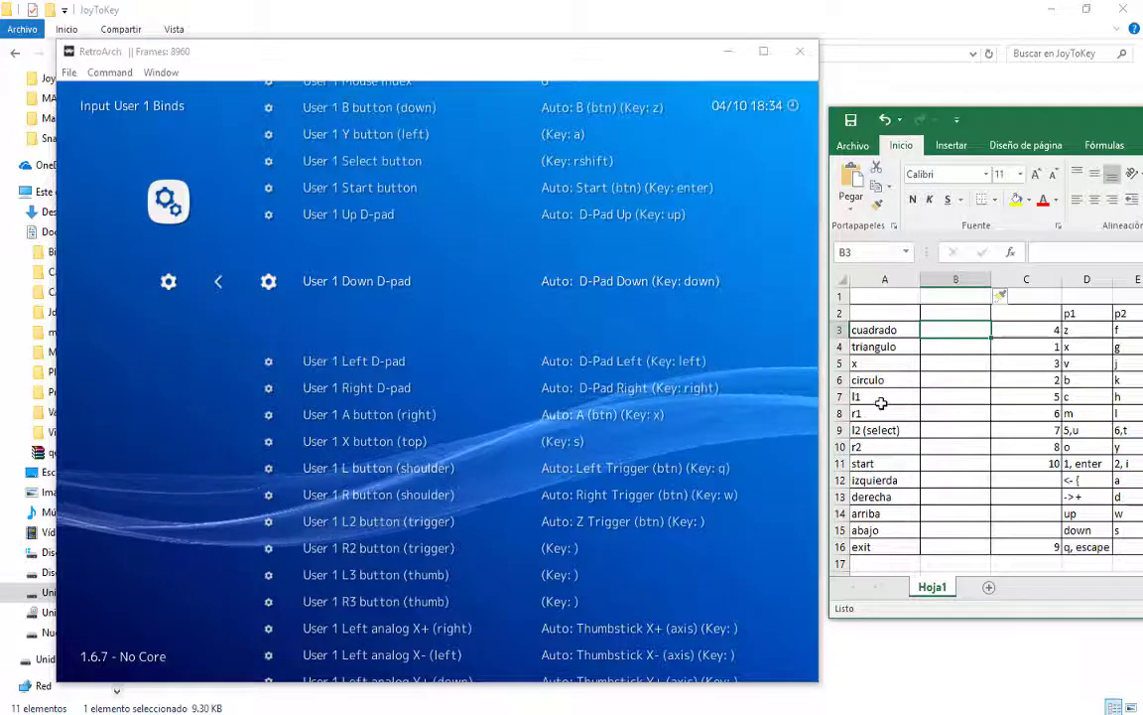
pyautogui.click(942, 312)
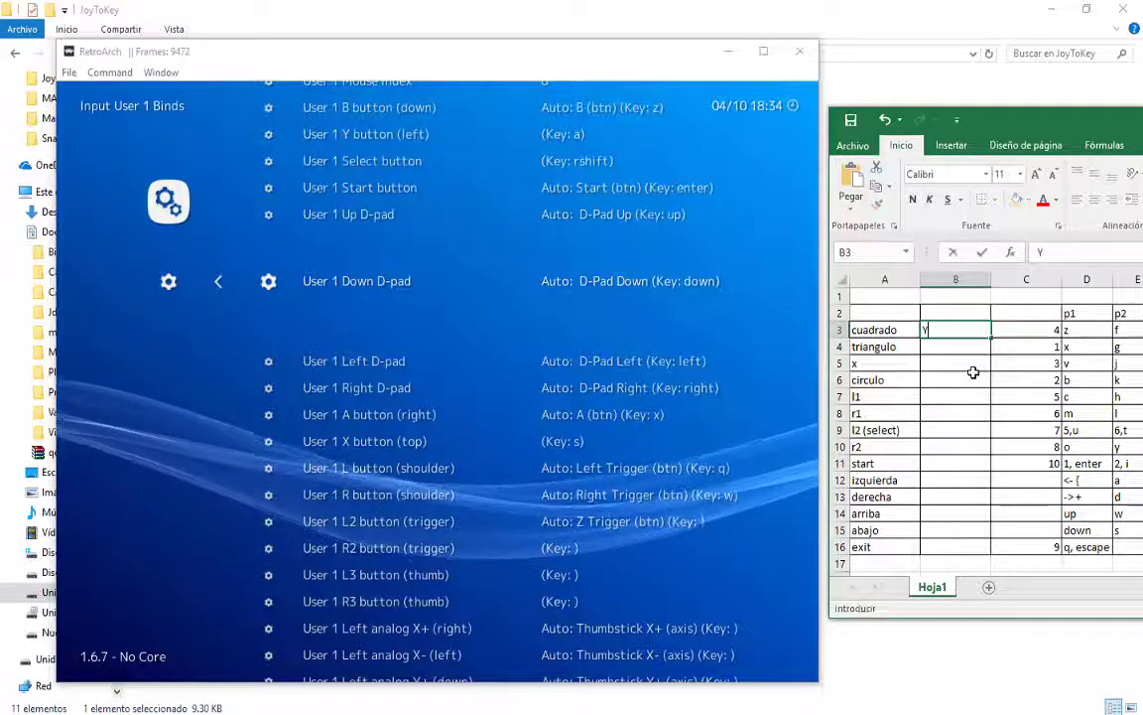
pyautogui.write('Y')
pyautogui.press('Return')
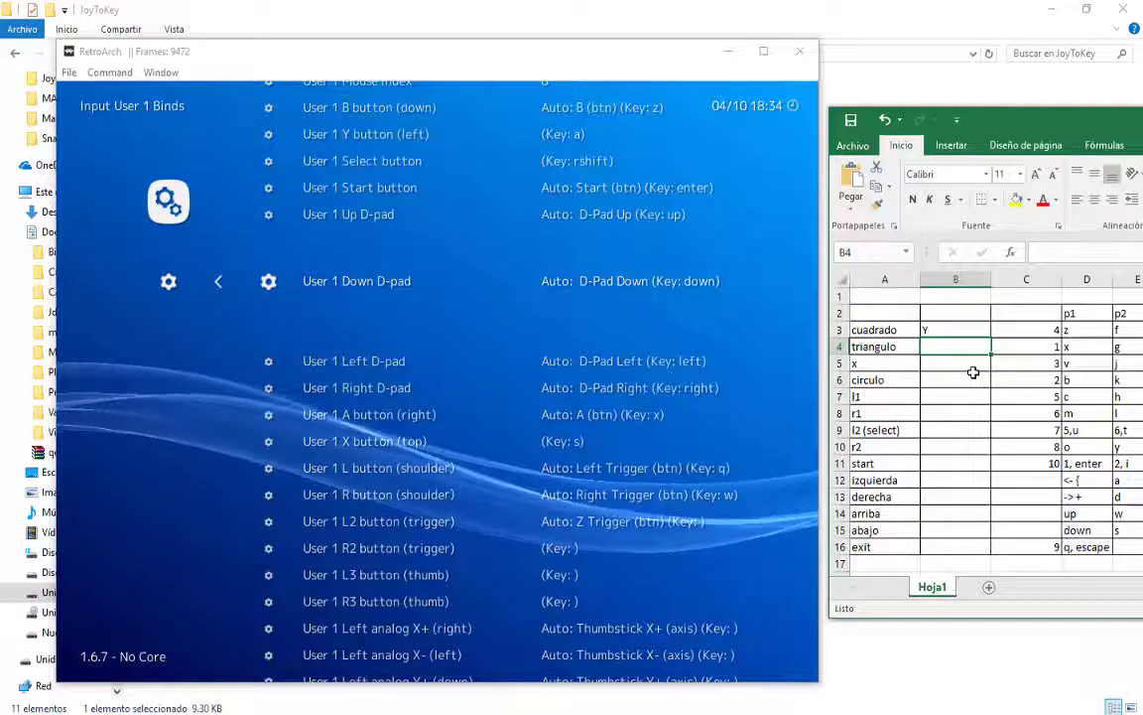
pyautogui.write('X')
pyautogui.press('Return')
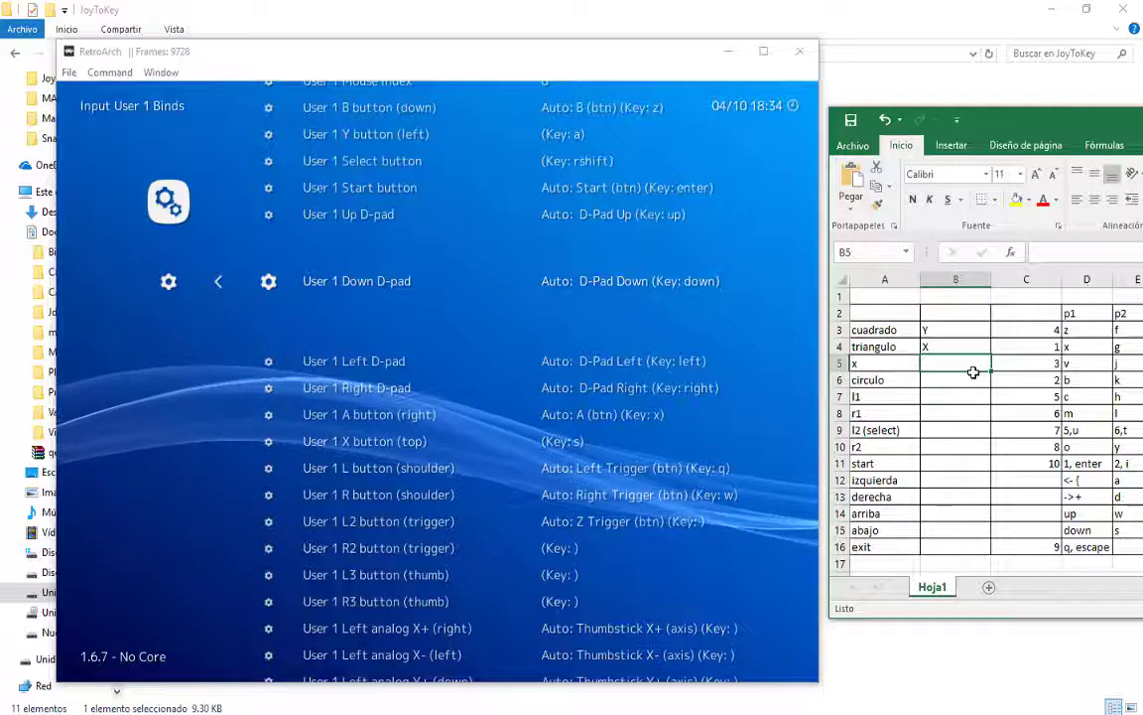
pyautogui.write('B')
pyautogui.press('Return')
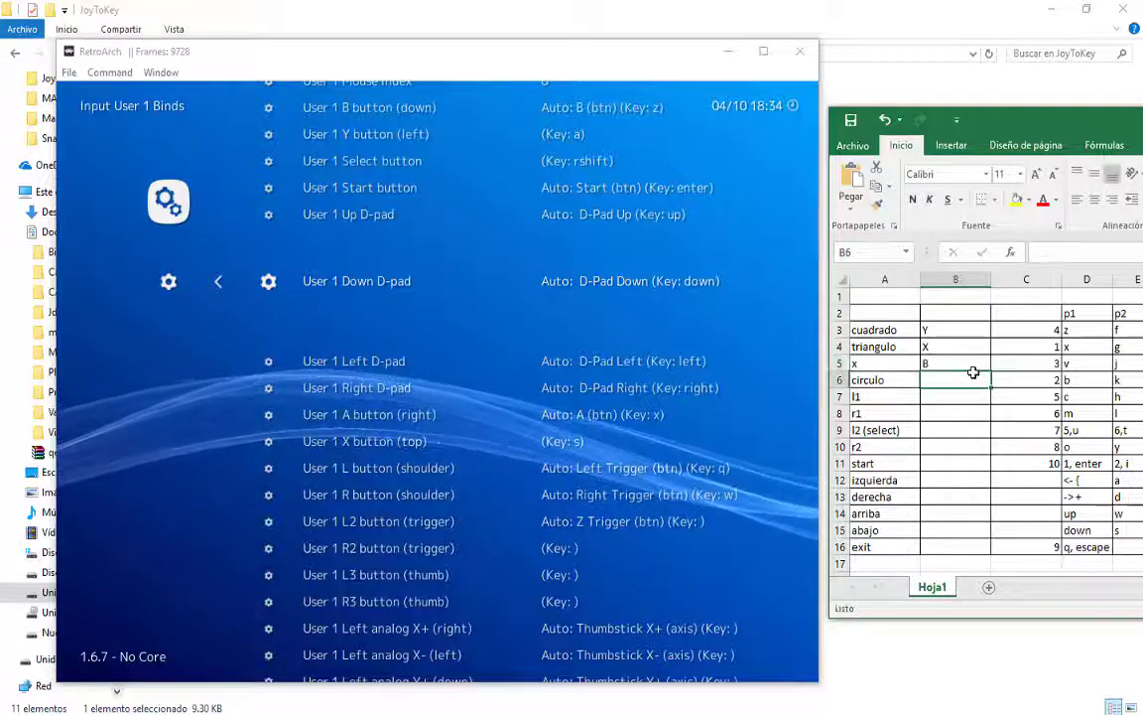
pyautogui.write('A')
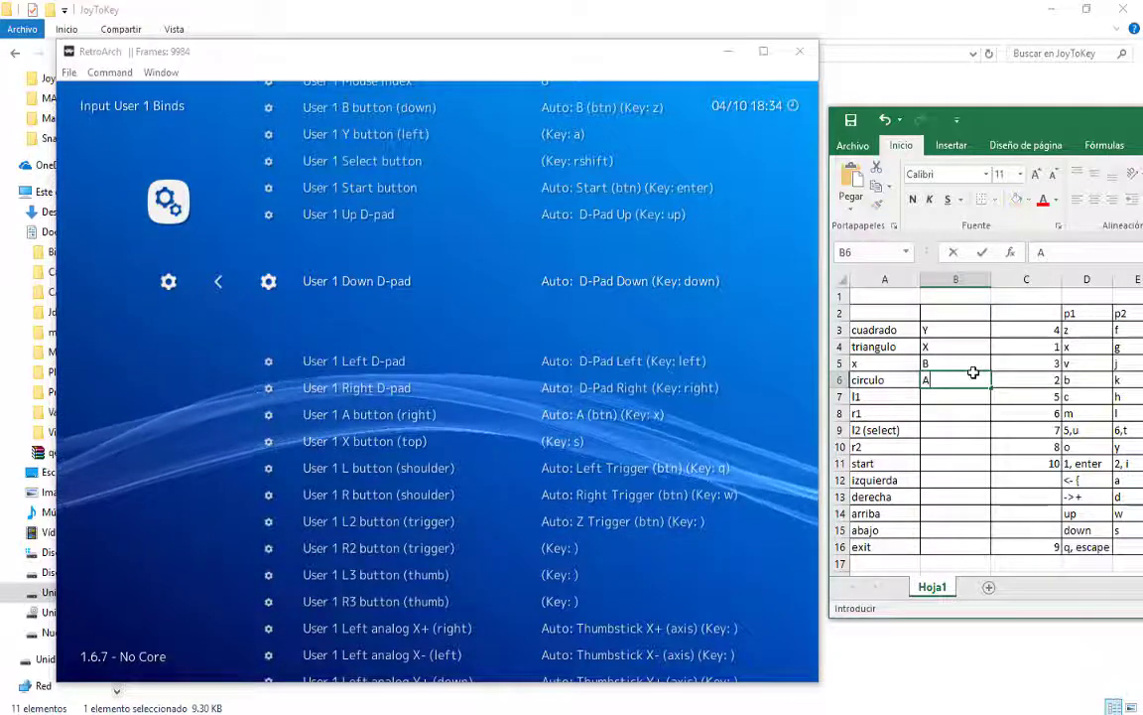
pyautogui.press('Return')
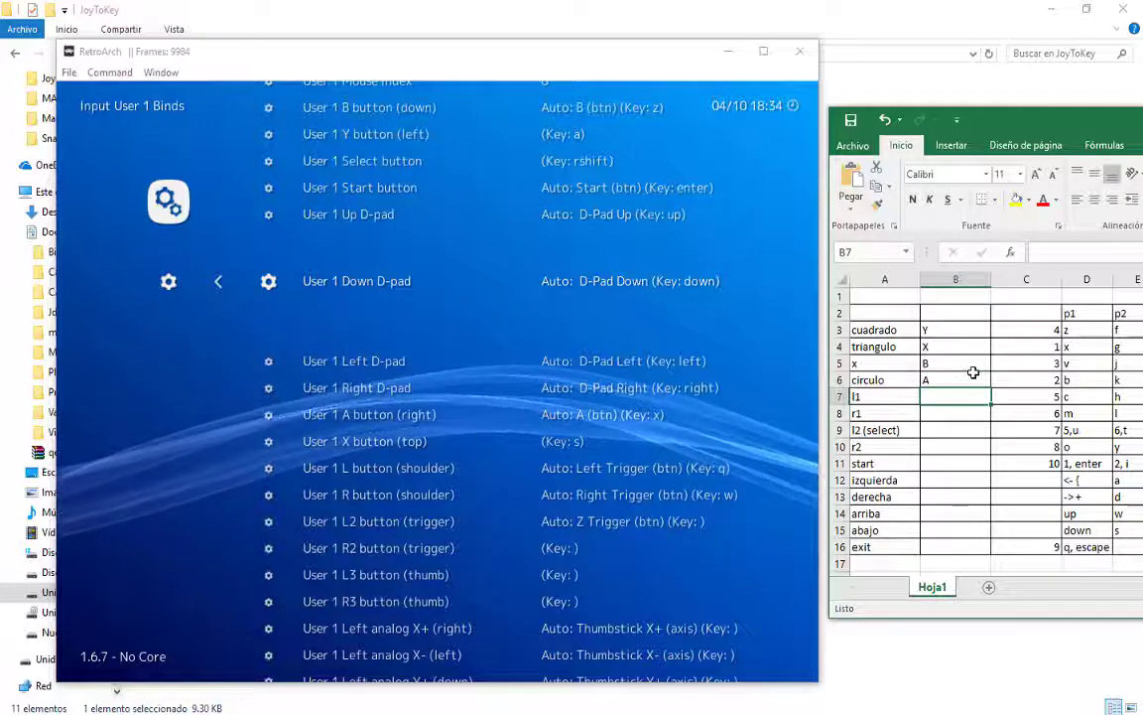
# Enter L, R, L2, R2 and START in column B for the l1, r1, l2 (select), r2 and start rows.
pyautogui.write('L')
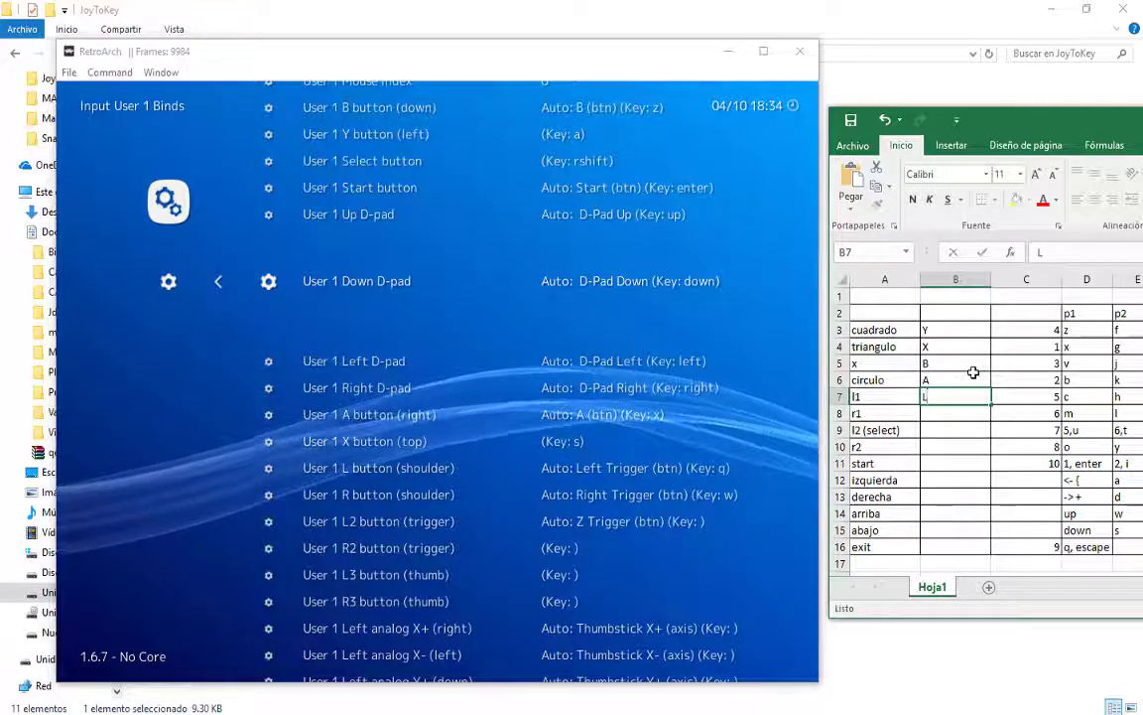
pyautogui.press('Return')
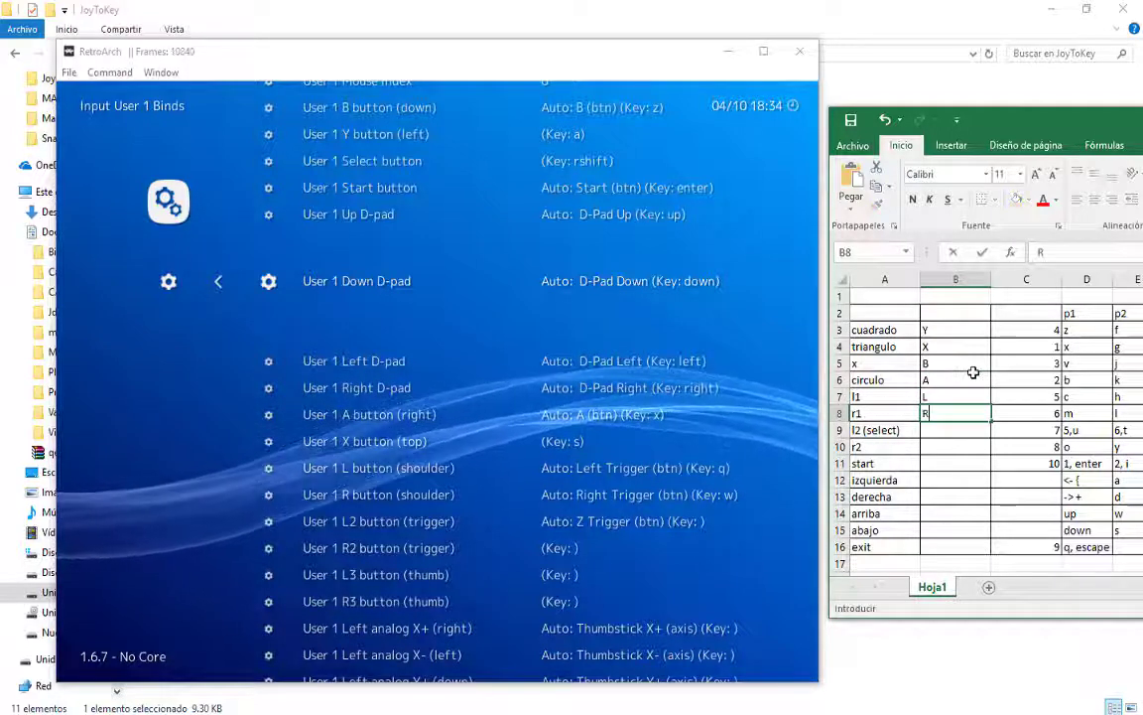
pyautogui.write('R')
pyautogui.press('Return')
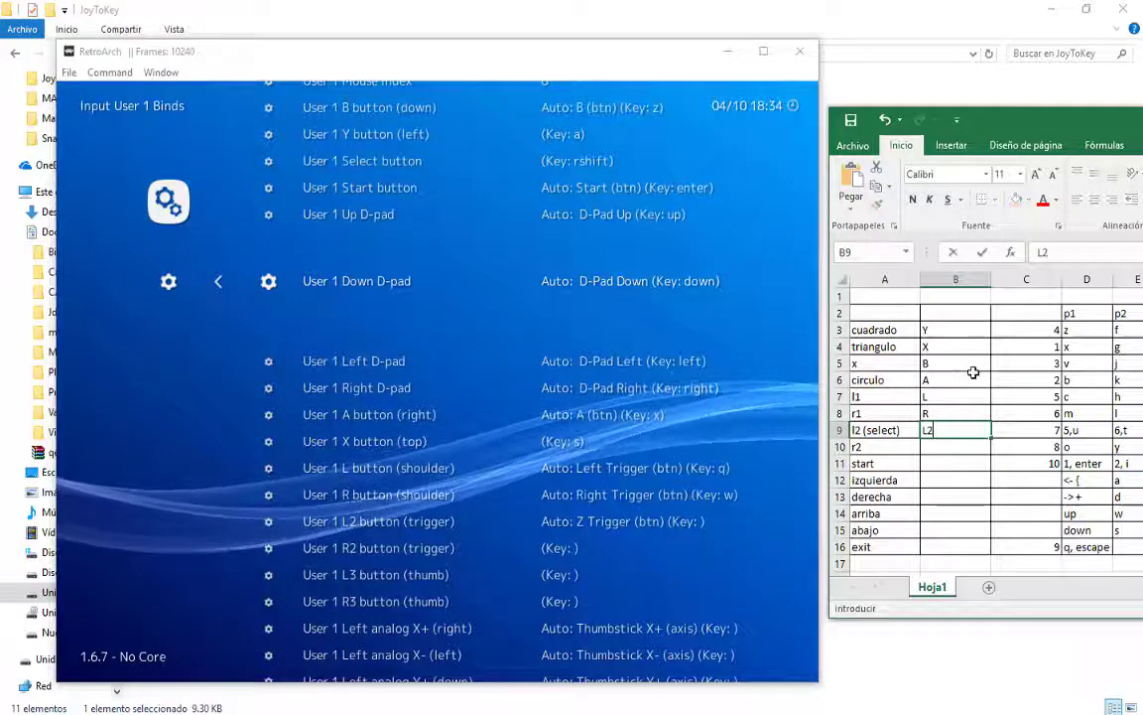
pyautogui.write('L2')
pyautogui.press('Return')
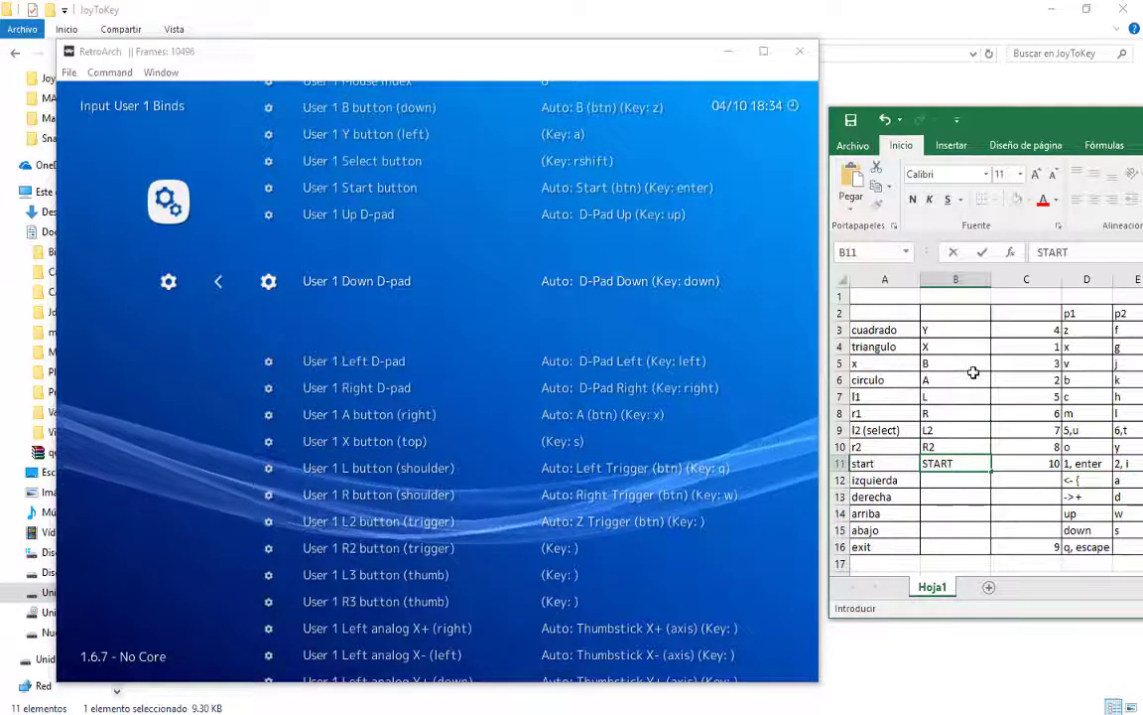
# Copy the izquierda to exit labels from A12:A16 into column B, starting at B12.
pyautogui.press('Left')
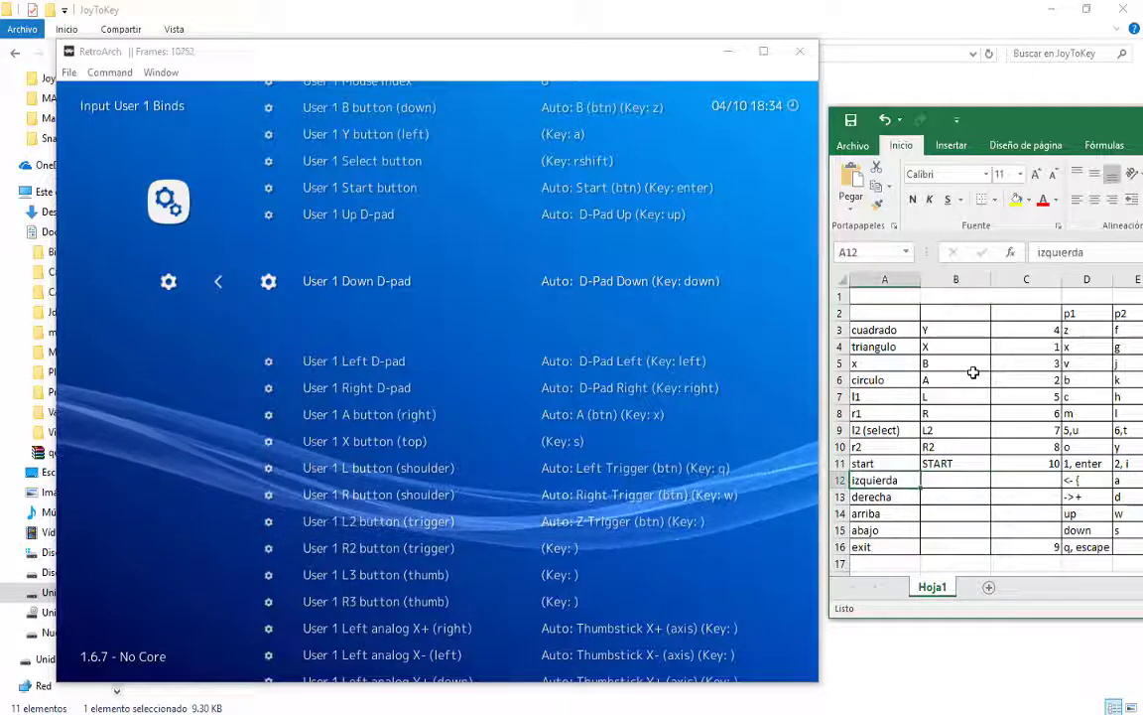
pyautogui.hotkey('shift', 'Down')
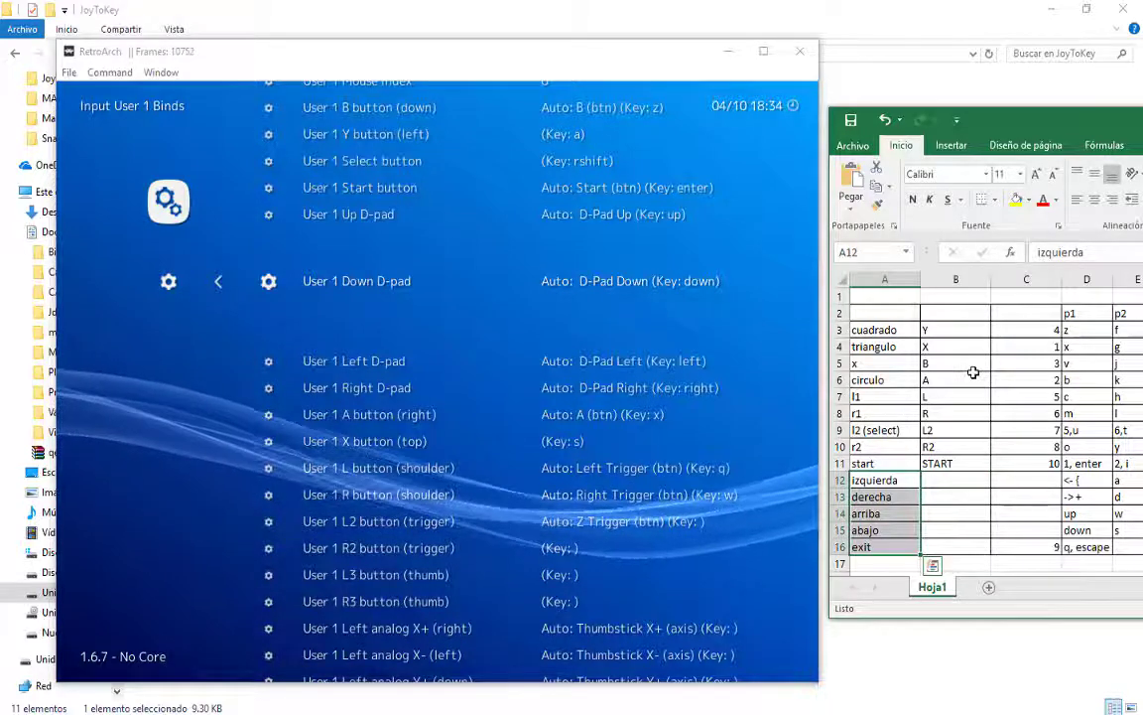
pyautogui.hotkey('ctrl', 'c')
pyautogui.press('Right')
pyautogui.hotkey('ctrl', 'v')
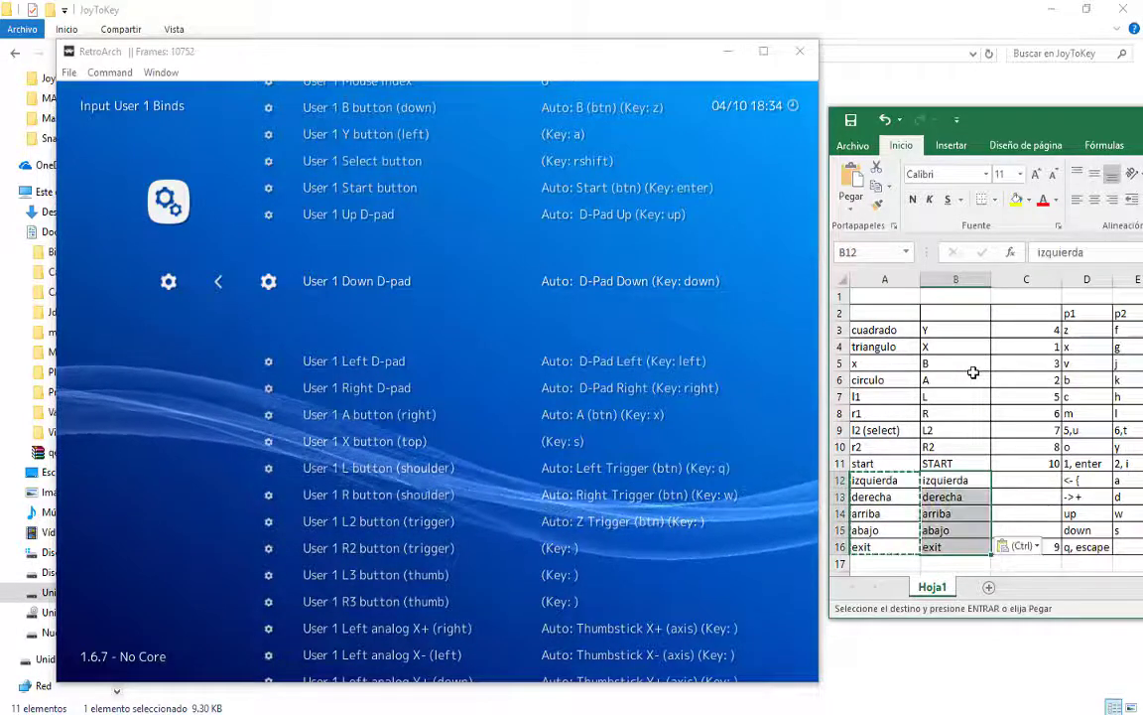
# Enter L3 for sacudir x and R3 for sacudir y in column B of the para wii section.
pyautogui.scroll(-3, 973, 372)
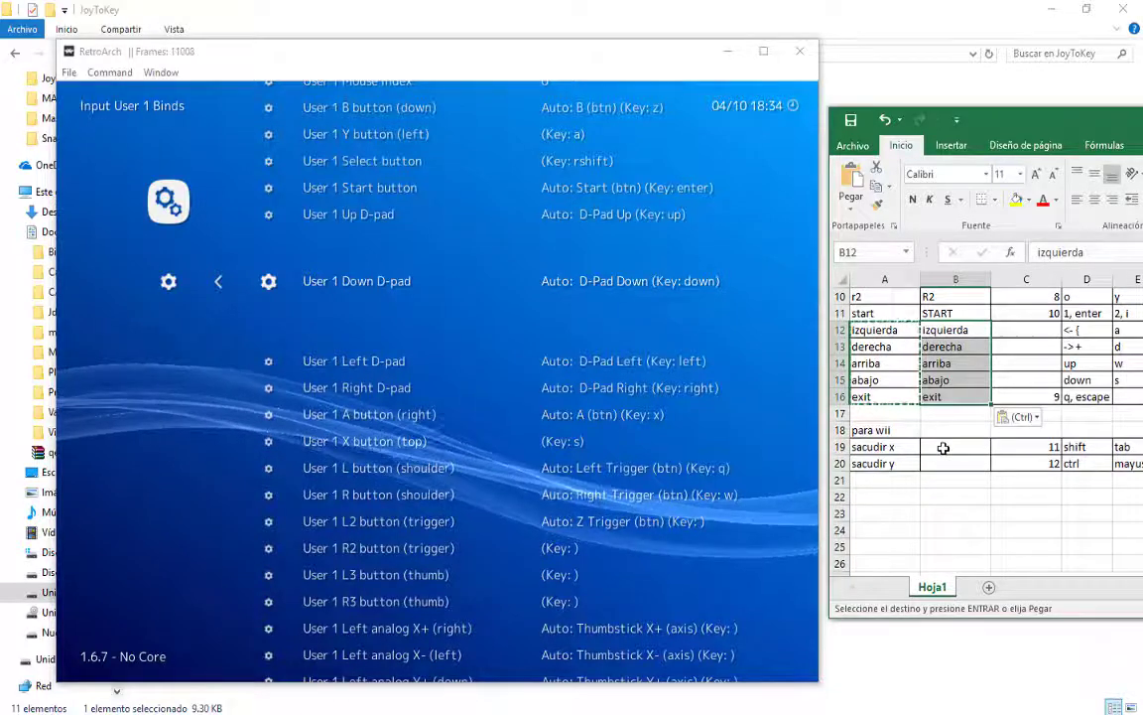
pyautogui.click(943, 447)
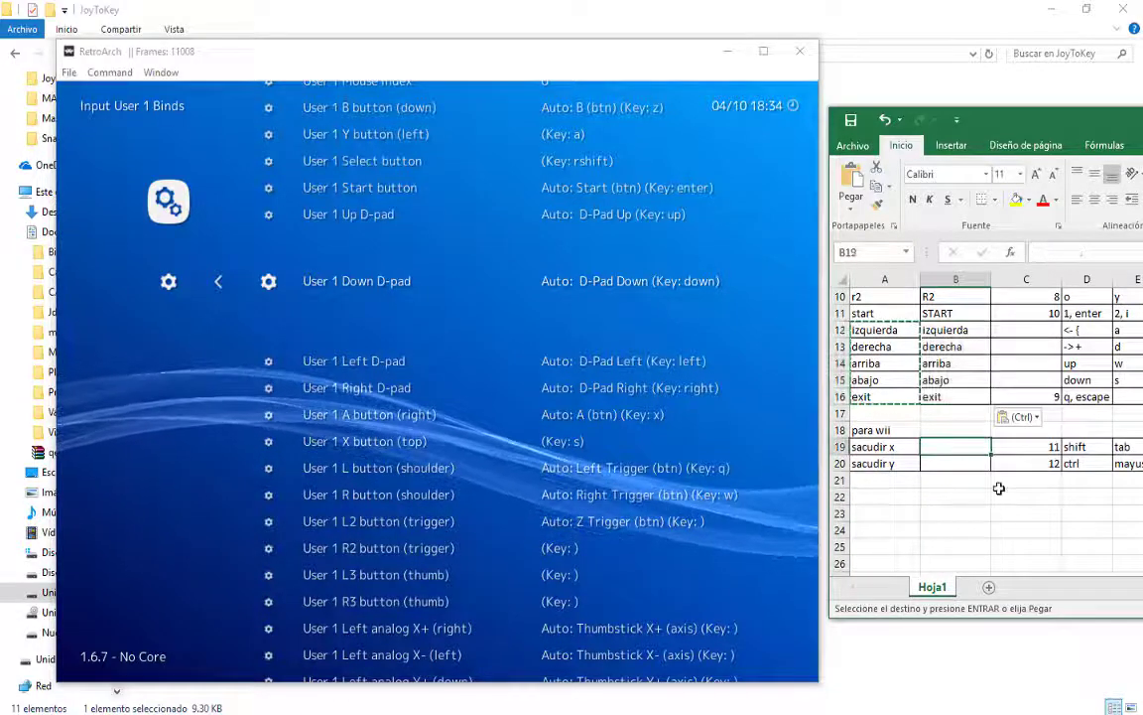
pyautogui.write('L3')
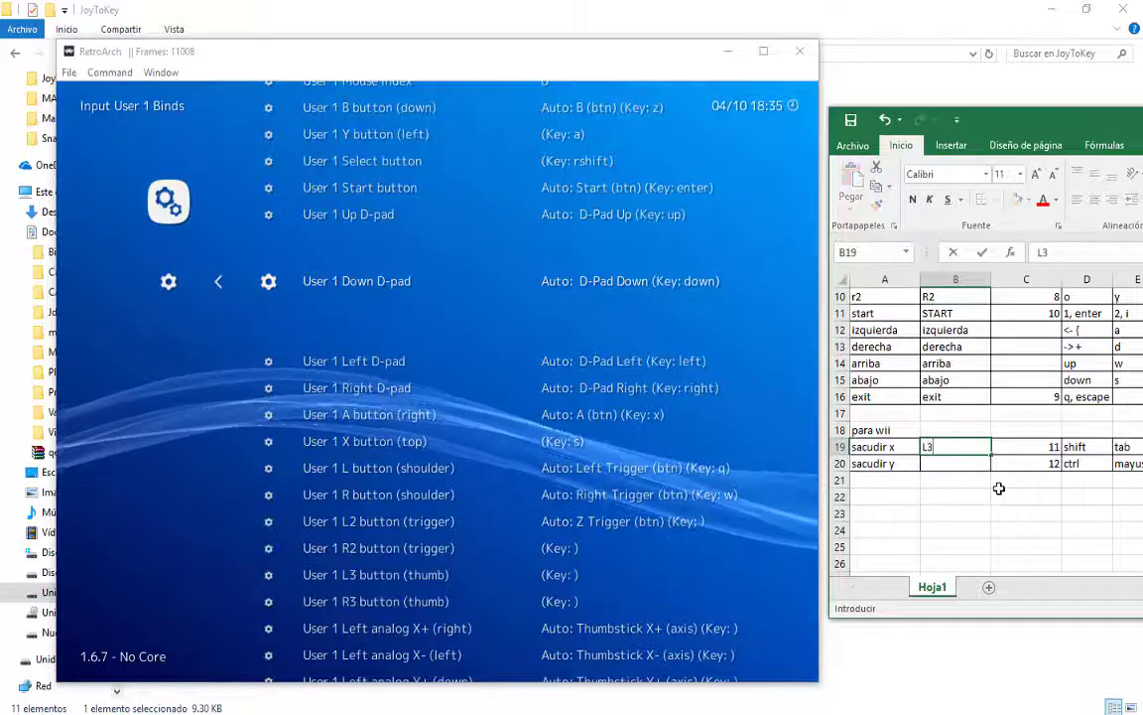
pyautogui.press('Return')
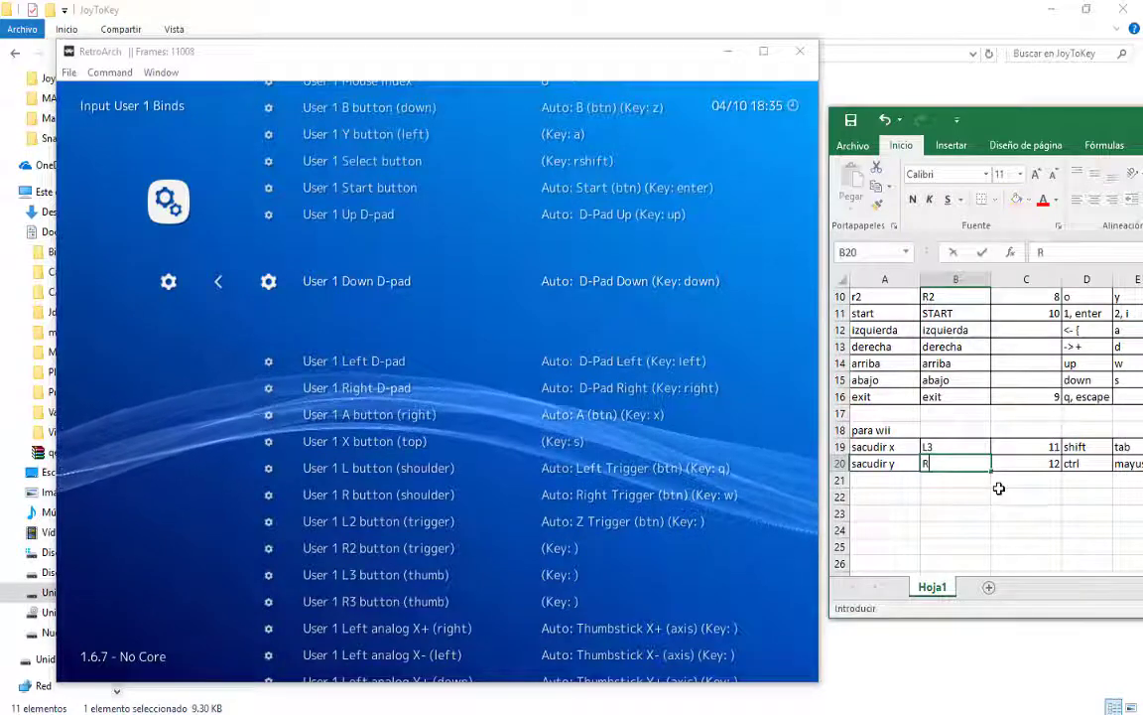
pyautogui.write('R3')
pyautogui.press('Up')
# Return to the first rows of the sheet and make column B slightly narrower.
pyautogui.press('Up')
pyautogui.press('Up')
pyautogui.press('Up')
pyautogui.press('Up')
pyautogui.press('Up')
pyautogui.press('Up')
pyautogui.press('Up')
pyautogui.press('Up')
pyautogui.press('Up')
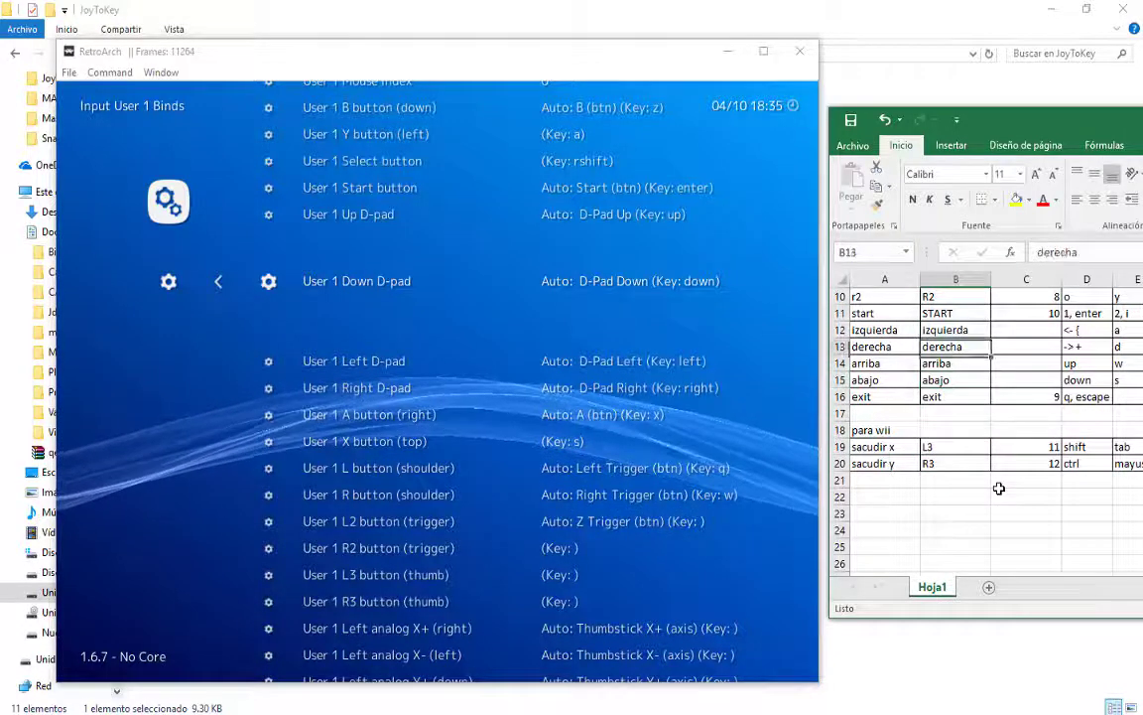
pyautogui.press('Up')
pyautogui.press('Up')
pyautogui.press('Up')
pyautogui.press('Up')
pyautogui.press('Up')
pyautogui.press('Up')
pyautogui.press('Up')
pyautogui.press('Up')
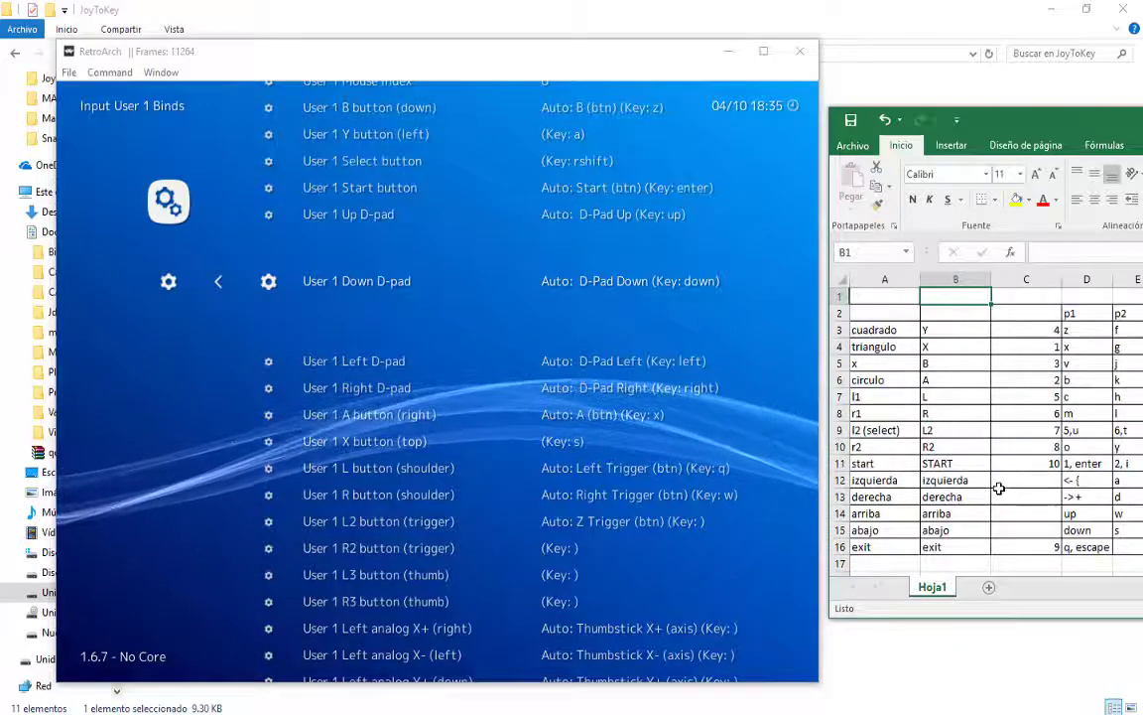
pyautogui.press('Down')
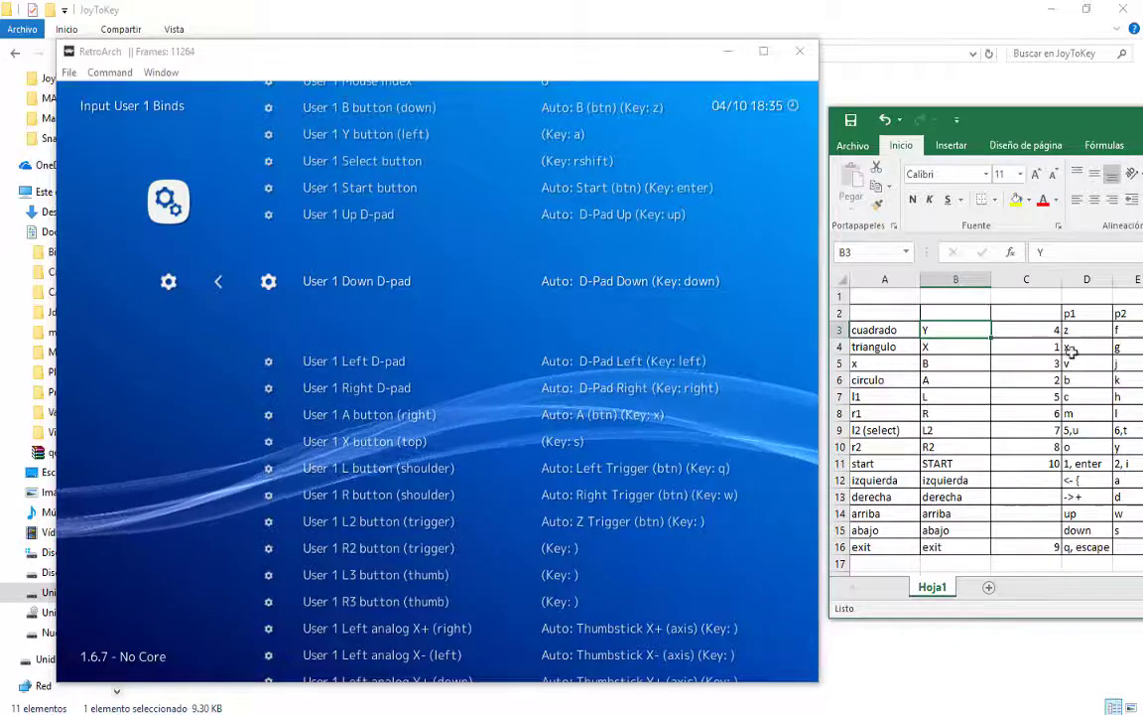
pyautogui.moveTo(992, 283); pyautogui.dragTo(976, 282)
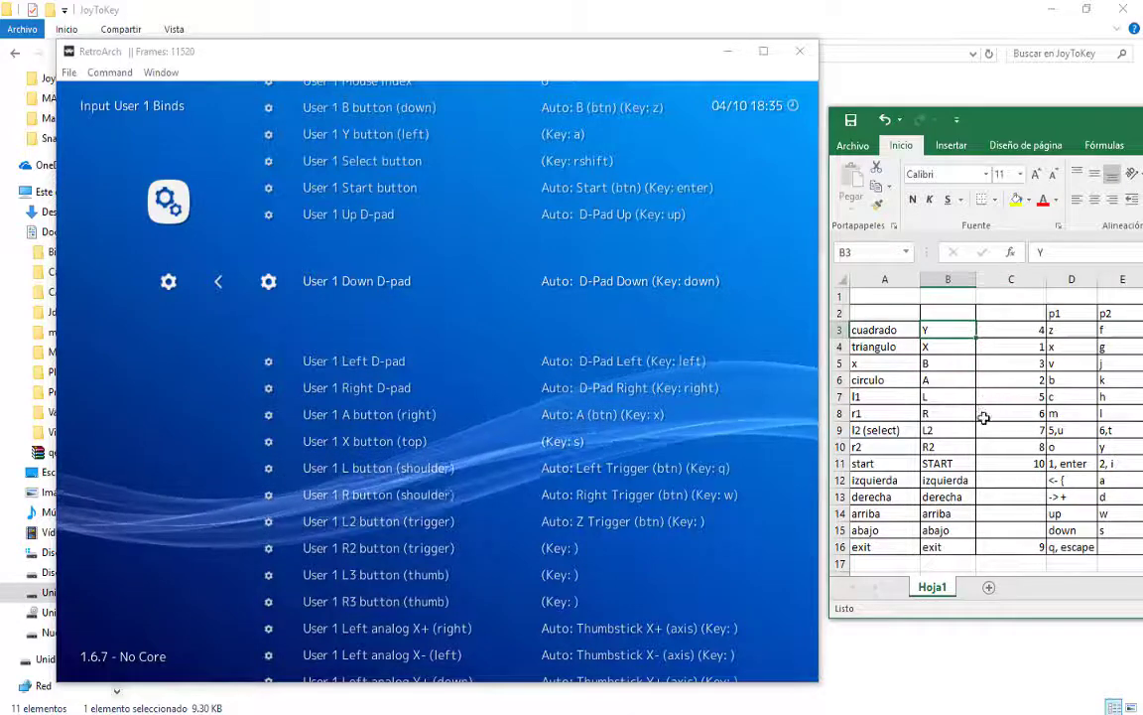
# Switch to RetroArch and review the User 1 Select, Start and D-pad bindings, ending on the A button entry.
pyautogui.click(580, 69)
pyautogui.press('Down')
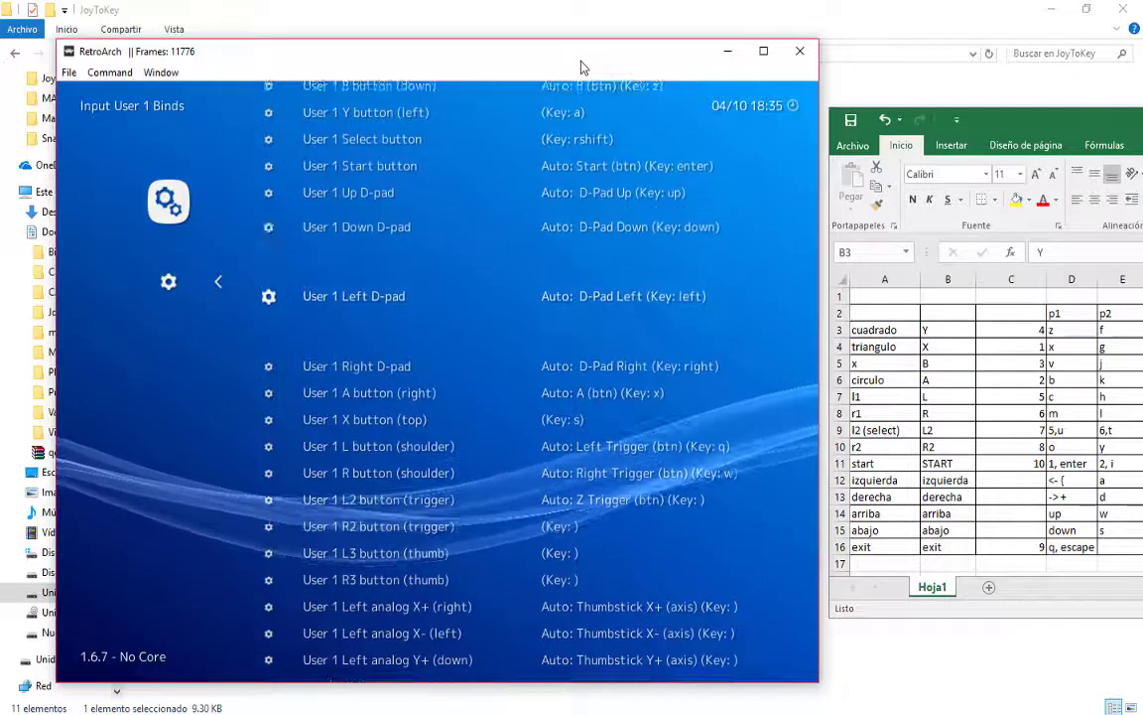
pyautogui.press('Up')
pyautogui.press('Up')
pyautogui.press('Up')
pyautogui.press('Up')
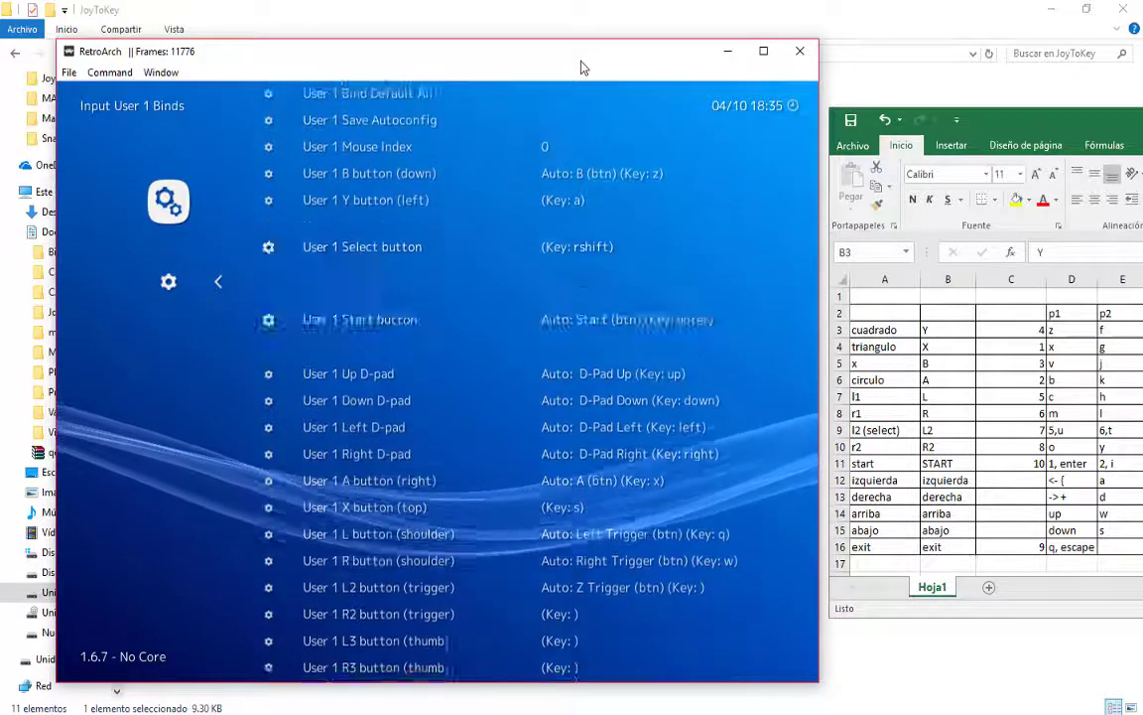
pyautogui.press('Down')
pyautogui.press('Down')
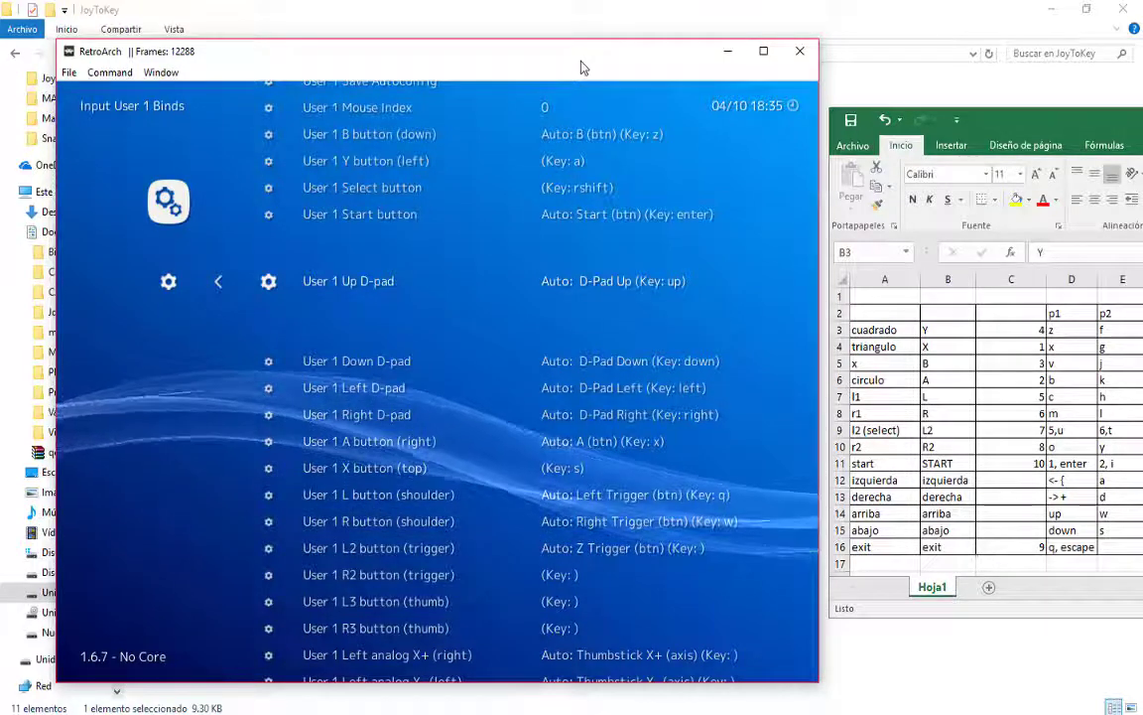
pyautogui.press('Down')
pyautogui.press('Down')
pyautogui.press('Down')
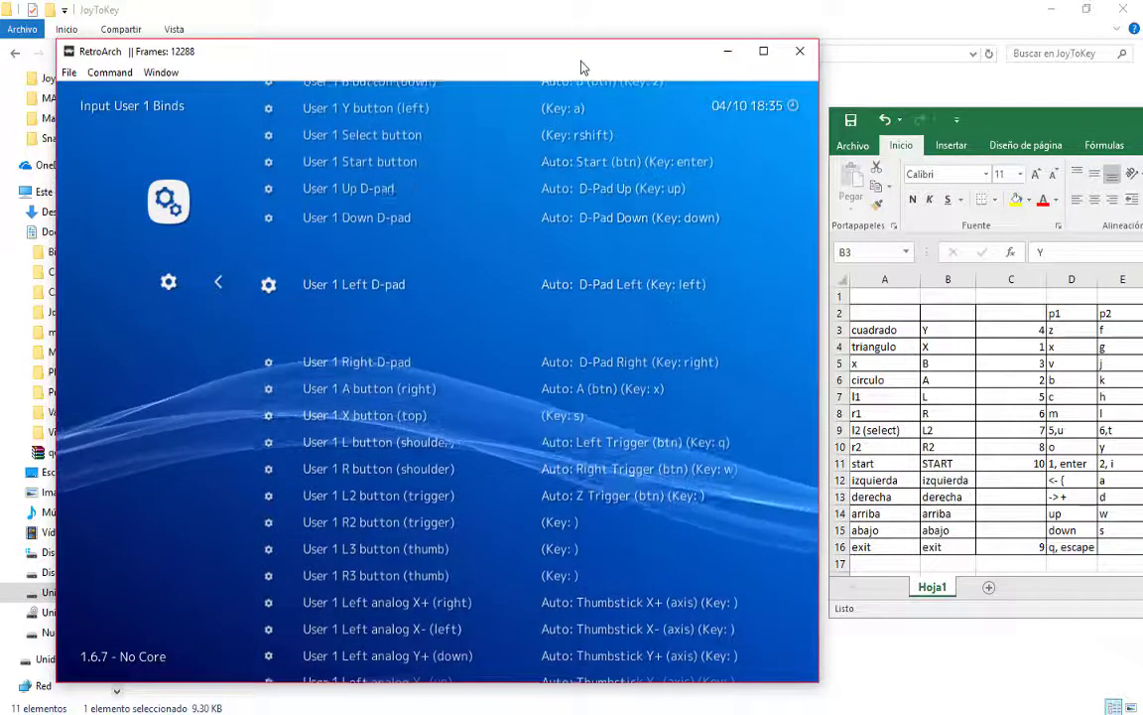
pyautogui.press('Down')
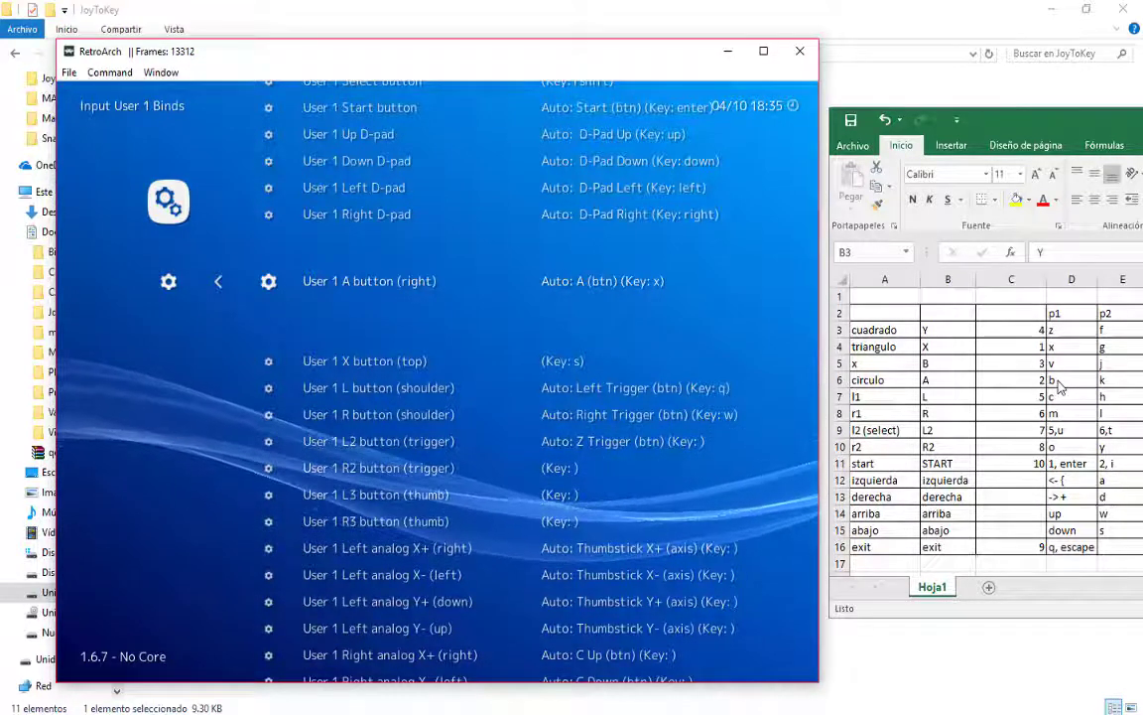
# Check the p1 key for A in the circulo row of the Excel sheet and bind RetroArch's User 1 A button (right) to b.
pyautogui.click(952, 388)
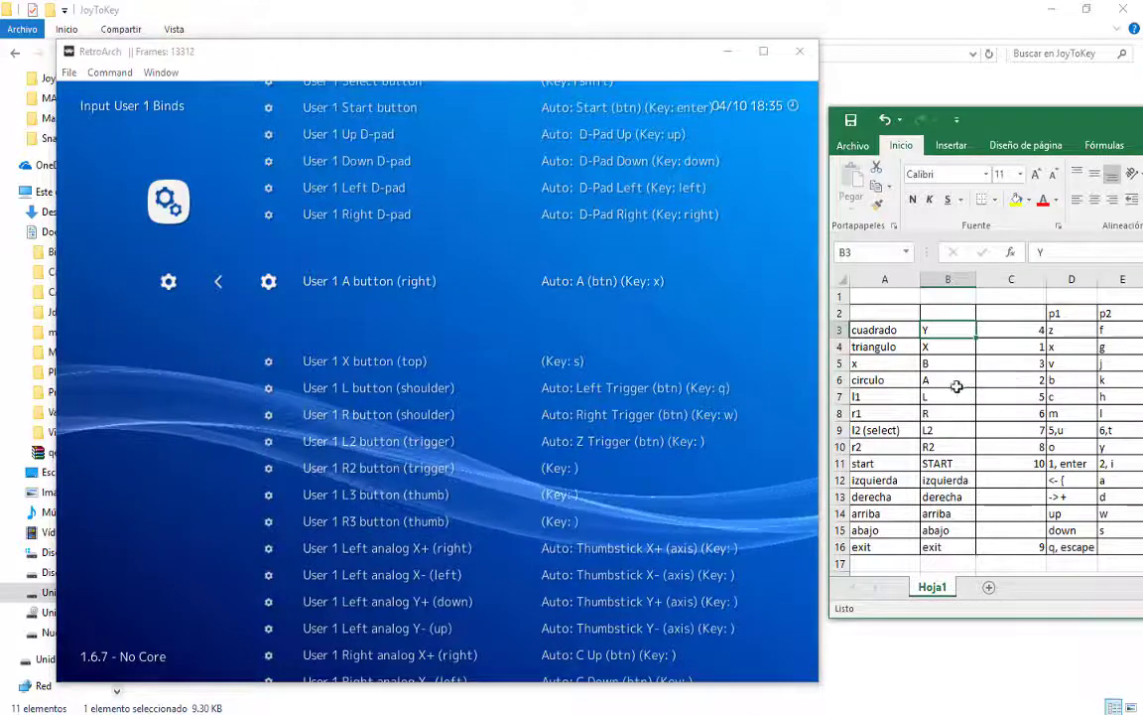
pyautogui.moveTo(955, 386); pyautogui.dragTo(1060, 385)
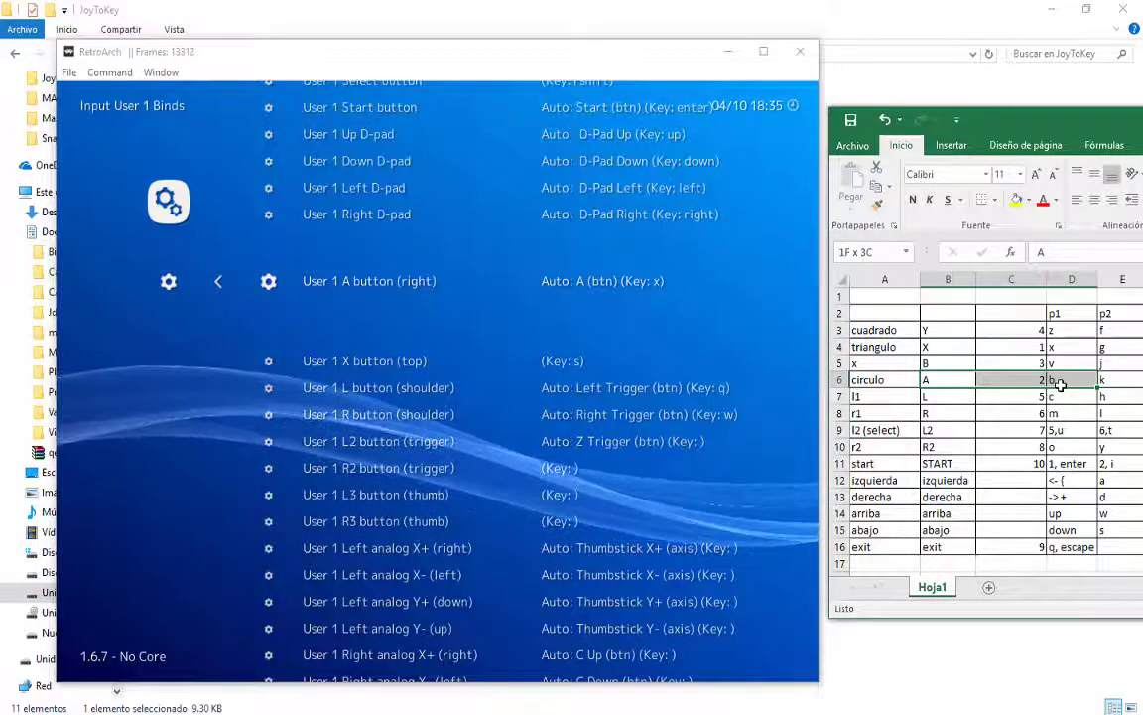
pyautogui.click(1062, 382)
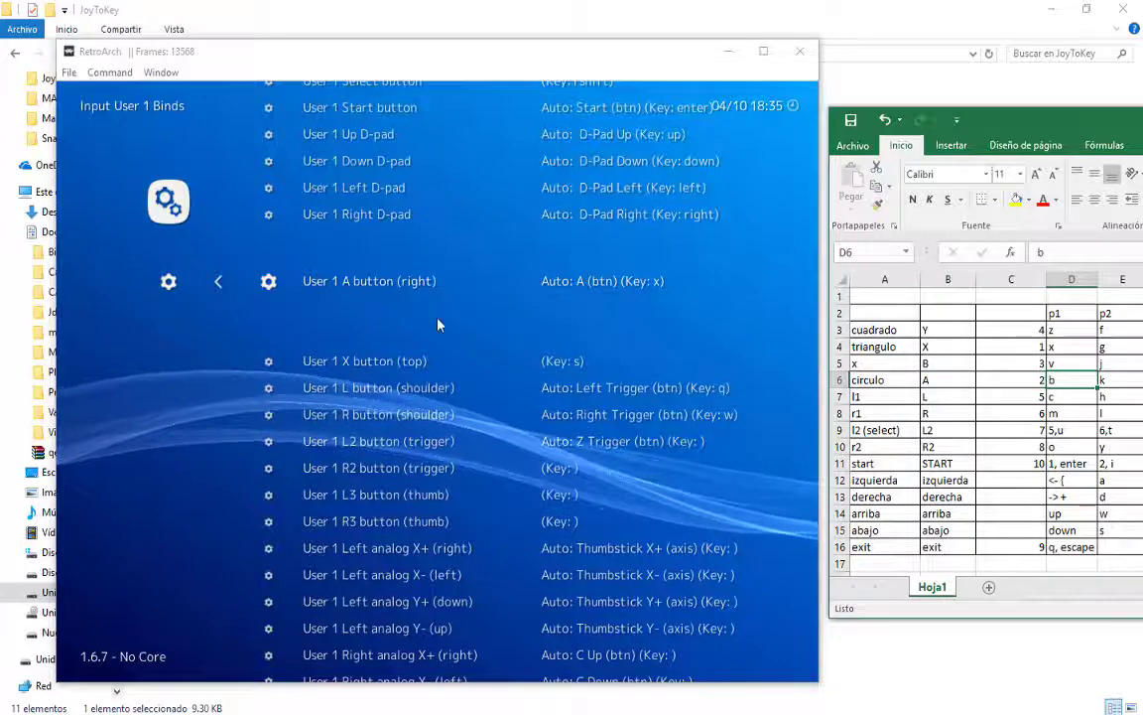
pyautogui.click(405, 287)
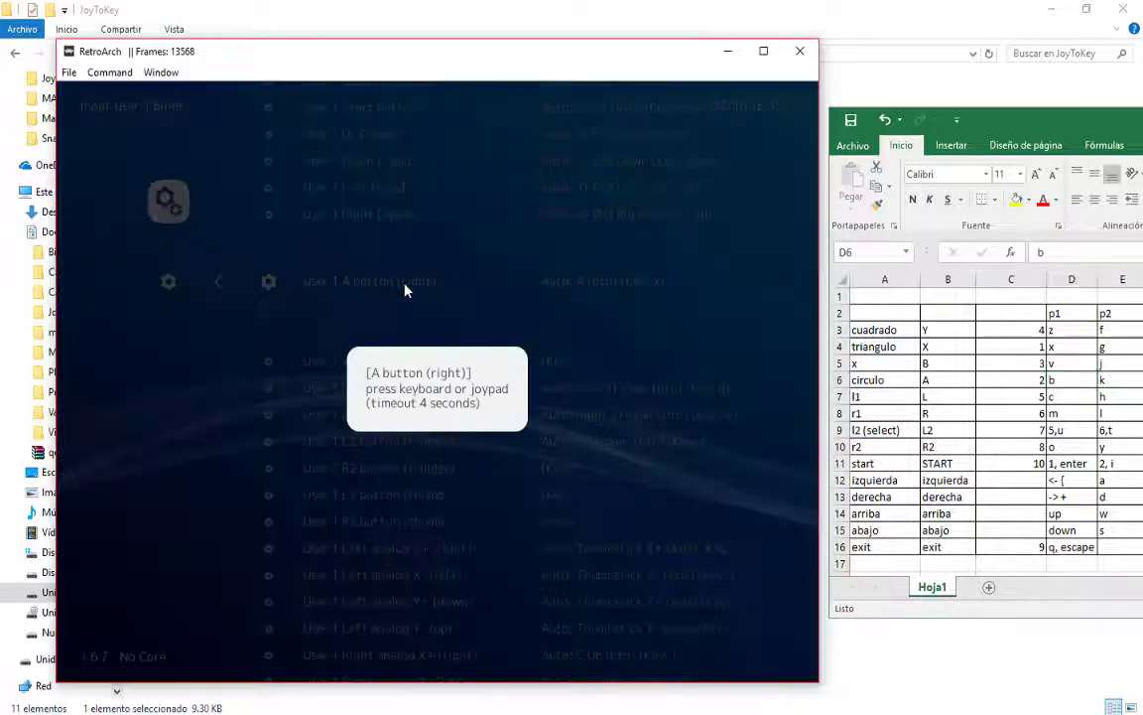
pyautogui.press('b')
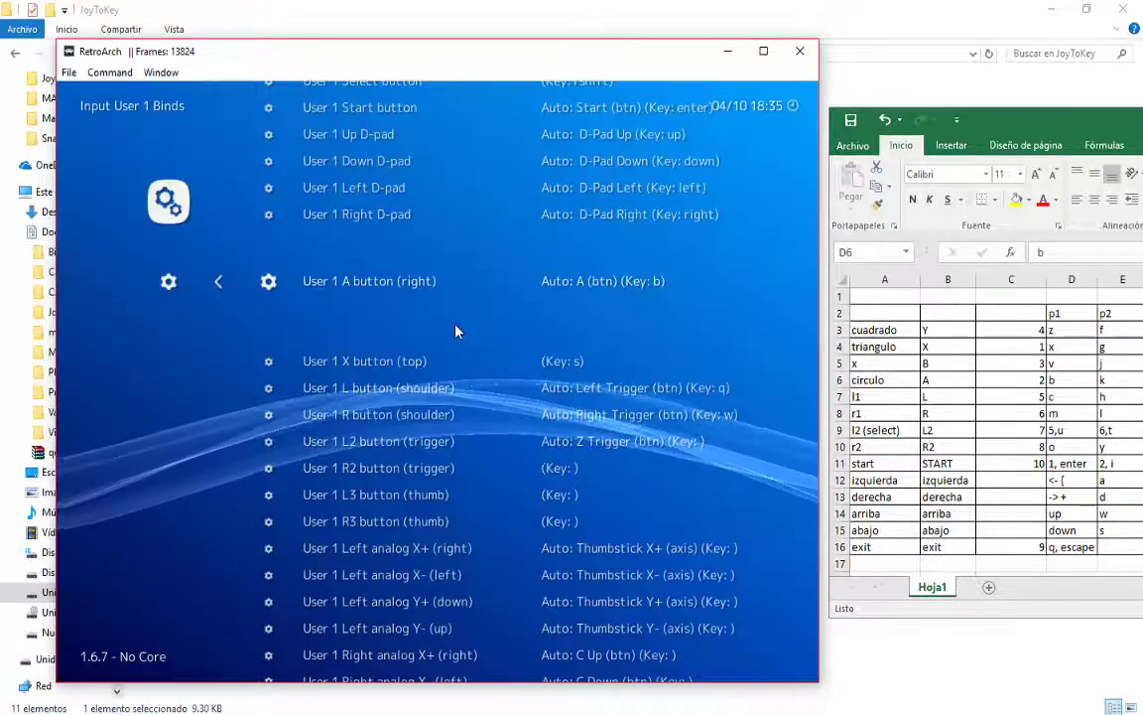
# Switch to the Excel key-mapping sheet and hide columns A and C.
pyautogui.press('Down')
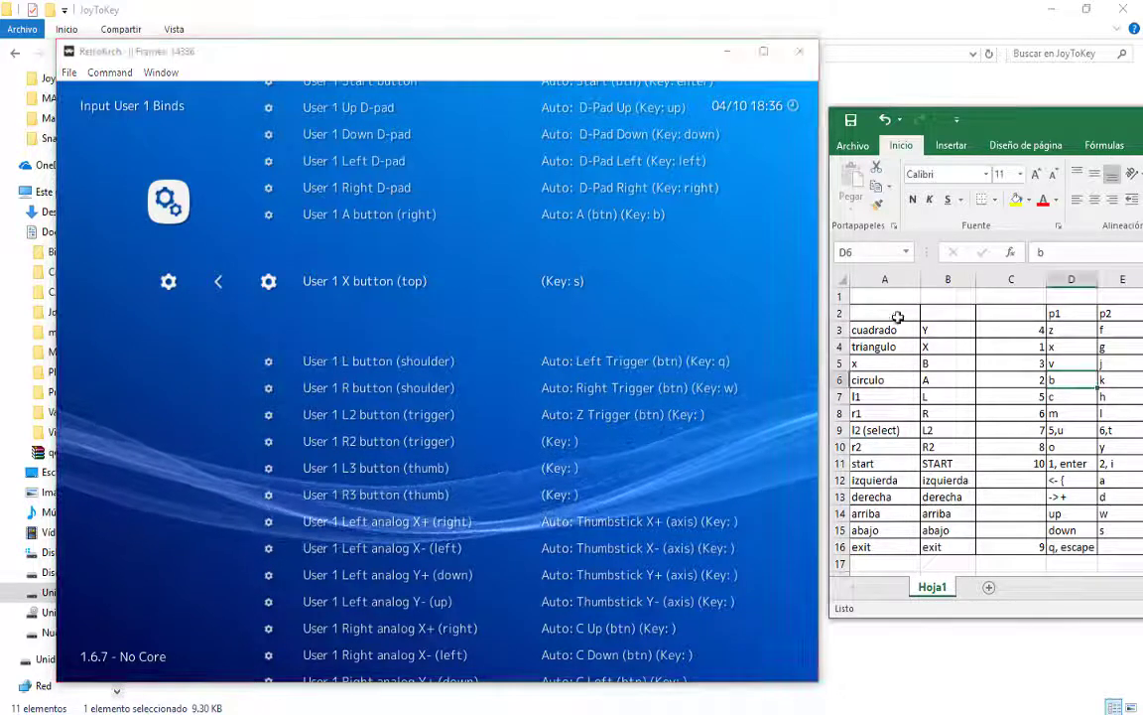
pyautogui.click(882, 278)
pyautogui.rightClick(884, 282)
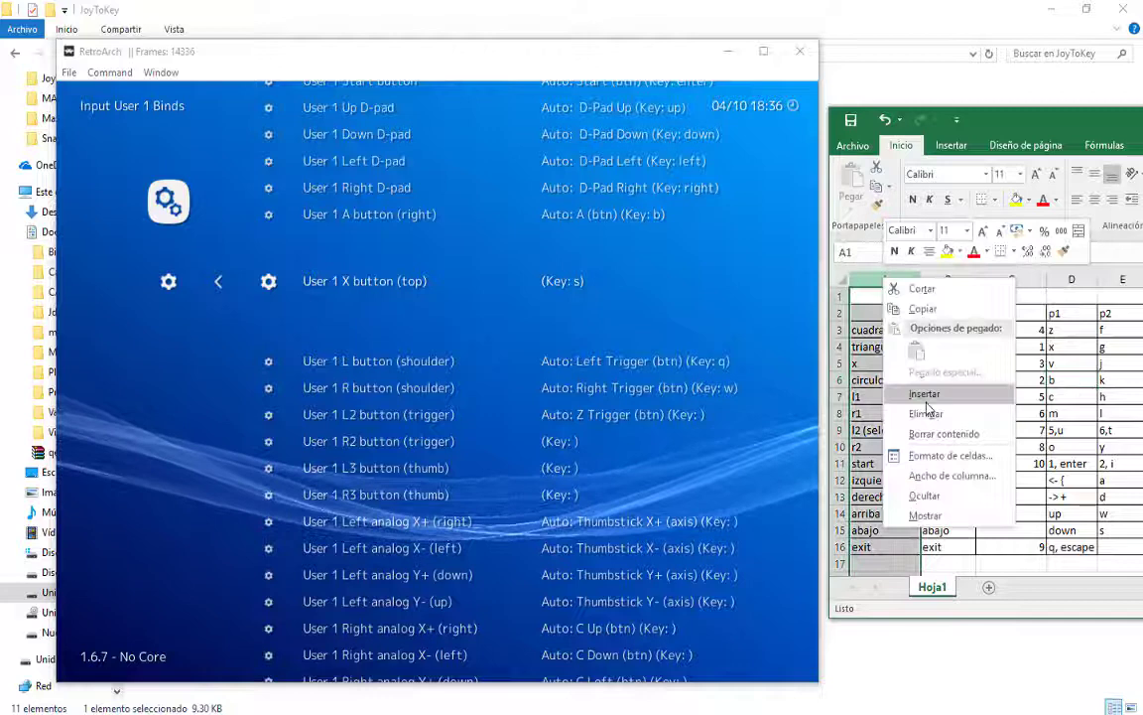
pyautogui.click(924, 495)
pyautogui.click(924, 279)
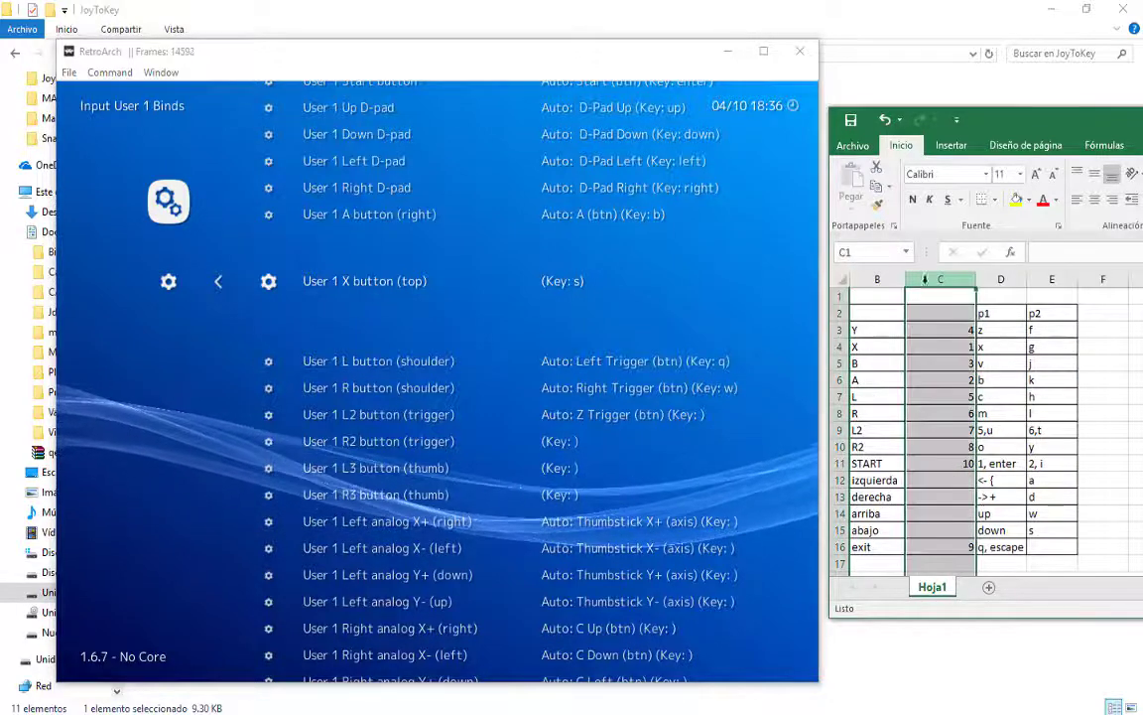
pyautogui.rightClick(926, 284)
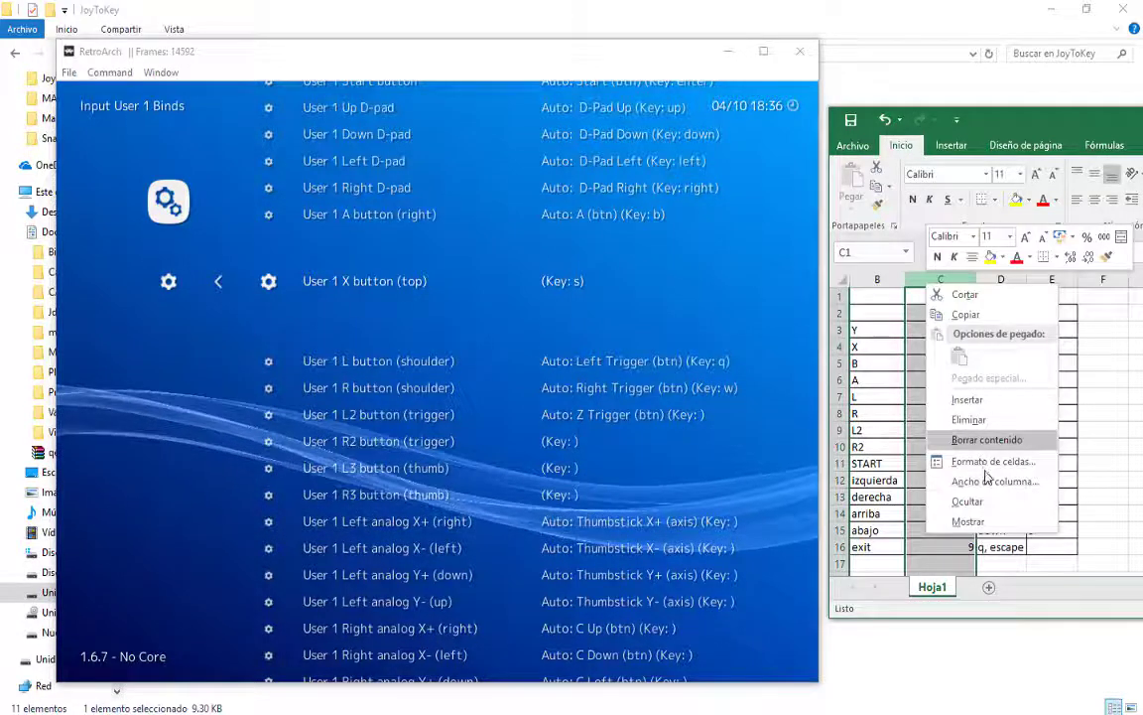
pyautogui.click(968, 501)
pyautogui.click(933, 409)
# Look up player 1's X key in the sheet, and in RetroArch bind User 1's X button to x and L shoulder button to c.
pyautogui.moveTo(894, 349); pyautogui.dragTo(912, 349)
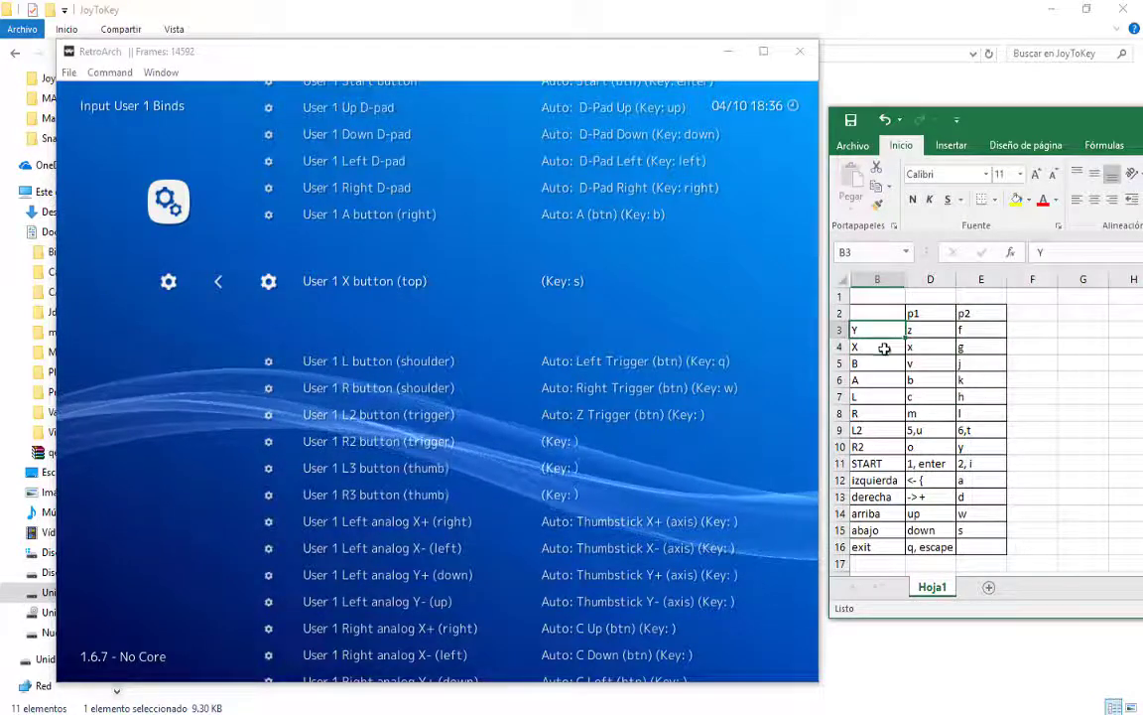
pyautogui.moveTo(885, 349); pyautogui.dragTo(909, 349)
pyautogui.click(915, 349)
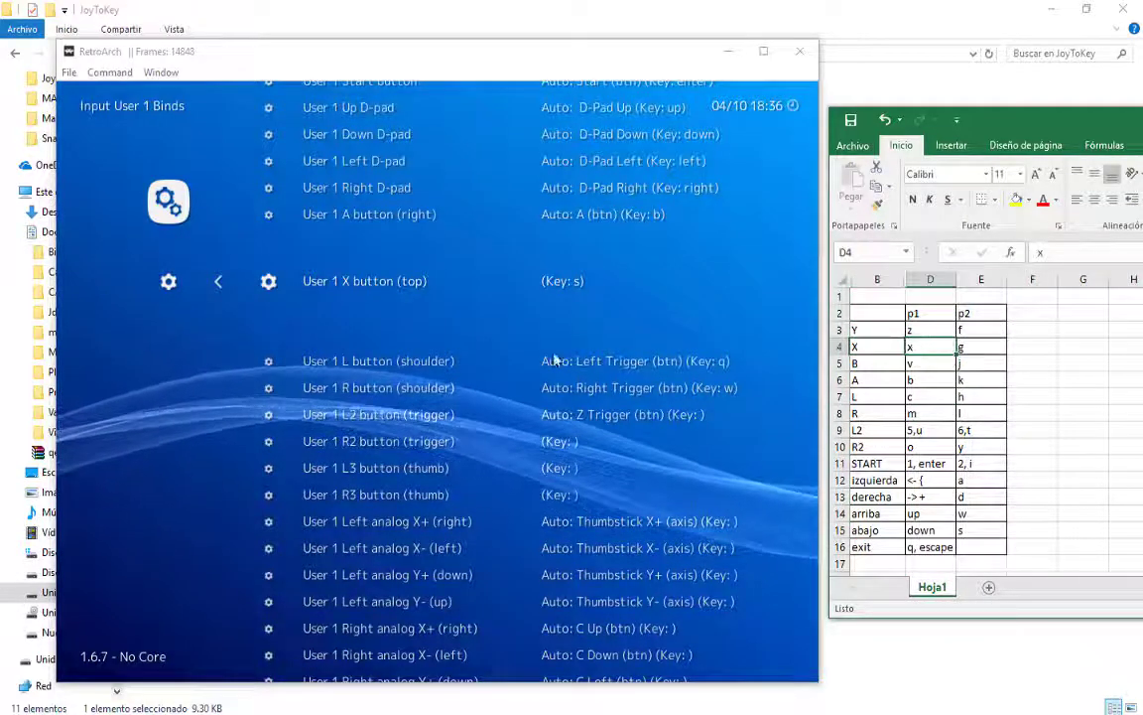
pyautogui.click(254, 61)
pyautogui.press('Return')
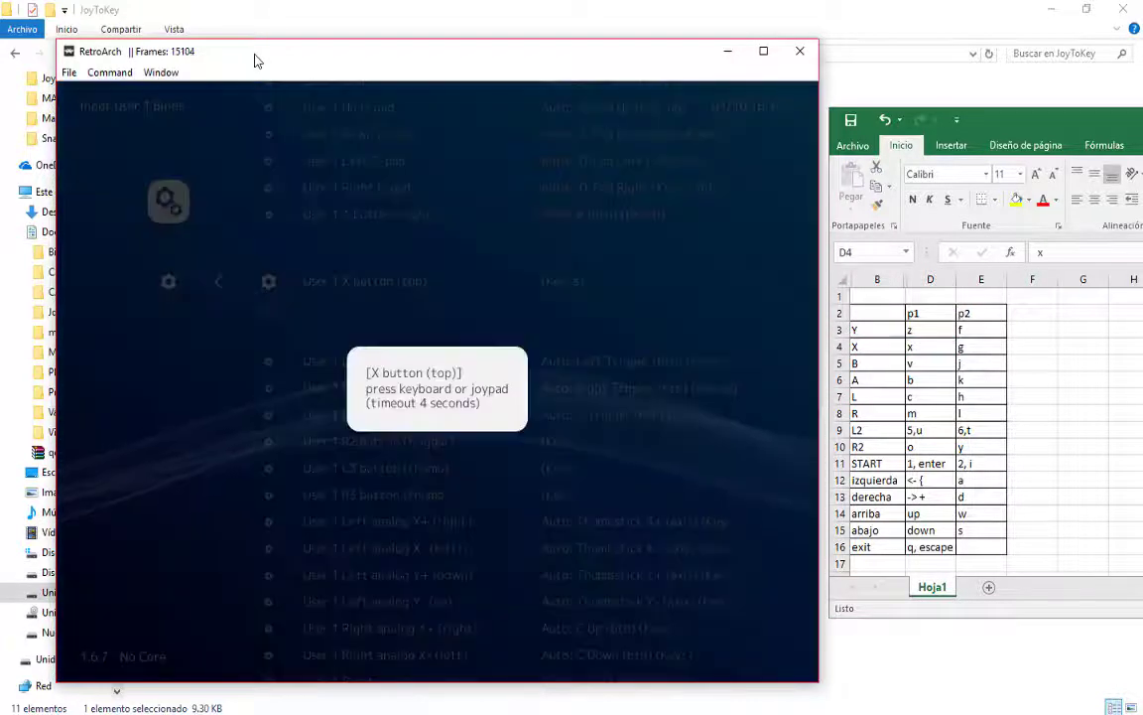
pyautogui.press('x')
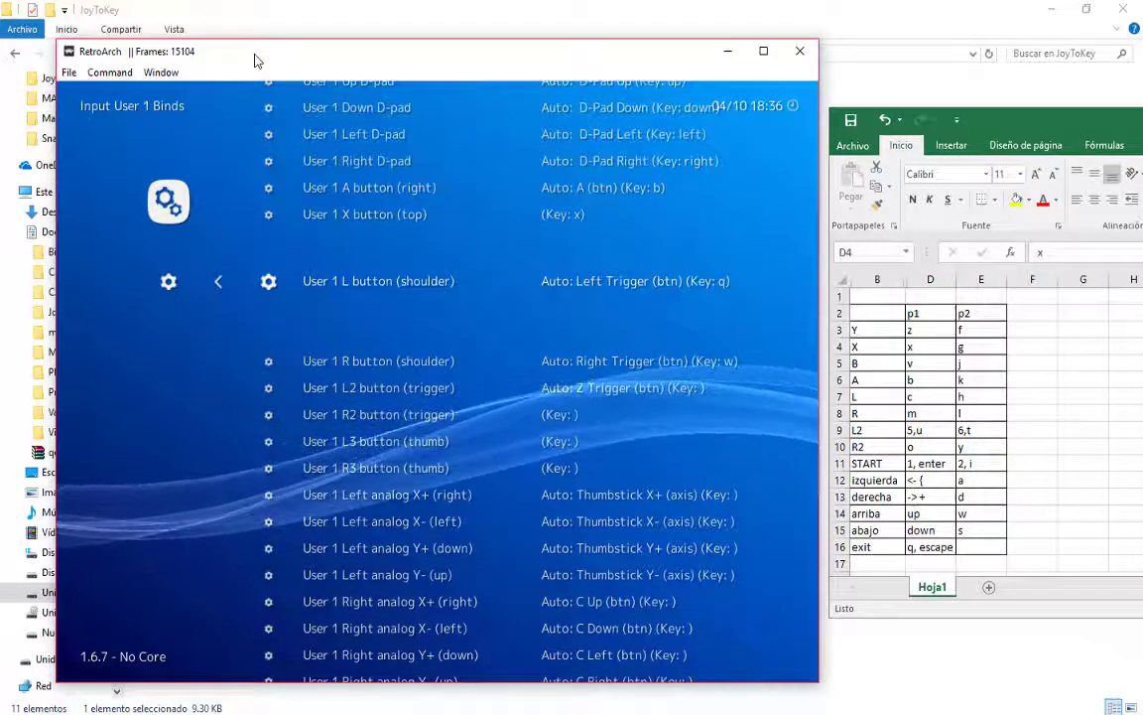
pyautogui.press('Return')
pyautogui.press('c')
pyautogui.press('Down')
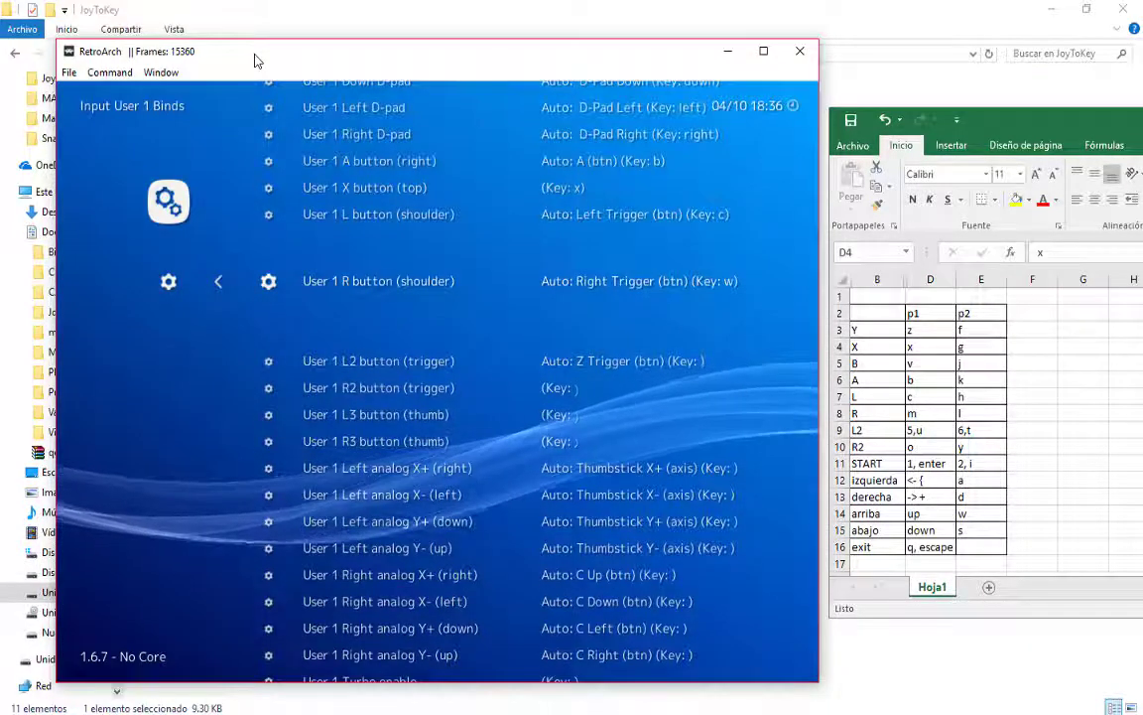
# Bind User 1's R shoulder button to m and the L2 trigger to u.
pyautogui.press('Return')
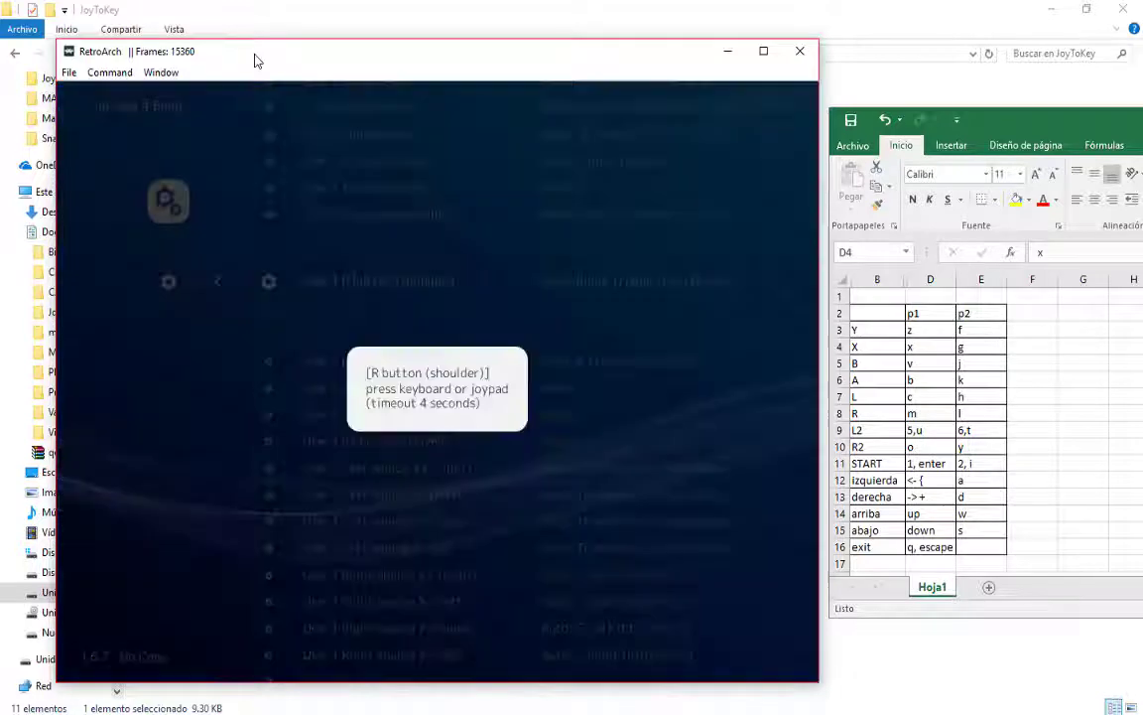
pyautogui.press('m')
pyautogui.press('Down')
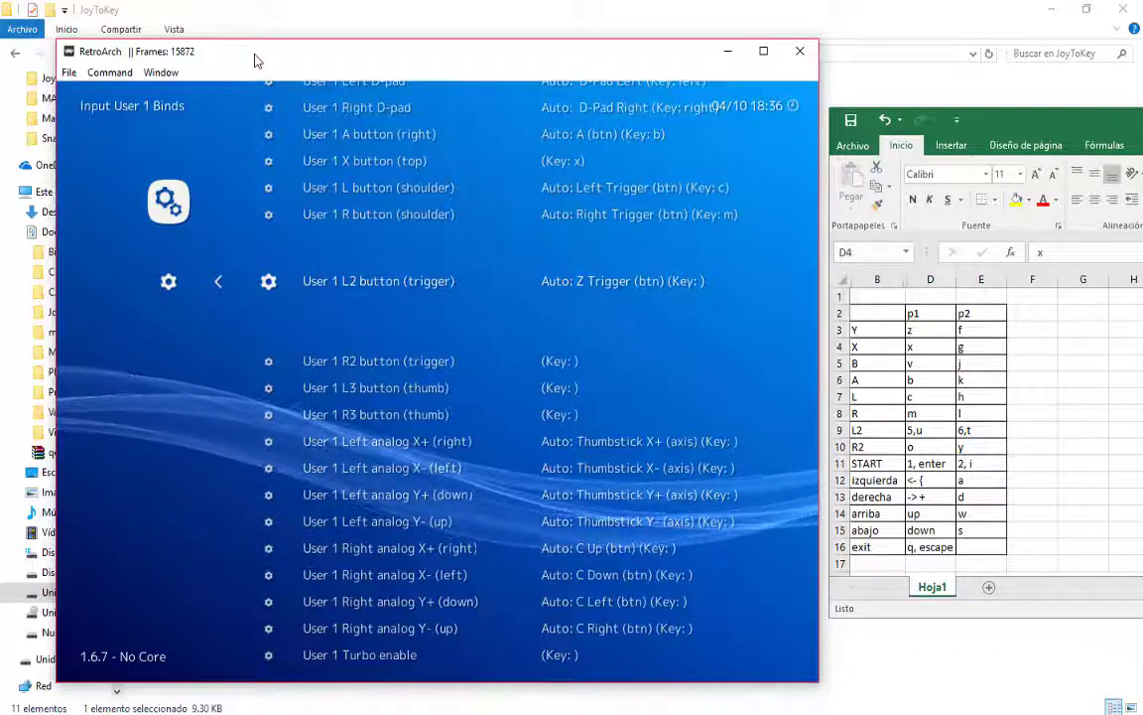
pyautogui.press('Return')
pyautogui.press('u')
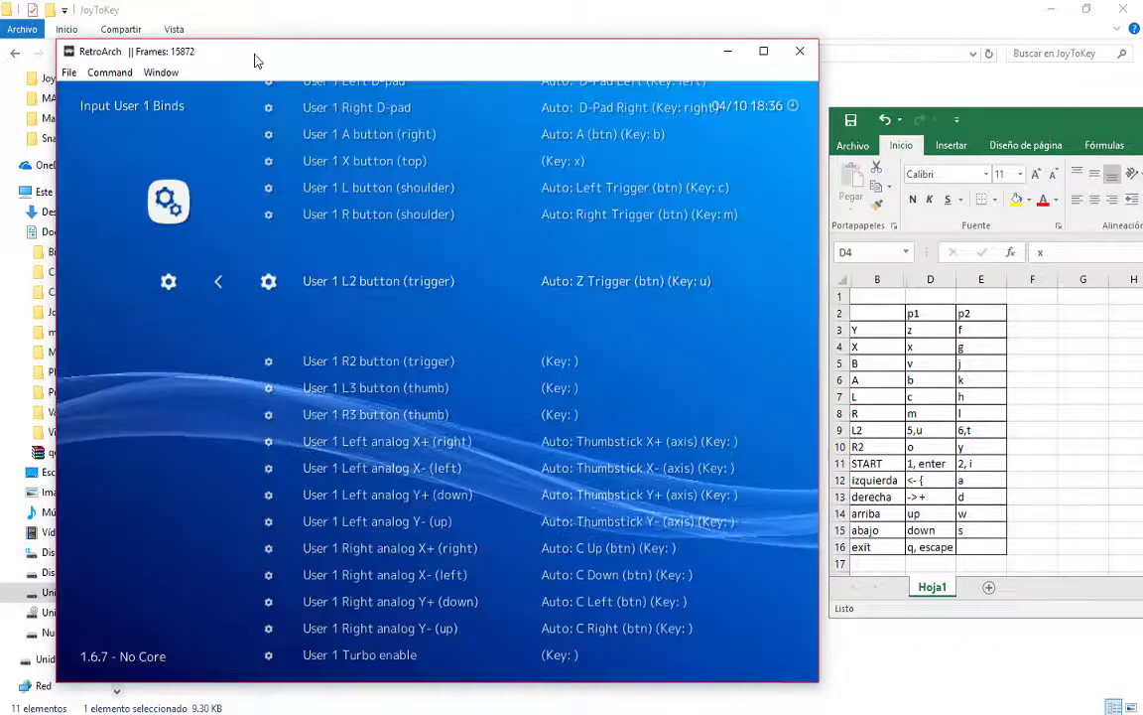
pyautogui.press('Down')
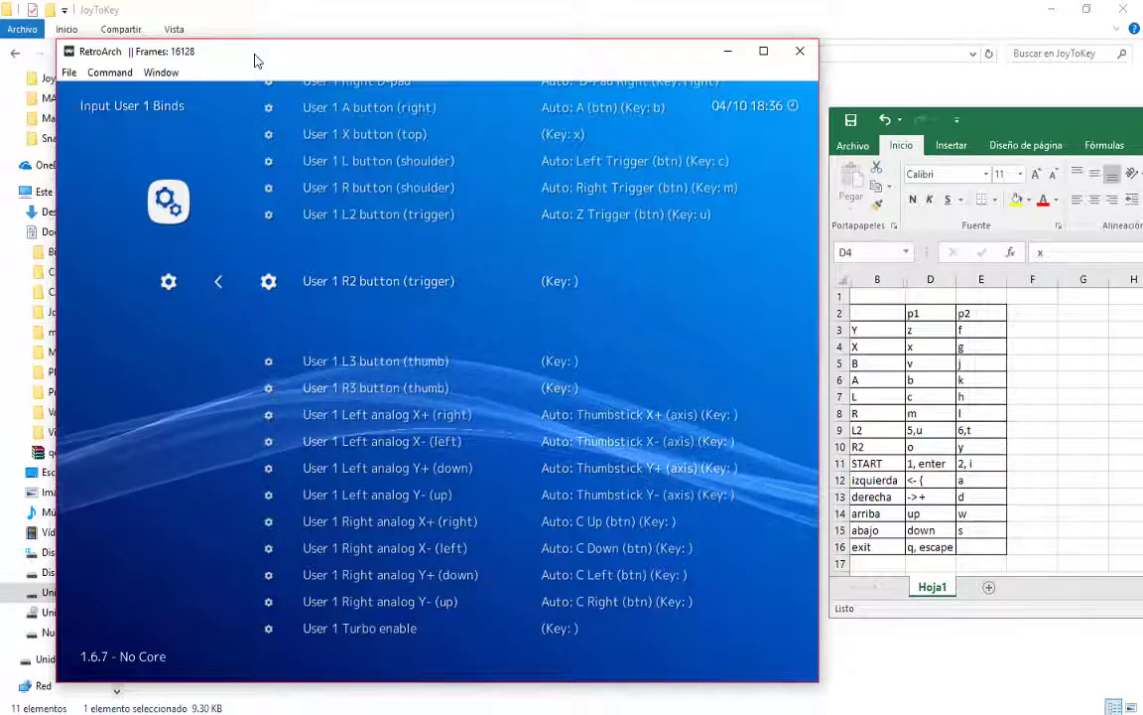
# Bind User 1's R2 trigger to o and check the L3 and R3 rows in the Excel sheet.
pyautogui.press('Return')
pyautogui.press('o')
pyautogui.press('Down')
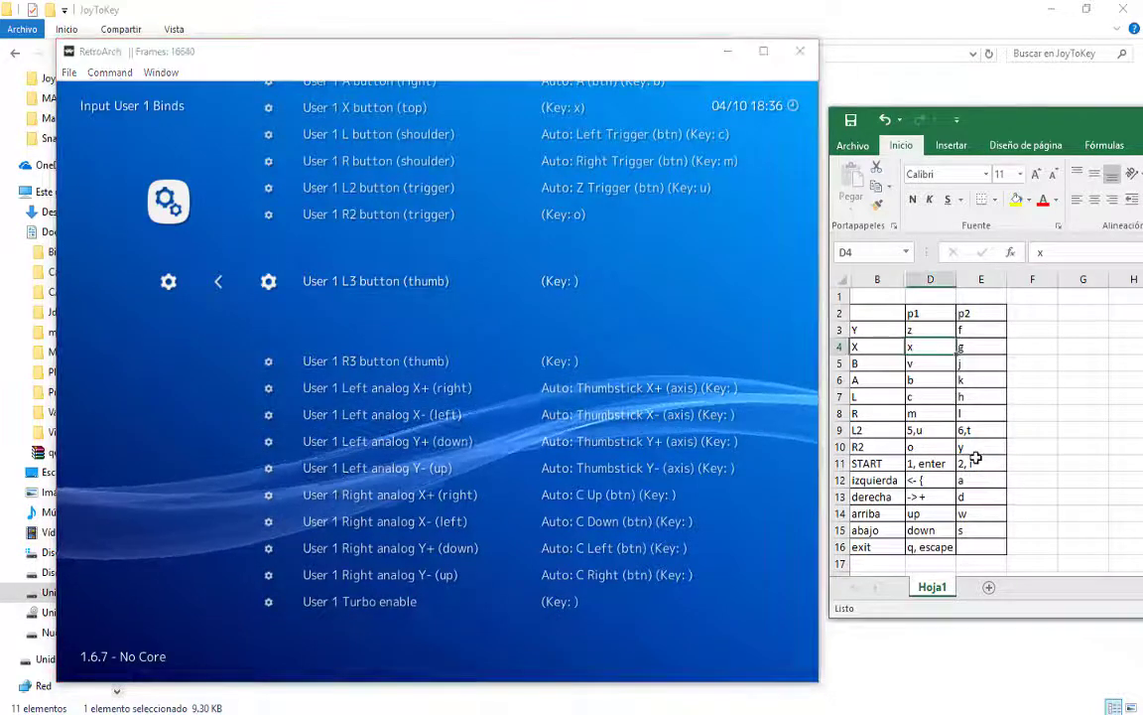
pyautogui.scroll(-3, 967, 465)
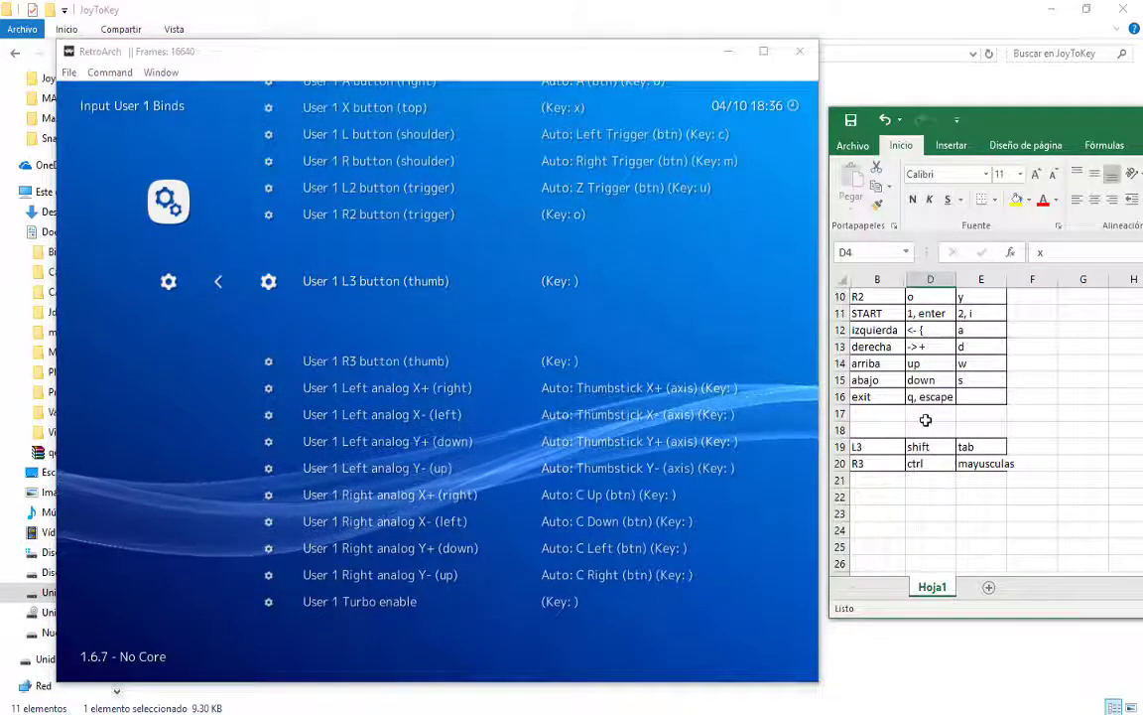
pyautogui.scroll(3, 925, 420)
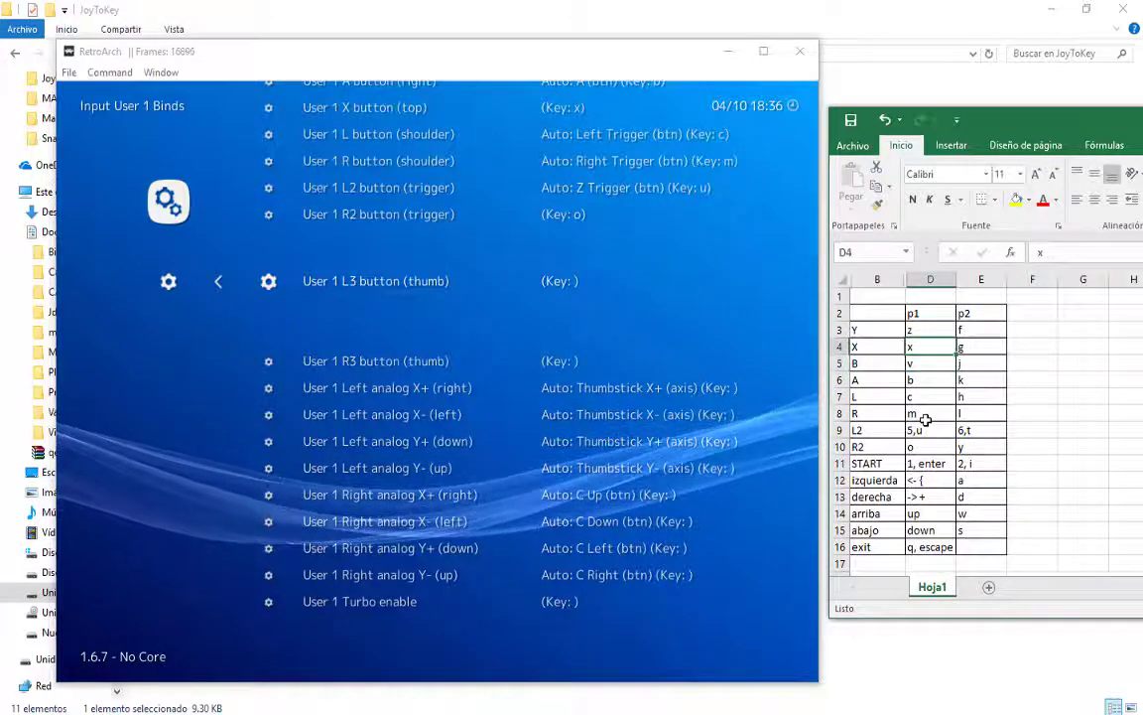
# Back in RetroArch, bind User 1's B button to v and the Y button to z.
pyautogui.click(546, 55)
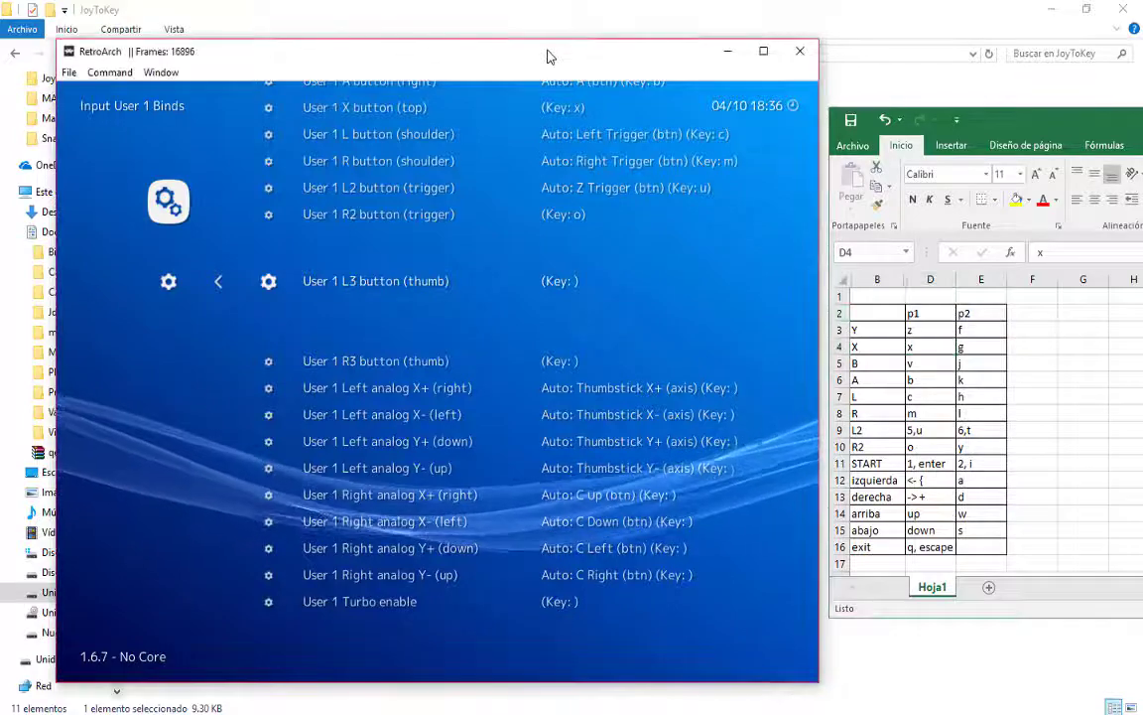
pyautogui.press('Up')
pyautogui.press('Up')
pyautogui.press('Up')
pyautogui.press('Up')
pyautogui.press('Up')
pyautogui.press('Up')
pyautogui.press('Up')
pyautogui.press('Up')
pyautogui.press('Up')
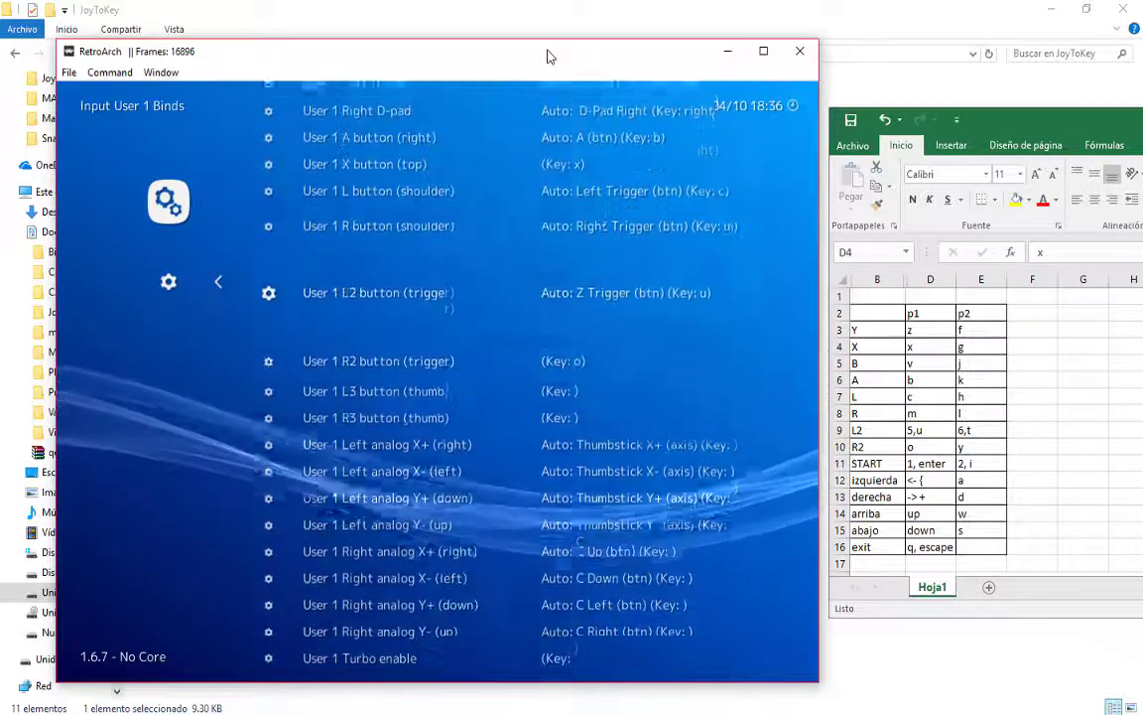
pyautogui.press('Up')
pyautogui.press('Up')
pyautogui.press('Up')
pyautogui.press('Up')
pyautogui.press('Up')
pyautogui.press('Up')
pyautogui.press('Up')
pyautogui.press('Up')
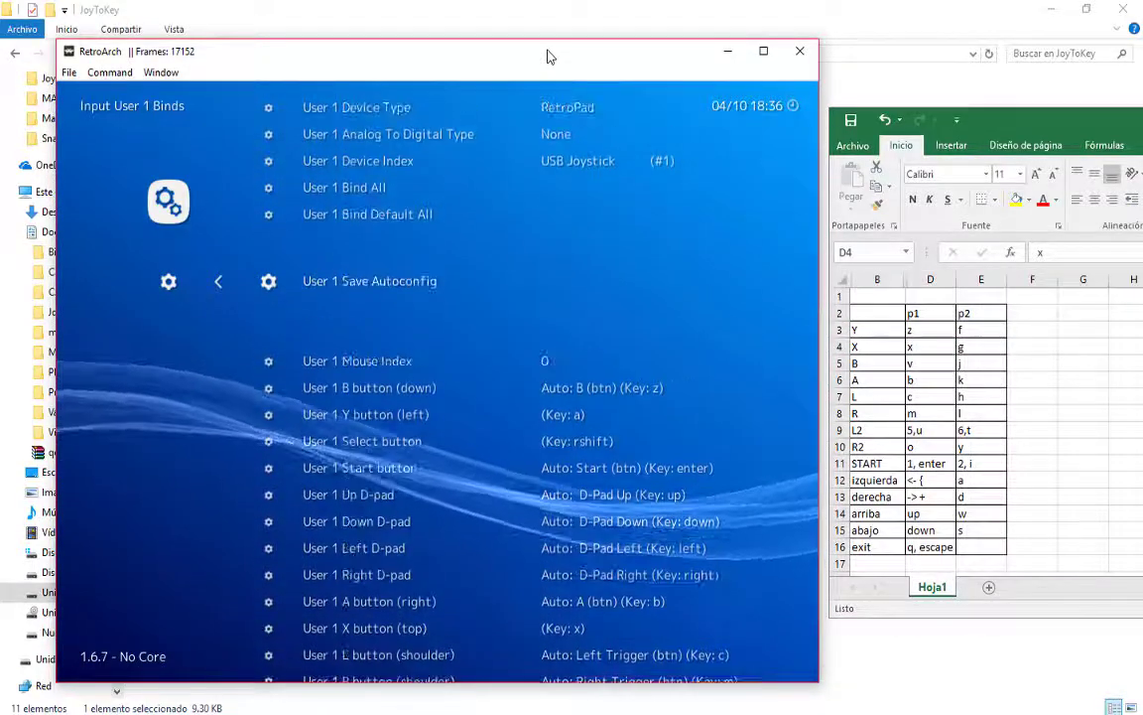
pyautogui.press('Down')
pyautogui.press('Down')
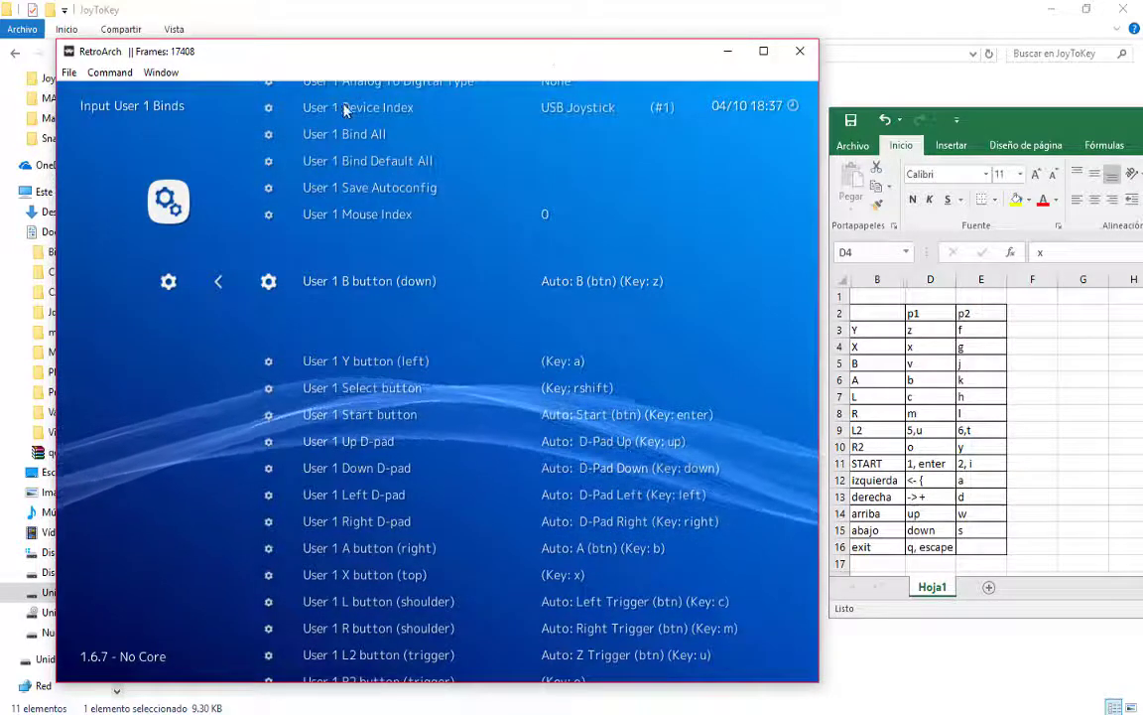
pyautogui.click(349, 288)
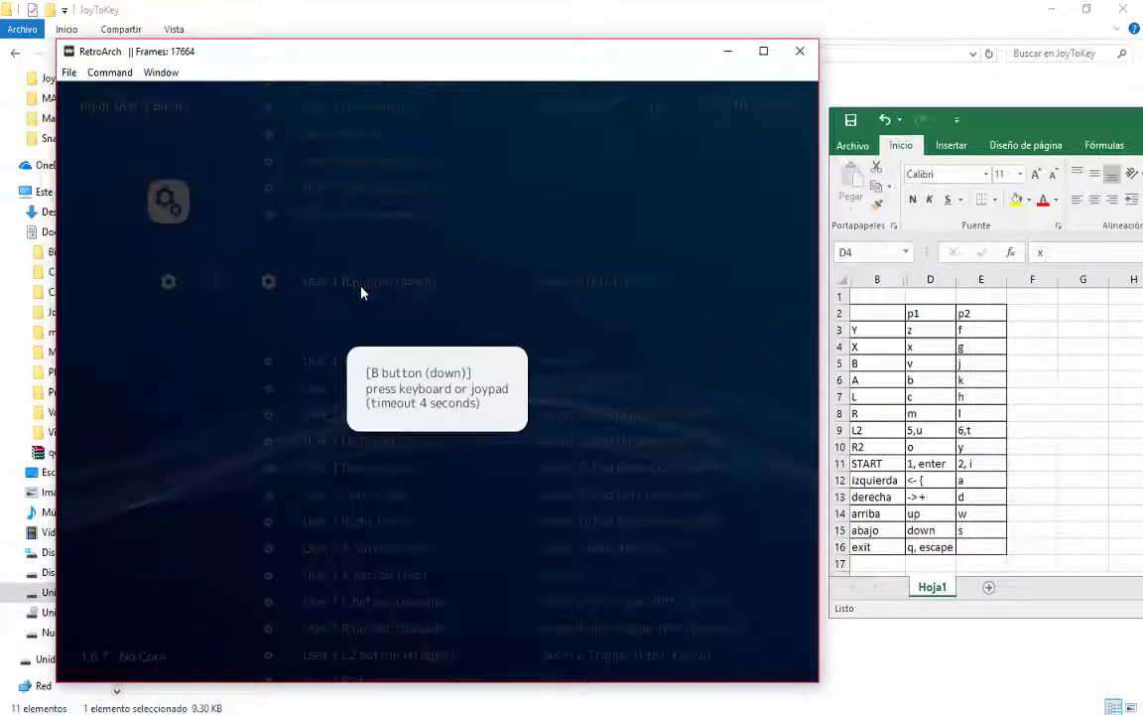
pyautogui.press('v')
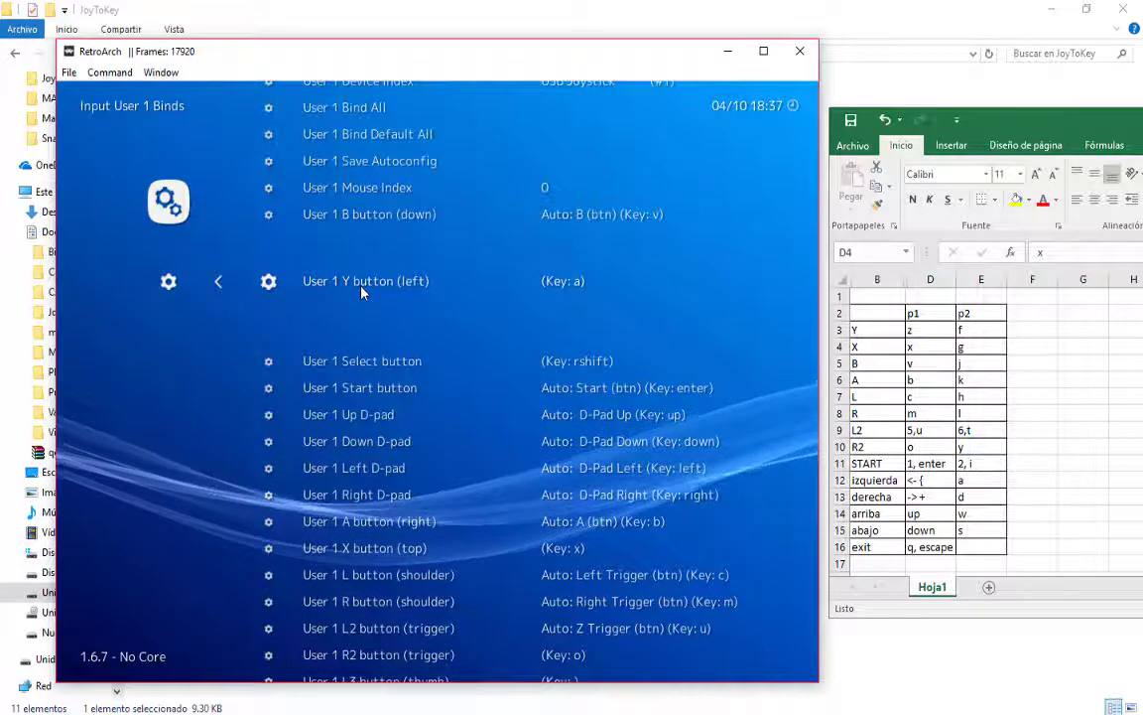
pyautogui.press('Return')
pyautogui.press('z')
pyautogui.press('Down')
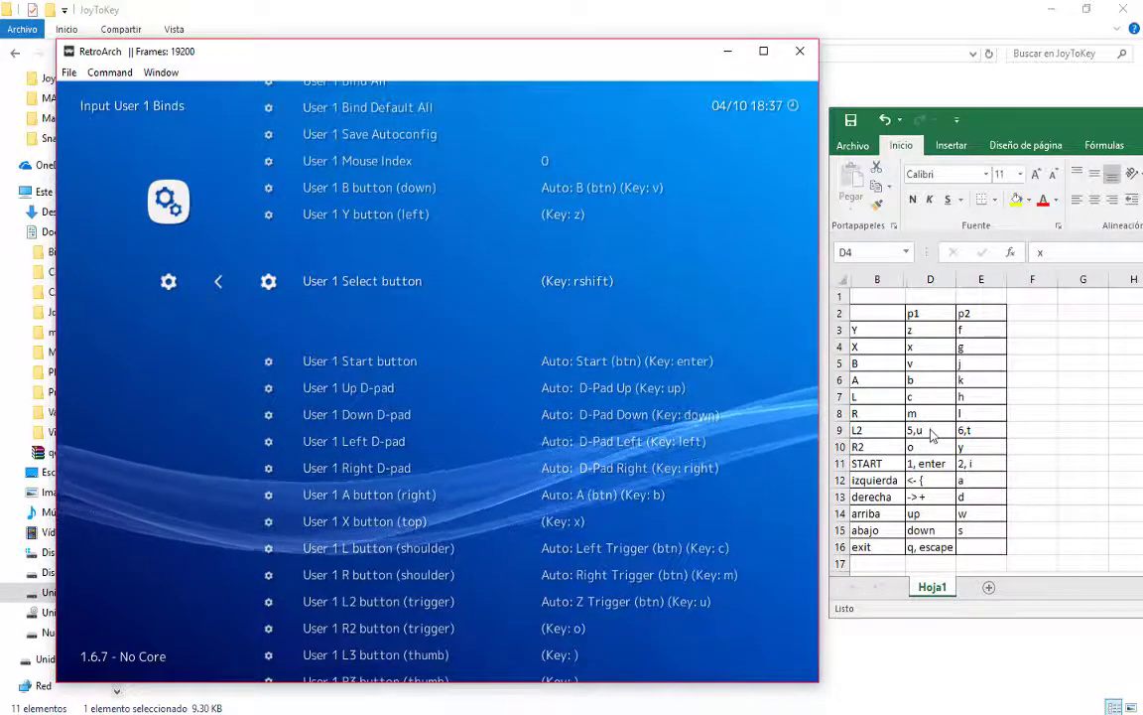
# Bind User 1's Select button to u and the Start button to enter.
pyautogui.press('Return')
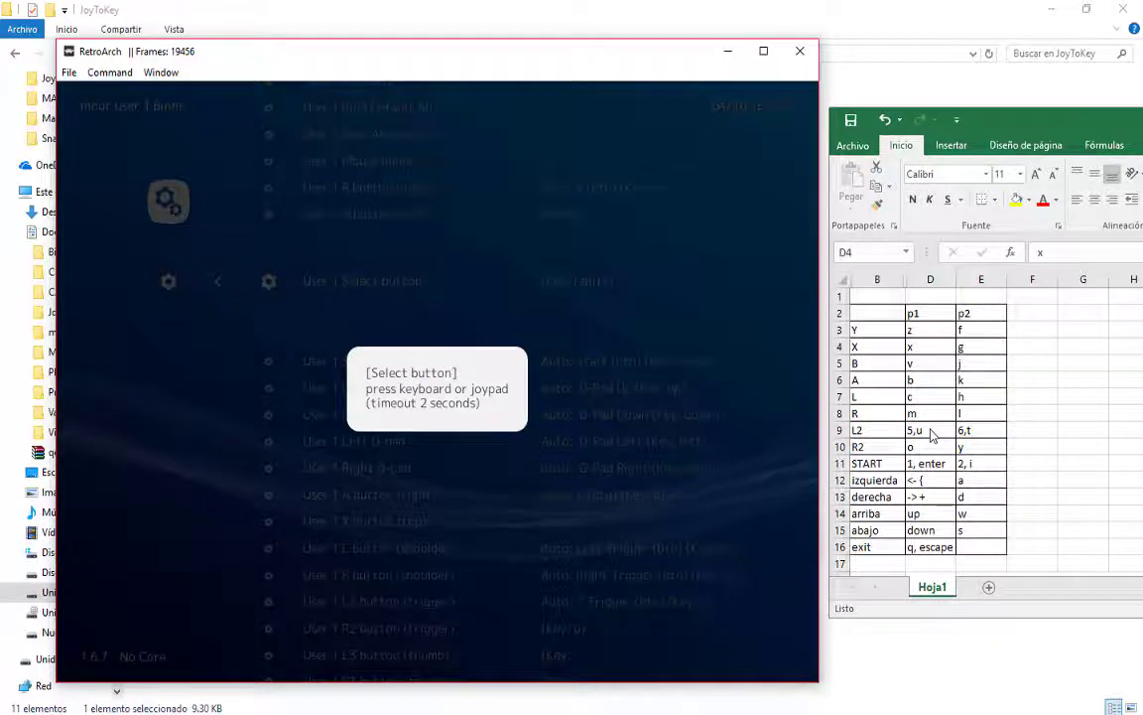
pyautogui.press('u')
pyautogui.press('Down')
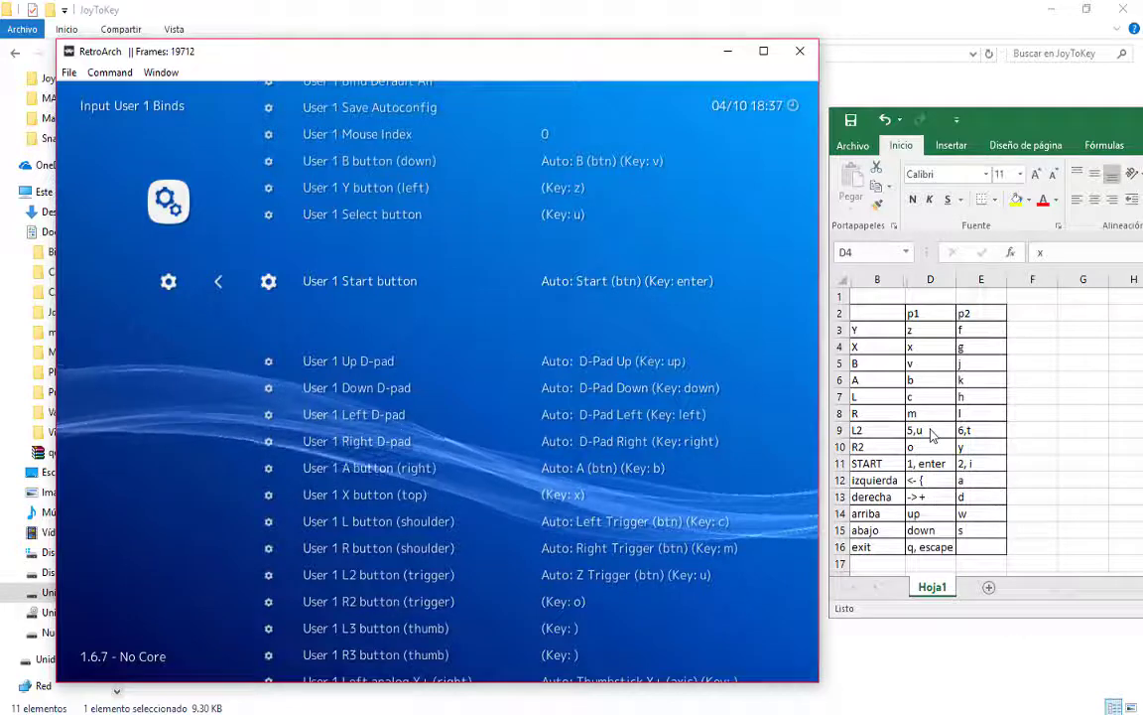
pyautogui.press('Return')
pyautogui.press('Return')
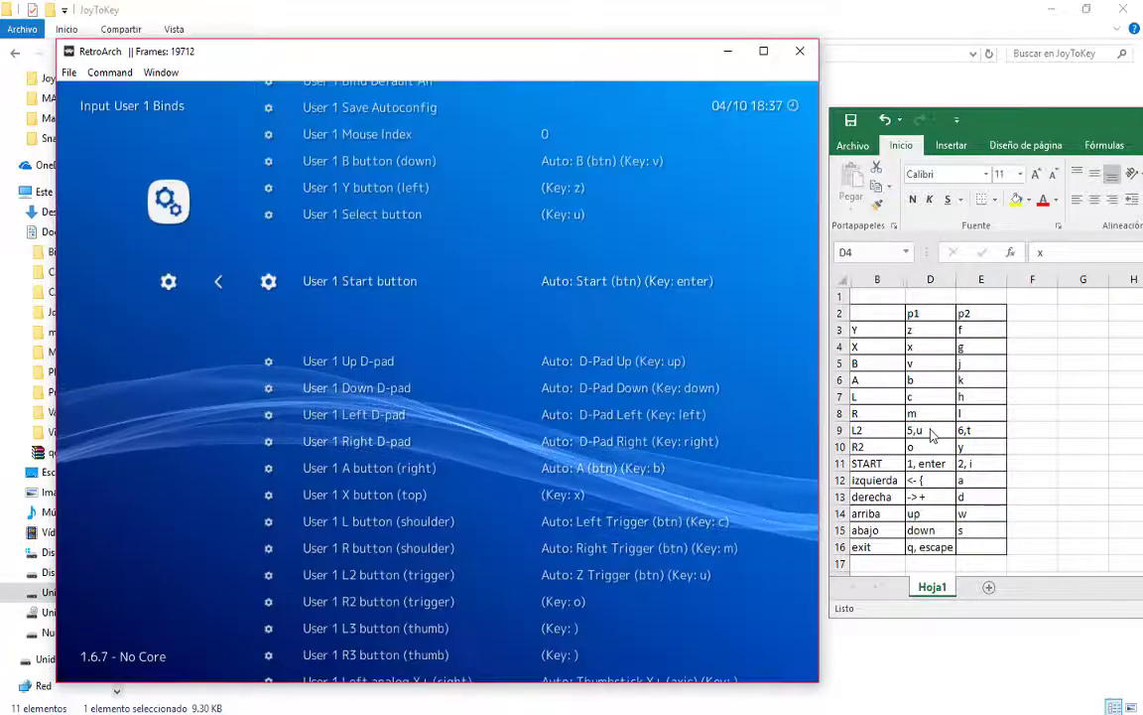
pyautogui.press('Down')
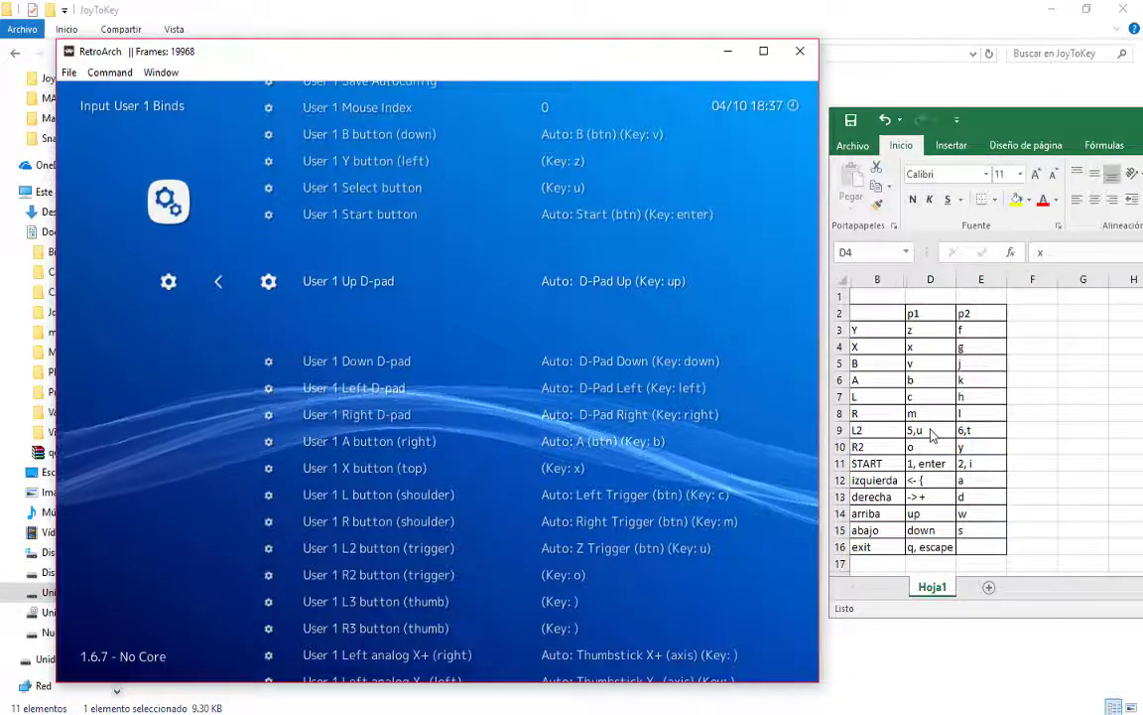
# Review User 1's input binds from the D-pad through the analog entries and back up to the device settings, comparing them with the sheet's p1 column.
pyautogui.press('Down')
pyautogui.press('Down')
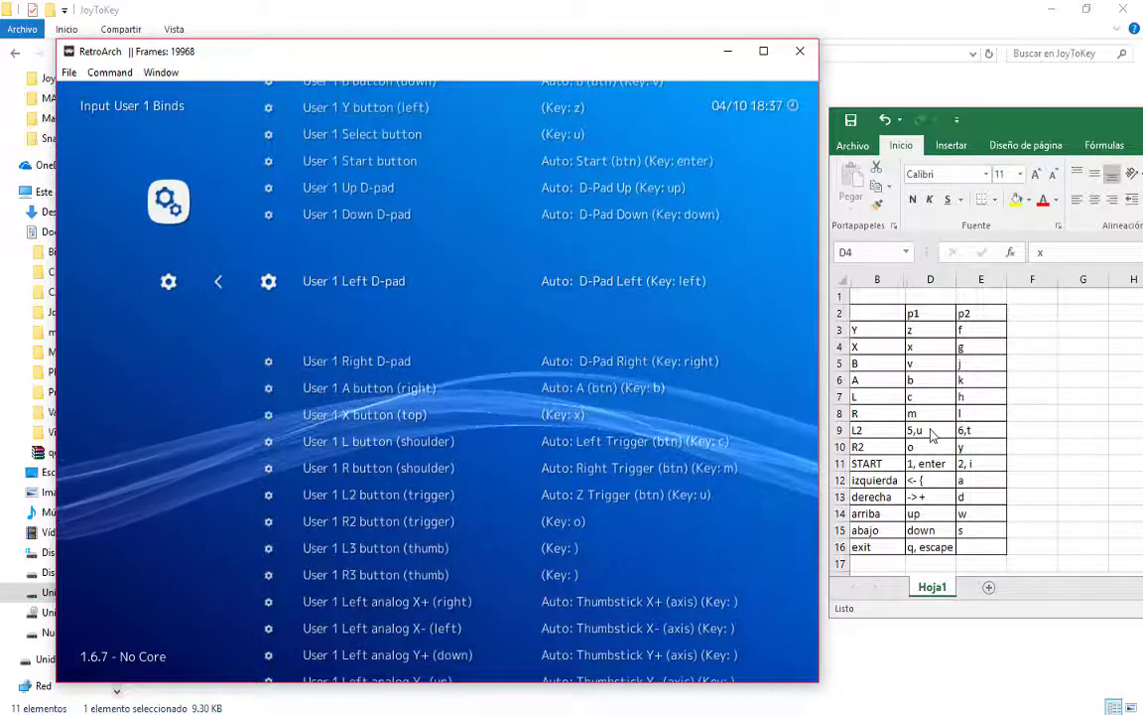
pyautogui.press('Down')
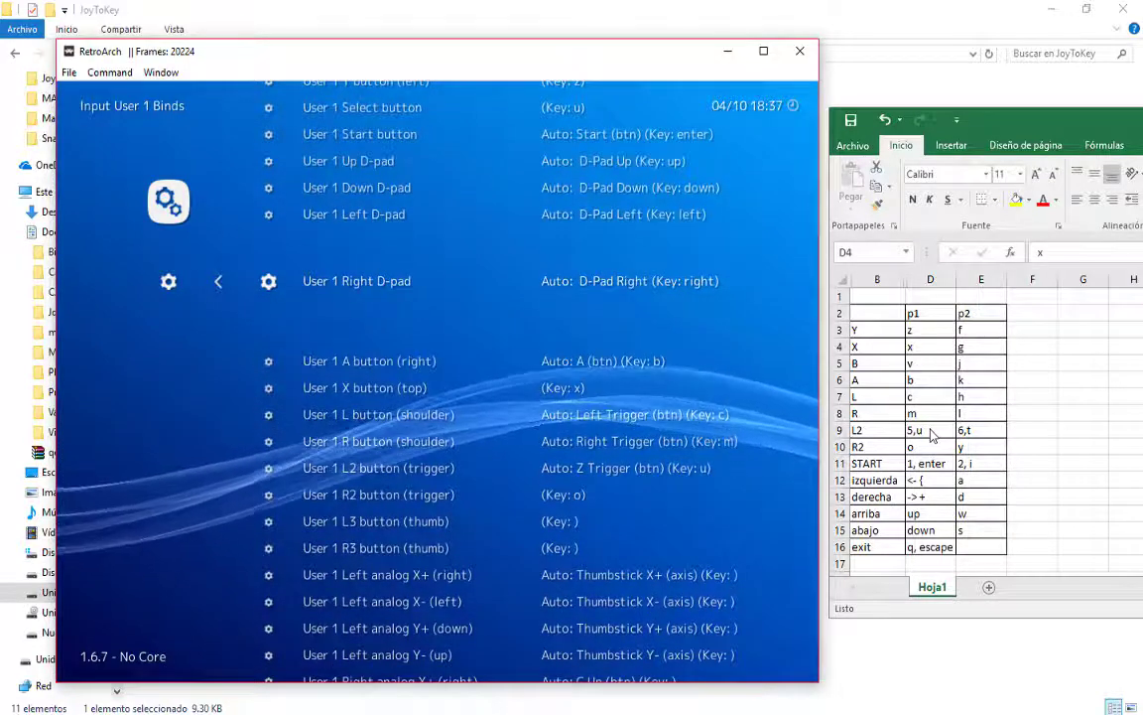
pyautogui.press('Down')
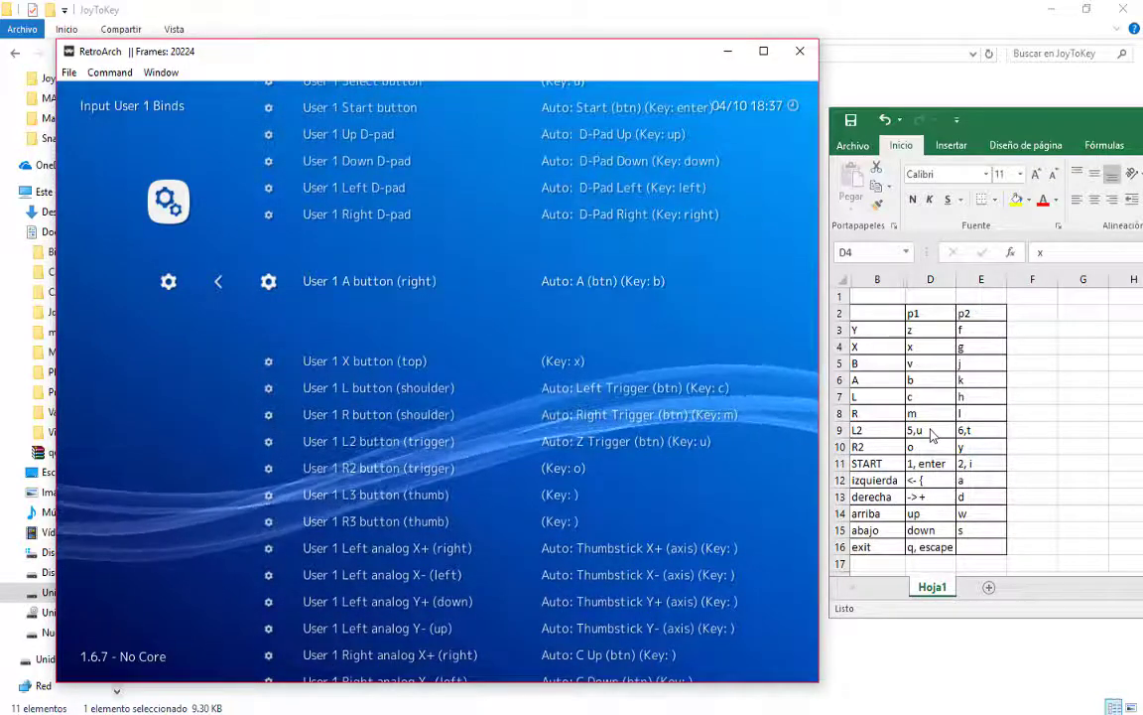
pyautogui.press('Down')
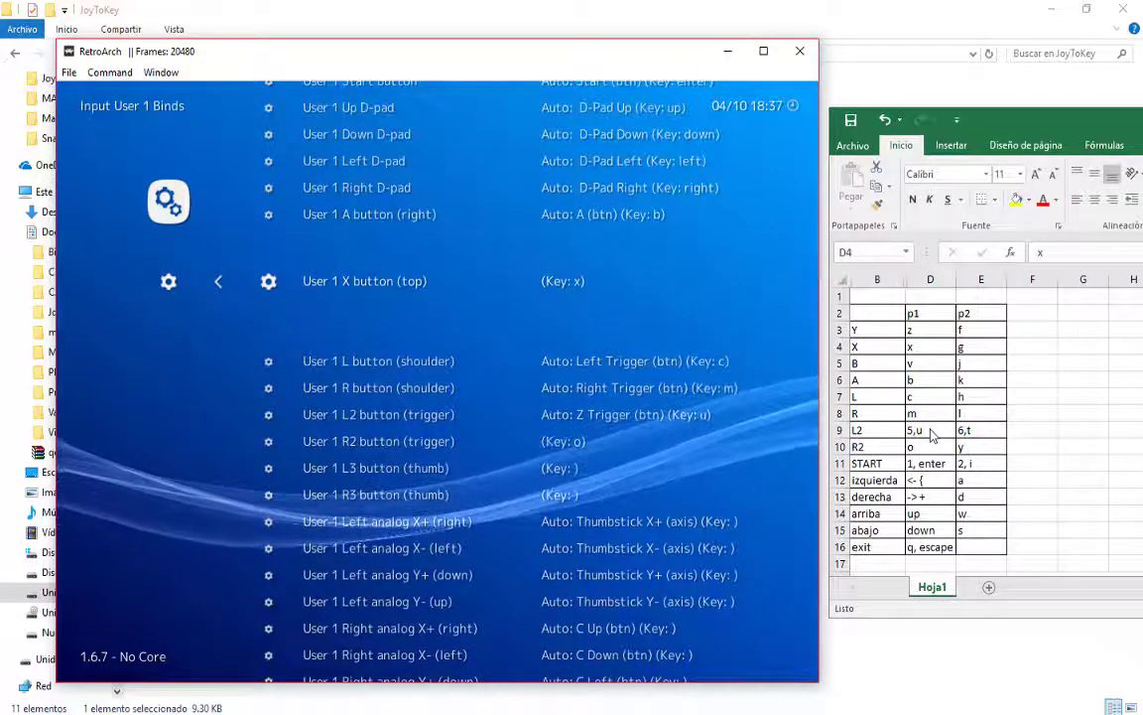
pyautogui.press('Down')
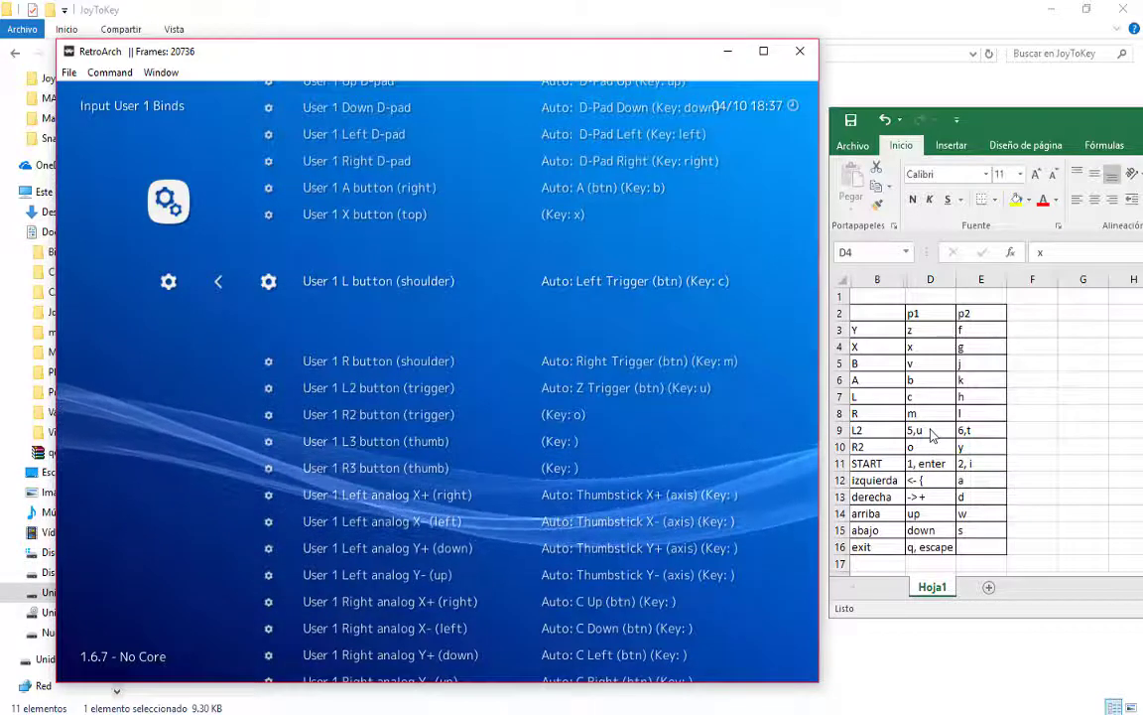
pyautogui.press('Down')
pyautogui.press('Down')
pyautogui.press('Down')
pyautogui.press('Down')
pyautogui.press('Down')
pyautogui.press('Down')
pyautogui.press('Down')
pyautogui.press('Down')
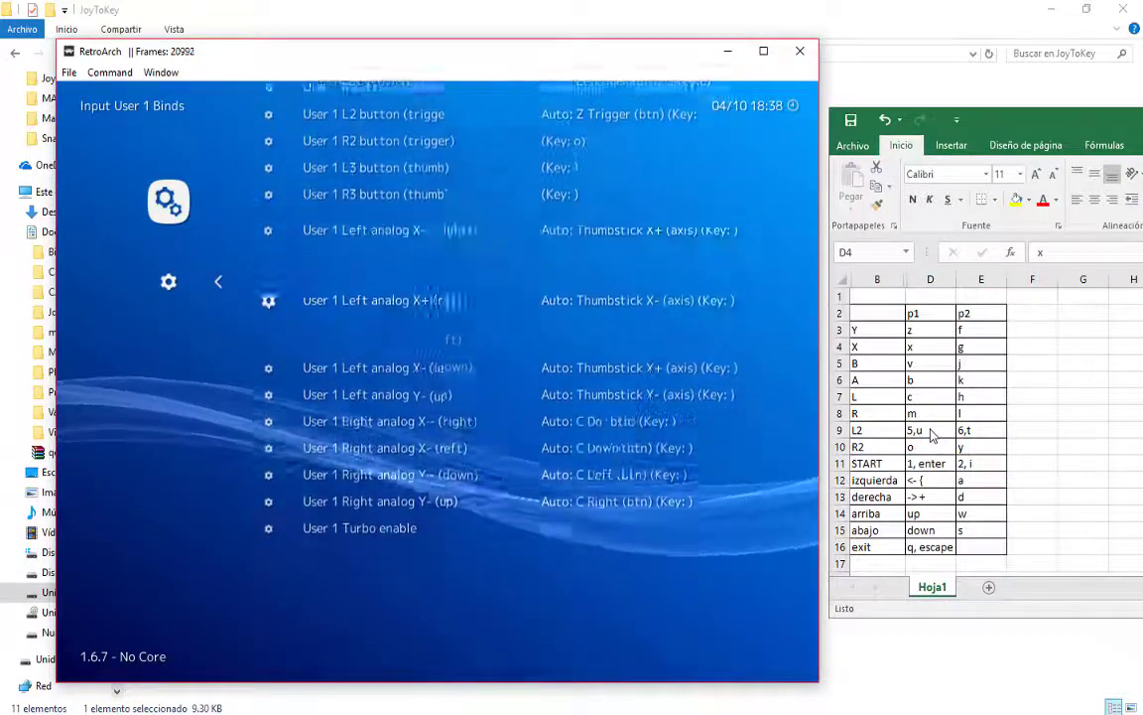
pyautogui.press('Up')
pyautogui.press('Up')
pyautogui.press('Up')
pyautogui.press('Up')
pyautogui.press('Up')
pyautogui.press('Up')
pyautogui.press('Up')
pyautogui.press('Up')
pyautogui.press('Up')
pyautogui.press('Up')
pyautogui.press('Up')
pyautogui.press('Up')
pyautogui.press('Up')
pyautogui.press('Up')
pyautogui.press('Up')
pyautogui.press('Up')
pyautogui.press('Up')
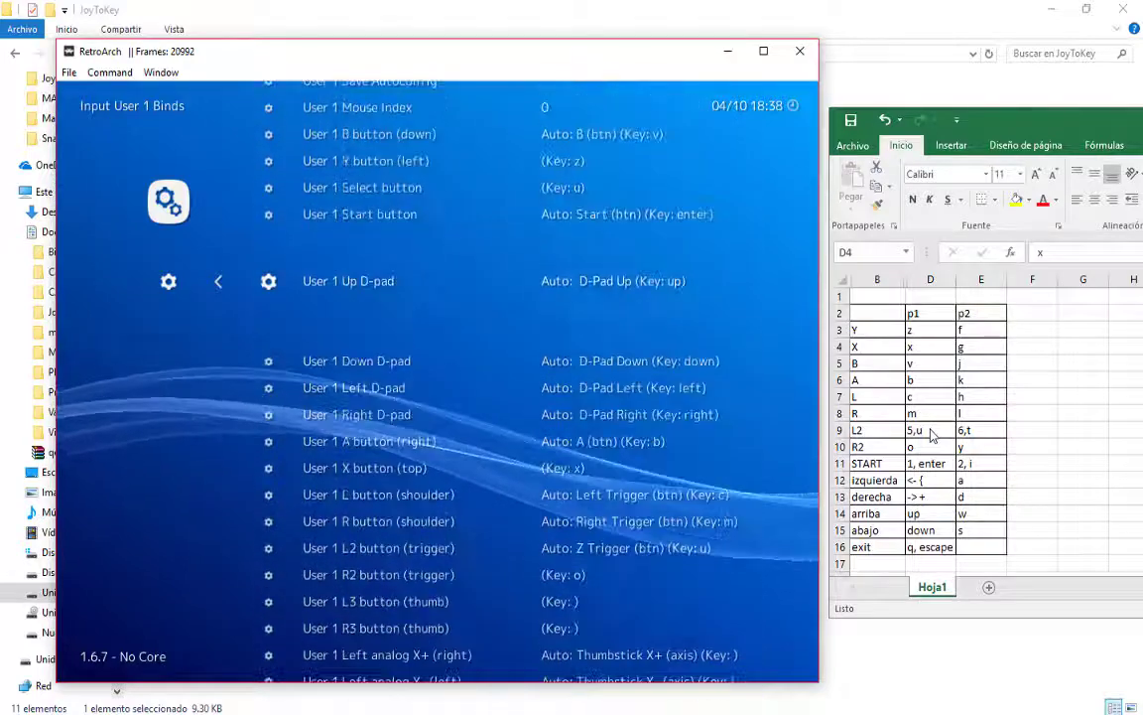
pyautogui.press('Up')
pyautogui.press('Up')
pyautogui.press('Up')
pyautogui.press('Up')
pyautogui.press('Up')
pyautogui.press('Up')
pyautogui.press('Up')
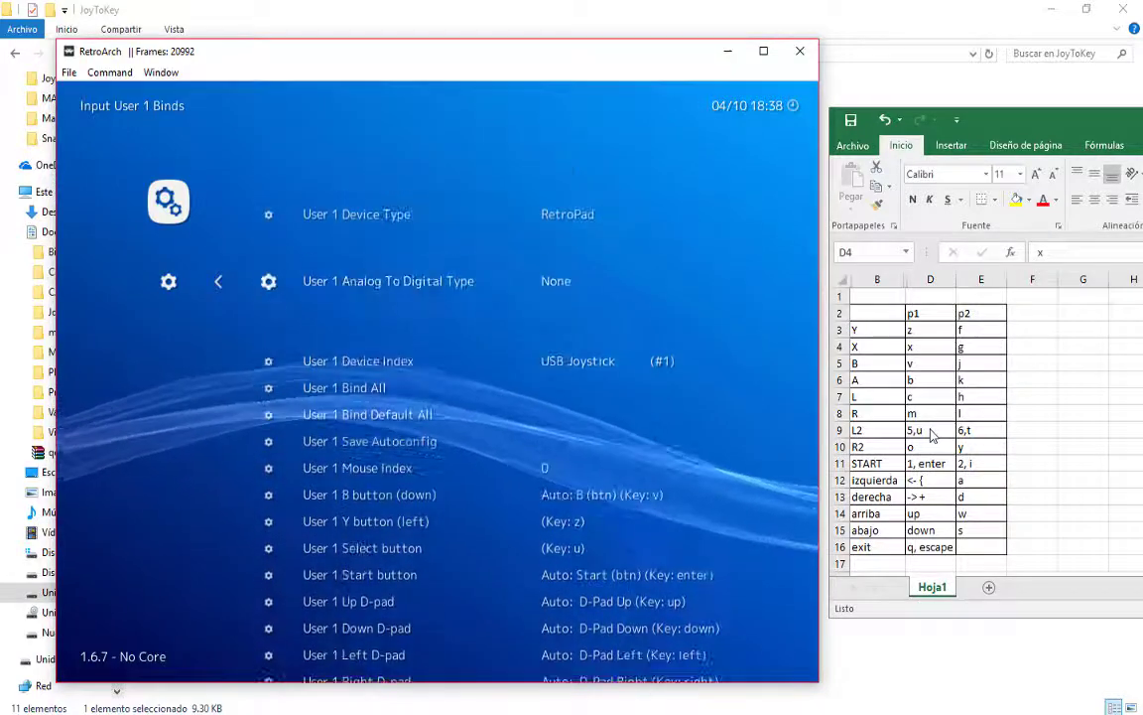
# Leave User 1's input binds and open the input binds for User 2.
pyautogui.press('Up')
pyautogui.press('Up')
pyautogui.press('BackSpace')
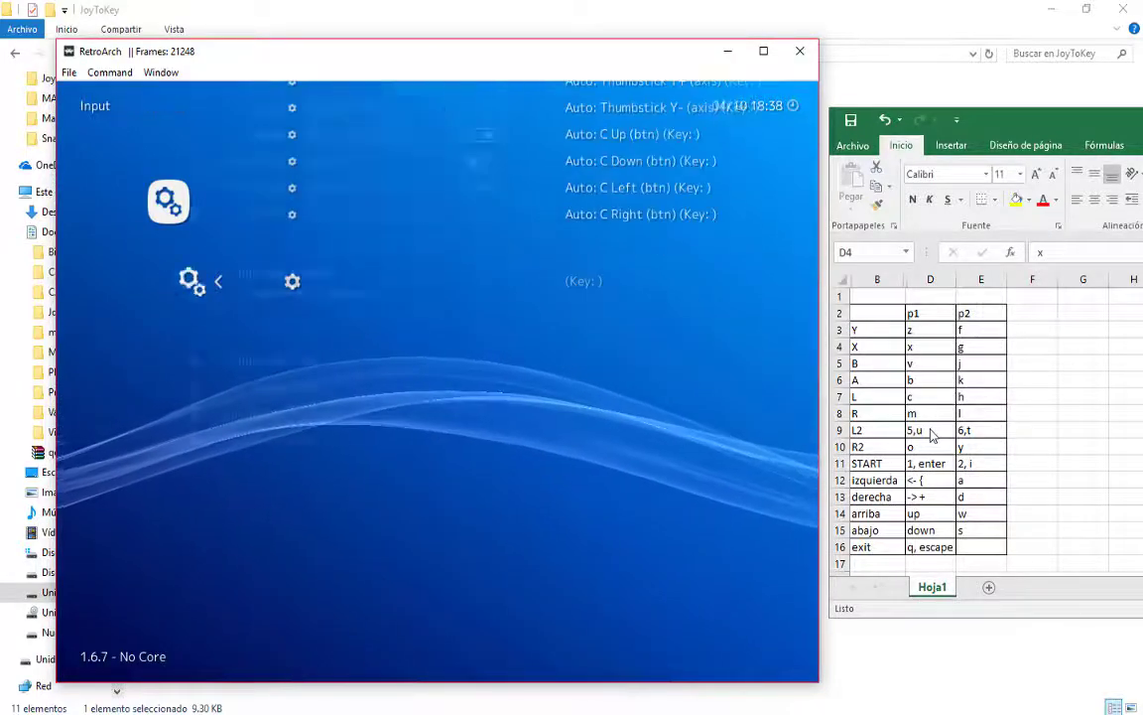
pyautogui.press('Down')
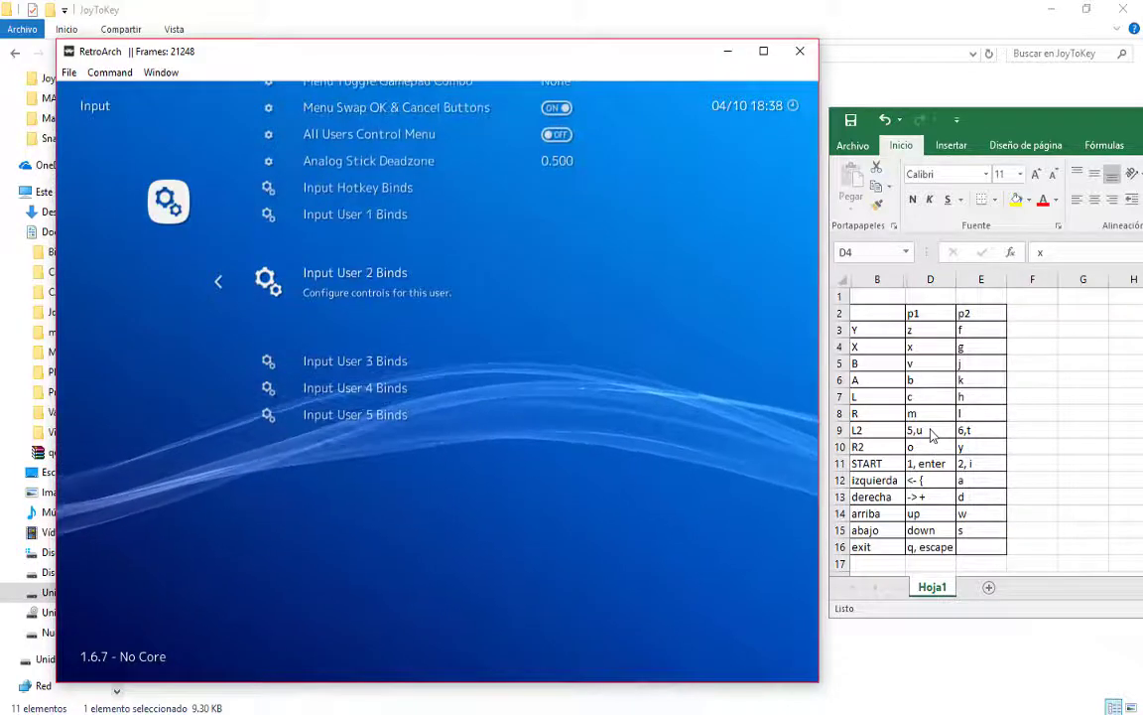
pyautogui.press('Return')
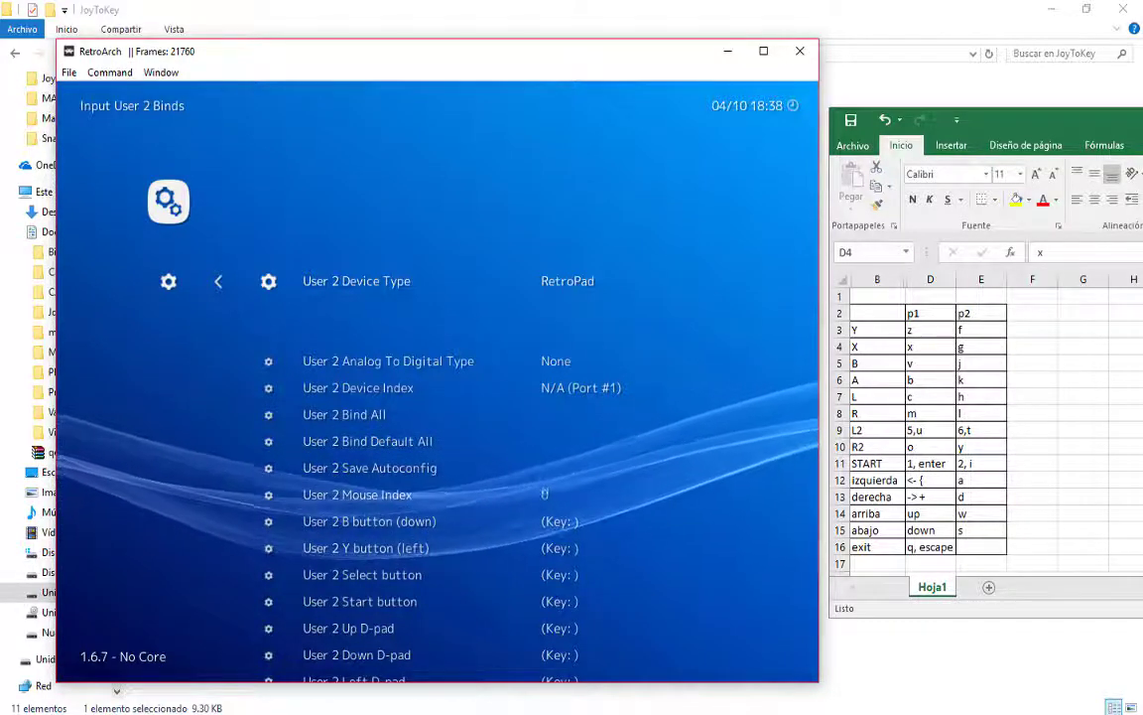
pyautogui.click(553, 706)
pyautogui.click(1070, 655)
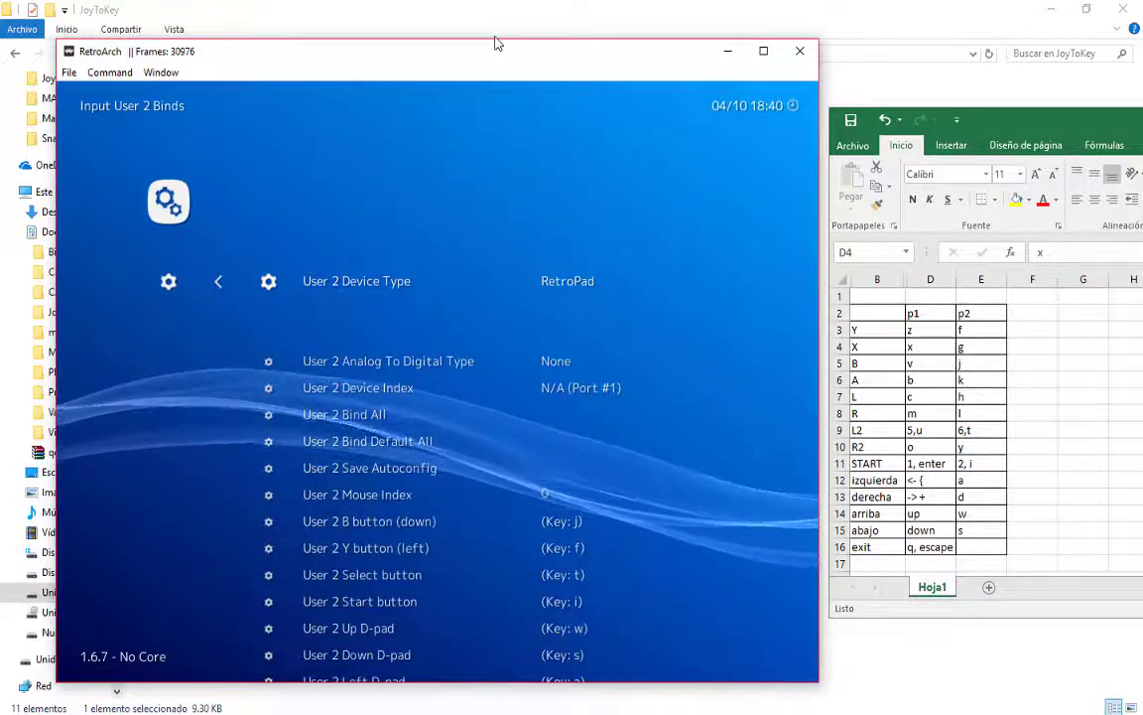
# Review User 2's binds from the B button through the analog entries against the sheet's p2 column, and return to the input settings.
pyautogui.press('Down')
pyautogui.press('Down')
pyautogui.press('Down')
pyautogui.press('Down')
pyautogui.press('Down')
pyautogui.press('Down')
pyautogui.press('Down')
pyautogui.press('Down')
pyautogui.press('Down')
pyautogui.press('Down')
pyautogui.press('Down')
pyautogui.press('Down')
pyautogui.press('Down')
pyautogui.press('Down')
pyautogui.press('Down')
pyautogui.press('Down')
pyautogui.press('Down')
pyautogui.press('Down')
pyautogui.press('Down')
pyautogui.press('Down')
pyautogui.press('Down')
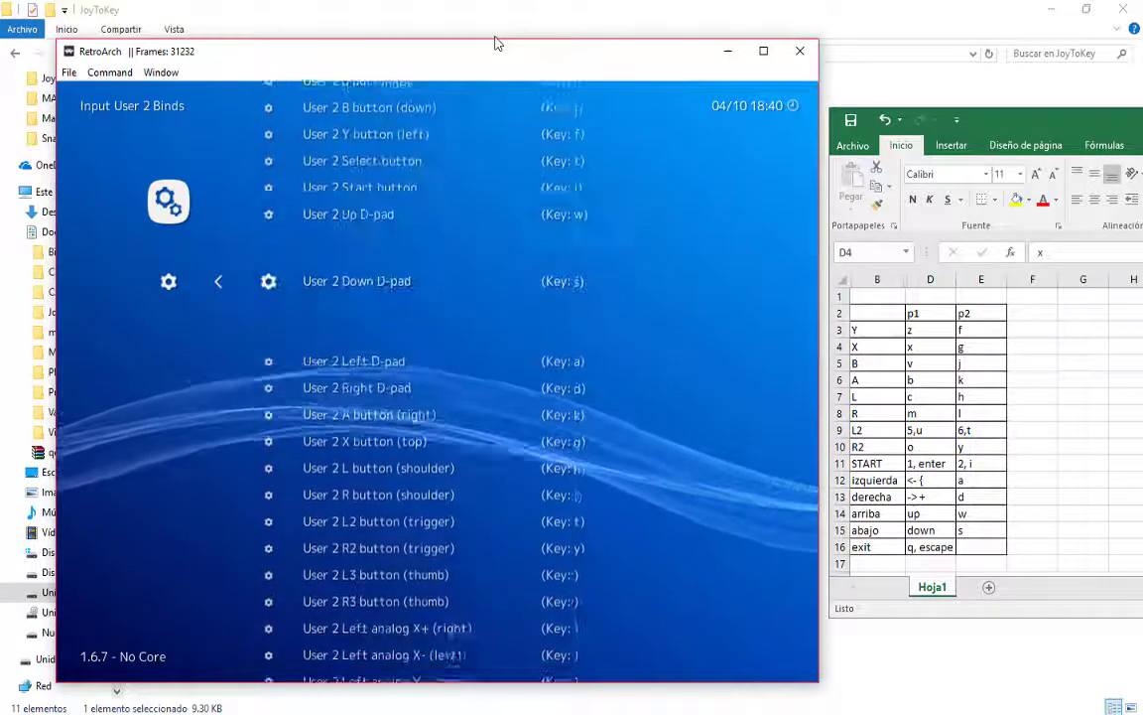
pyautogui.press('Down')
pyautogui.press('Down')
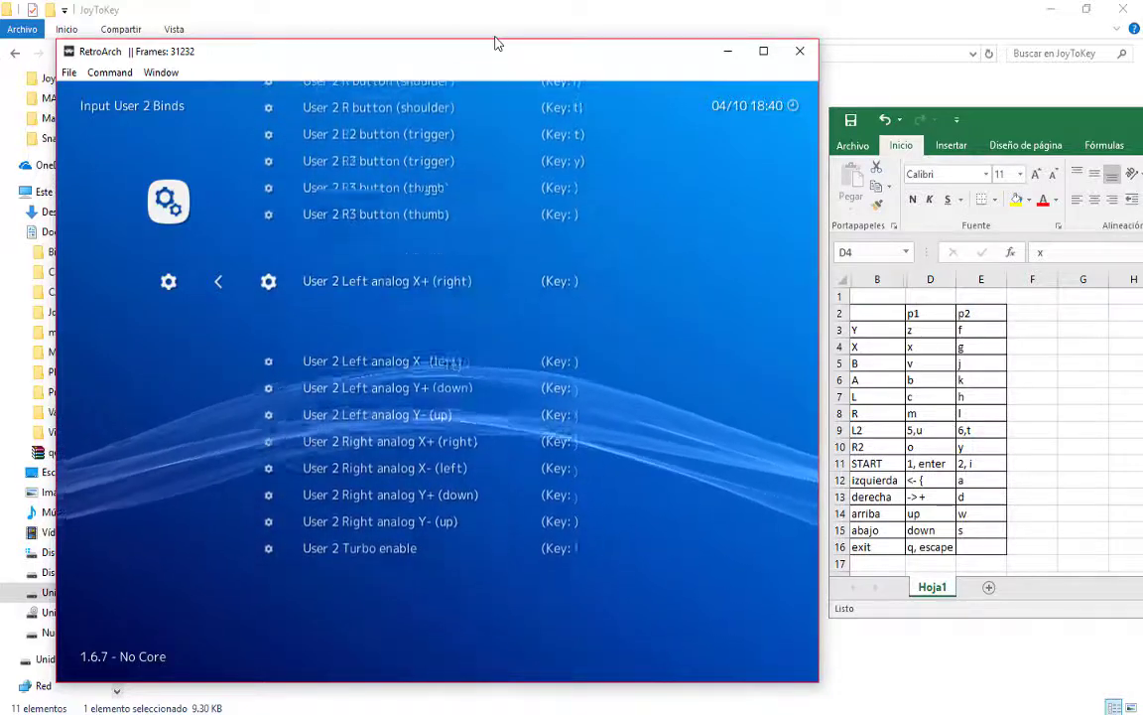
pyautogui.press('Up')
pyautogui.press('Up')
pyautogui.press('Up')
pyautogui.press('Up')
pyautogui.press('Up')
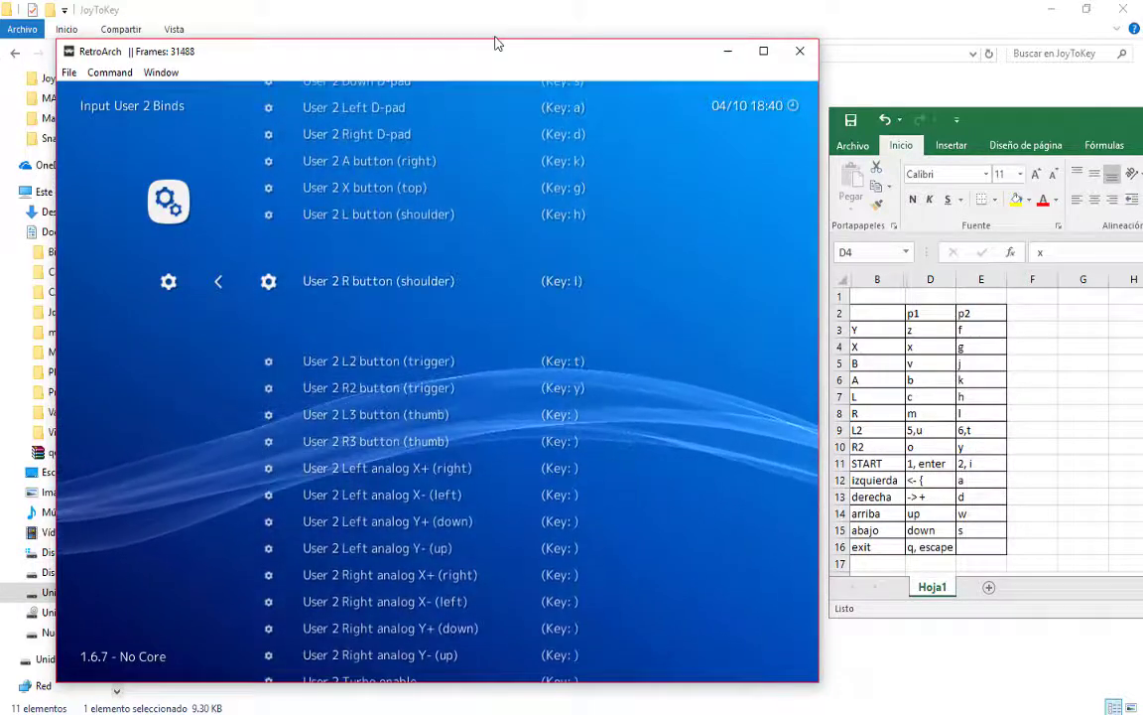
pyautogui.press('BackSpace')
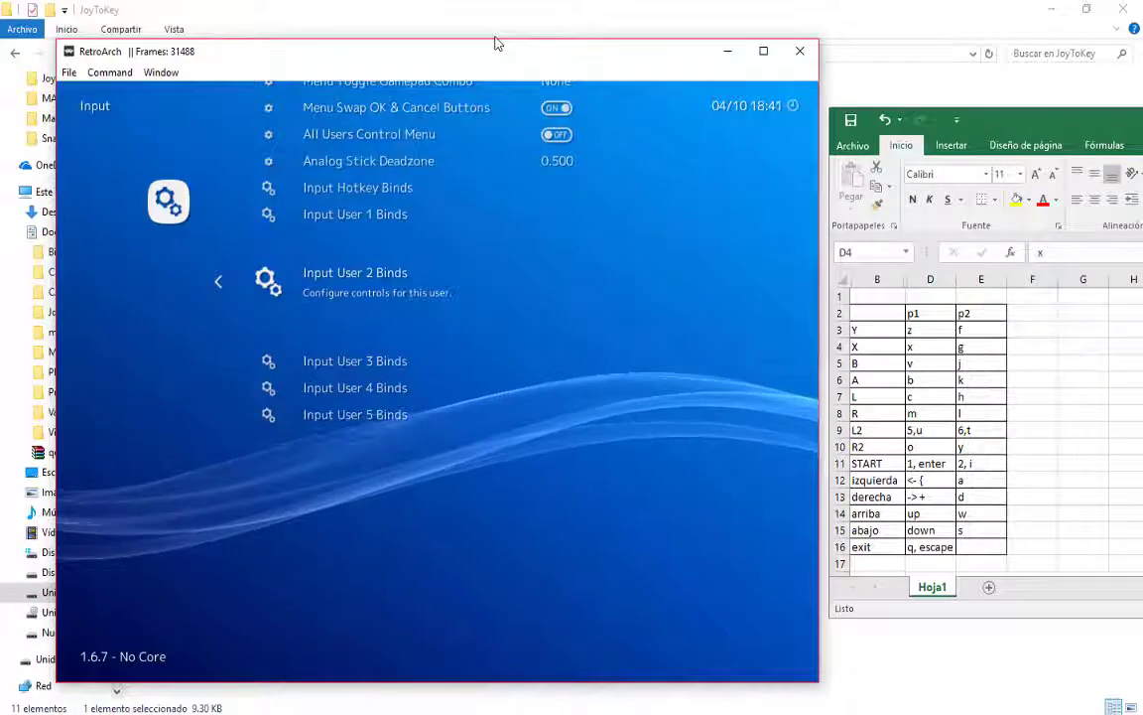
# Set the interface language to Español in the User settings.
pyautogui.press('BackSpace')
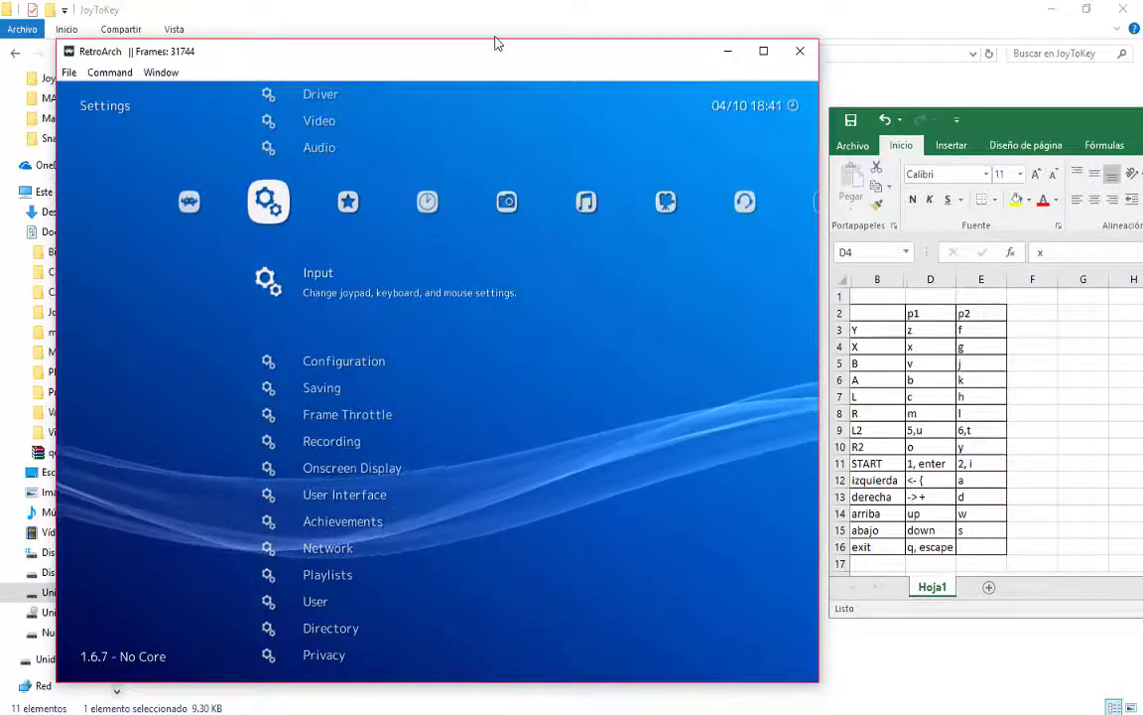
pyautogui.press('Down')
pyautogui.press('Down')
pyautogui.press('Down')
pyautogui.press('Down')
pyautogui.press('Down')
pyautogui.press('Down')
pyautogui.press('Down')
pyautogui.press('Down')
pyautogui.press('Down')
pyautogui.press('Down')
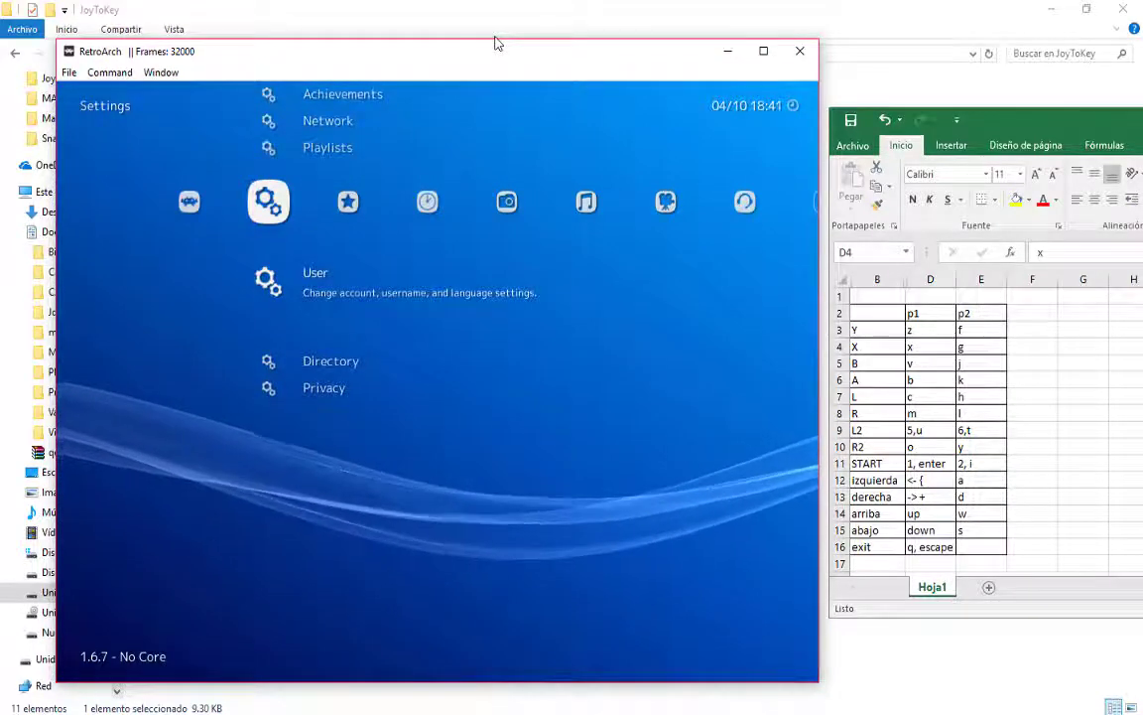
pyautogui.press('Return')
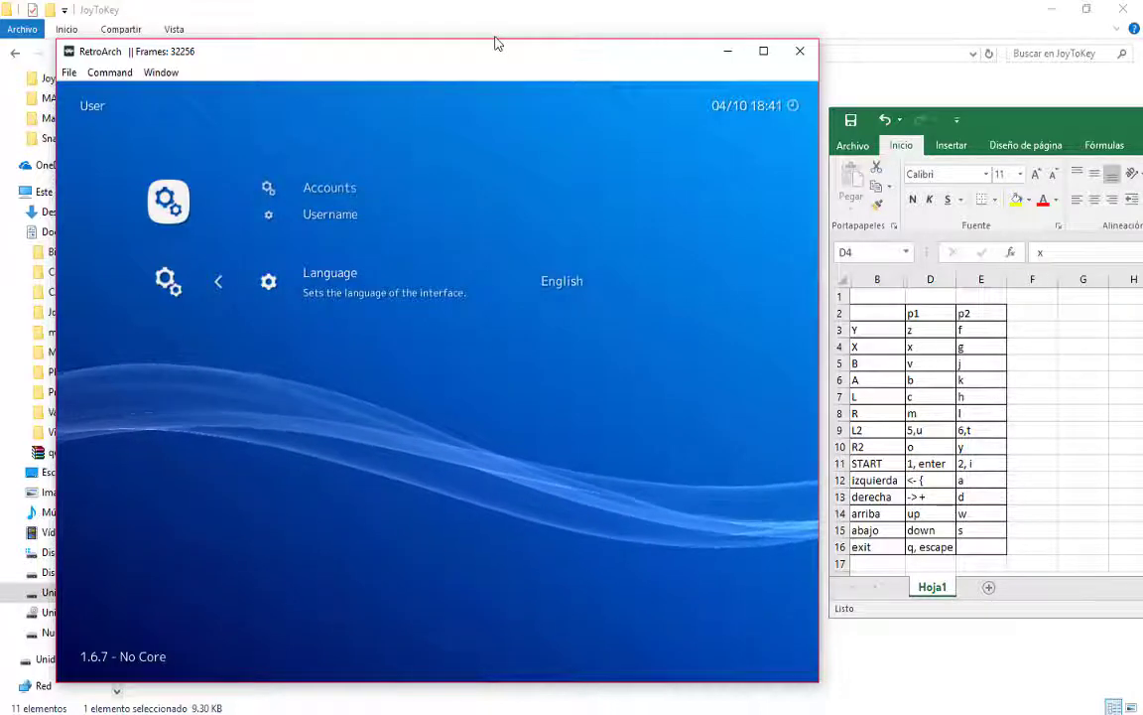
pyautogui.press('Right')
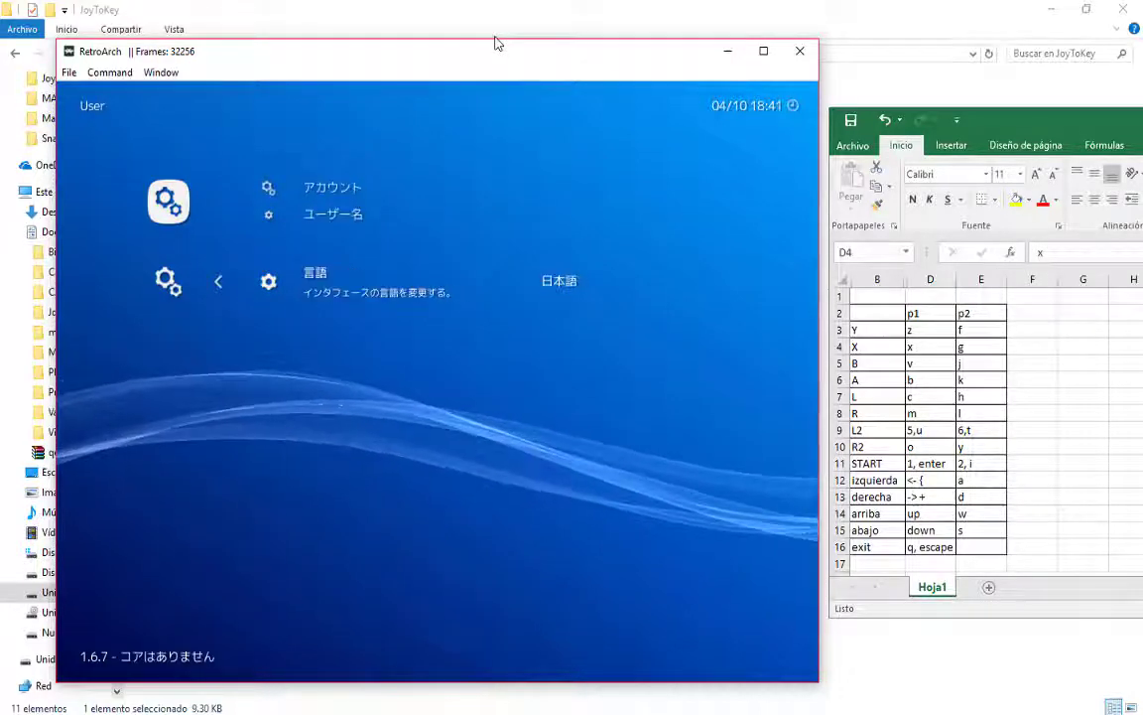
pyautogui.press('Right')
pyautogui.press('Right')
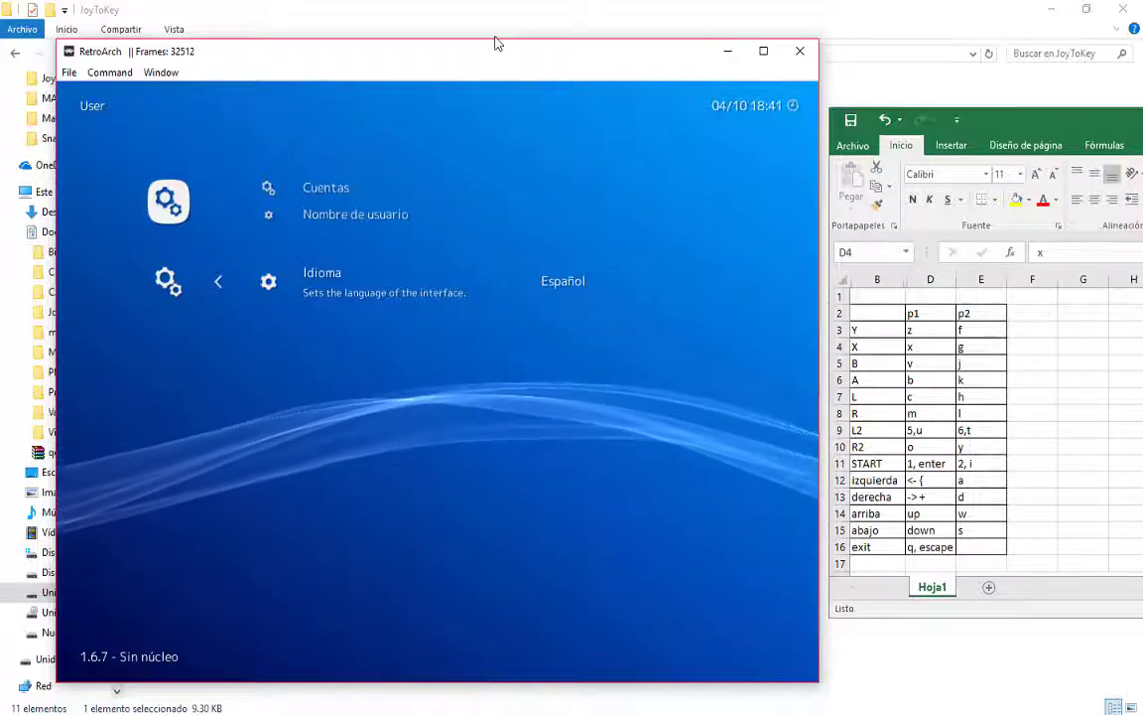
# Look over the translated settings categories from Usuario up to Controlador, and go back to the main menu.
pyautogui.press('BackSpace')
pyautogui.press('Up')
pyautogui.press('Up')
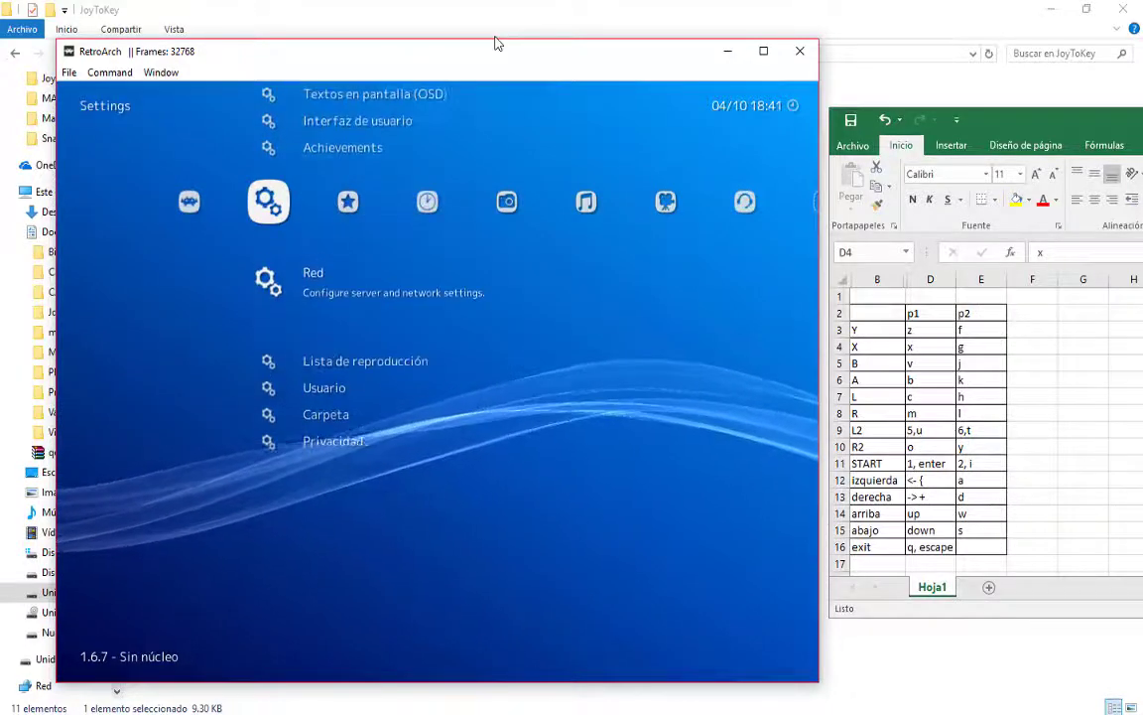
pyautogui.press('Up')
pyautogui.press('Up')
pyautogui.press('Up')
pyautogui.press('Up')
pyautogui.press('Up')
pyautogui.press('Up')
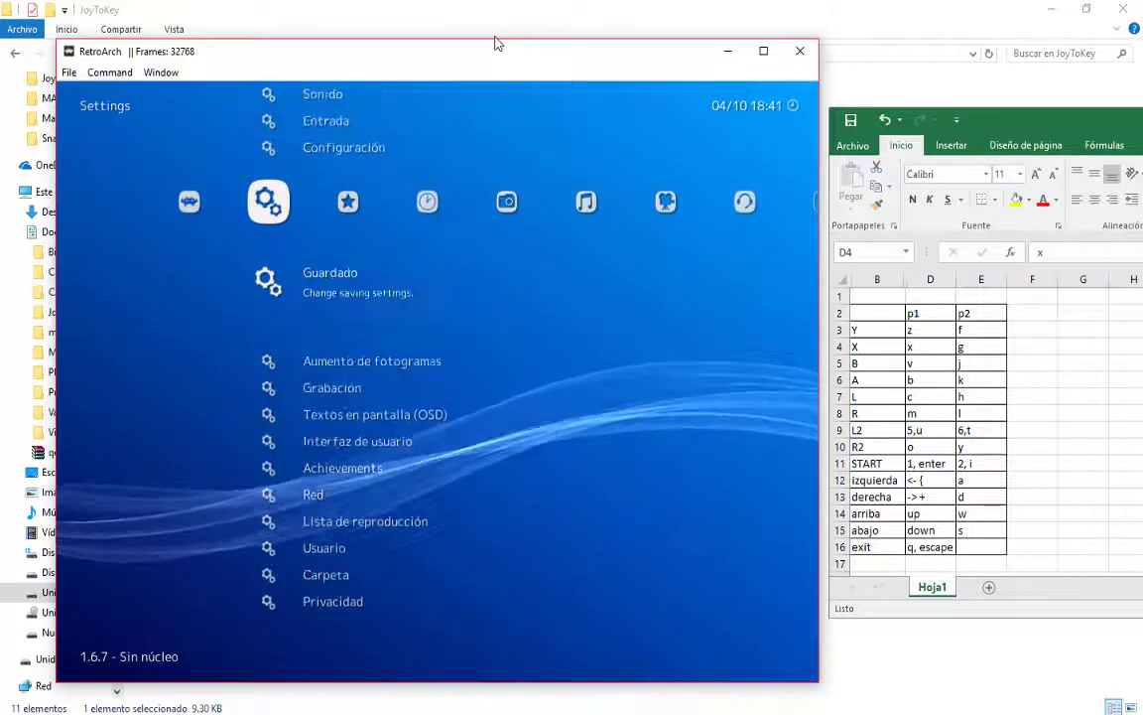
pyautogui.press('Up')
pyautogui.press('Up')
pyautogui.press('Up')
pyautogui.press('Up')
pyautogui.press('Up')
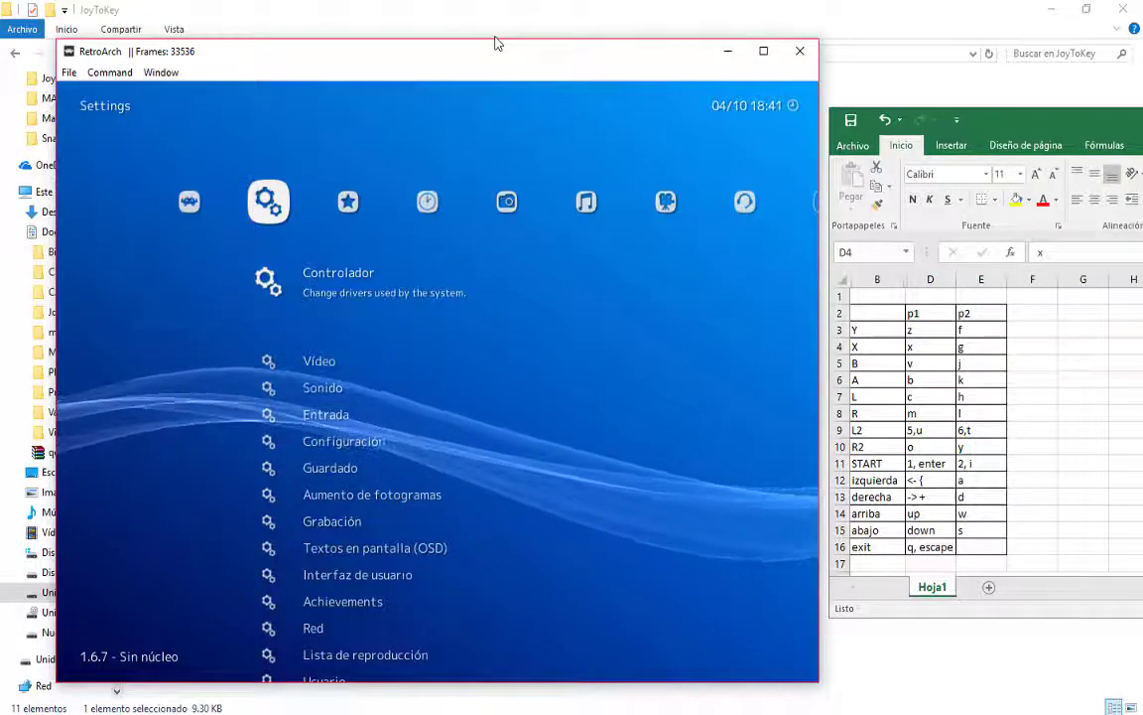
pyautogui.press('Left')
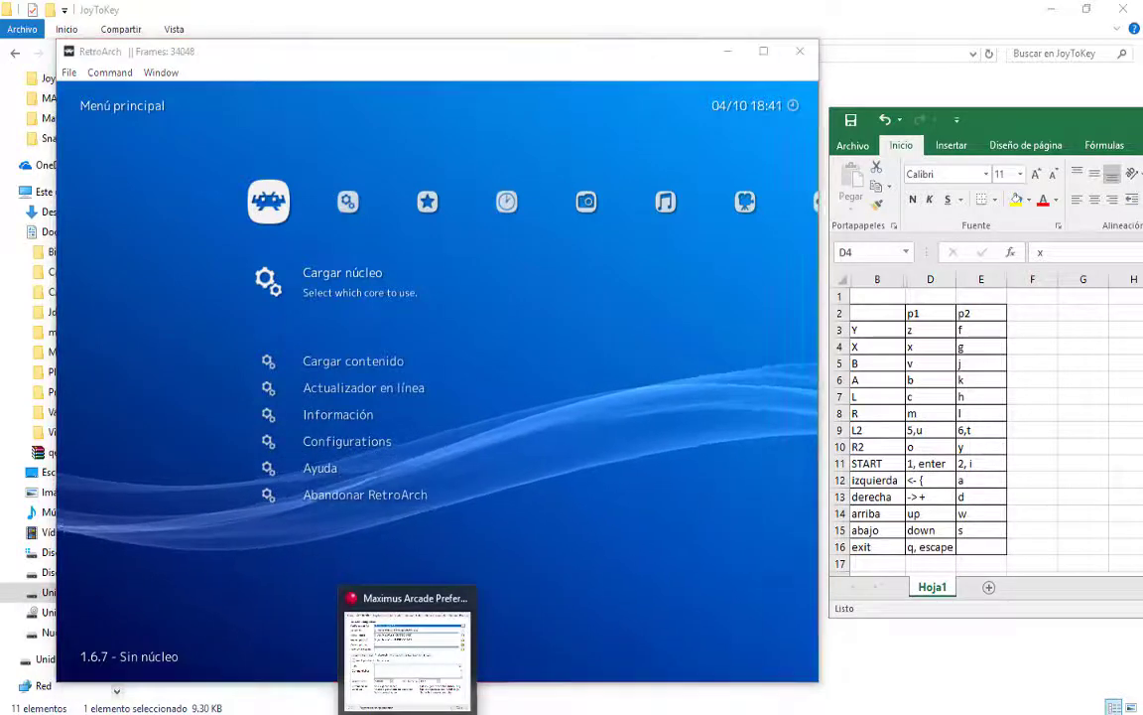
# Switch to Maximus Arcade Preferences to check the Nintendo Super NES emulator configuration, and return to File Explorer.
pyautogui.click(408, 714)
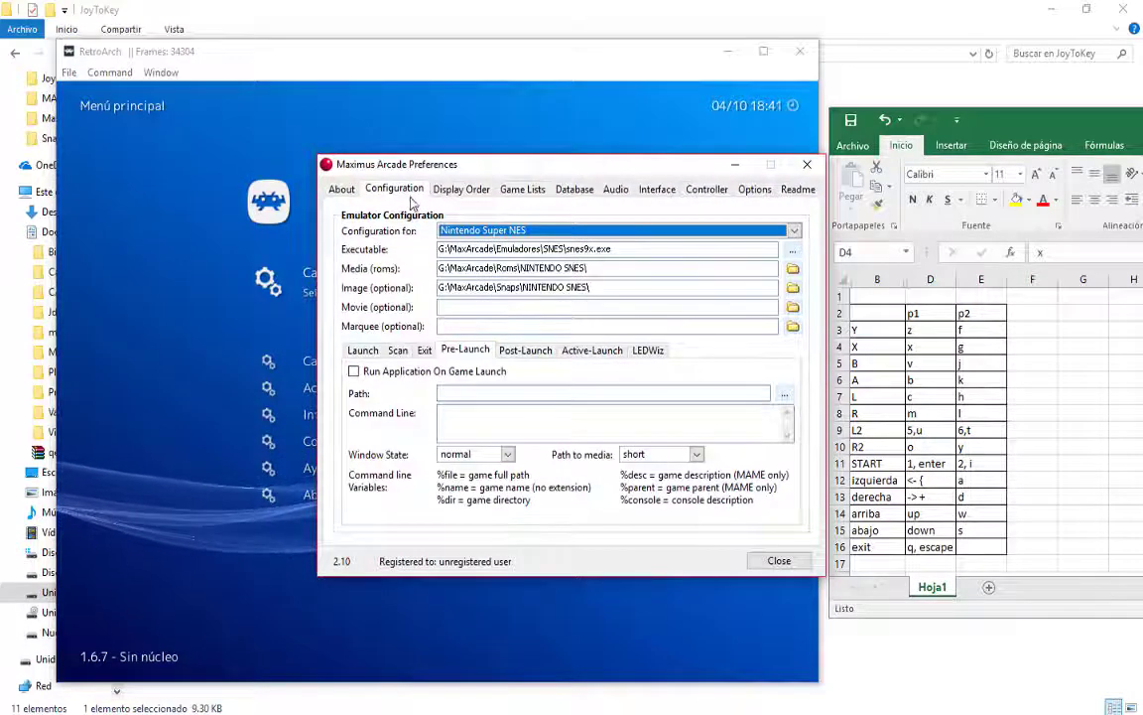
pyautogui.click(735, 166)
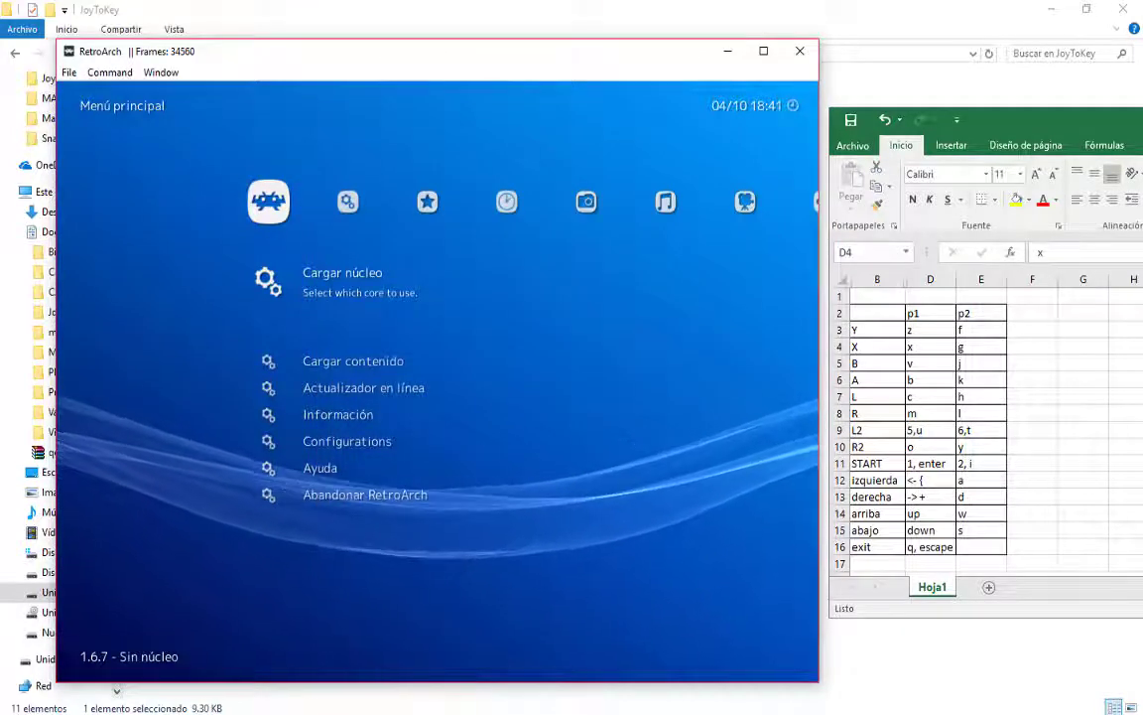
pyautogui.press('Escape')
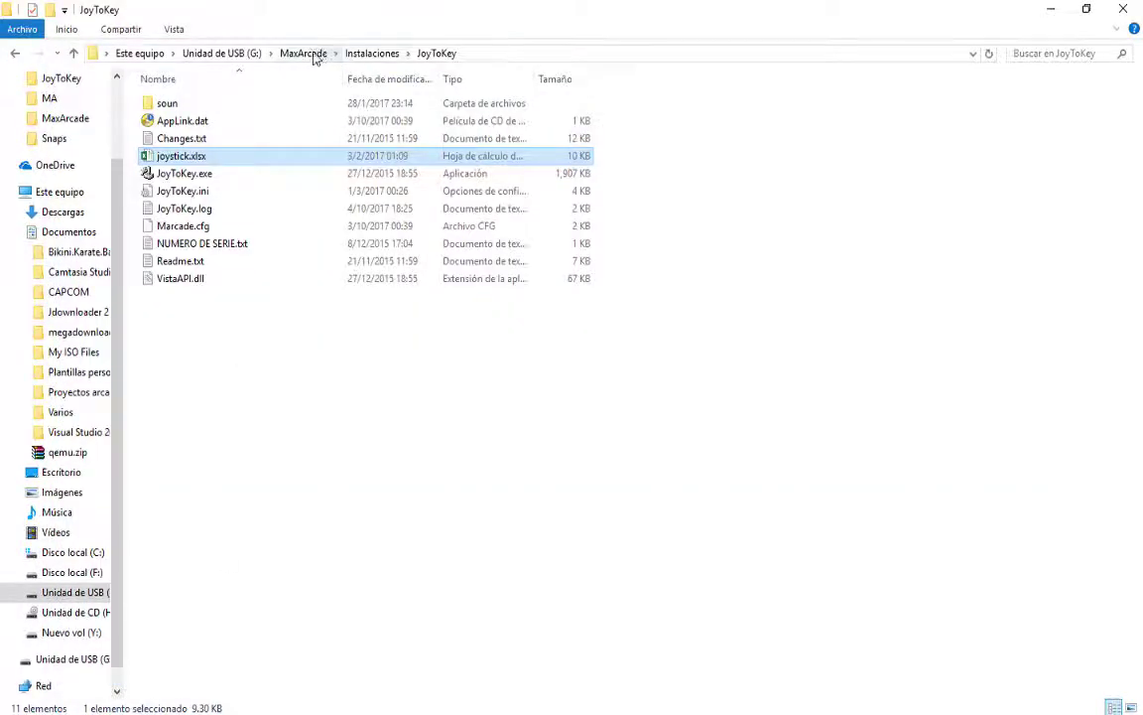
# Open the MaxArcade Roms folder and look over its console folders, including ATARI 2600, GAME & WATCH and NINTENDO GBA.
pyautogui.click(314, 55)
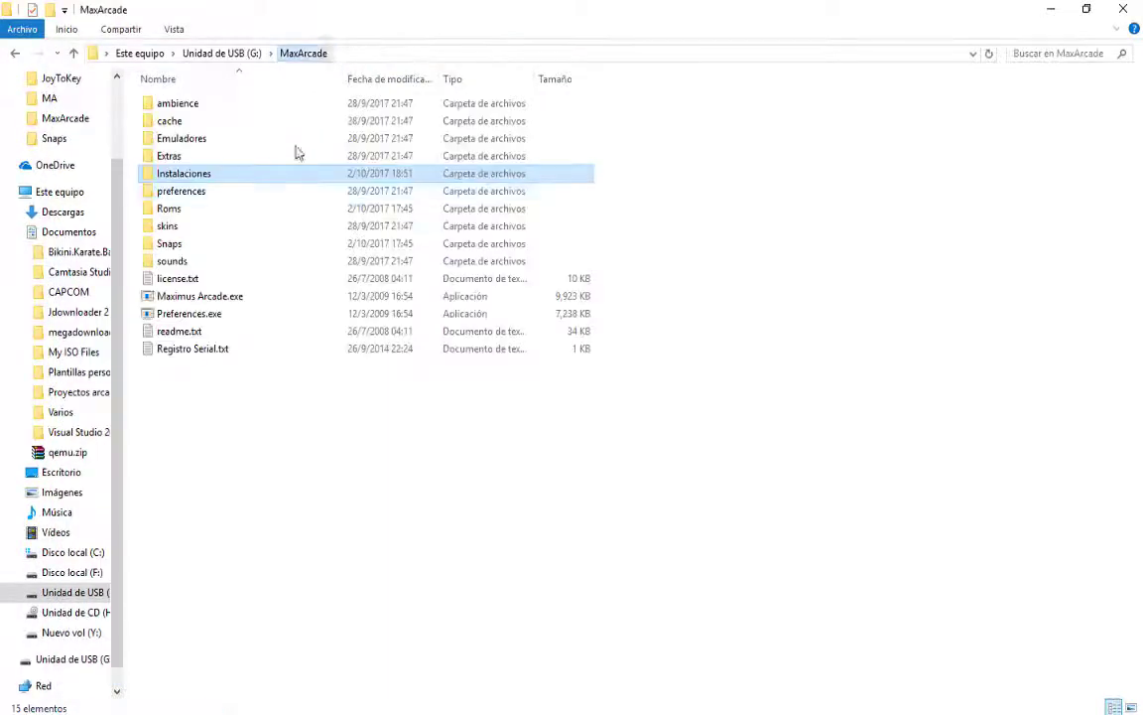
pyautogui.doubleClick(171, 210)
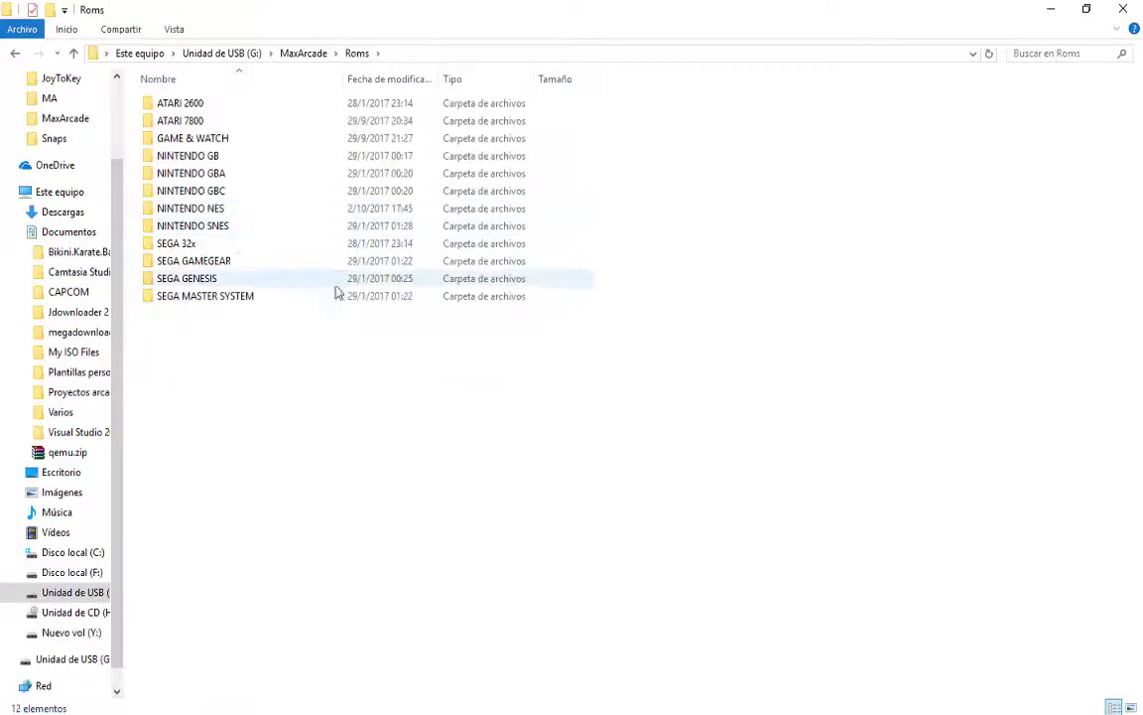
pyautogui.click(174, 138)
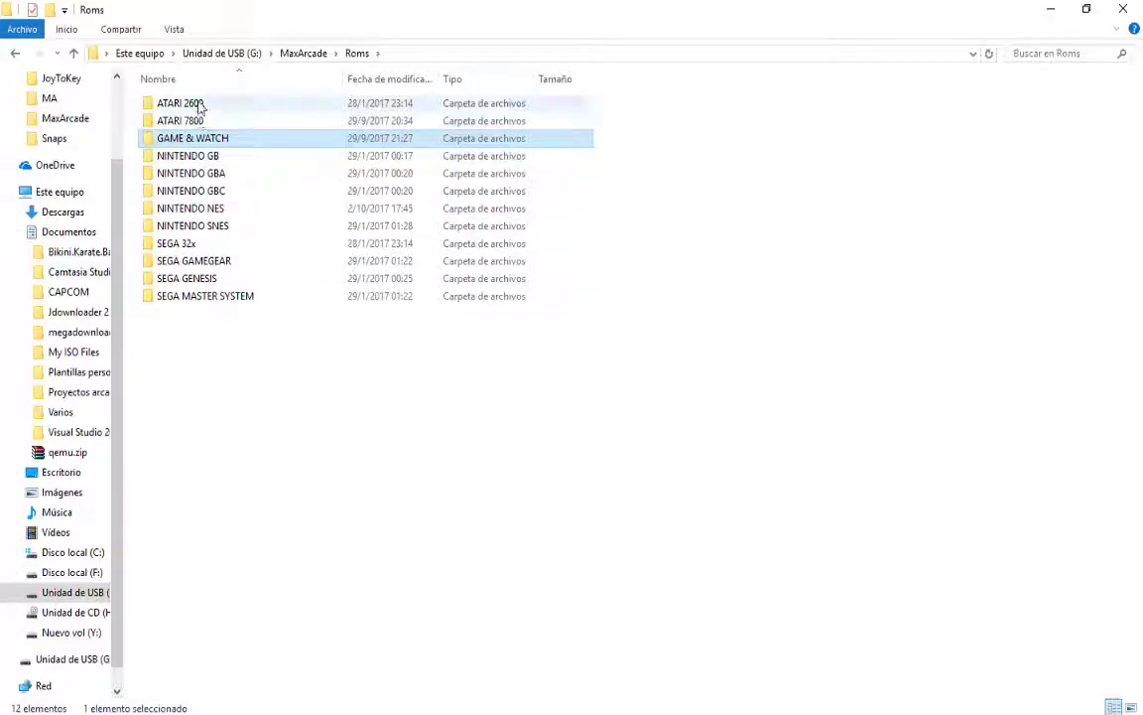
pyautogui.moveTo(198, 107); pyautogui.dragTo(223, 175)
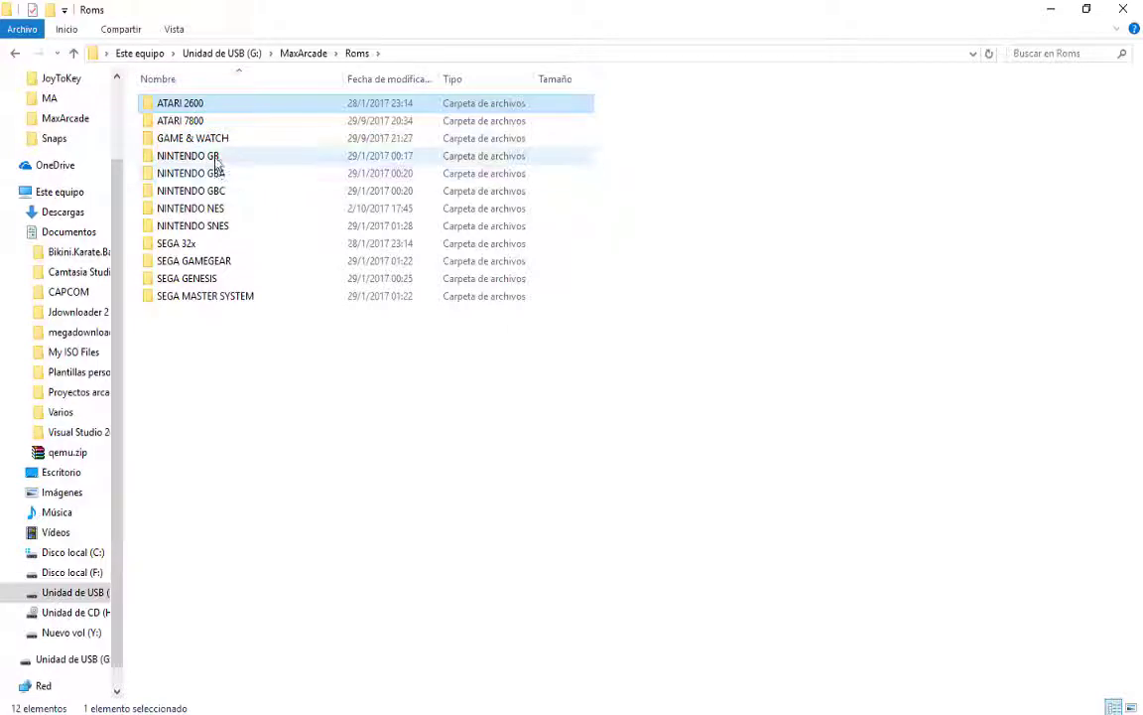
pyautogui.click(217, 162)
pyautogui.click(207, 194)
pyautogui.click(206, 177)
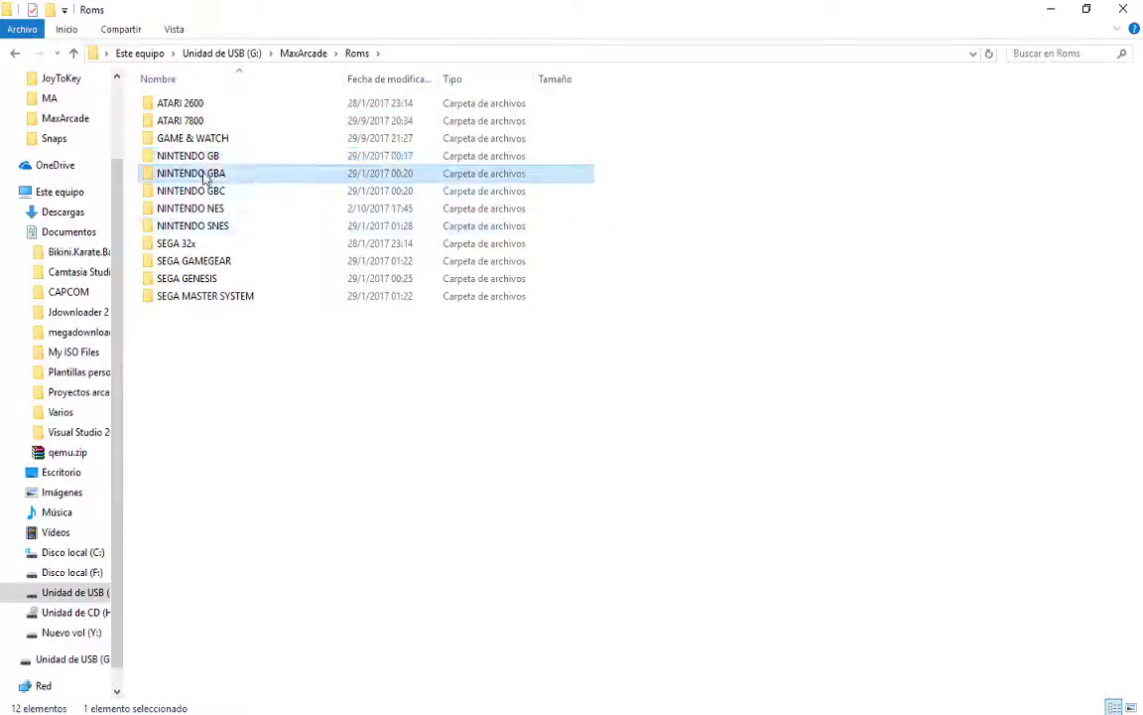
# Open the cores folder of RetroArch under MaxArcade's Emuladores folder to examine the core DLL files.
pyautogui.click(302, 53)
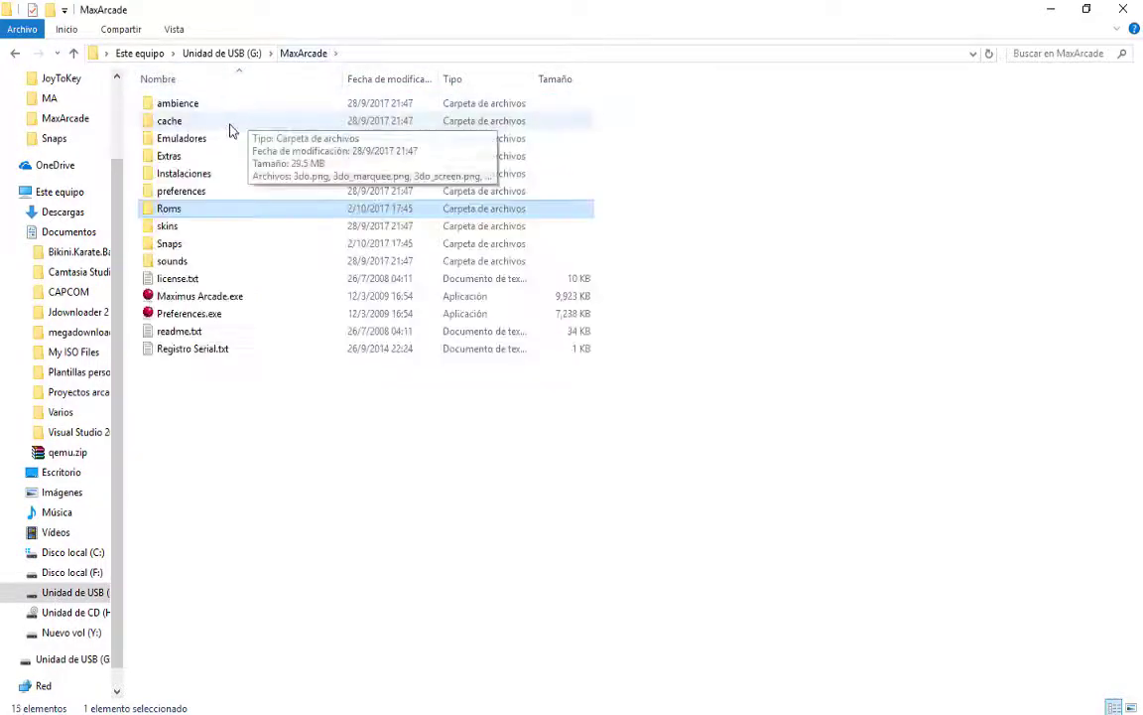
pyautogui.doubleClick(212, 140)
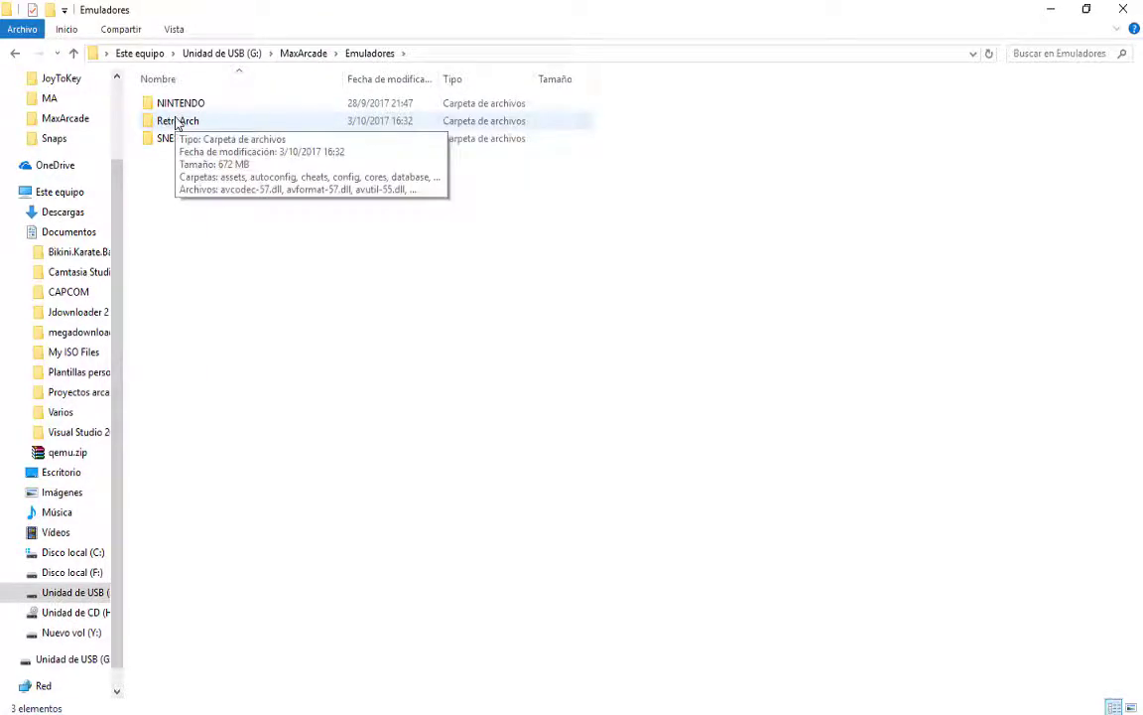
pyautogui.doubleClick(177, 121)
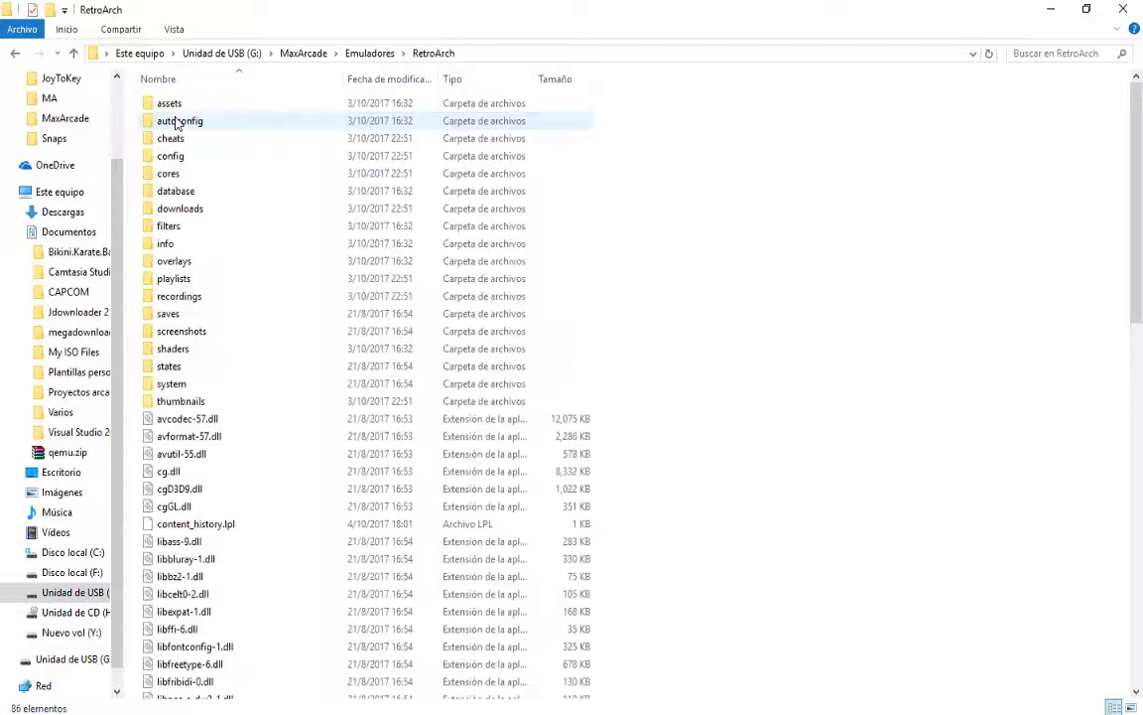
pyautogui.doubleClick(184, 175)
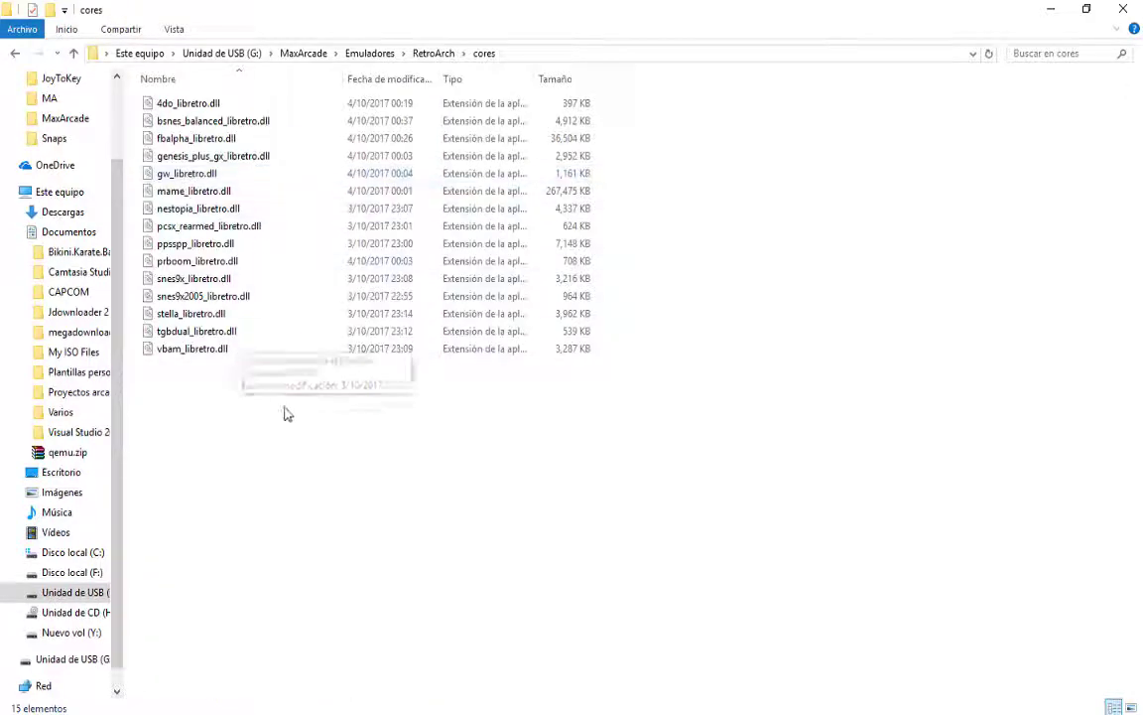
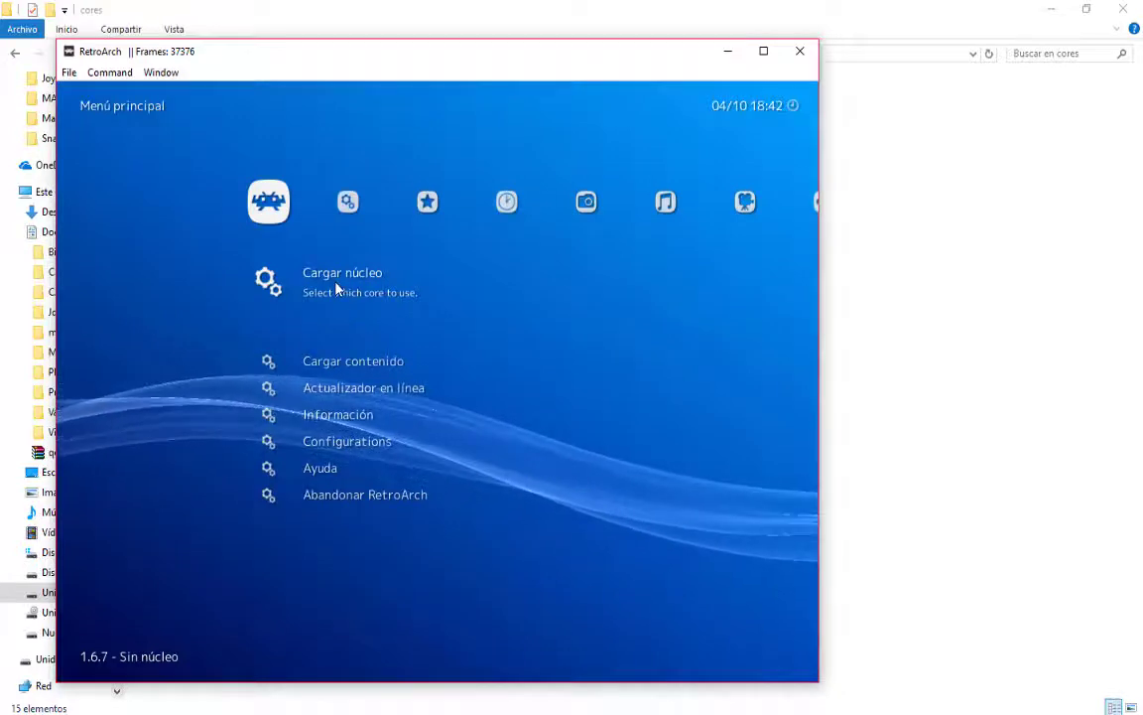
# Switch to RetroArch and open the downloadable core list through Download Core at the end of the Cargar núcleo list.
pyautogui.click(338, 288)
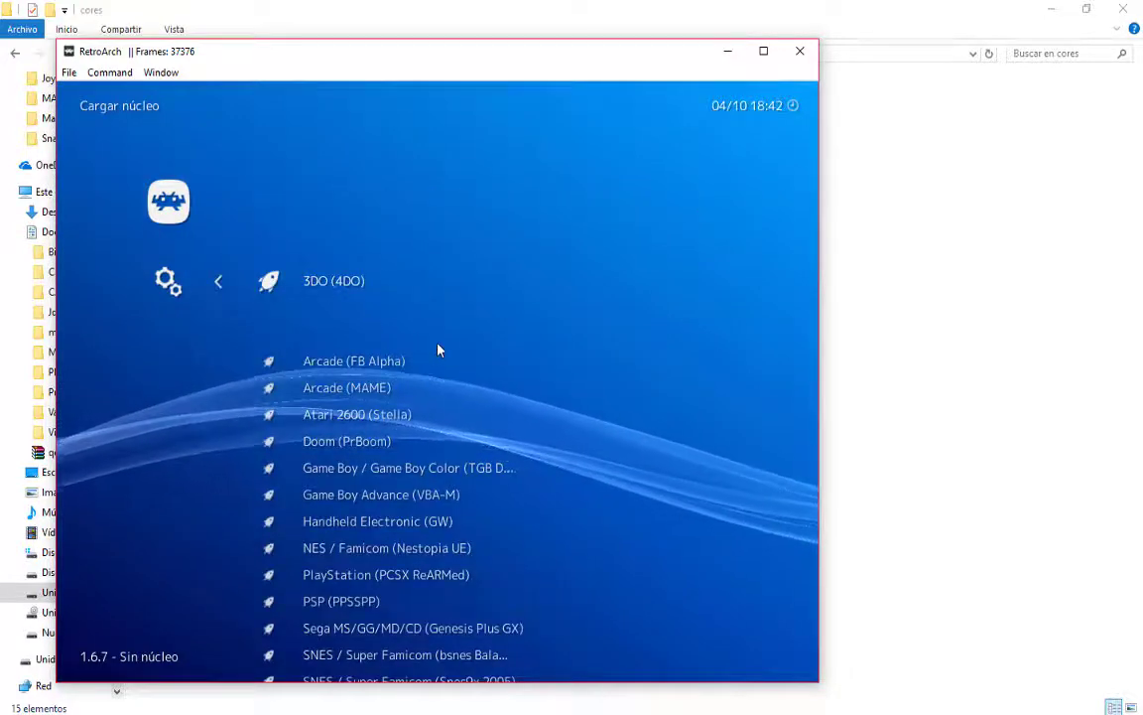
pyautogui.scroll(-13, 438, 349)
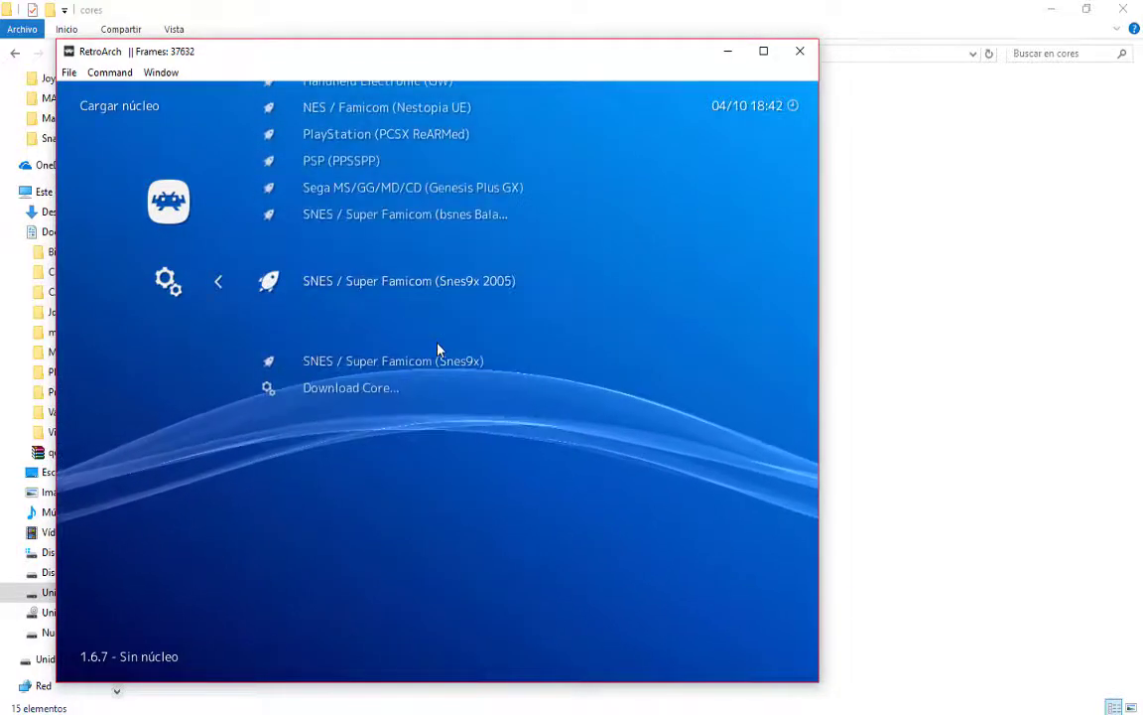
pyautogui.scroll(-2, 438, 349)
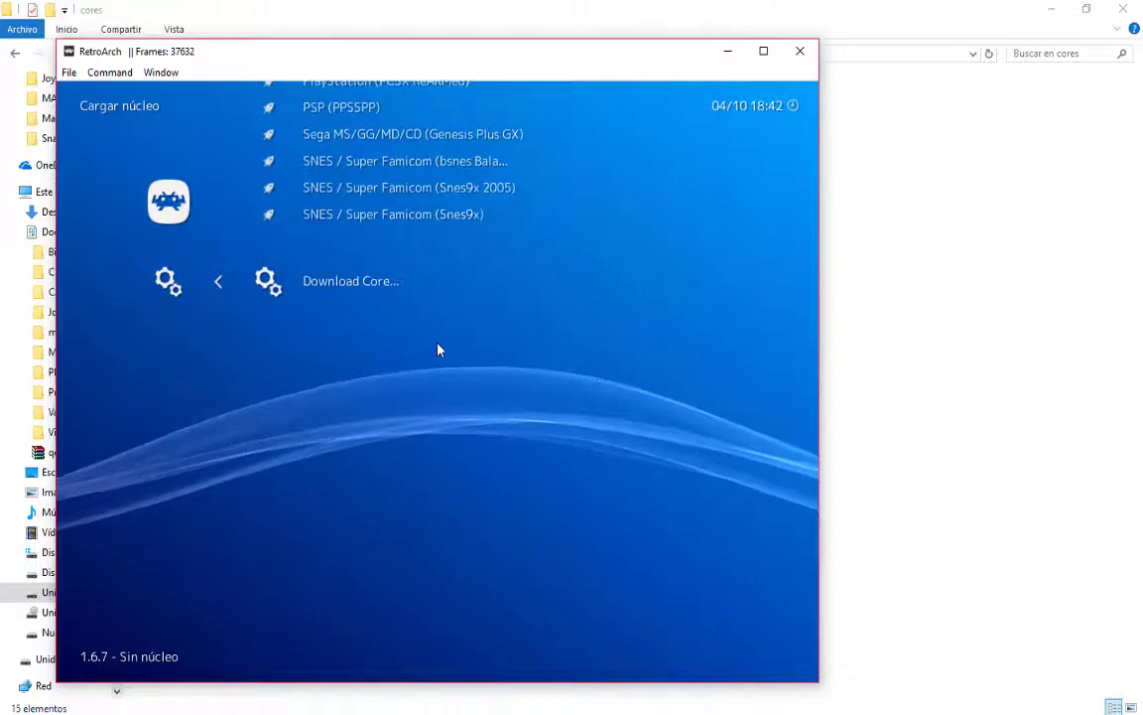
pyautogui.click(331, 288)
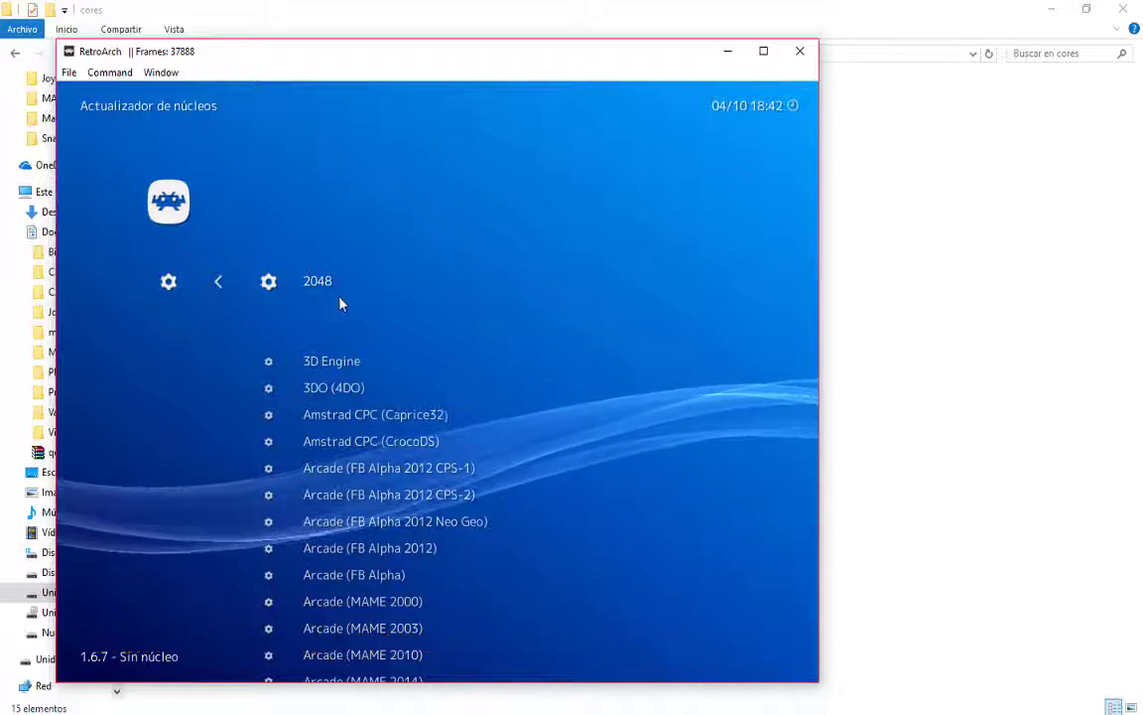
# Download the Atari 7800 (ProSystem) core from the Actualizador de núcleos list.
pyautogui.scroll(-3, 387, 317)
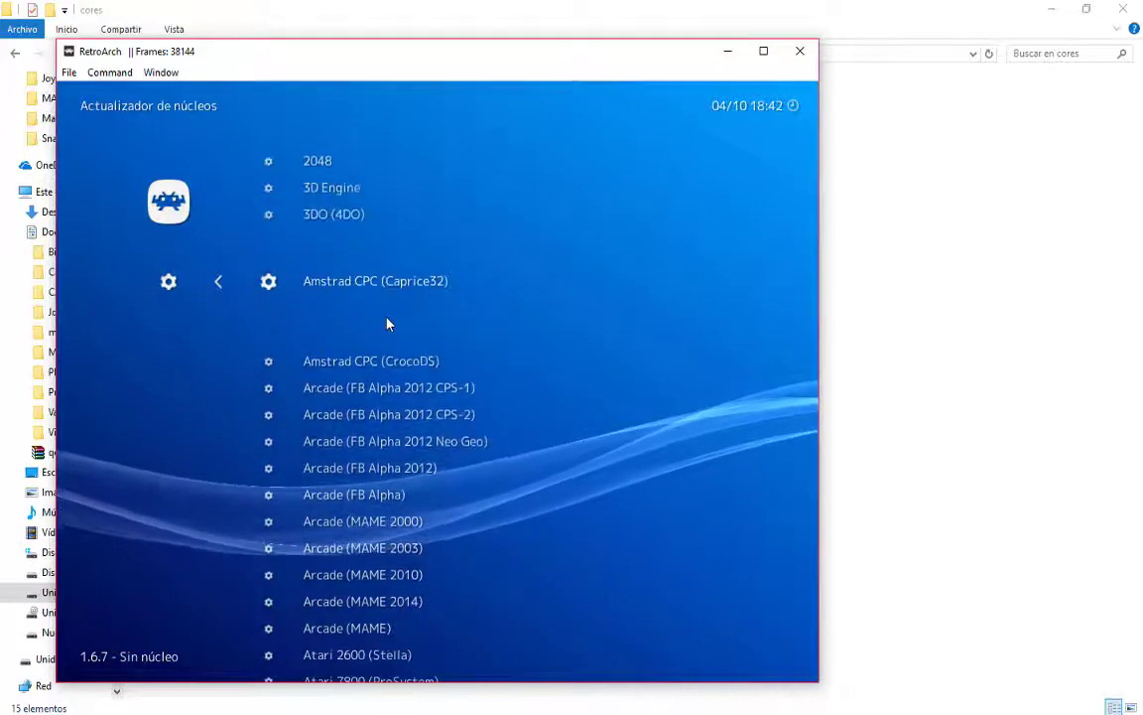
pyautogui.scroll(-11, 387, 323)
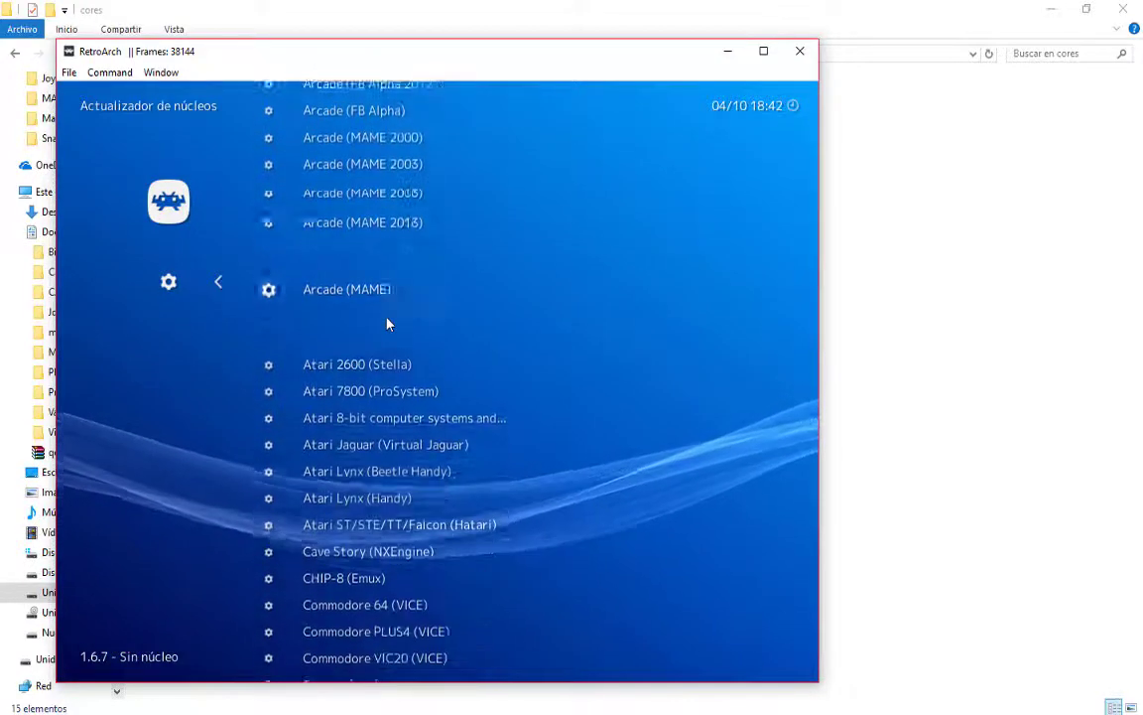
pyautogui.scroll(-2, 387, 324)
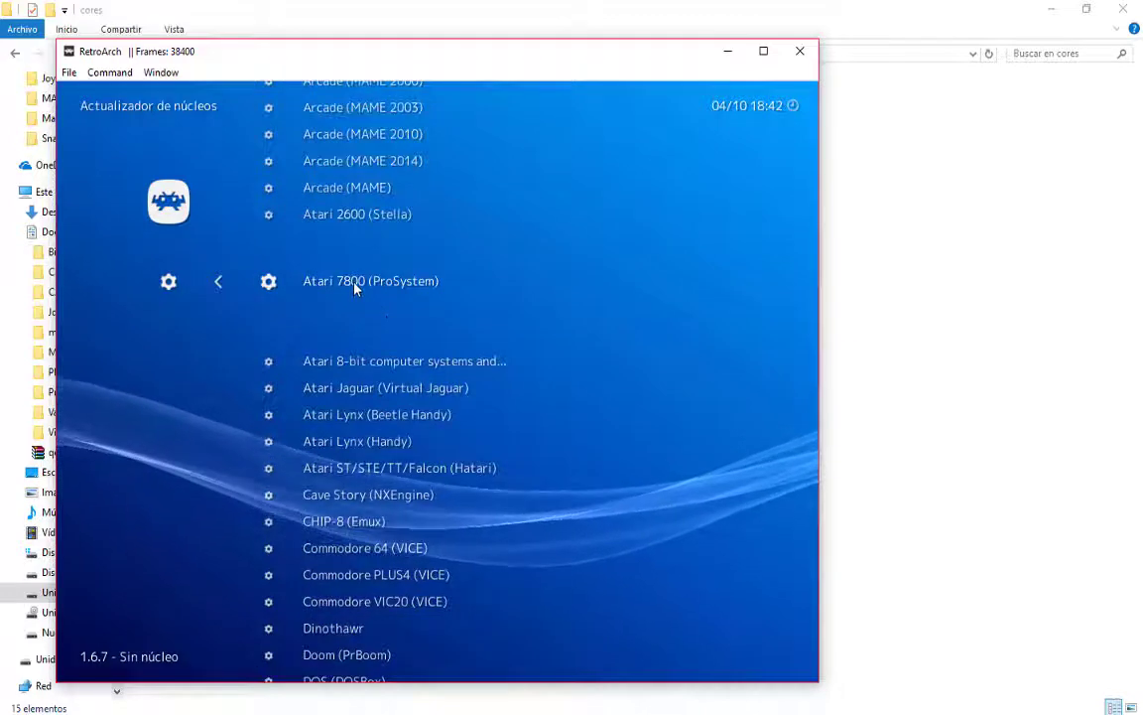
pyautogui.click(355, 288)
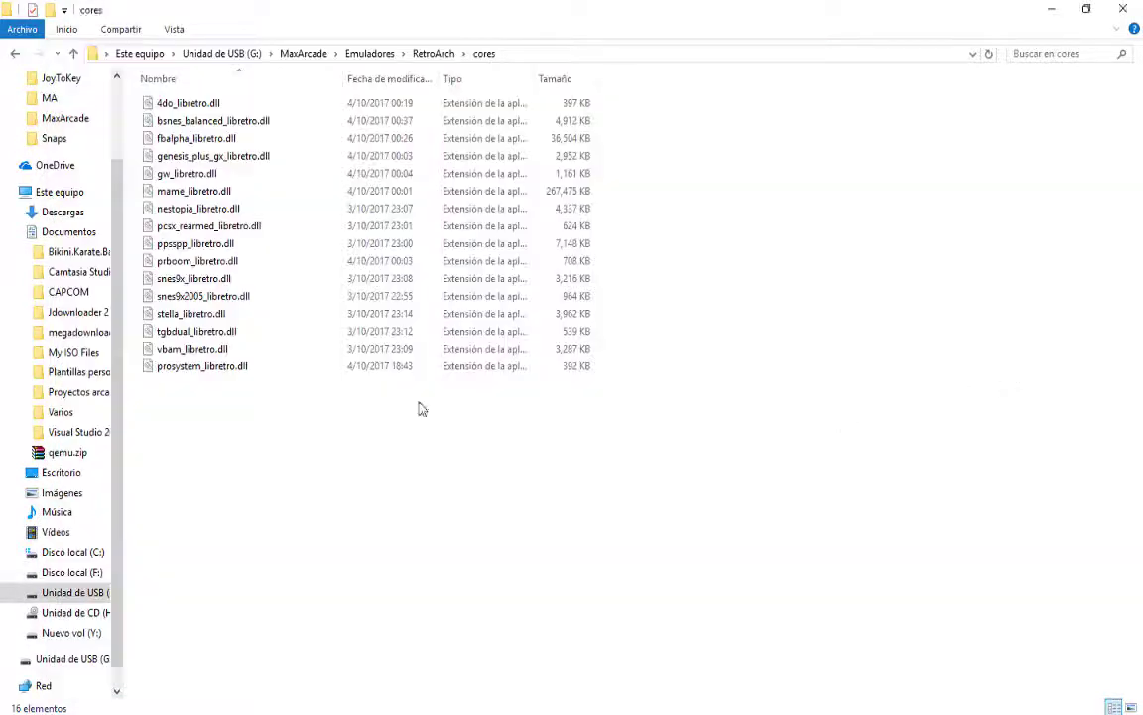
# Switch to the cores folder in File Explorer and review the core DLLs, including prosystem, ppsspp, pcsx_rearmed, nestopia, mame, genesis_plus_gx, snes9x and stella.
pyautogui.click(186, 369)
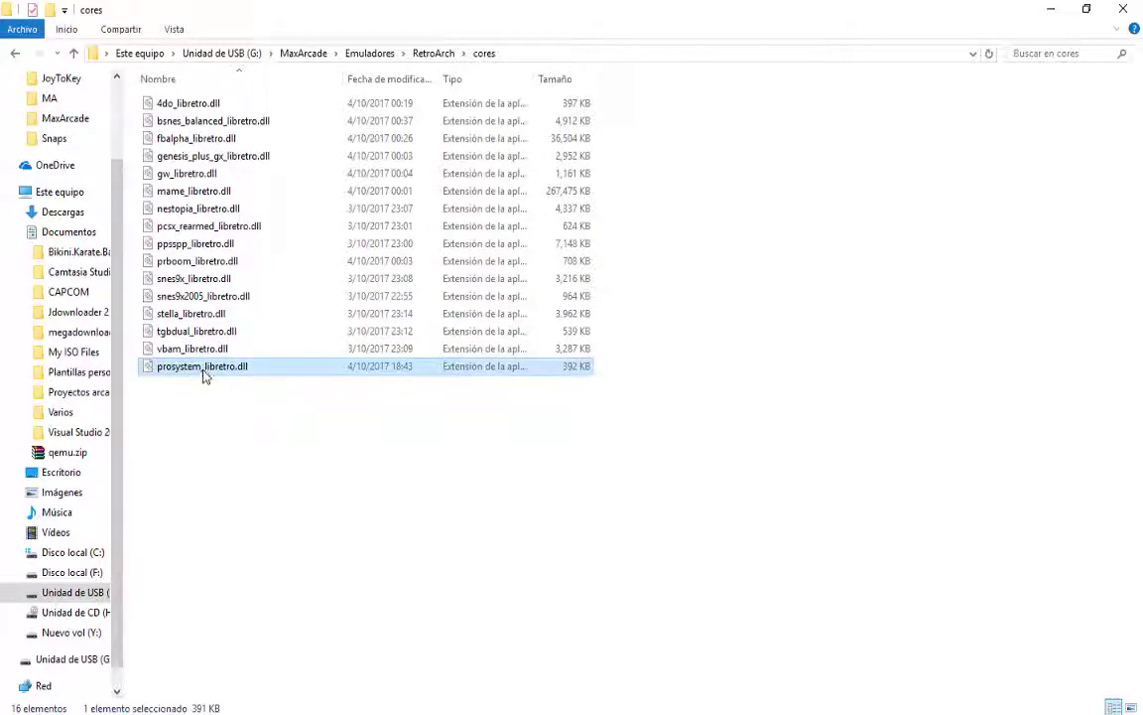
pyautogui.click(213, 244)
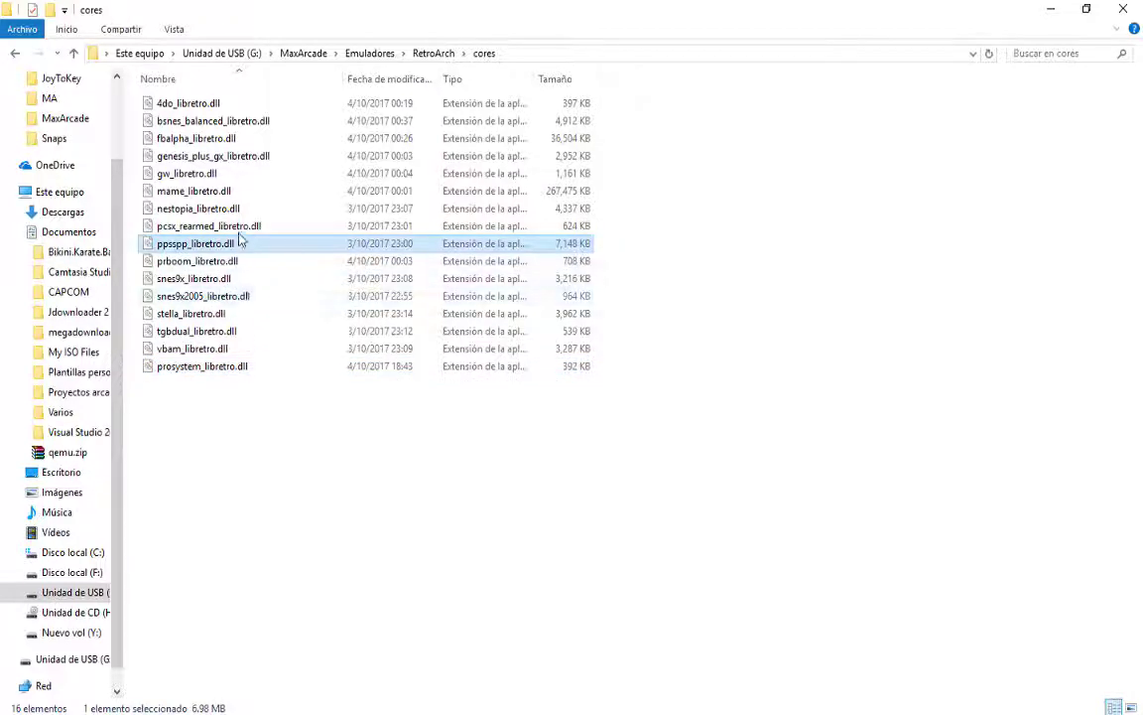
pyautogui.click(248, 226)
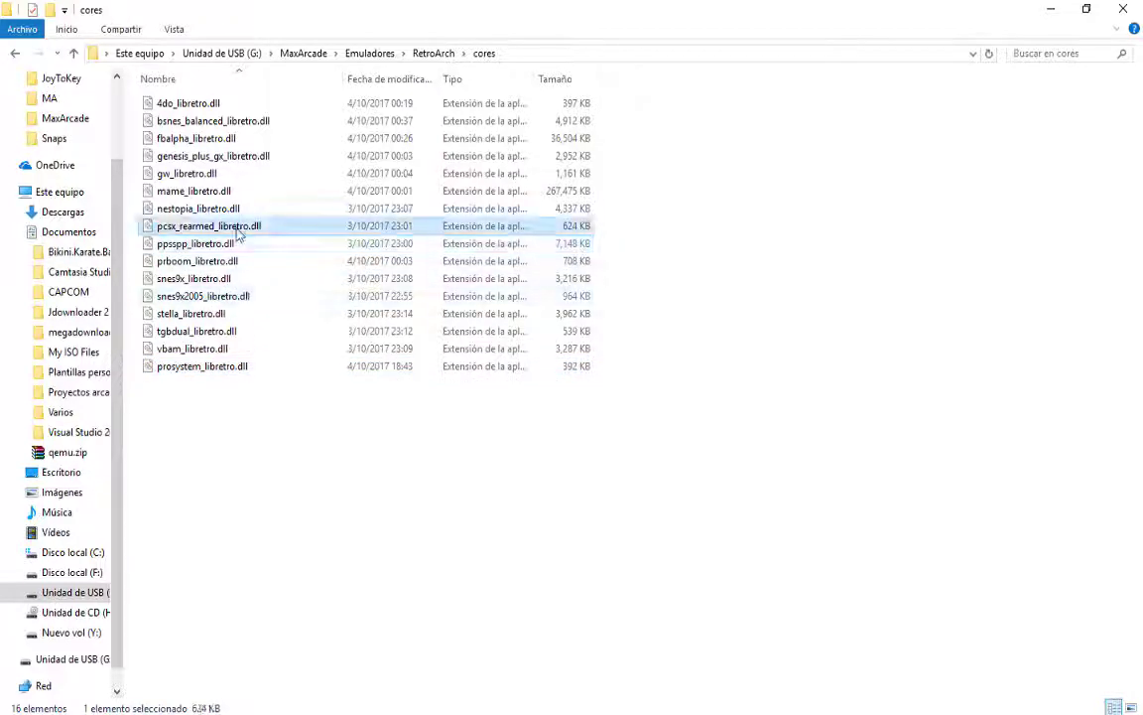
pyautogui.click(204, 211)
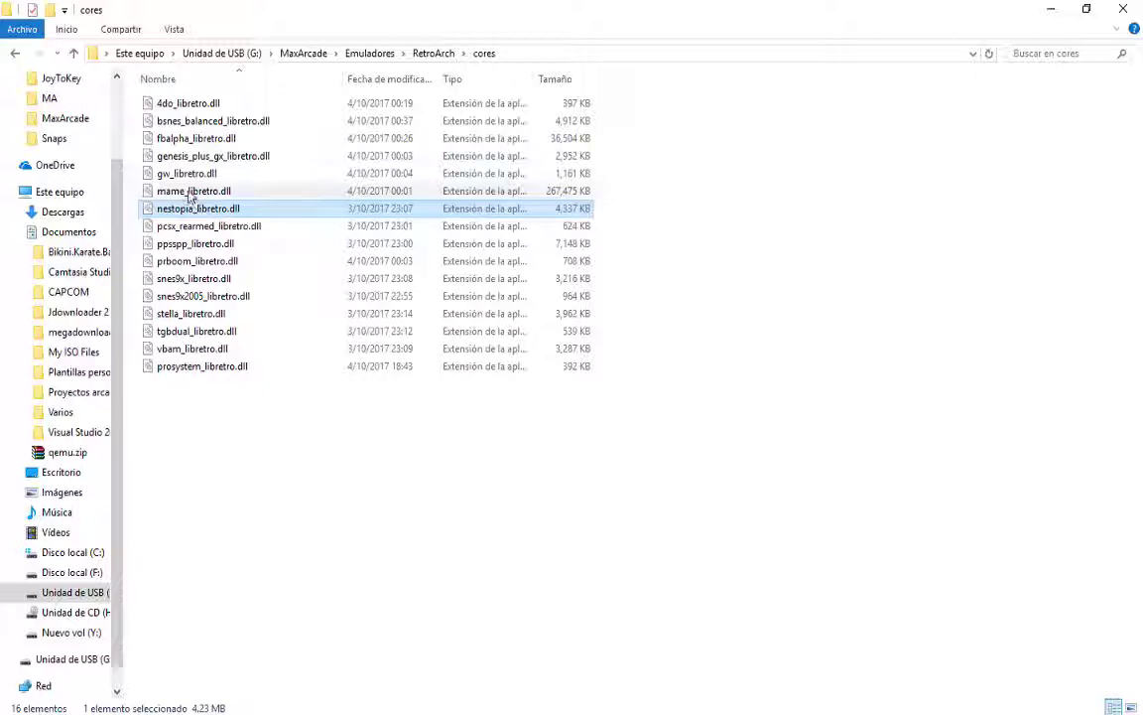
pyautogui.click(190, 193)
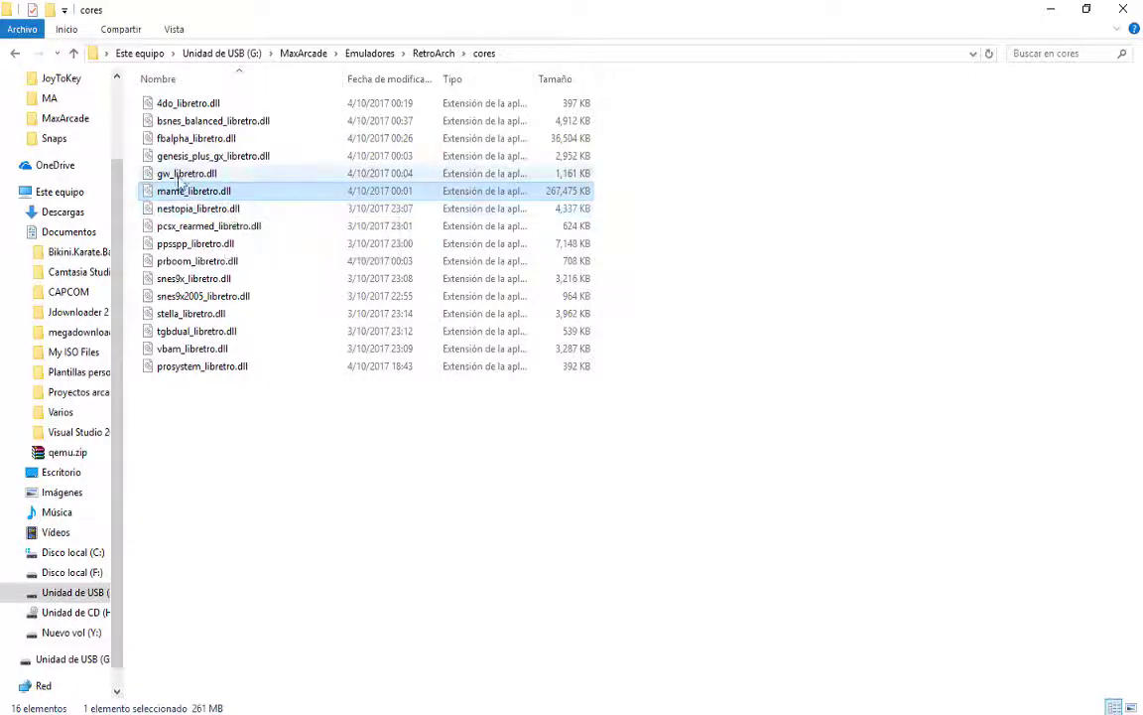
pyautogui.click(188, 175)
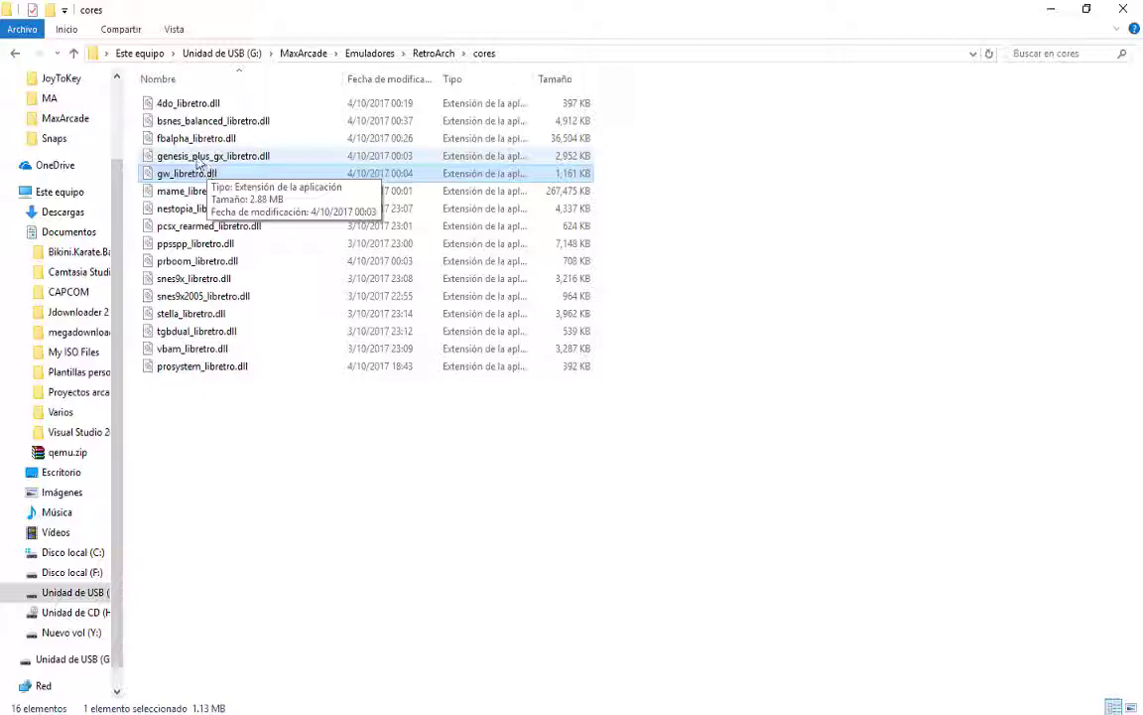
pyautogui.click(196, 157)
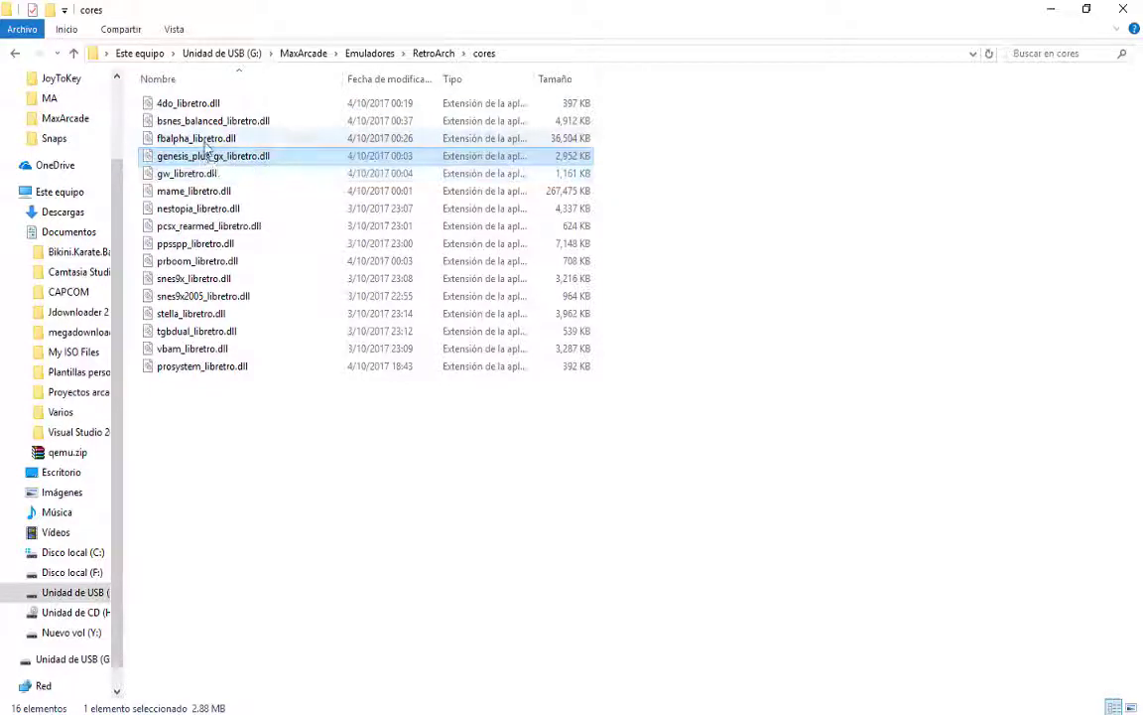
pyautogui.click(256, 124)
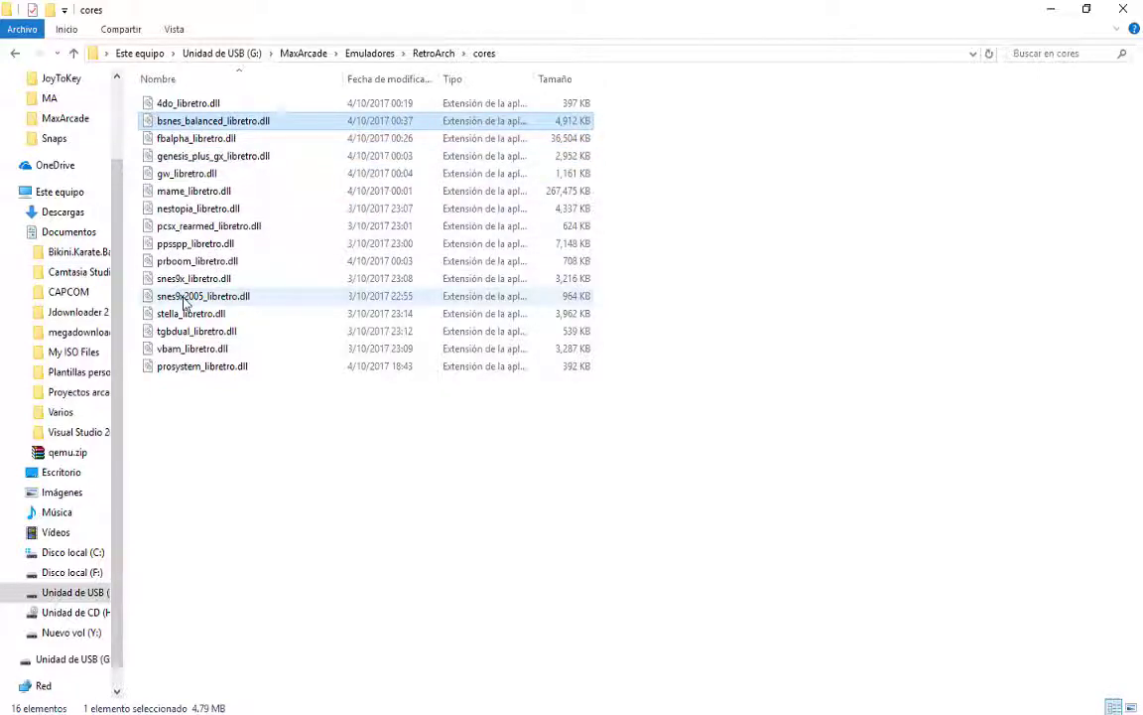
pyautogui.click(176, 281)
pyautogui.click(203, 297)
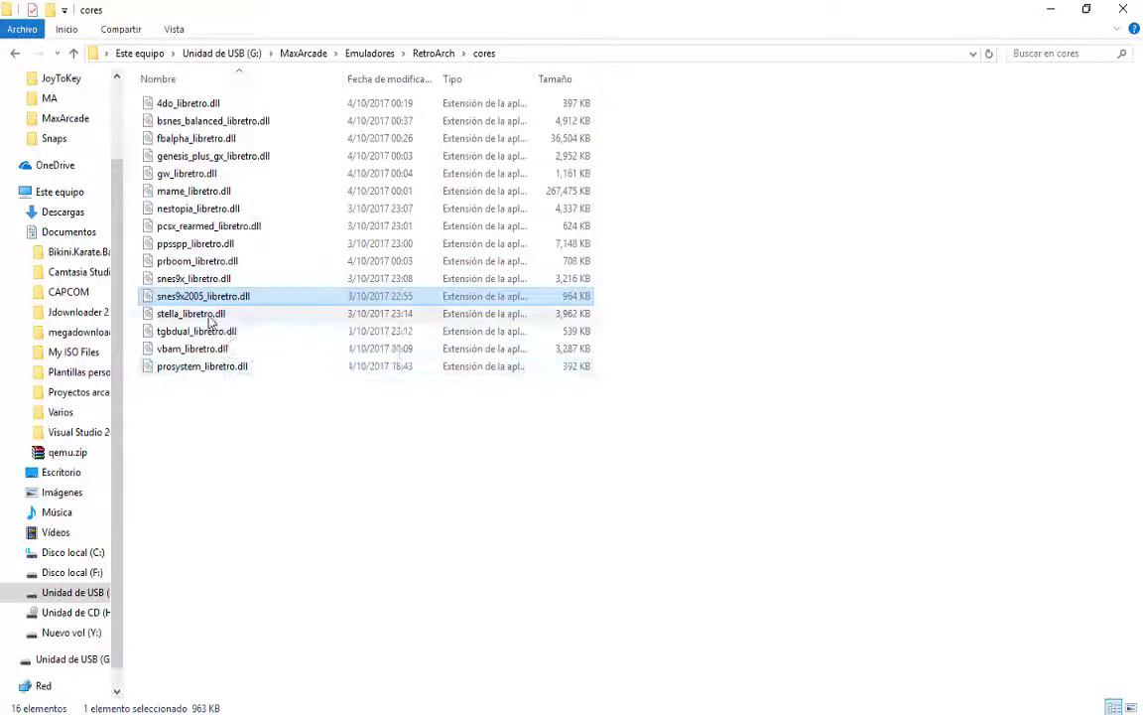
pyautogui.click(210, 315)
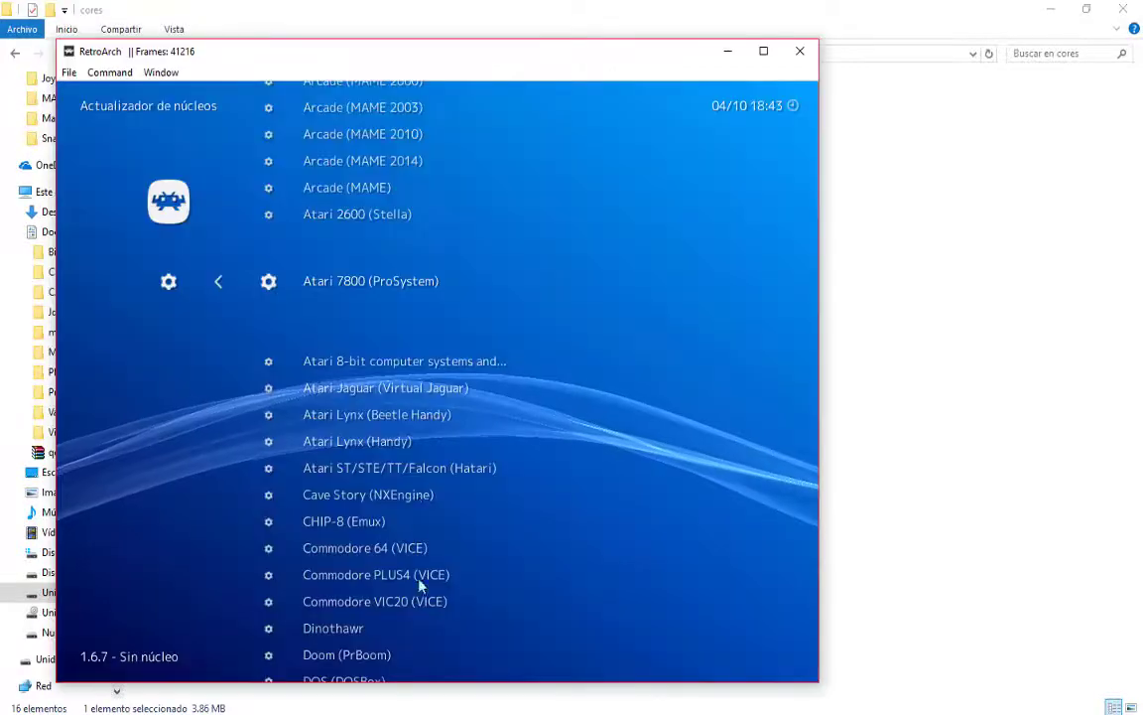
# Return to RetroArch and look through the downloadable cores from 3DO (4DO) down to ZX81 (EightyOne).
pyautogui.scroll(9, 376, 377)
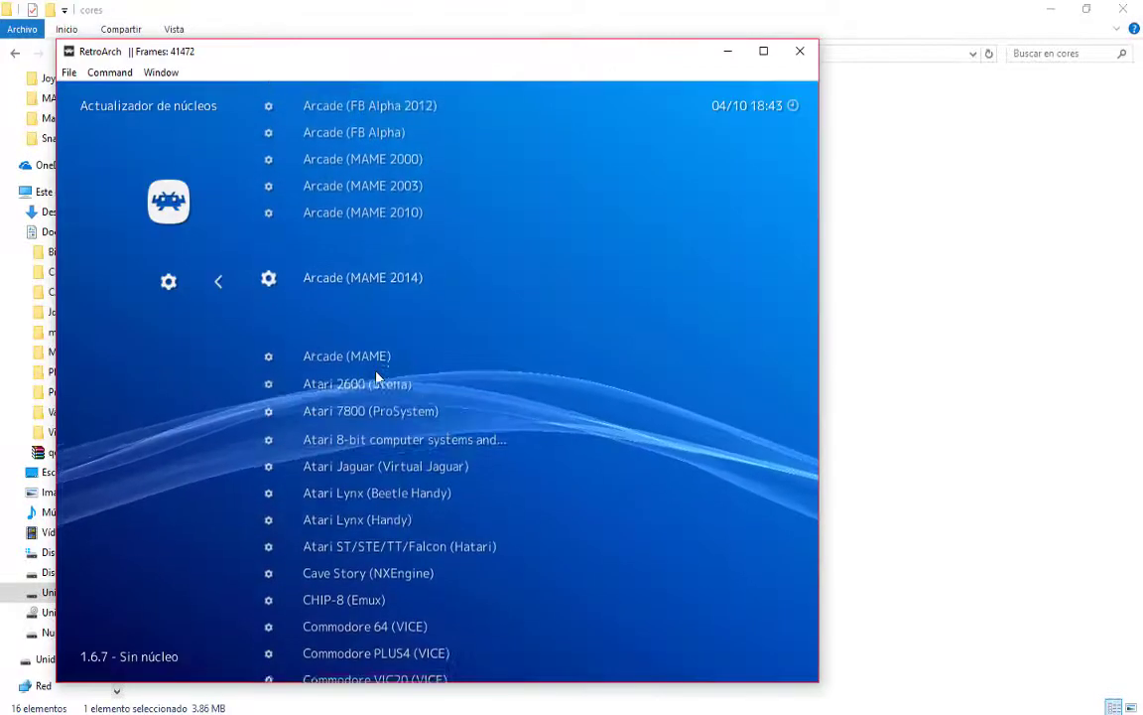
pyautogui.scroll(5, 376, 377)
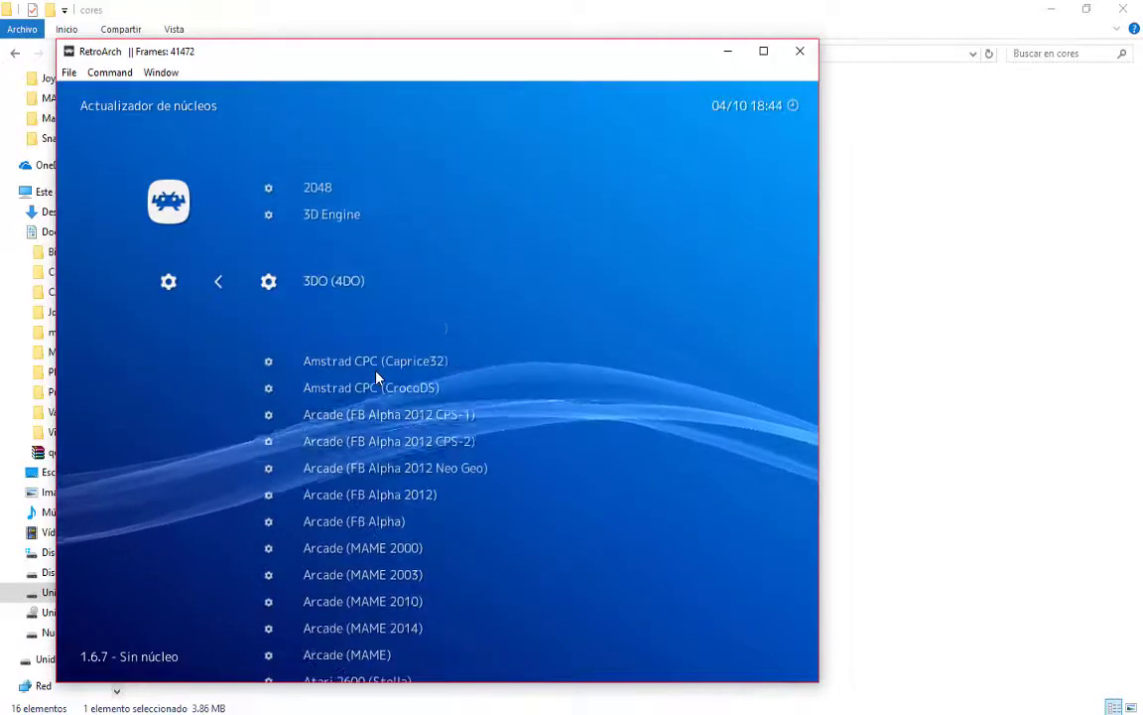
pyautogui.scroll(-2, 376, 377)
pyautogui.scroll(-17, 376, 377)
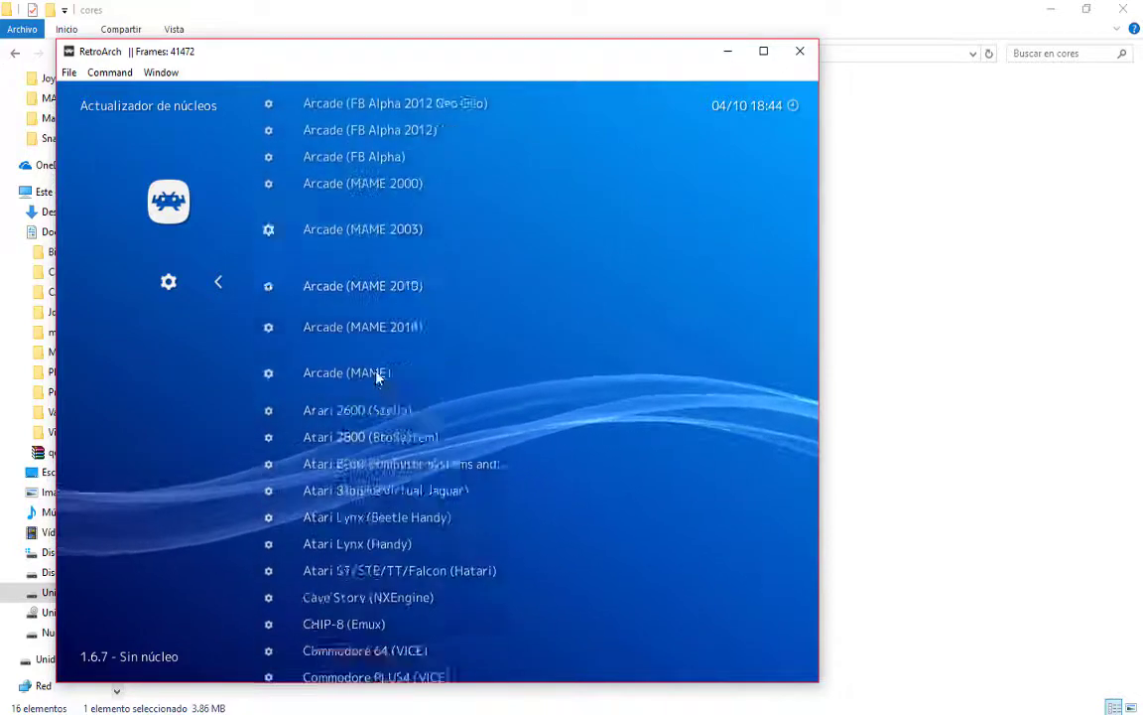
pyautogui.scroll(-5, 376, 377)
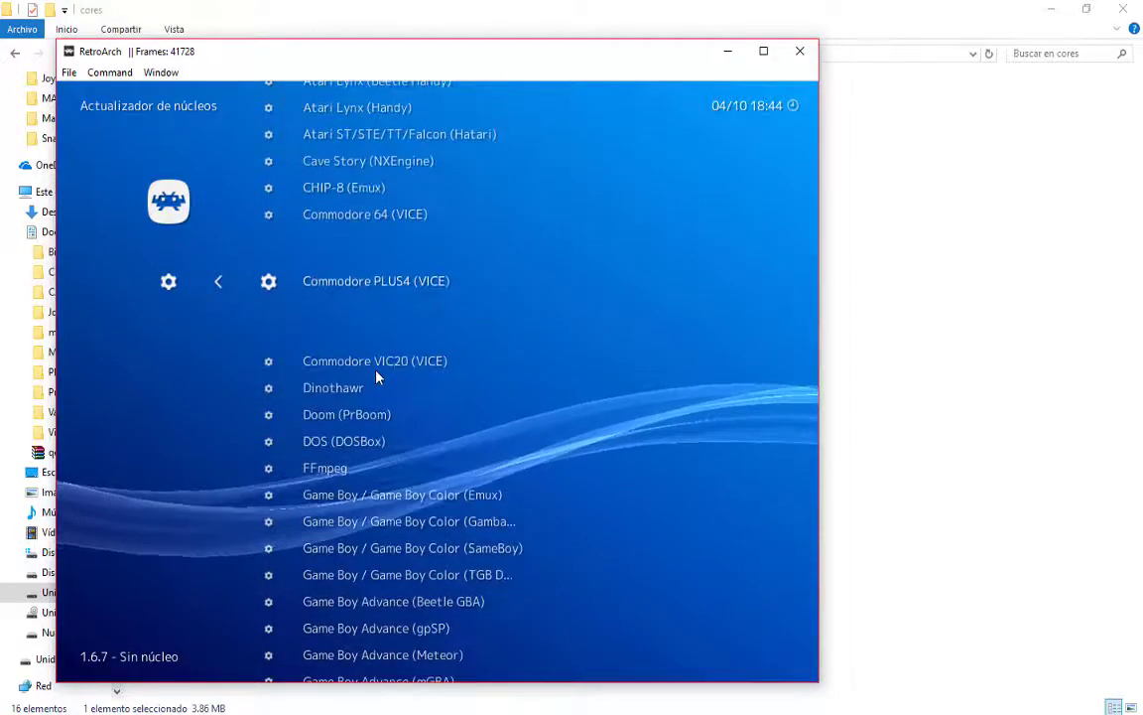
pyautogui.scroll(1, 374, 373)
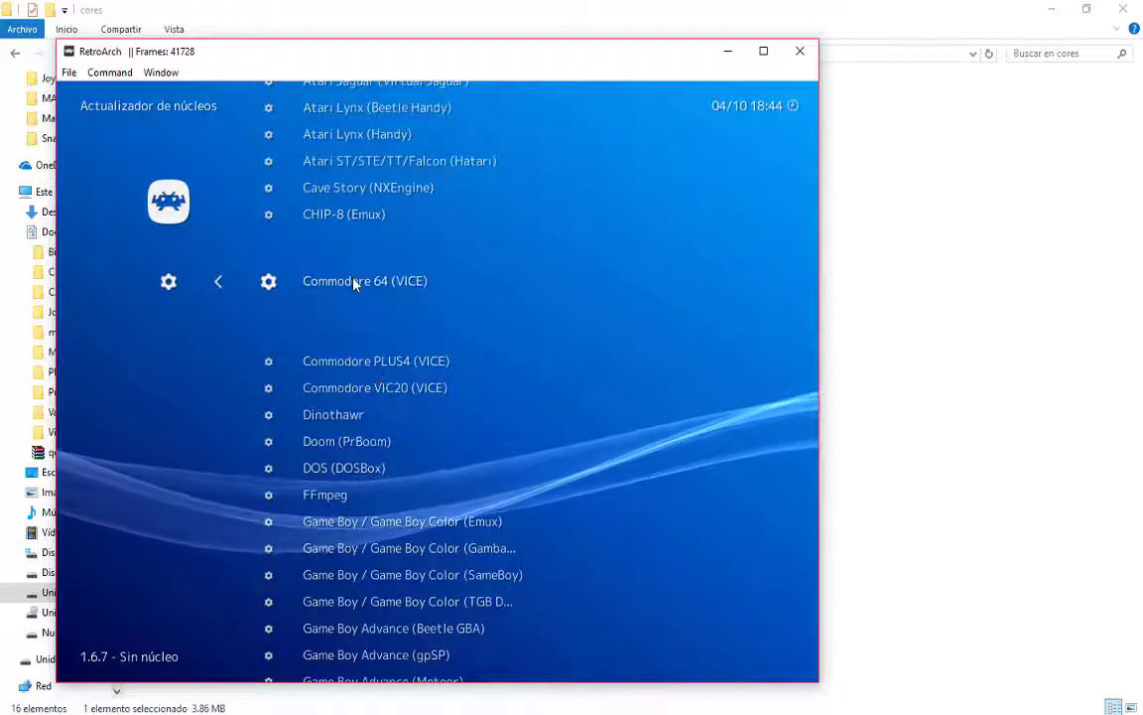
pyautogui.scroll(-13, 403, 348)
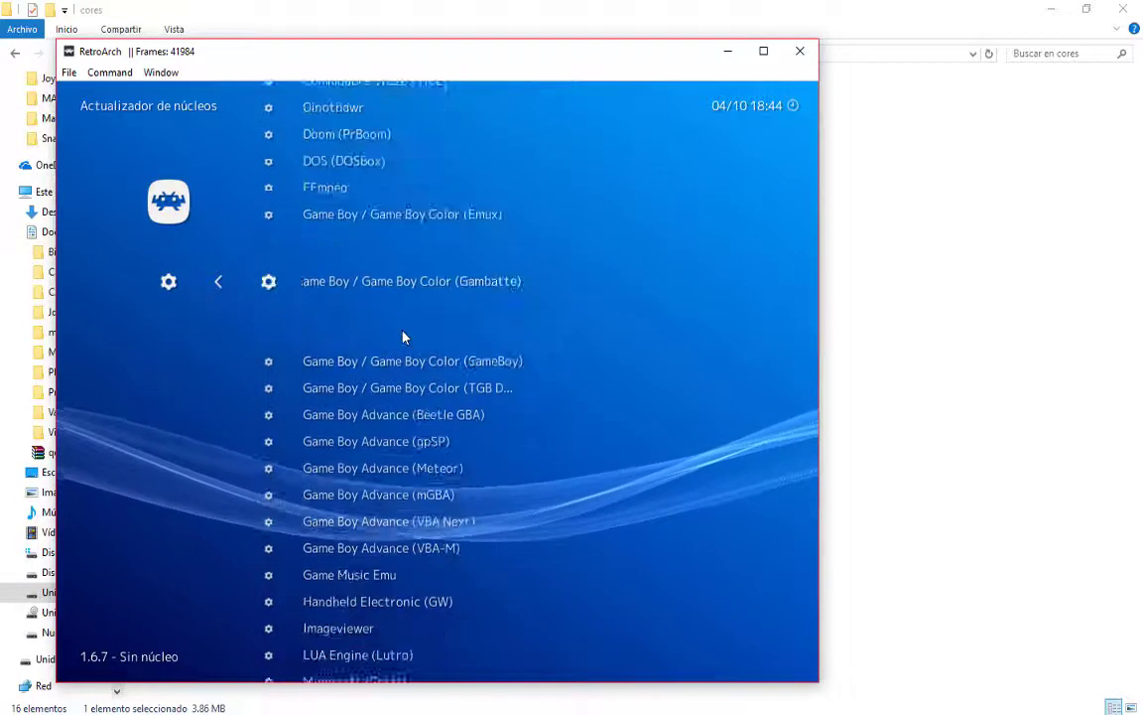
pyautogui.scroll(-8, 403, 337)
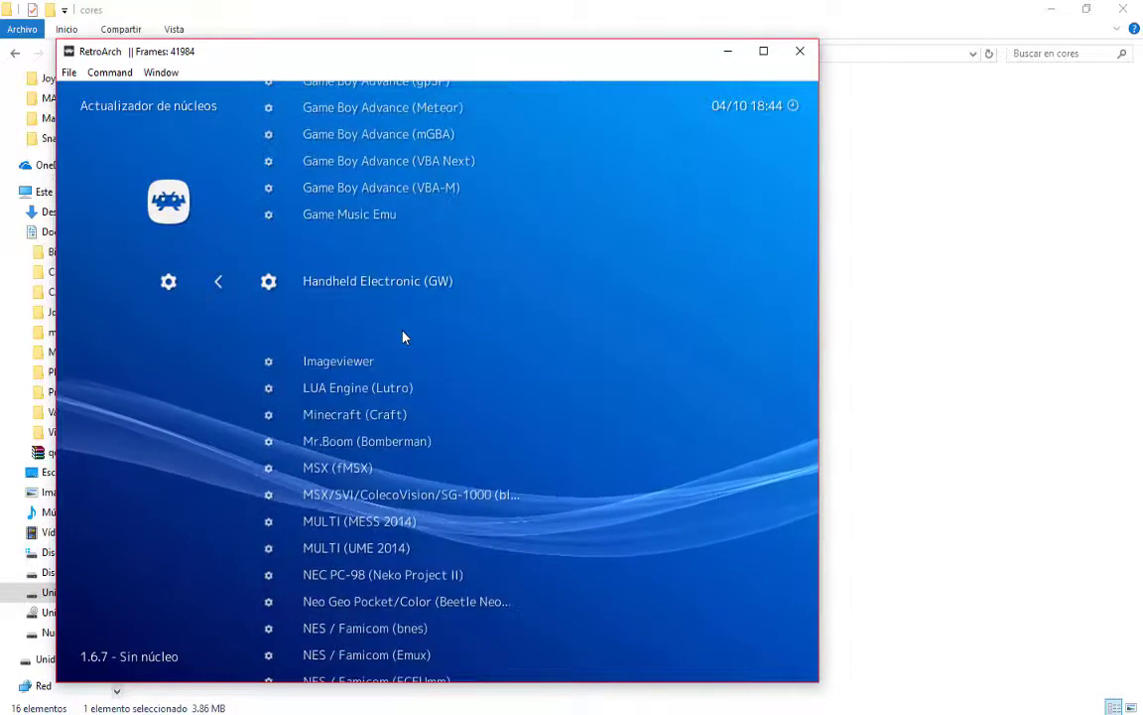
pyautogui.scroll(-11, 403, 337)
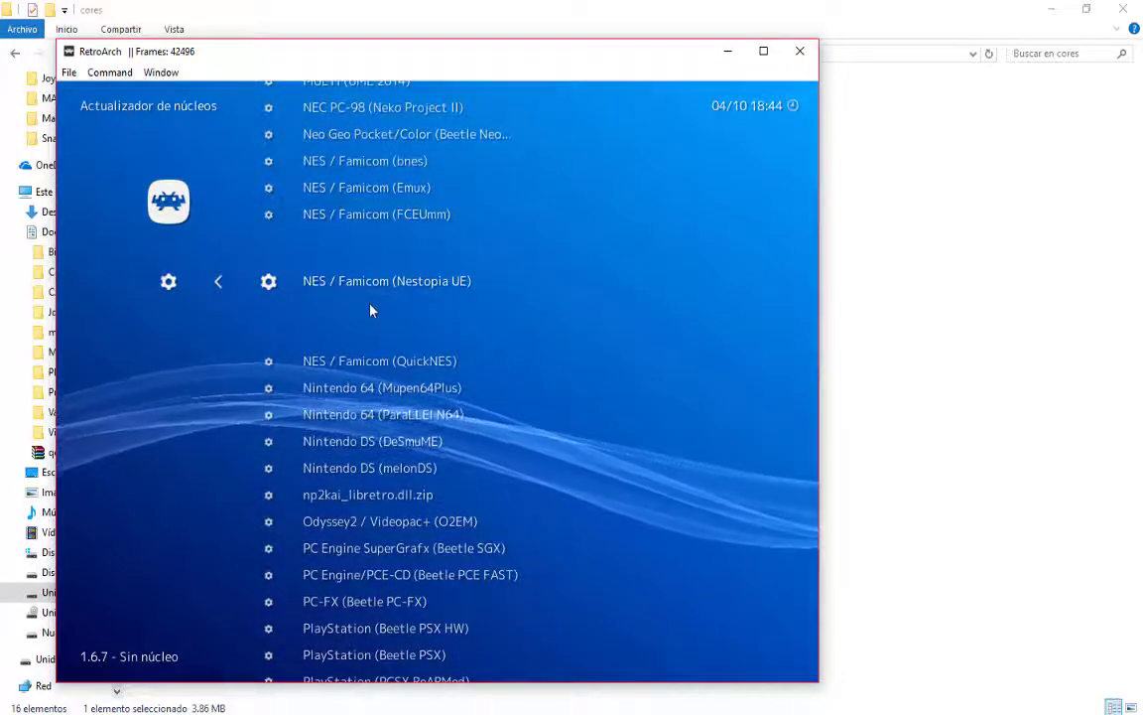
pyautogui.scroll(-3, 401, 337)
pyautogui.scroll(-17, 403, 344)
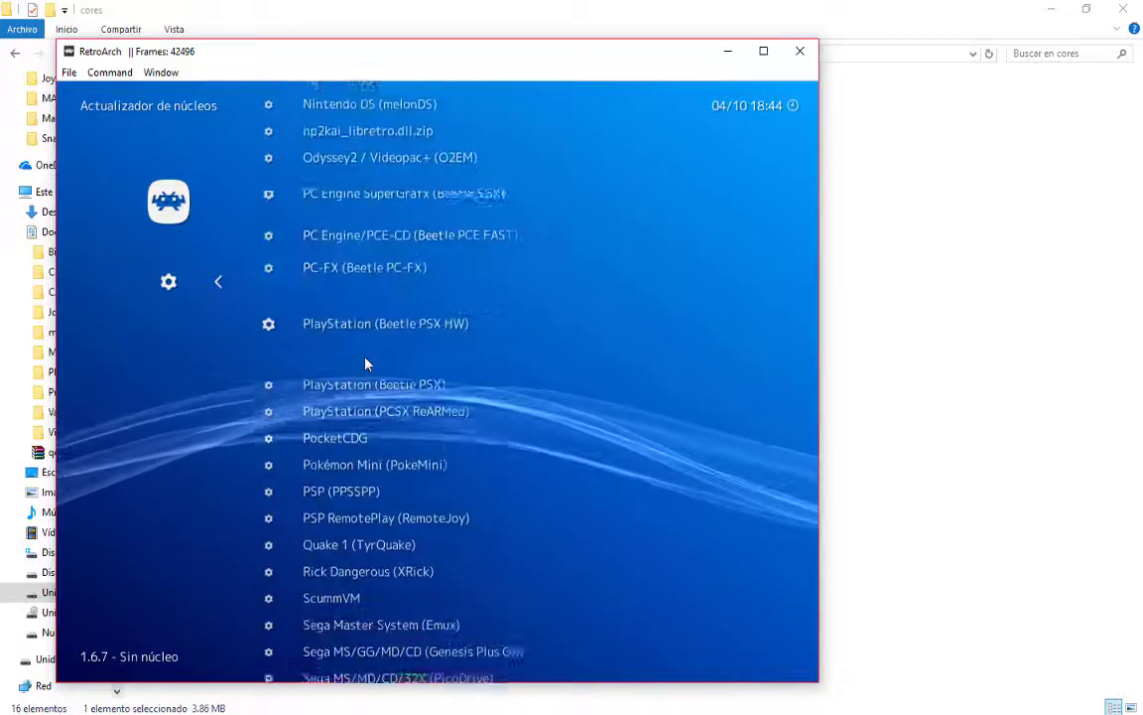
pyautogui.scroll(-17, 365, 363)
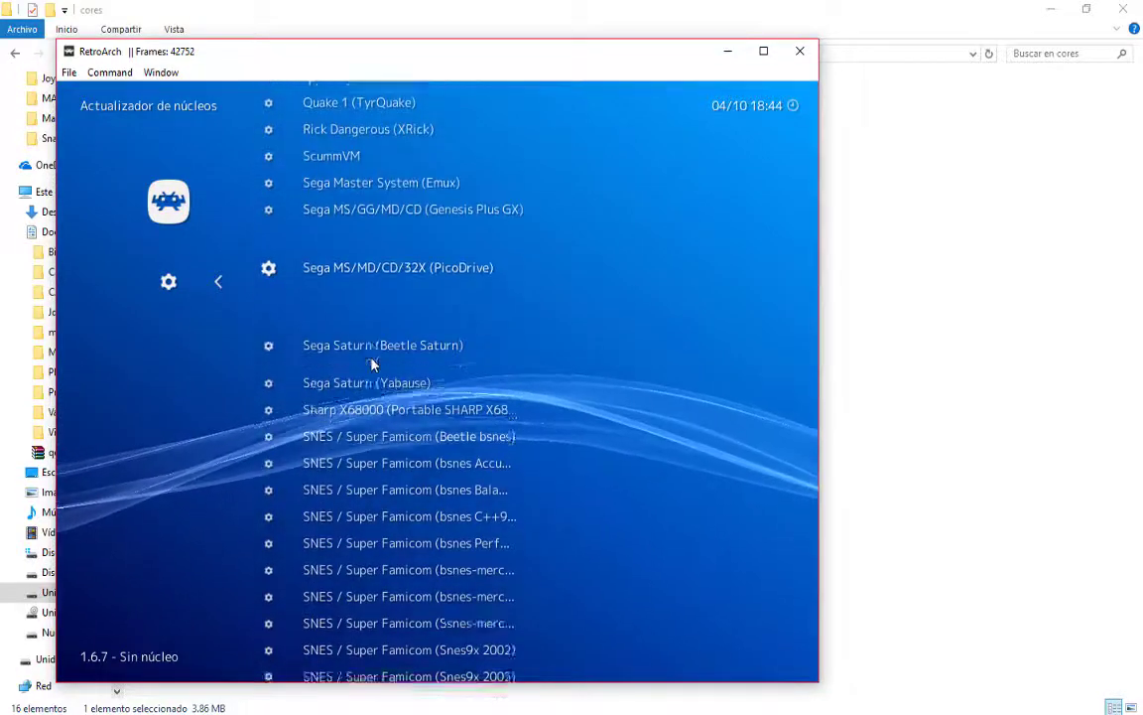
pyautogui.scroll(-4, 372, 364)
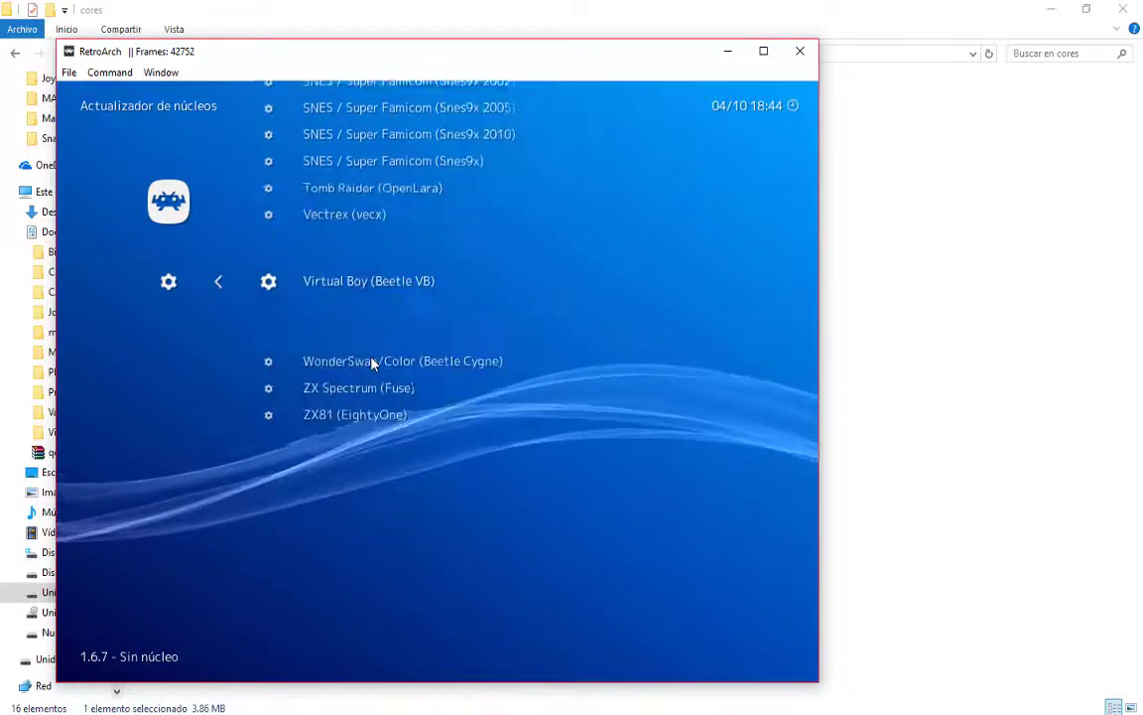
# Look back up through the downloadable cores from Virtual Boy (Beetle VB) to the Atari and Arcade entries.
pyautogui.scroll(6, 372, 364)
pyautogui.scroll(15, 372, 364)
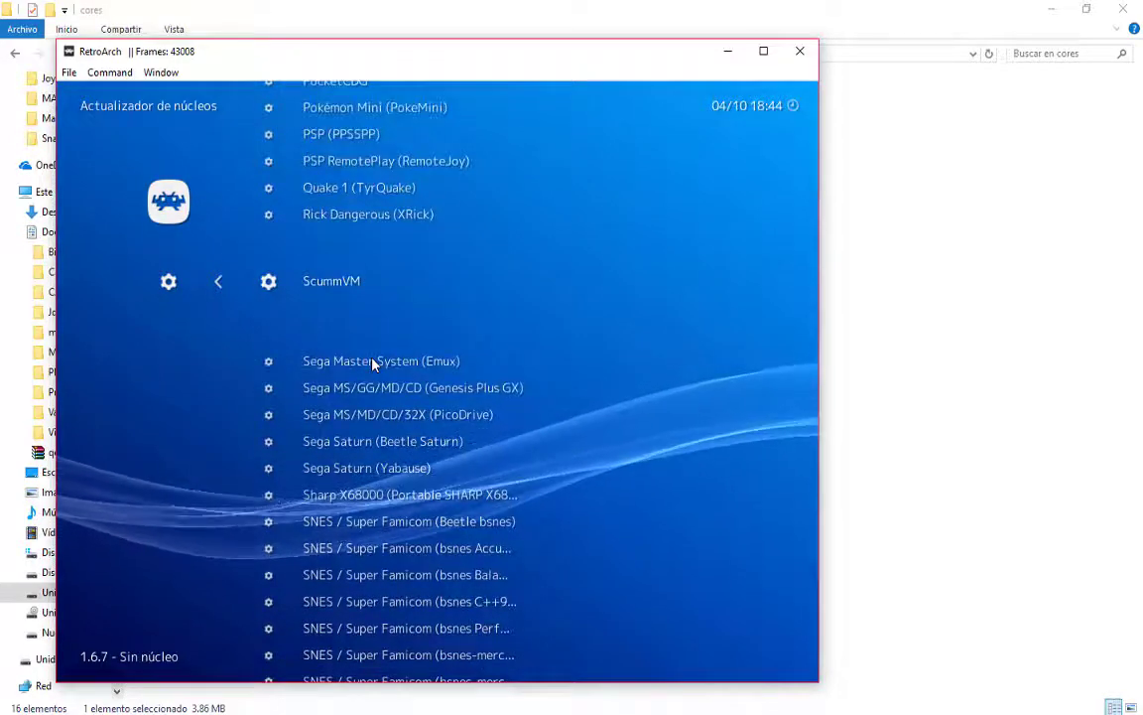
pyautogui.scroll(13, 372, 365)
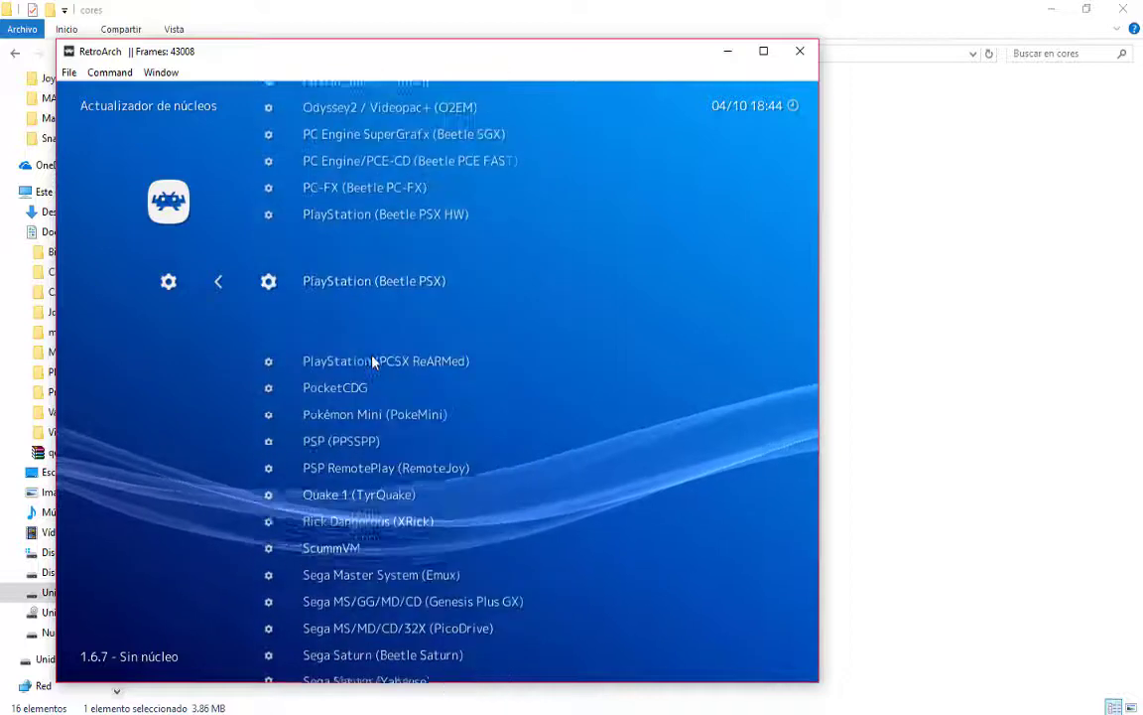
pyautogui.scroll(15, 608, 314)
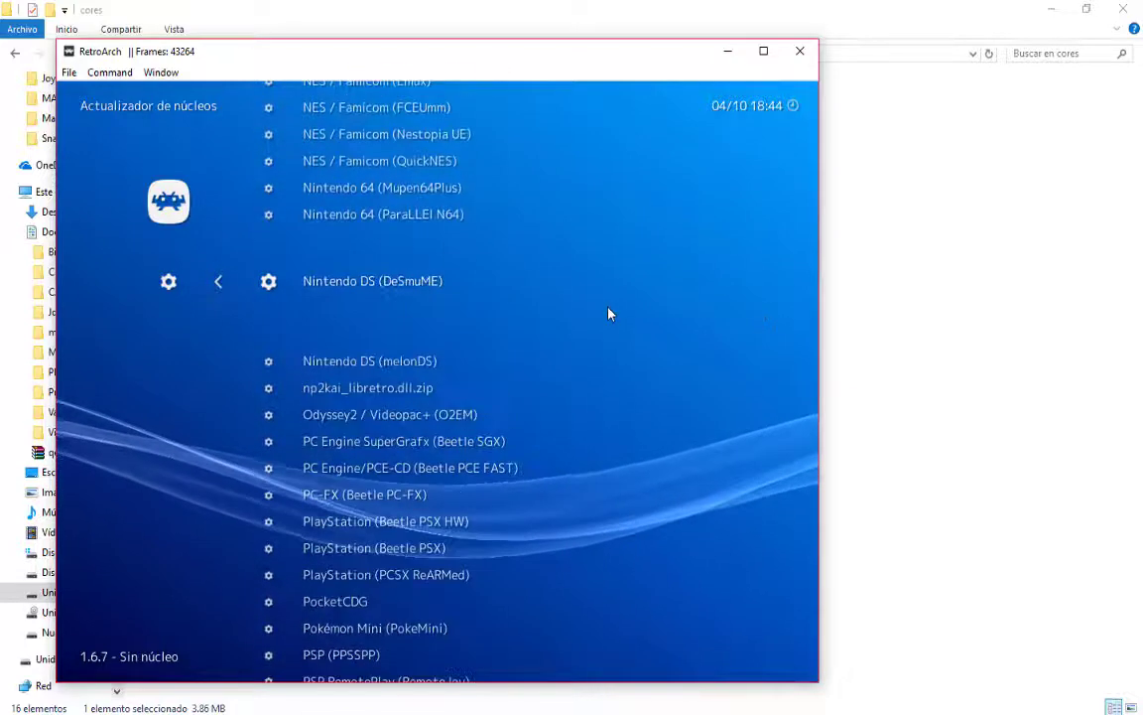
pyautogui.scroll(17, 608, 314)
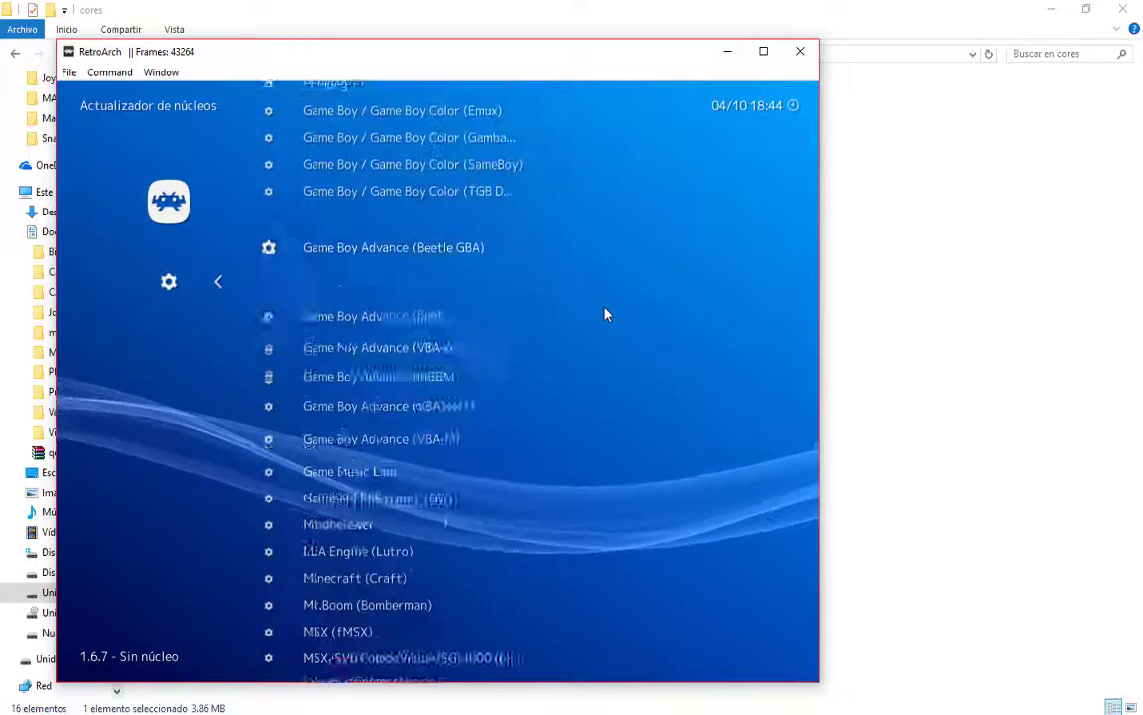
pyautogui.scroll(9, 584, 310)
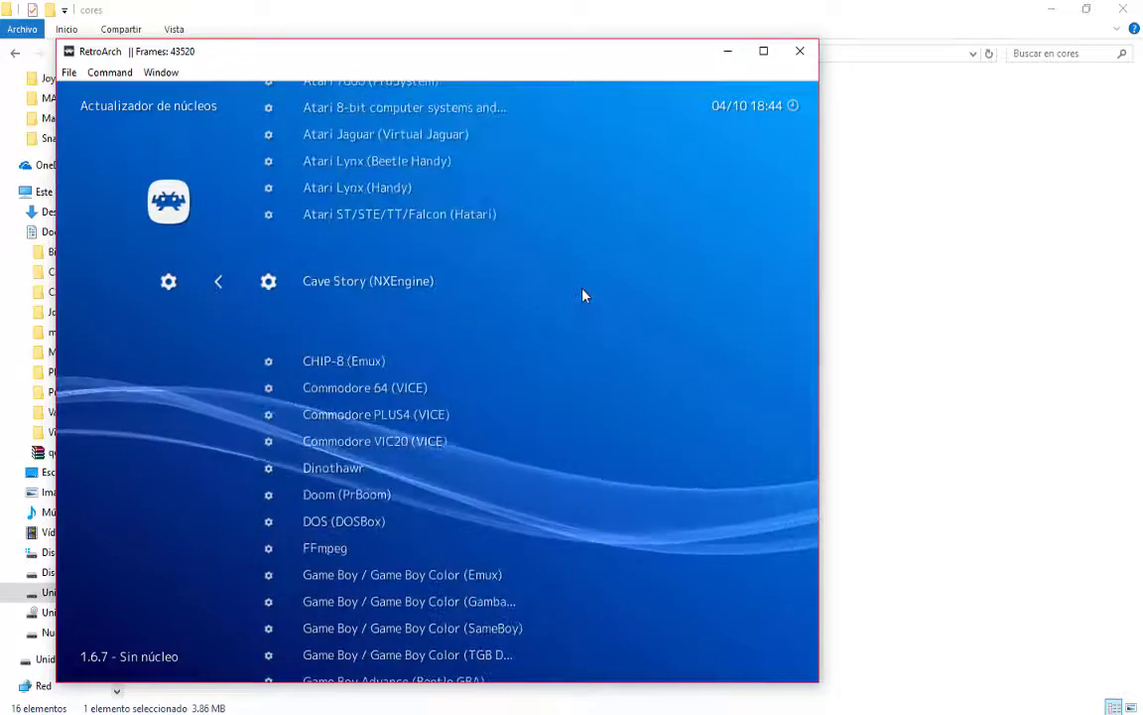
pyautogui.scroll(20, 521, 231)
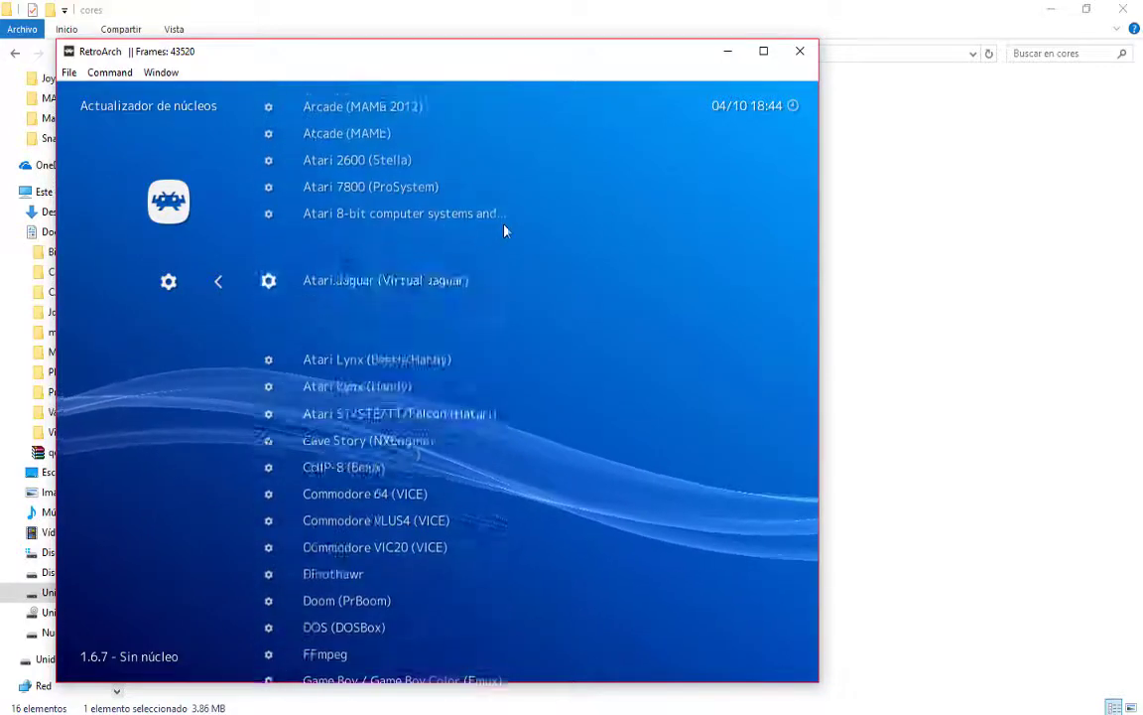
# Leave the list of downloadable cores and quit RetroArch from the main menu.
pyautogui.scroll(3, 504, 230)
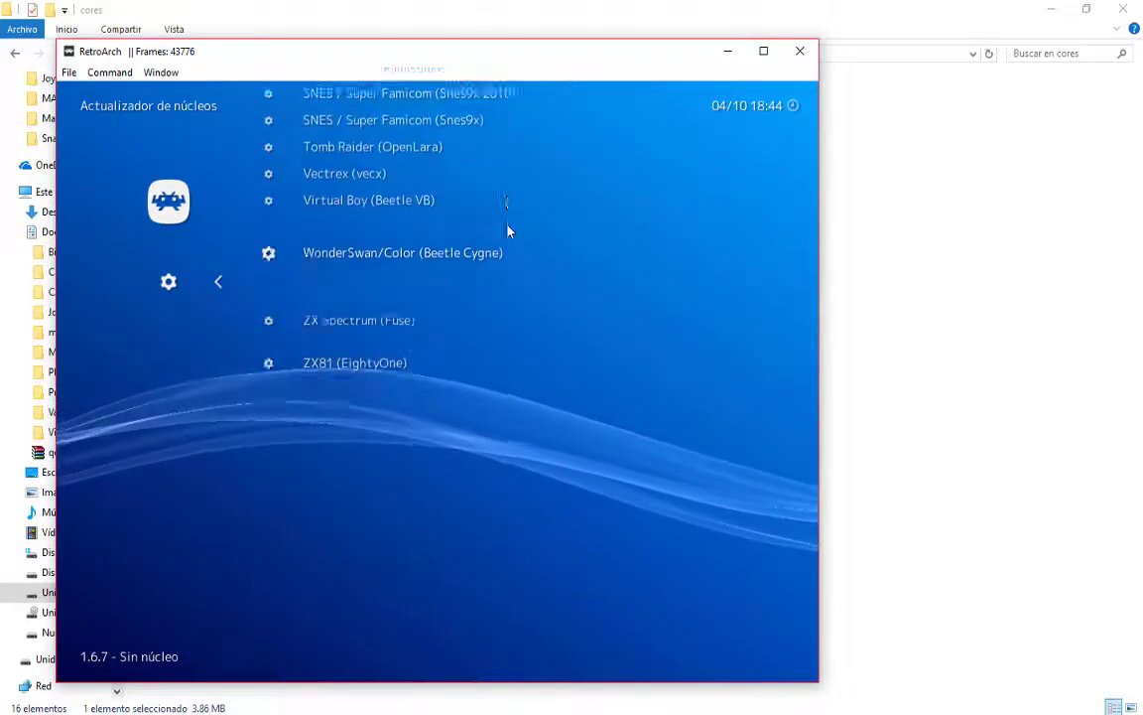
pyautogui.scroll(-4, 507, 230)
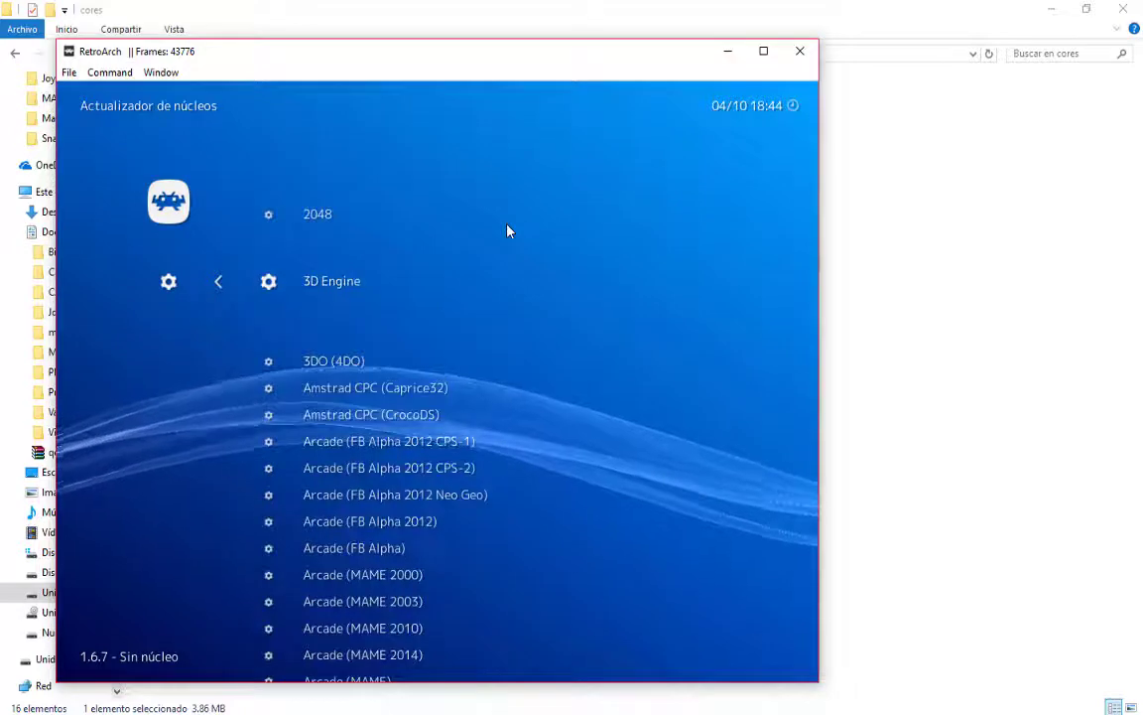
pyautogui.rightClick(395, 333)
pyautogui.scroll(-1, 394, 332)
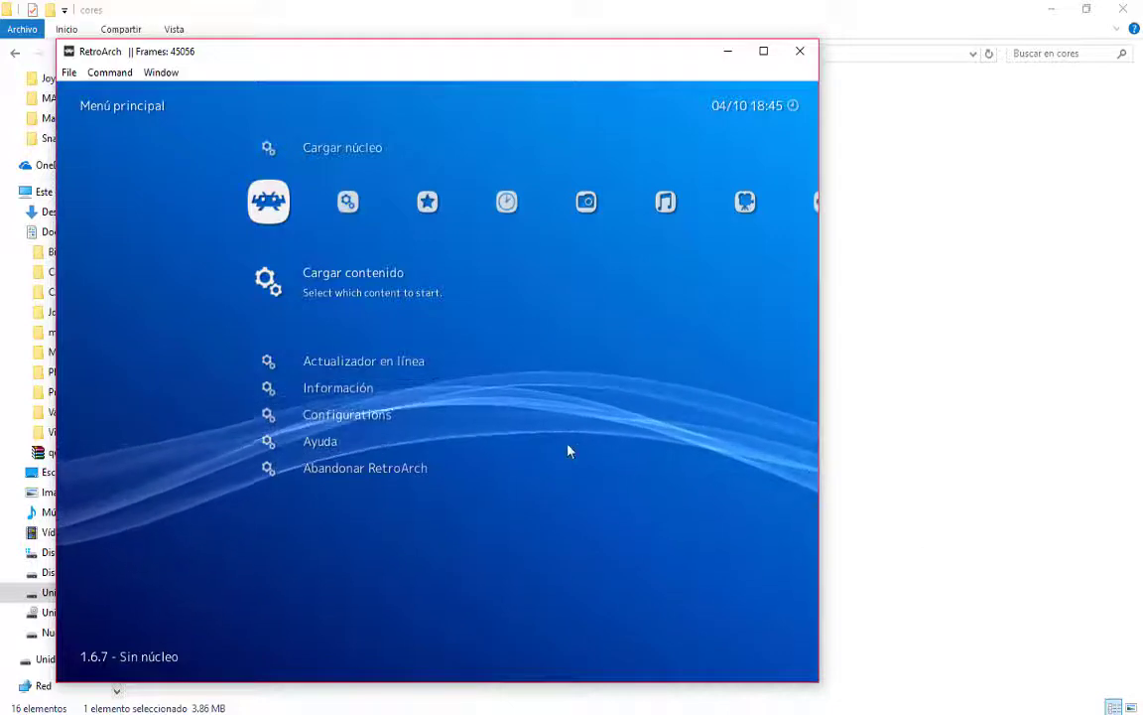
pyautogui.click(360, 471)
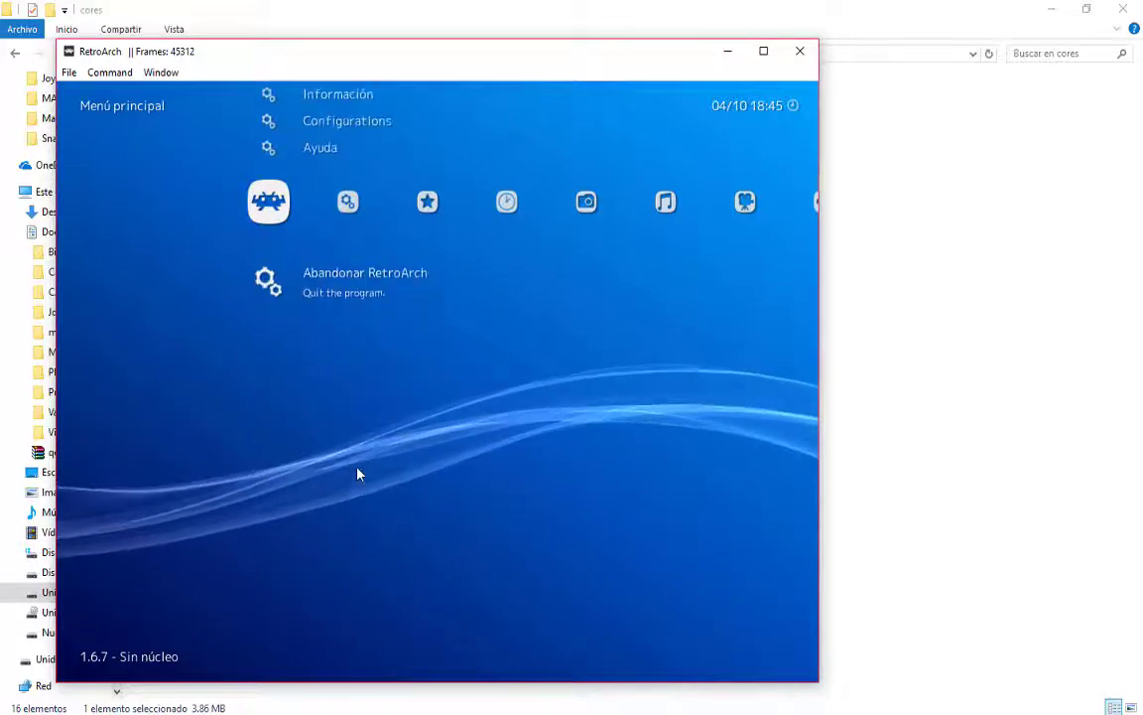
pyautogui.click(338, 288)
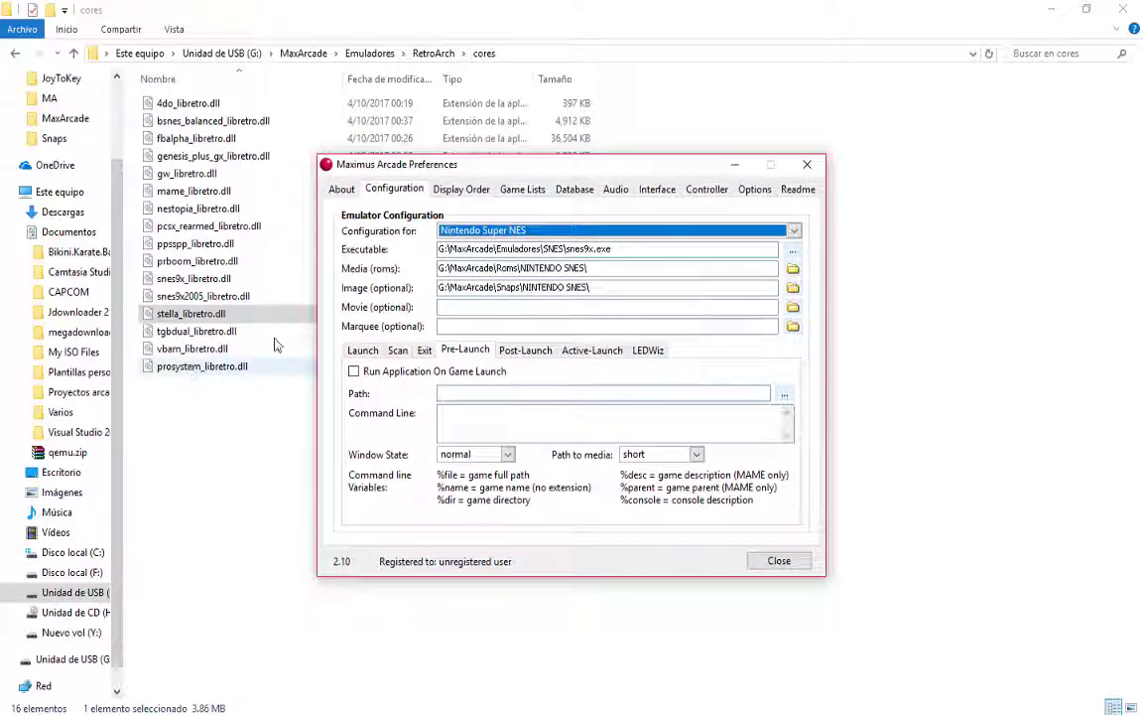
# In Maximus Arcade Preferences, open the Atari 7800 configuration and set its executable to retroarch.exe from G:\MaxArcade\Emuladores\RetroArch.
pyautogui.click(502, 230)
pyautogui.scroll(7, 545, 282)
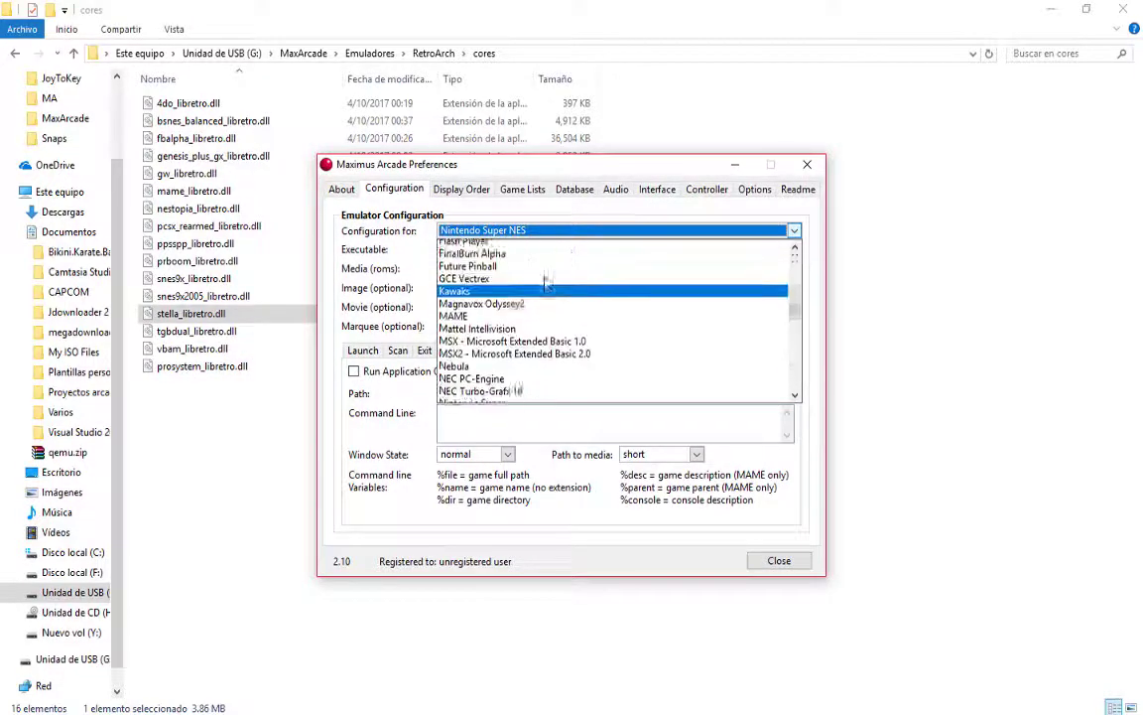
pyautogui.scroll(3, 545, 284)
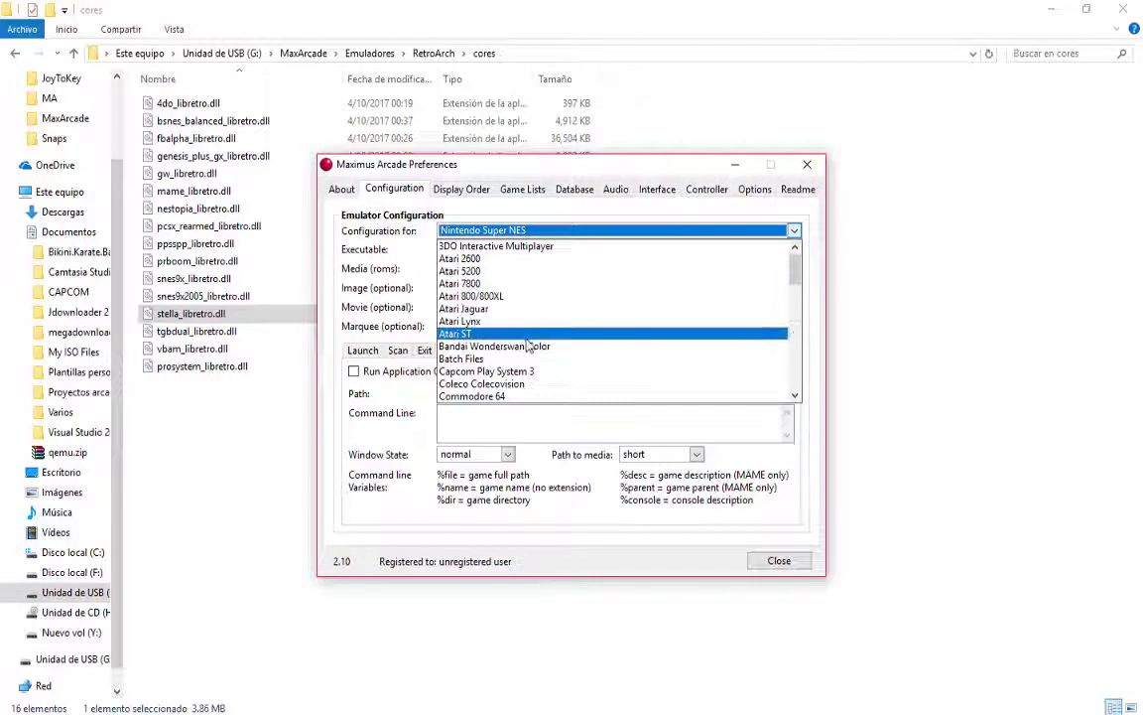
pyautogui.click(544, 283)
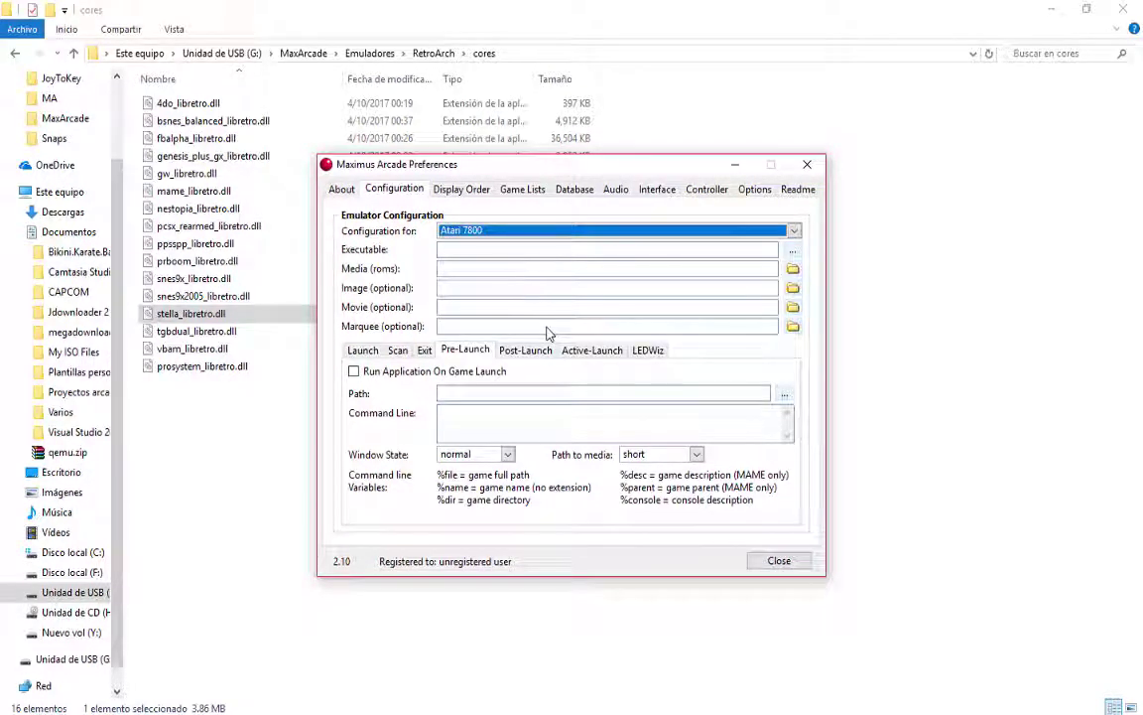
pyautogui.click(792, 254)
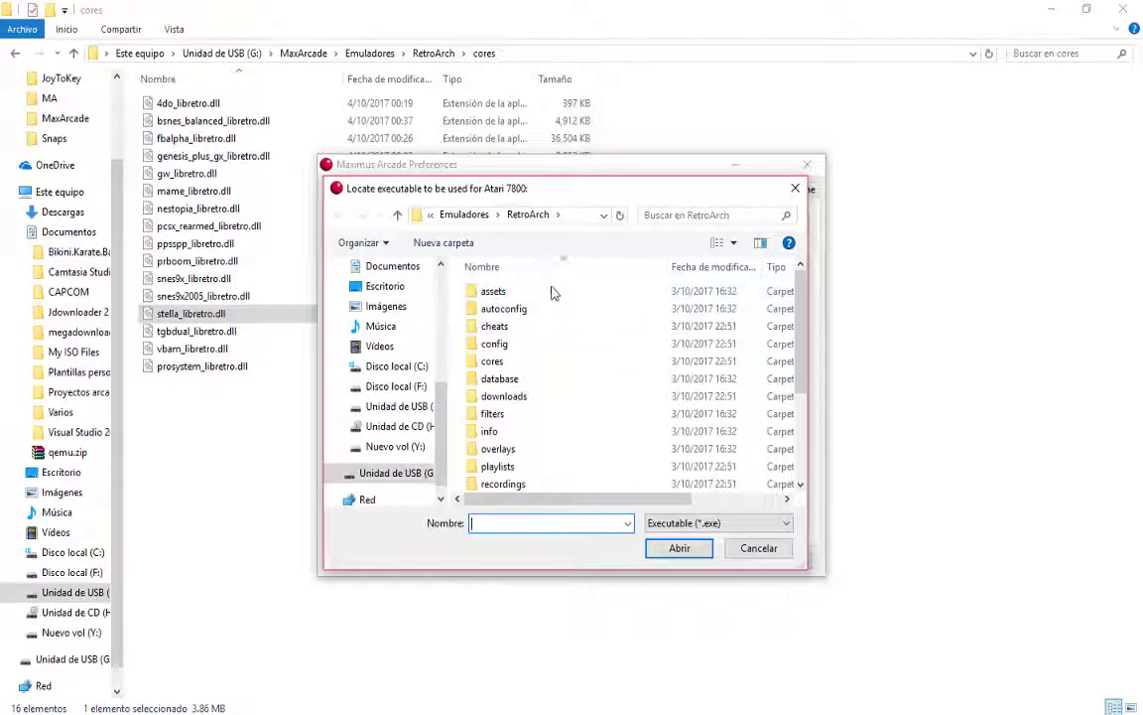
pyautogui.scroll(-3, 552, 294)
pyautogui.click(523, 467)
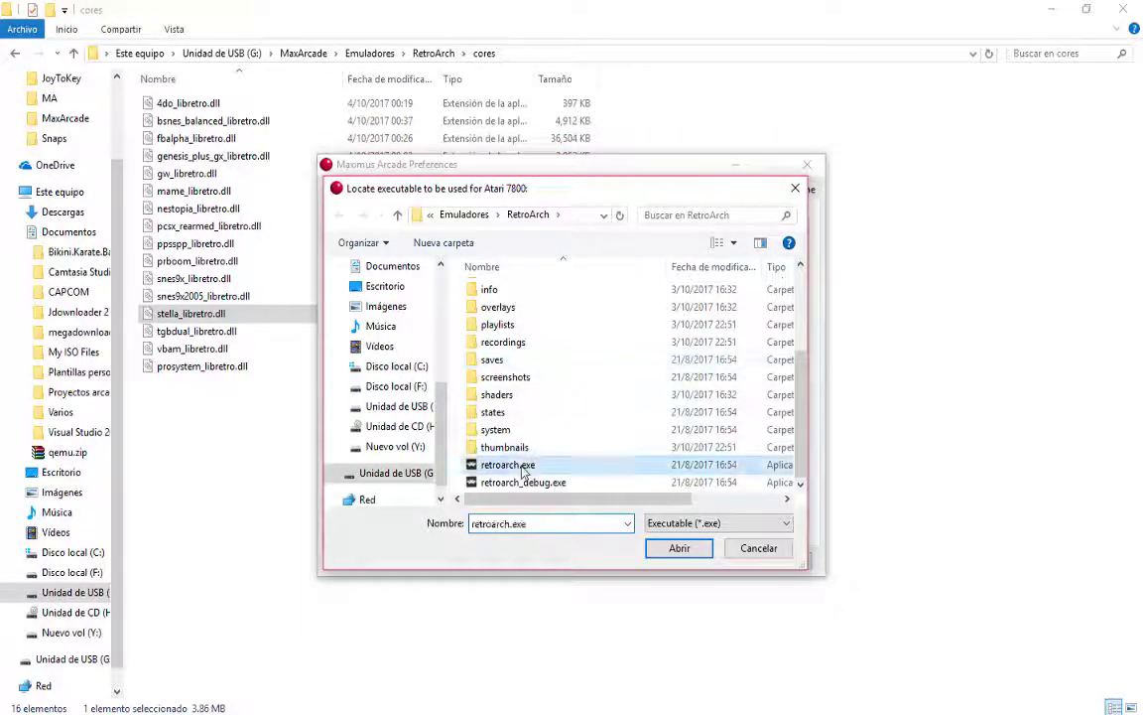
pyautogui.click(679, 548)
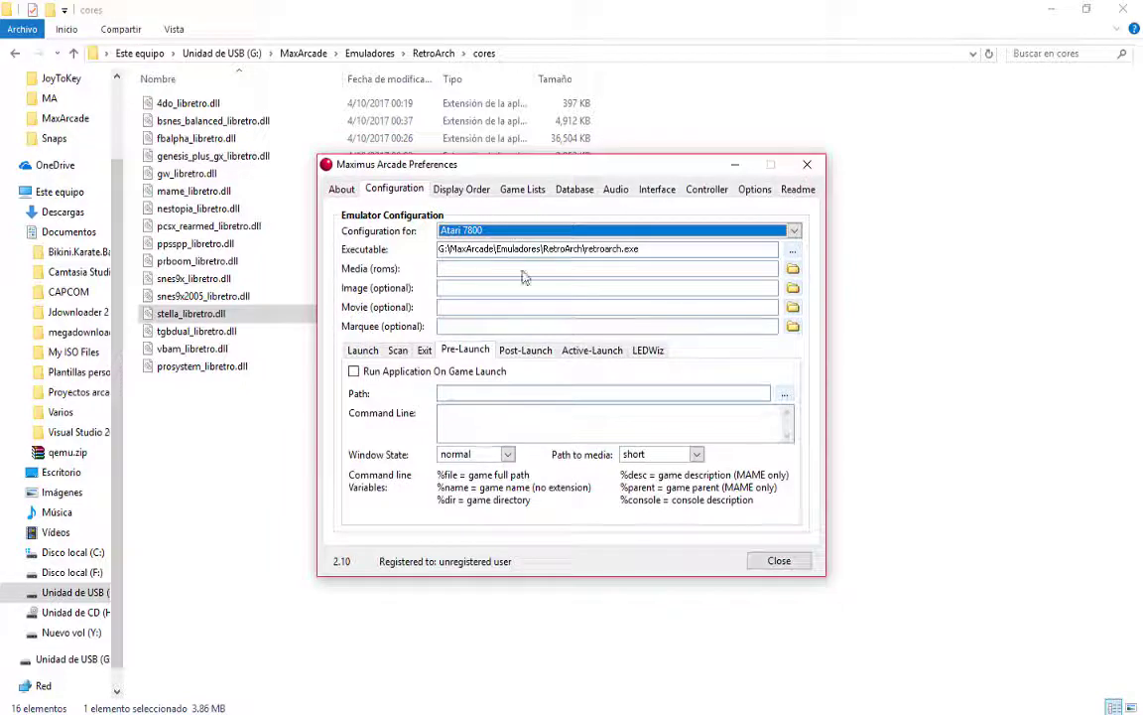
# Set the Atari 7800 media (roms) folder to G:\MaxArcade\Roms\ATARI 7800.
pyautogui.click(793, 270)
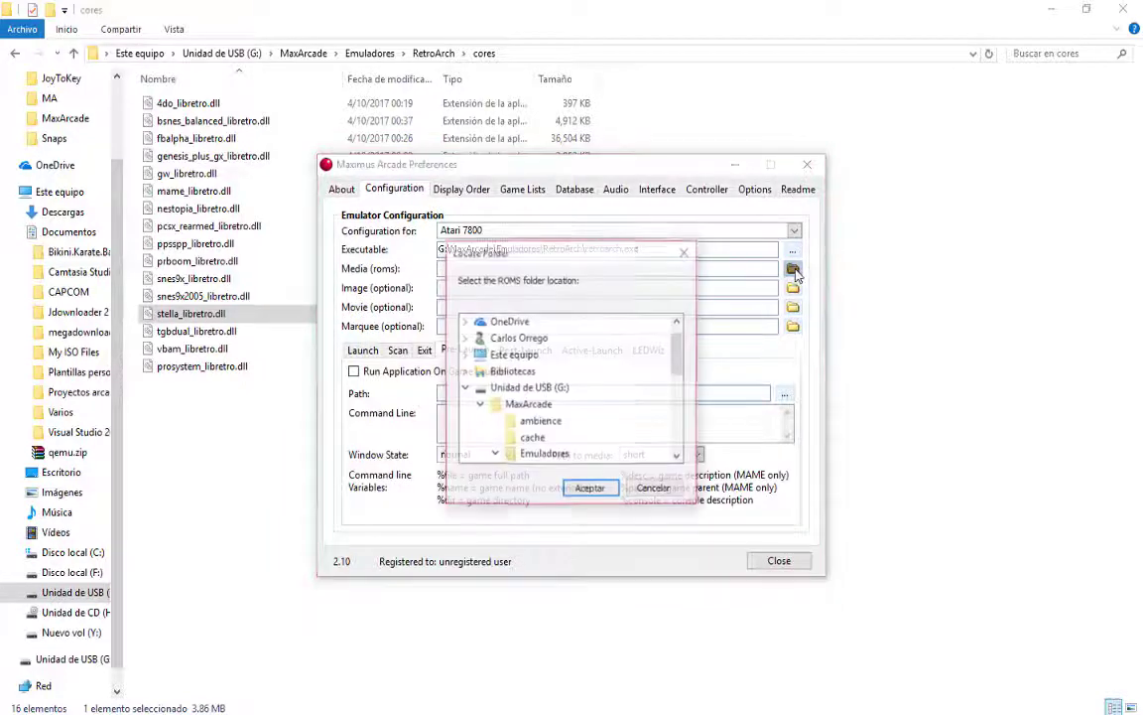
pyautogui.scroll(-3, 549, 411)
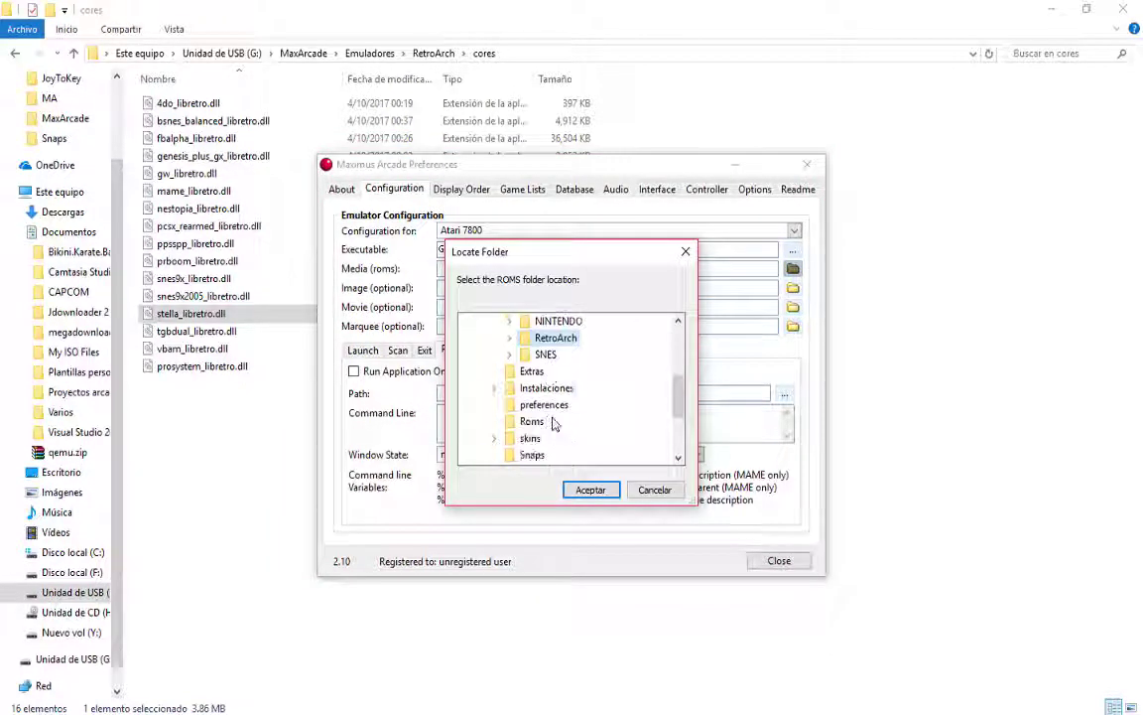
pyautogui.scroll(1, 501, 367)
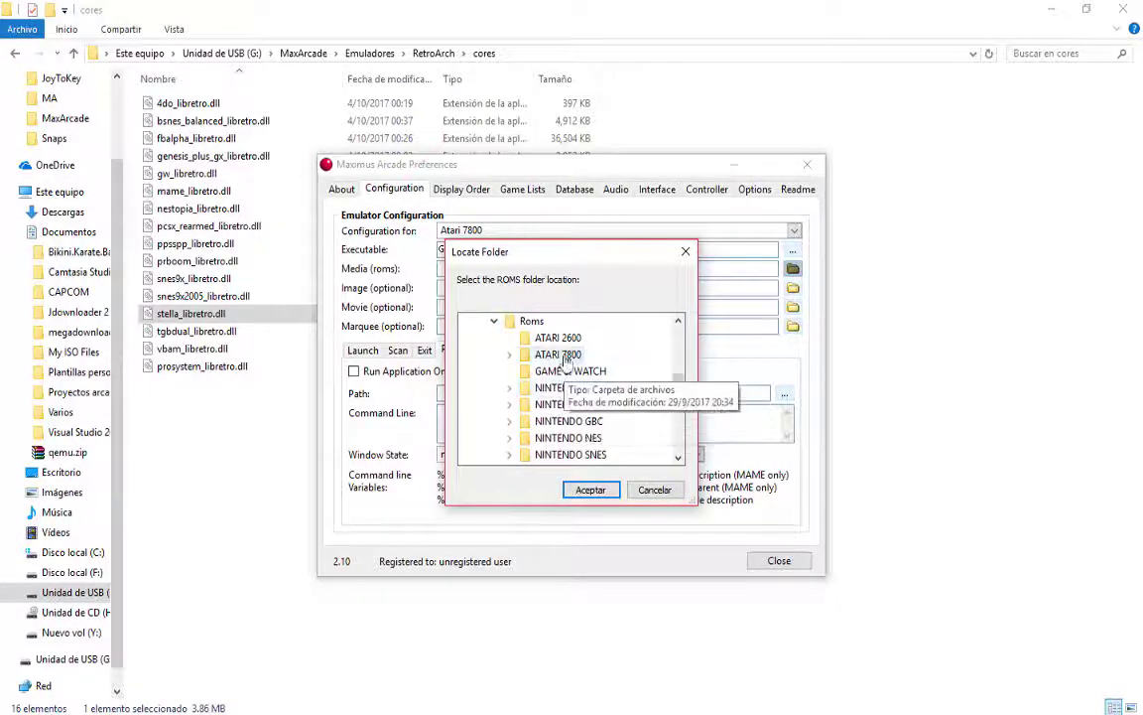
pyautogui.click(557, 354)
pyautogui.click(591, 490)
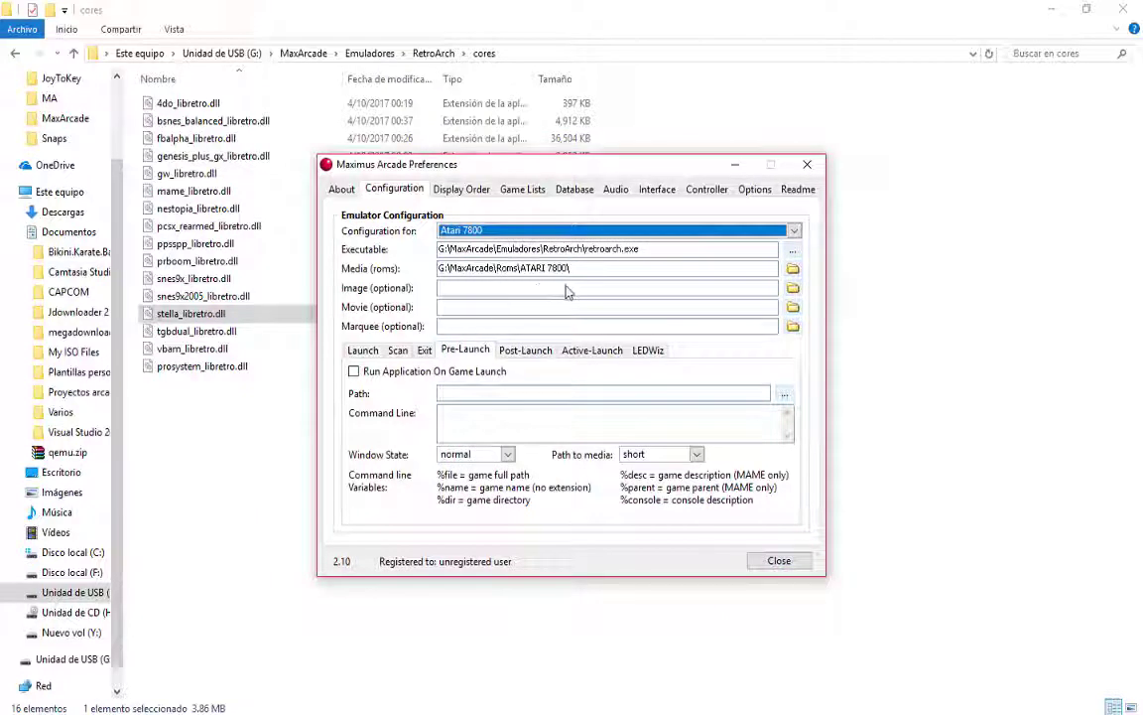
# Set the Atari 7800 image folder to G:\MaxArcade\Snaps\ATARI 7800.
pyautogui.click(792, 288)
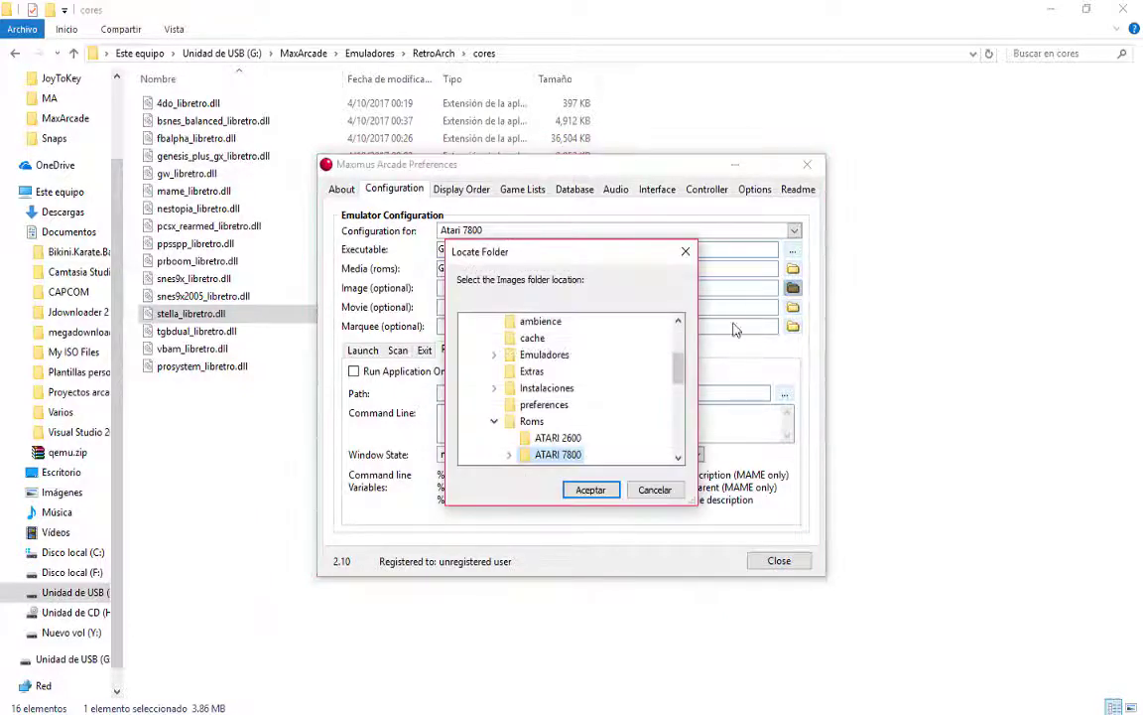
pyautogui.click(495, 422)
pyautogui.scroll(-1, 526, 425)
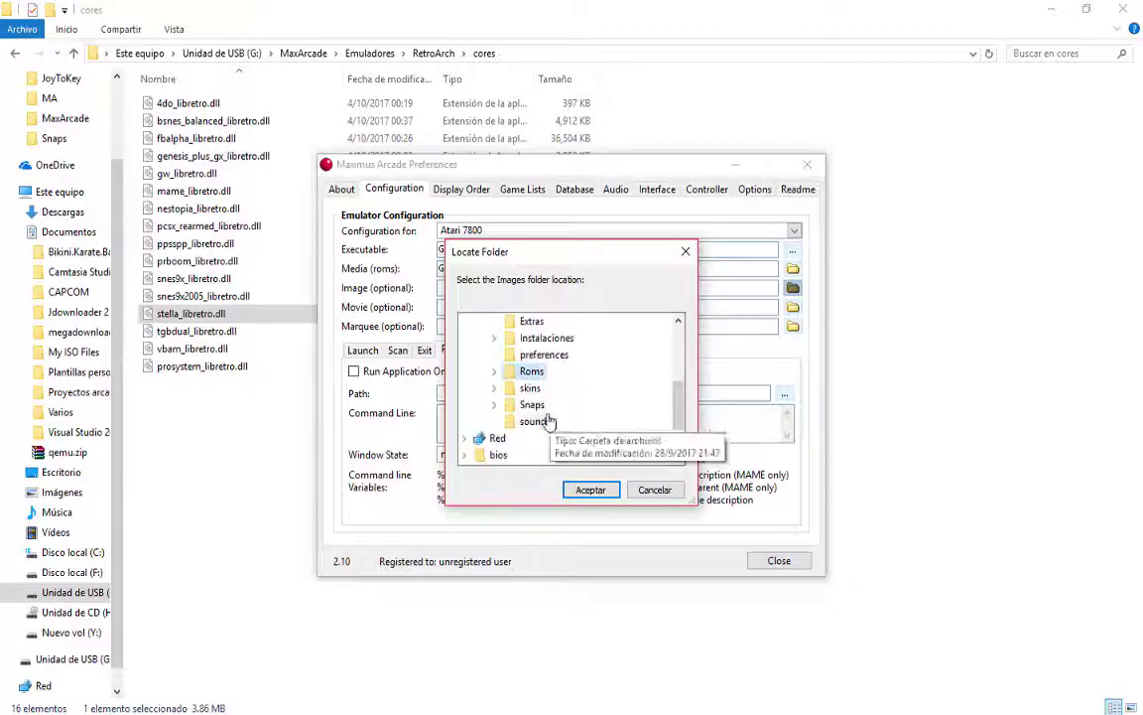
pyautogui.click(494, 405)
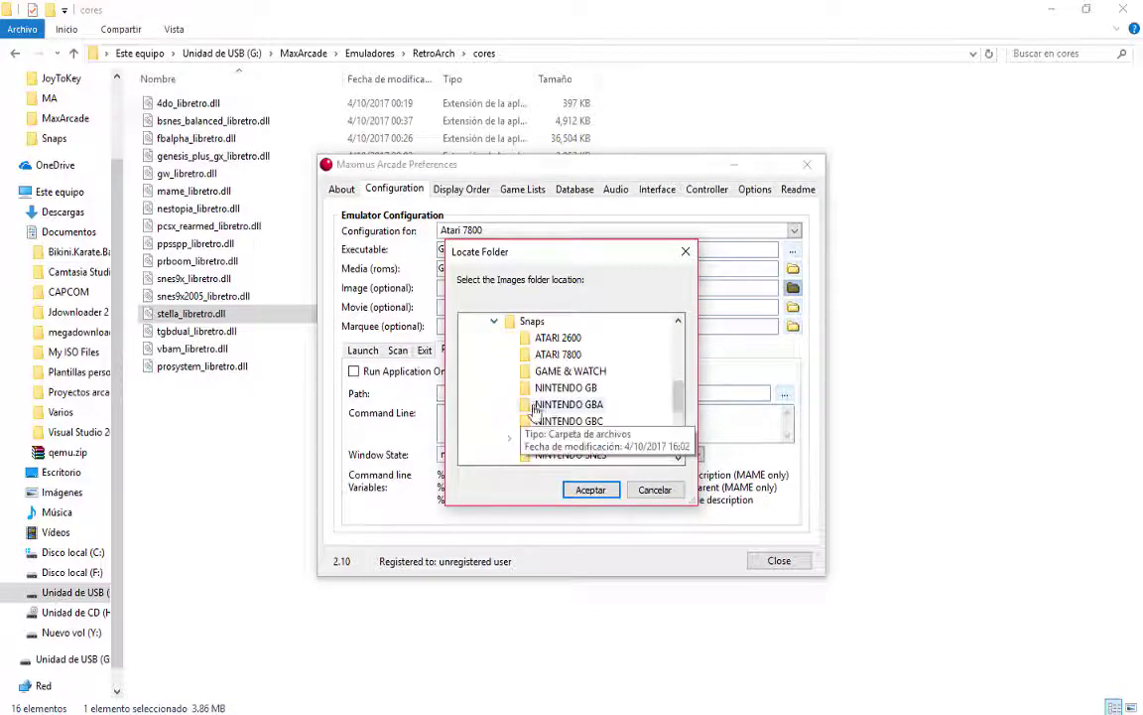
pyautogui.click(556, 354)
pyautogui.click(591, 490)
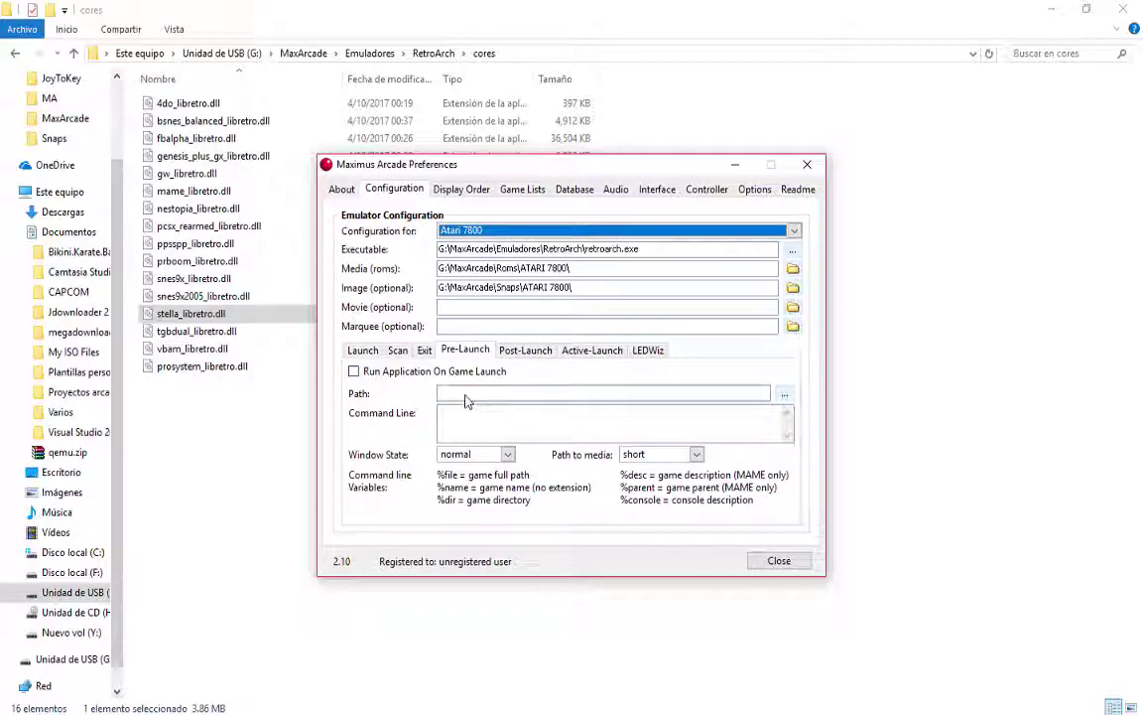
# Enter %file -L cores/prosystem_libretro.dll as the Pre-Launch command line, copying the core's file name from the cores folder.
pyautogui.click(455, 419)
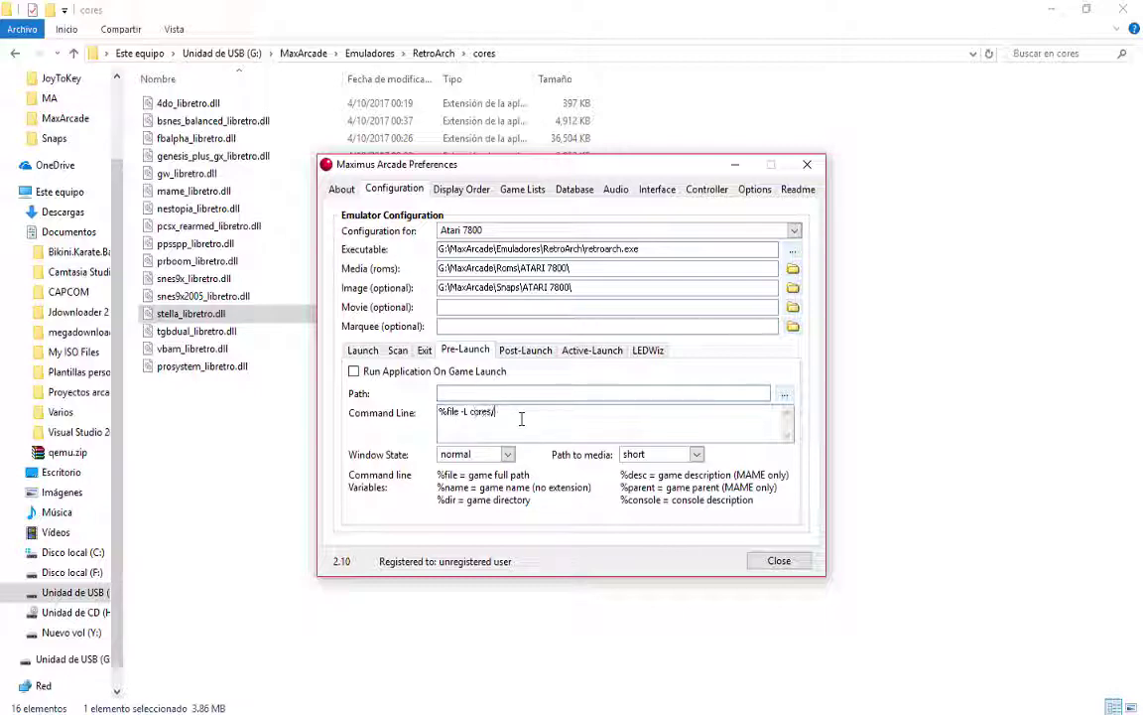
pyautogui.click(242, 368)
pyautogui.click(248, 367)
pyautogui.click(265, 367)
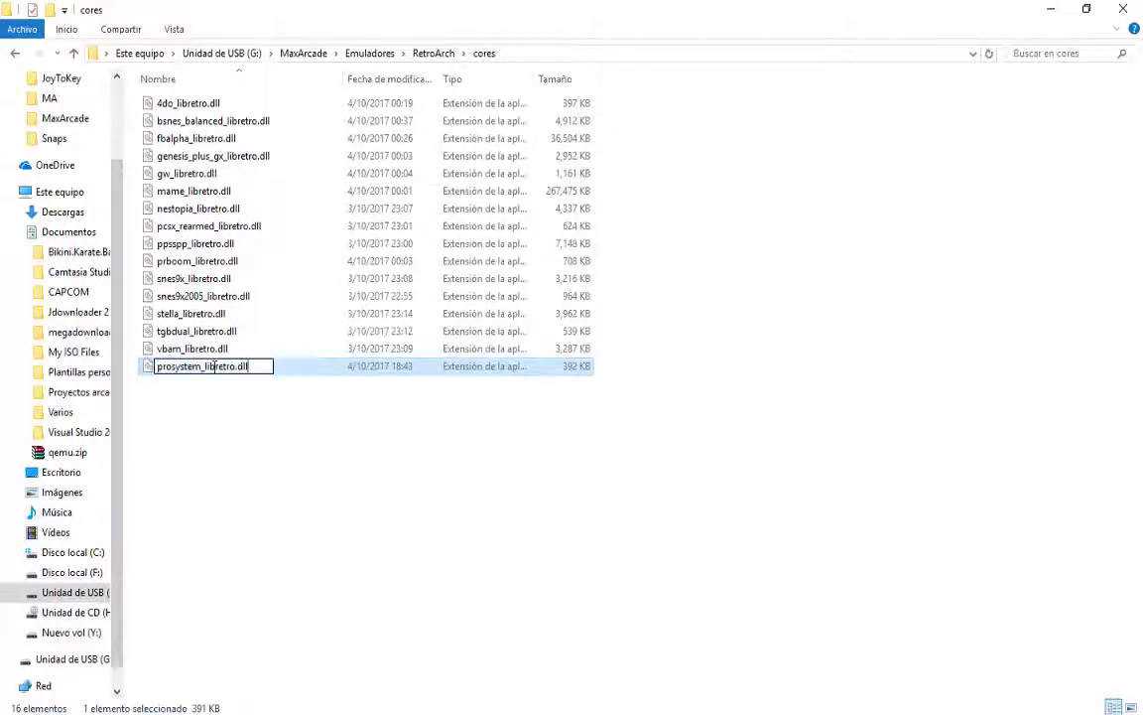
pyautogui.hotkey('ctrl', 'a')
pyautogui.hotkey('ctrl', 'c')
pyautogui.click(255, 416)
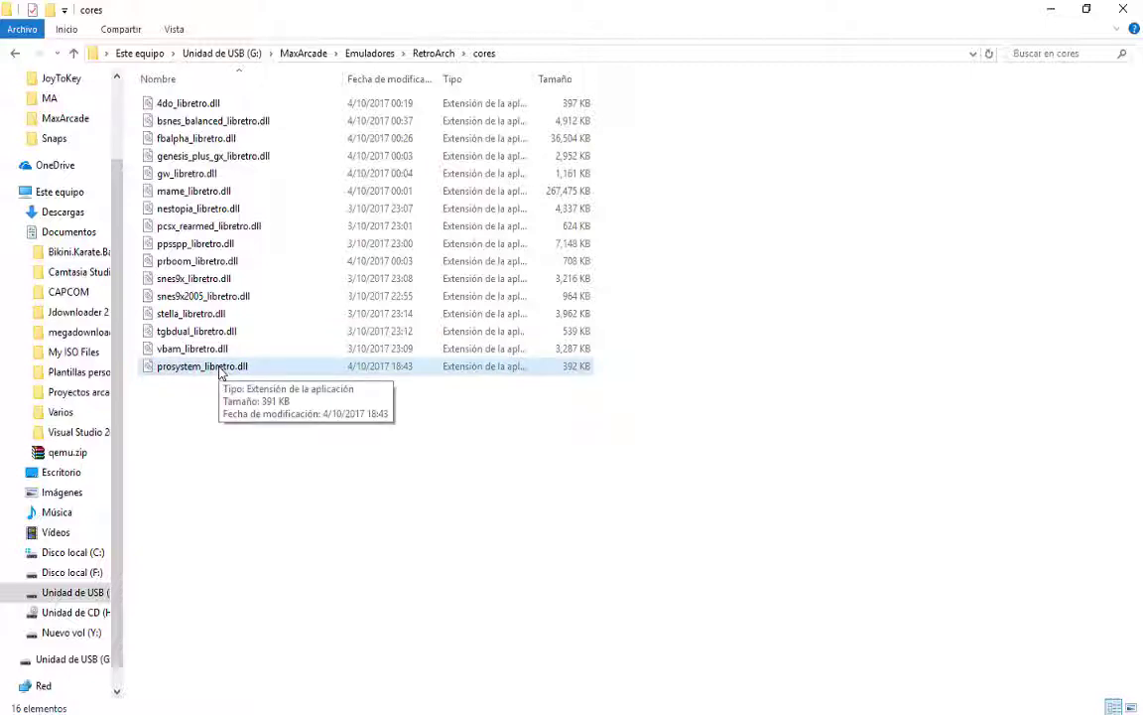
pyautogui.hotkey('alt', 'Tab')
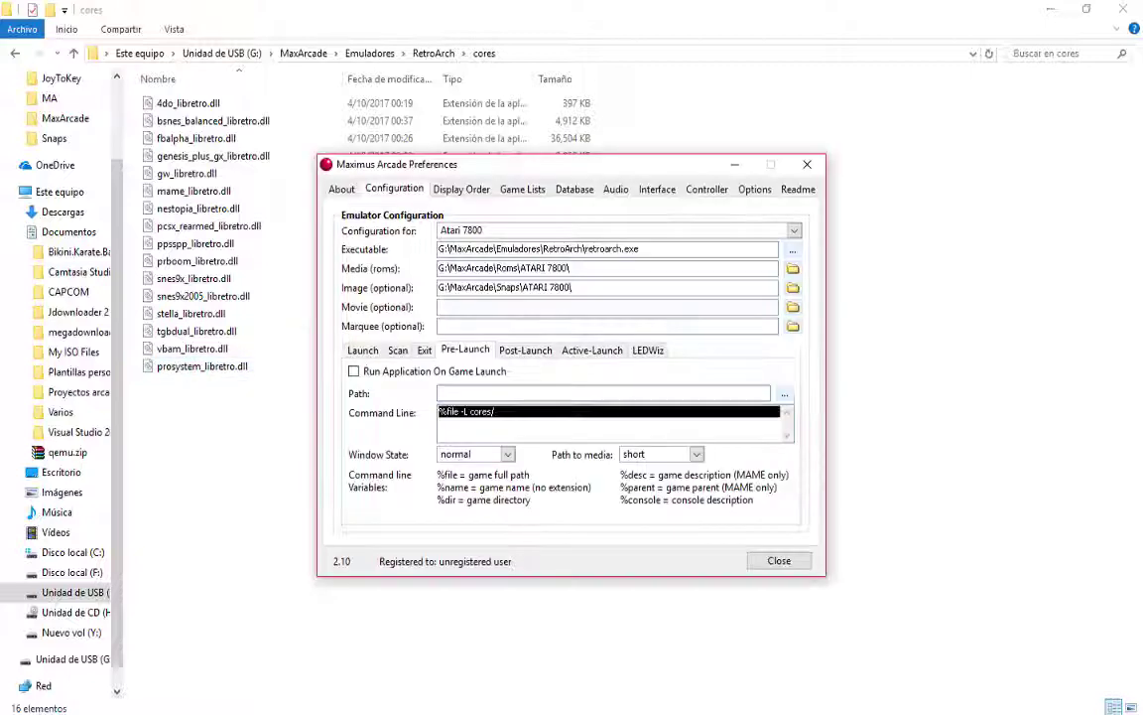
pyautogui.click(513, 421)
pyautogui.hotkey('ctrl', 'v')
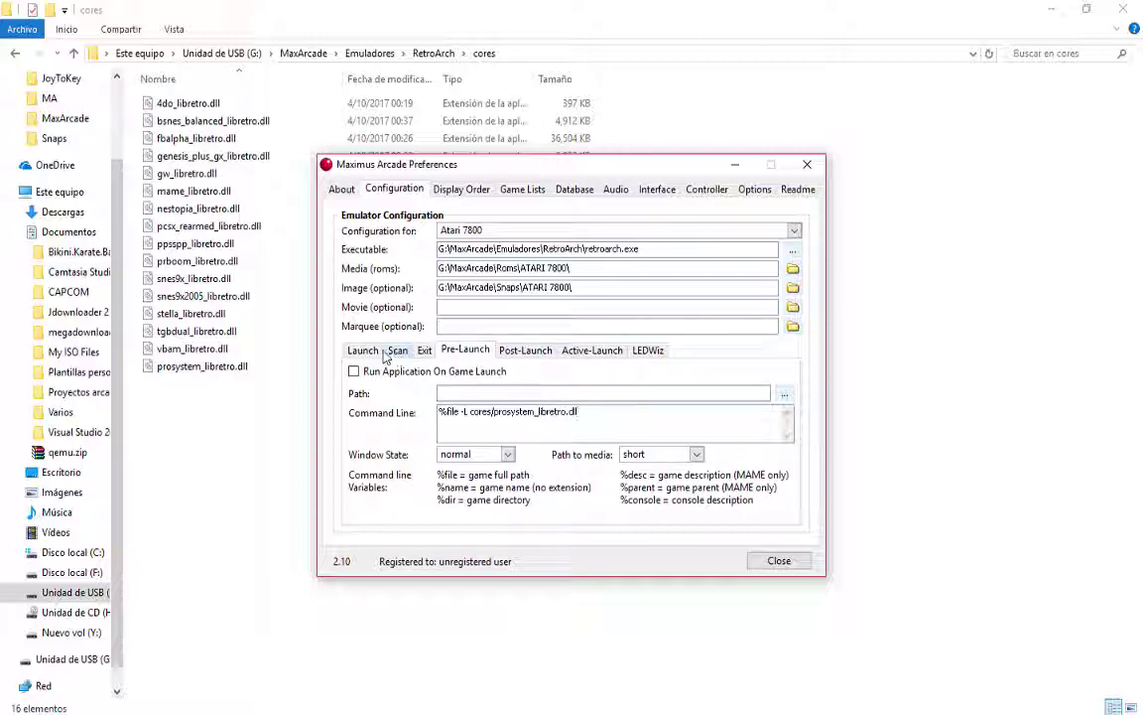
# Move the whole command line from the Pre-Launch settings into the Launch command line for Atari 7800.
pyautogui.moveTo(599, 408); pyautogui.dragTo(417, 401)
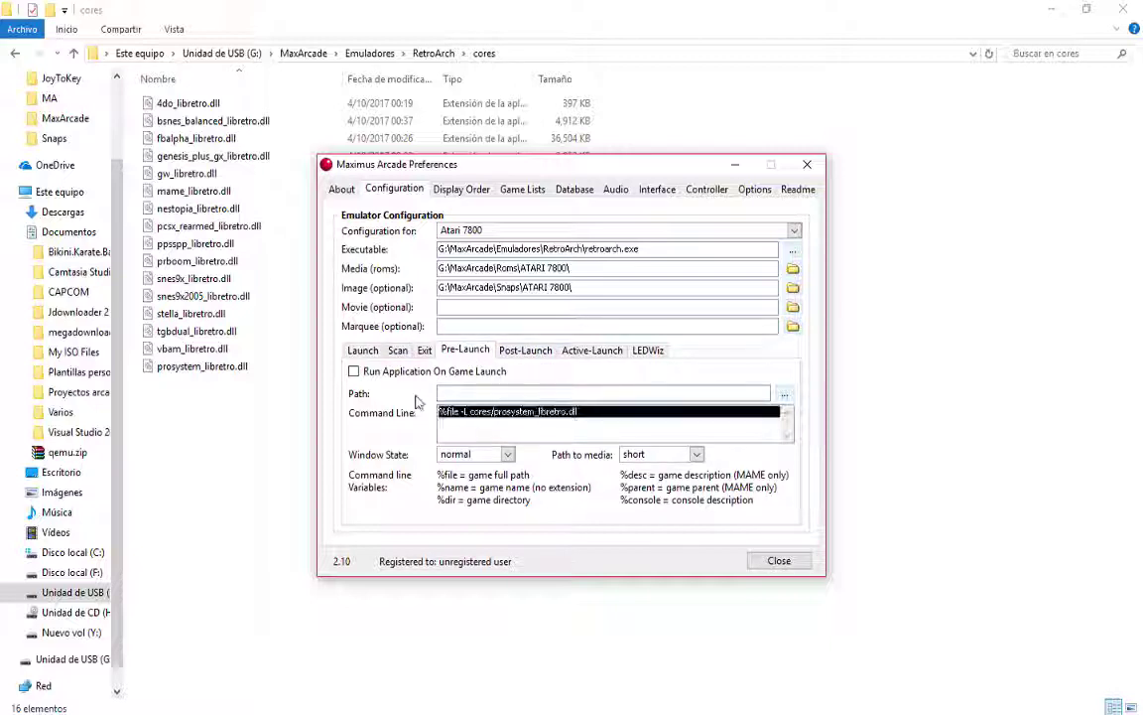
pyautogui.hotkey('ctrl', 'x')
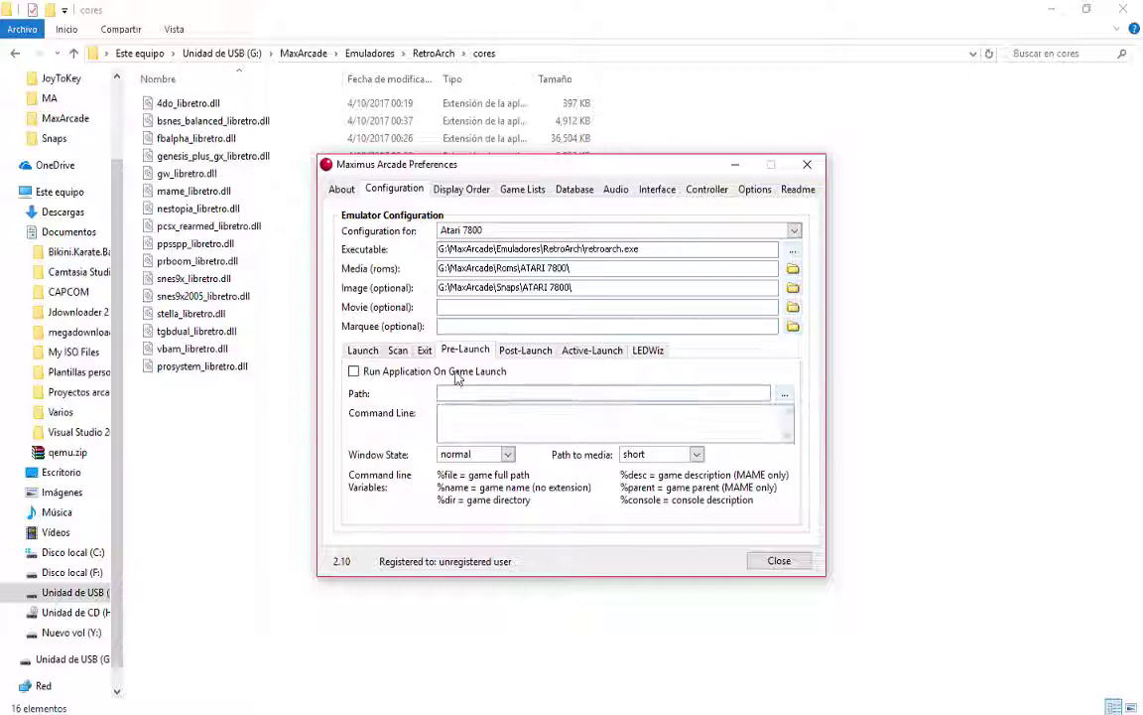
pyautogui.click(362, 350)
pyautogui.click(465, 395)
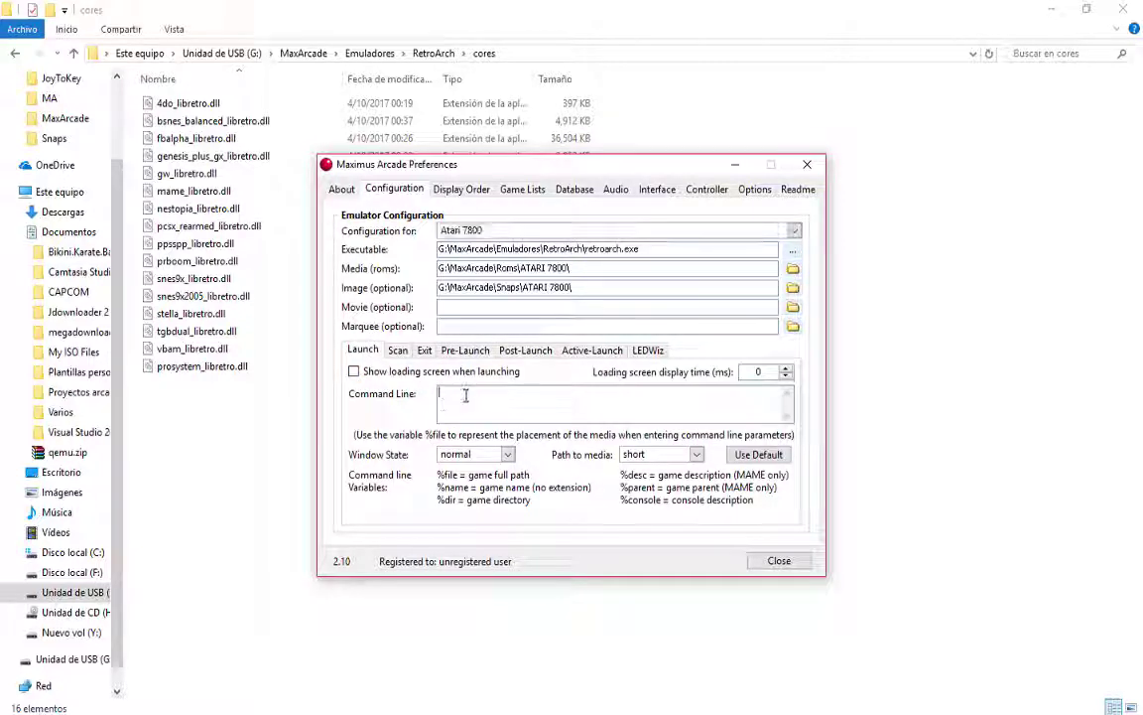
pyautogui.hotkey('ctrl', 'v')
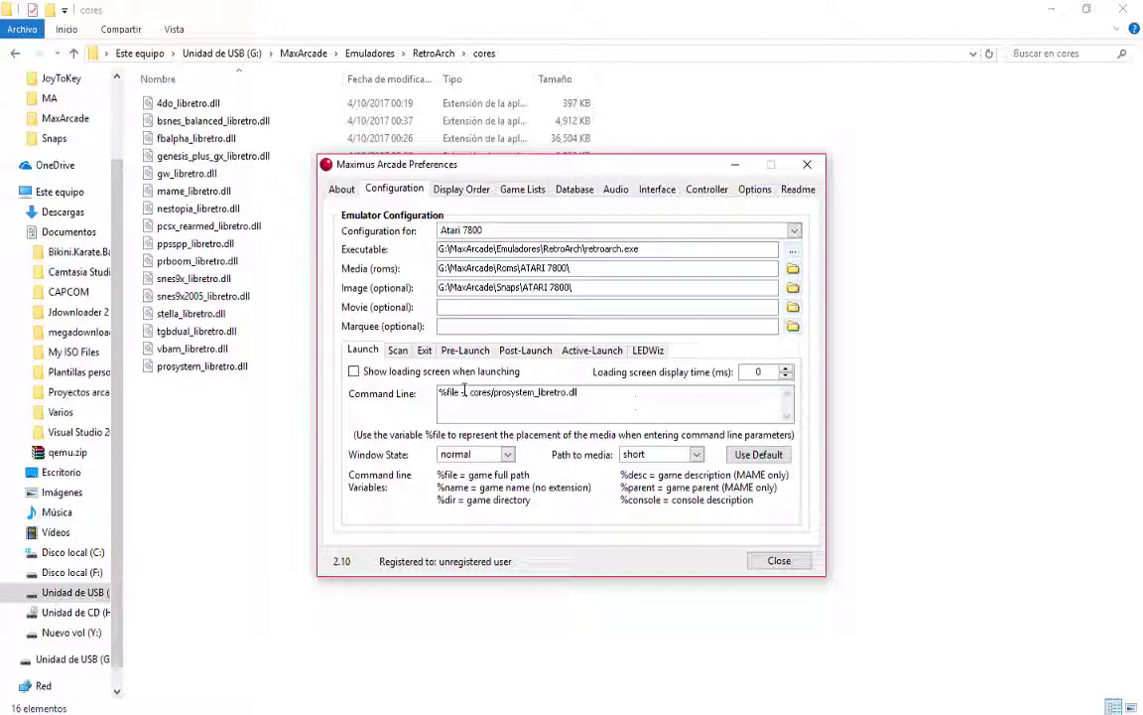
# Enable forced rescan of the media folder, forced rescan at every startup, and removal of brackets, parentheses and tags from media names.
pyautogui.click(398, 351)
pyautogui.click(354, 475)
pyautogui.click(354, 492)
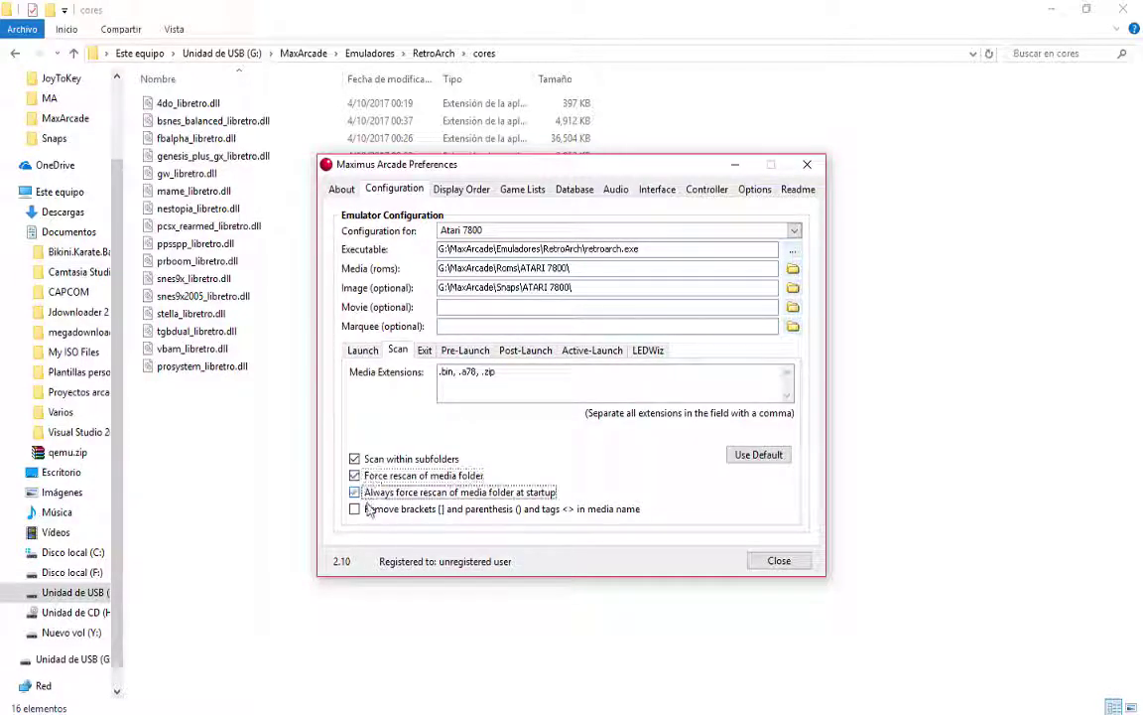
pyautogui.click(367, 509)
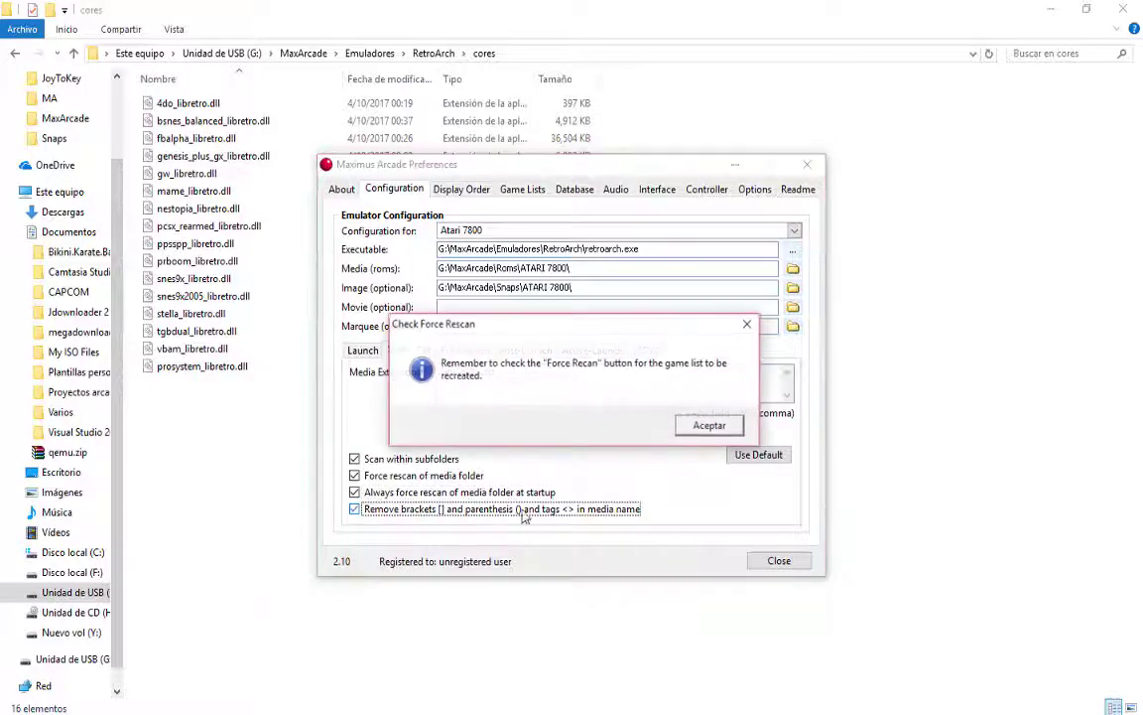
pyautogui.click(709, 426)
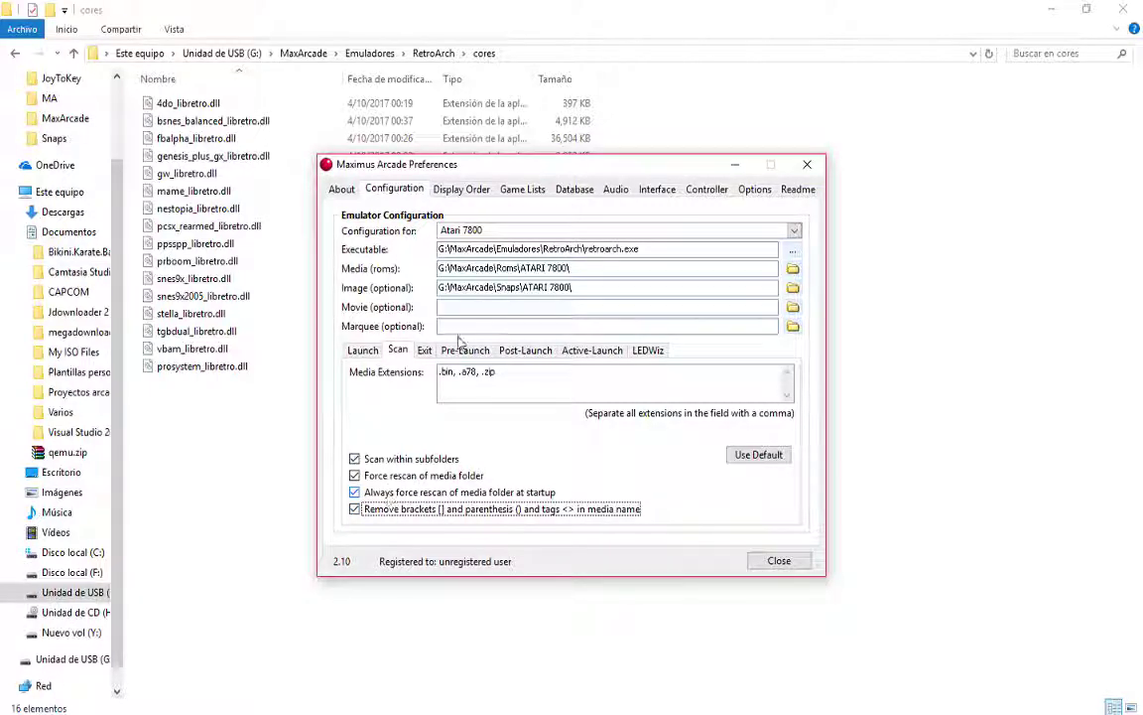
# Review the Atari 7800 Exit, Pre-Launch, Post-Launch and Active-Launch settings, then return to its scan extensions.
pyautogui.click(424, 352)
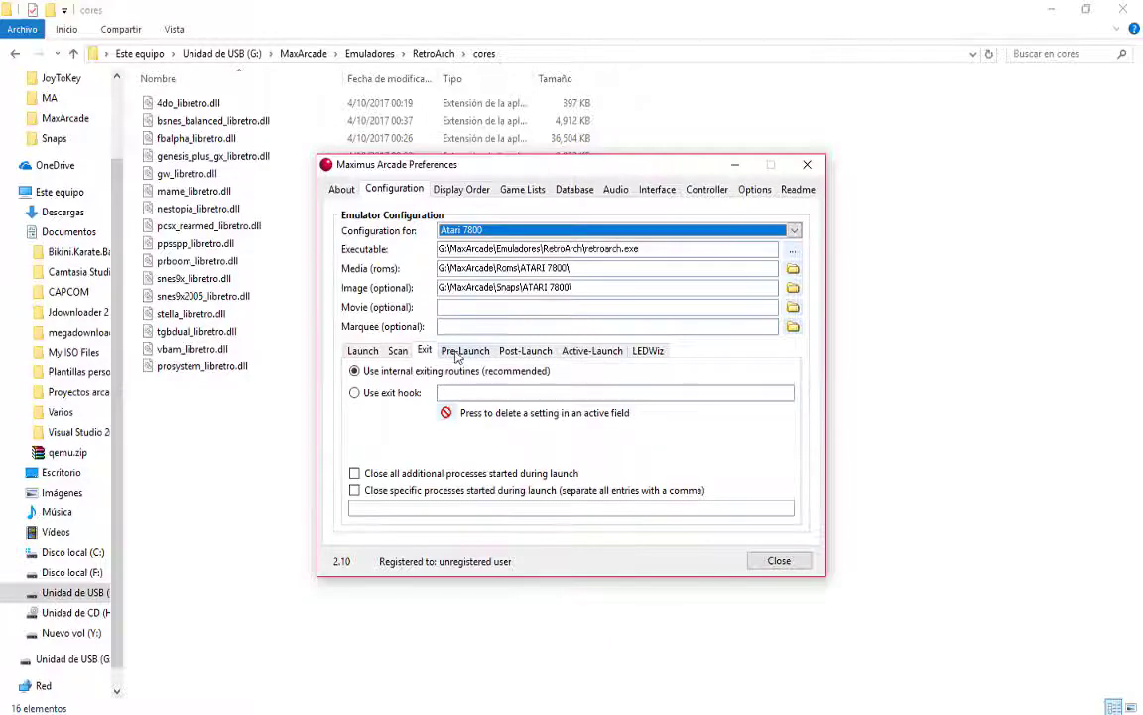
pyautogui.click(463, 353)
pyautogui.click(516, 353)
pyautogui.click(592, 354)
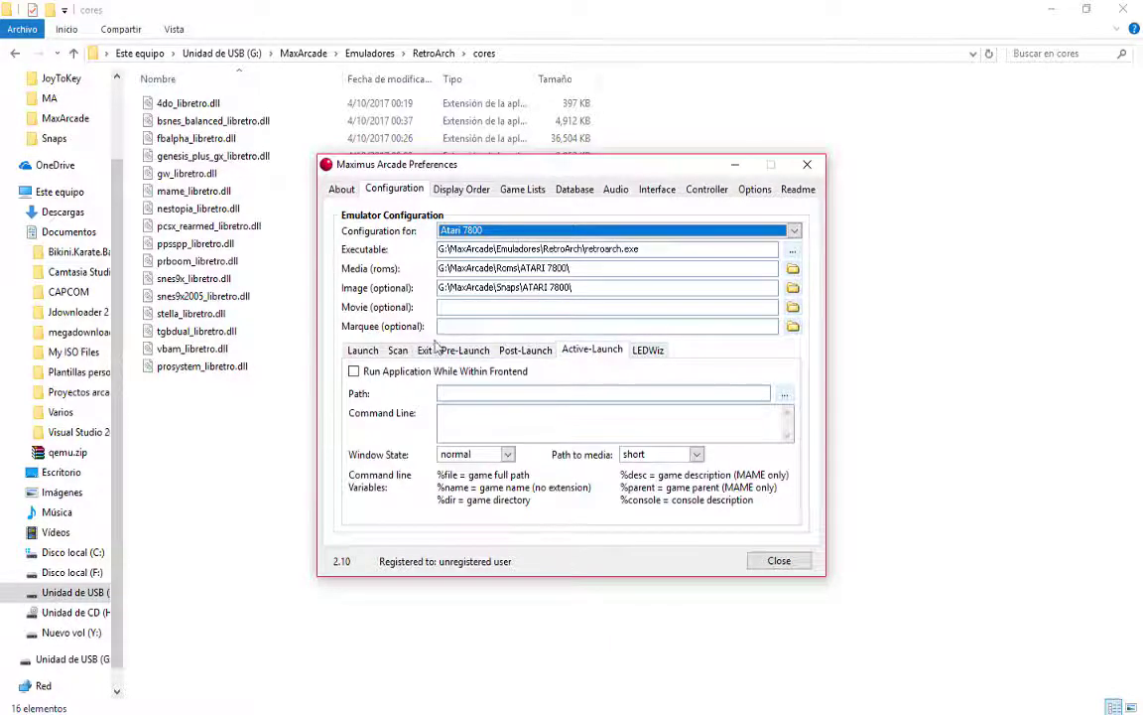
pyautogui.click(396, 355)
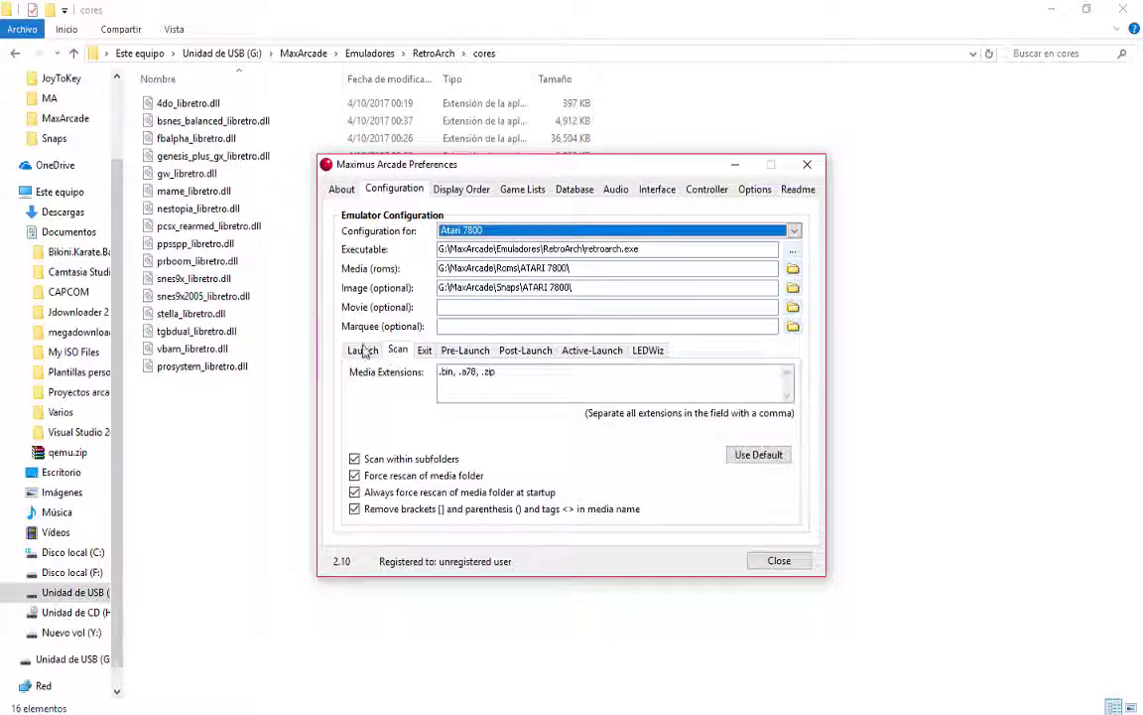
pyautogui.click(507, 377)
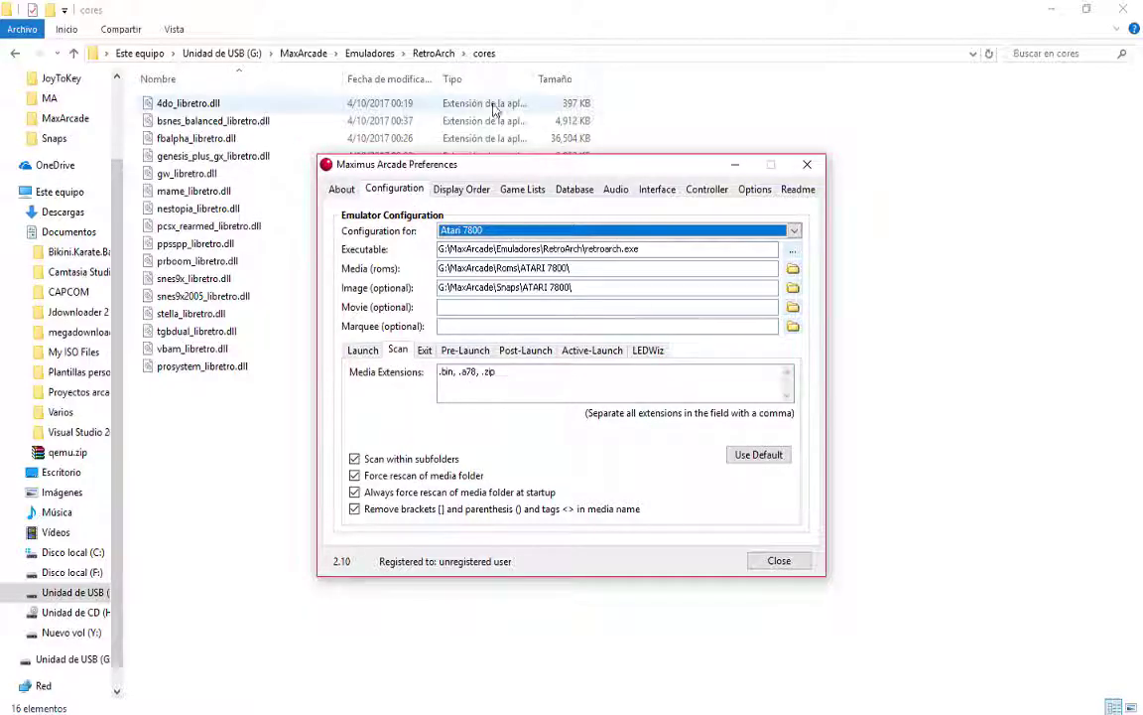
# Check the file types in the Roms\ATARI 7800 folder against the media extensions set for Atari 7800.
pyautogui.click(431, 52)
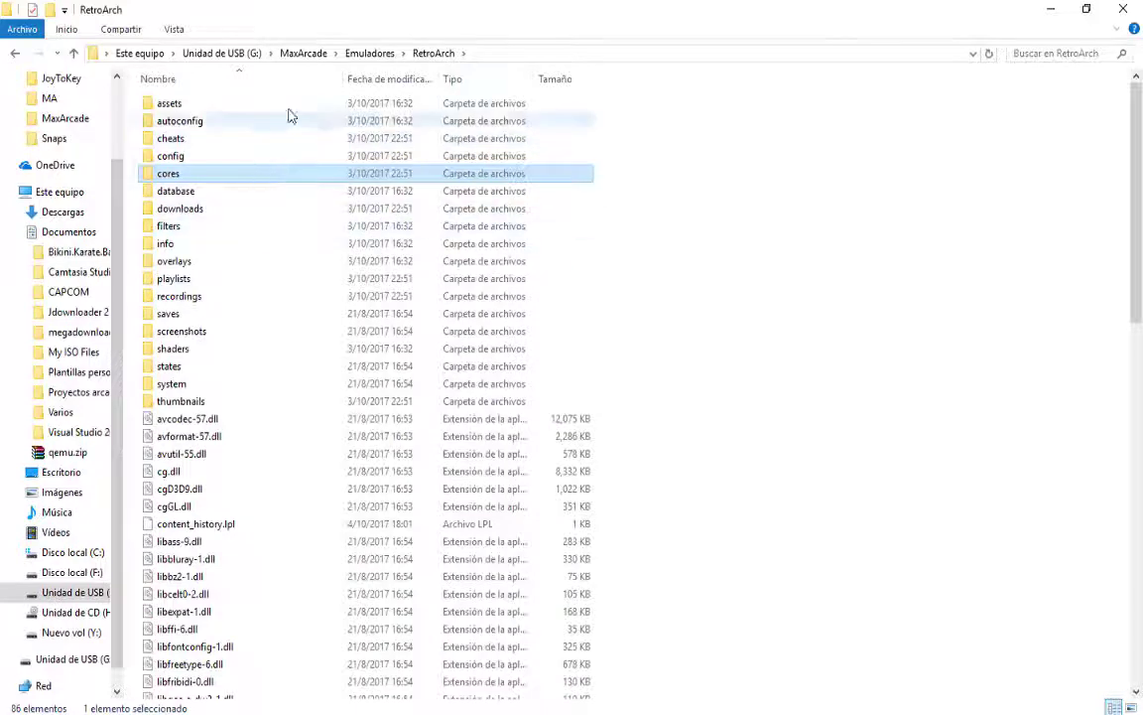
pyautogui.click(368, 53)
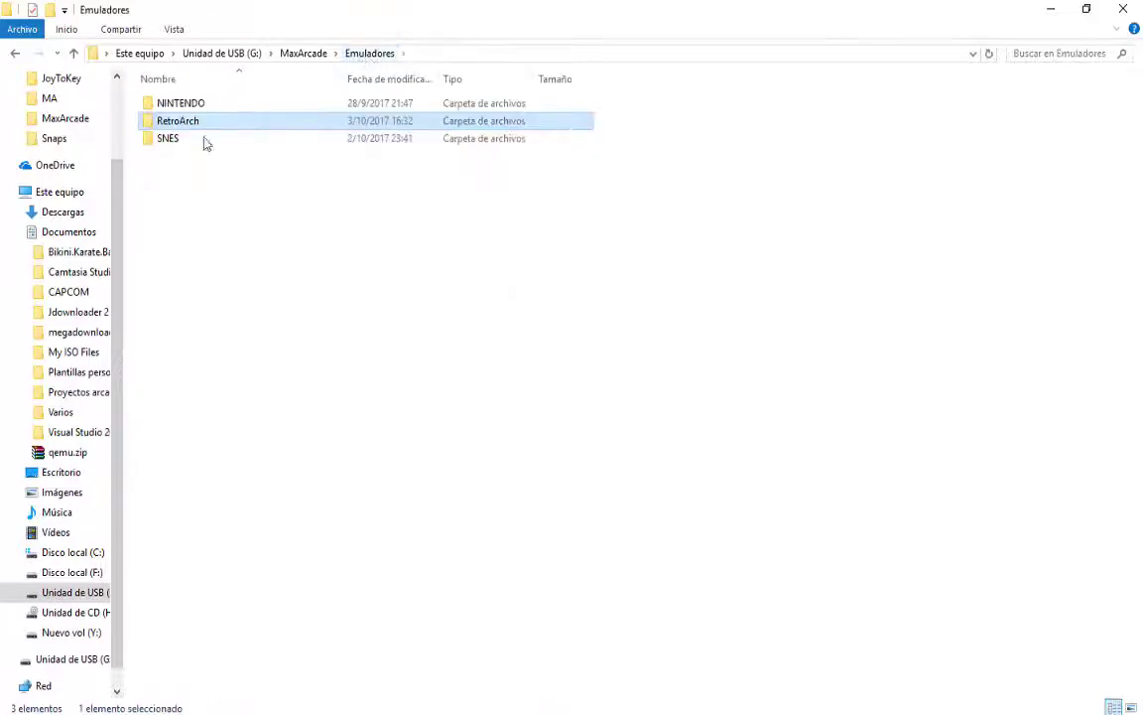
pyautogui.click(300, 54)
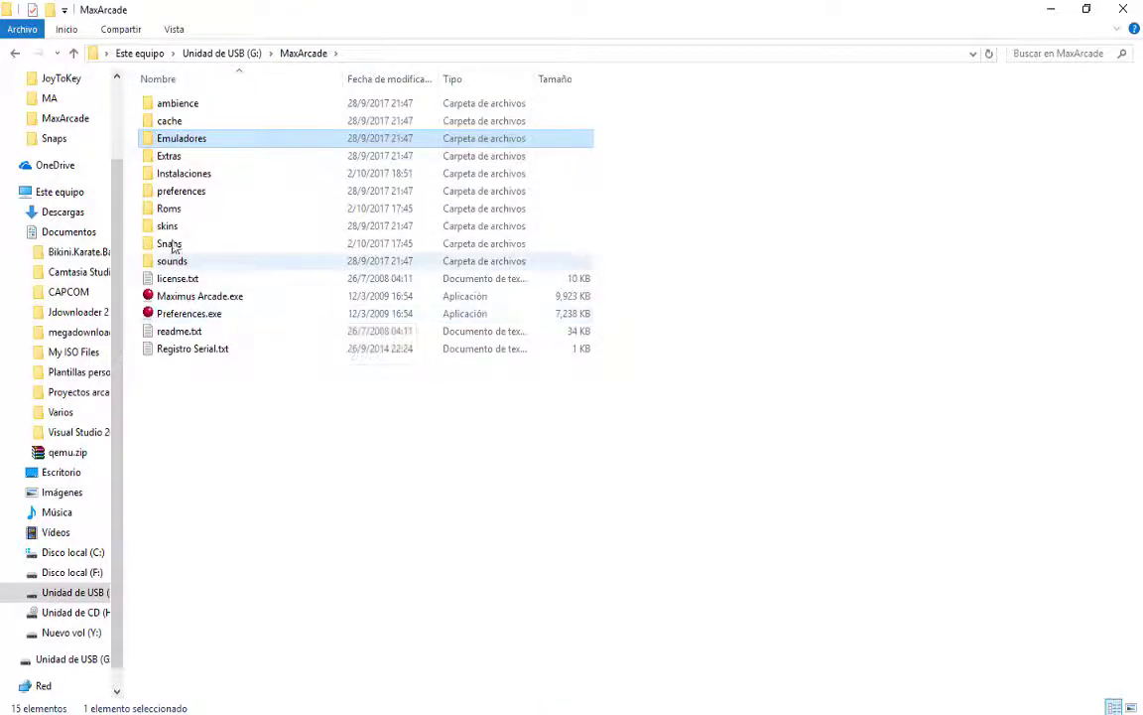
pyautogui.doubleClick(171, 209)
pyautogui.doubleClick(197, 120)
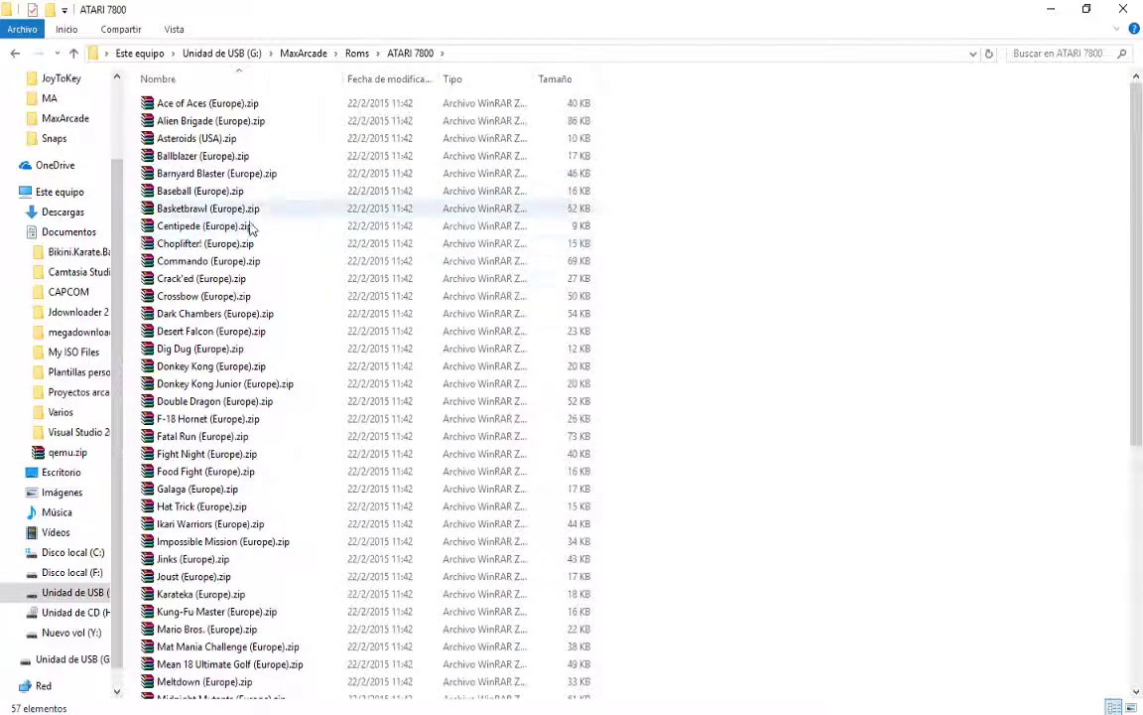
pyautogui.scroll(-6, 305, 477)
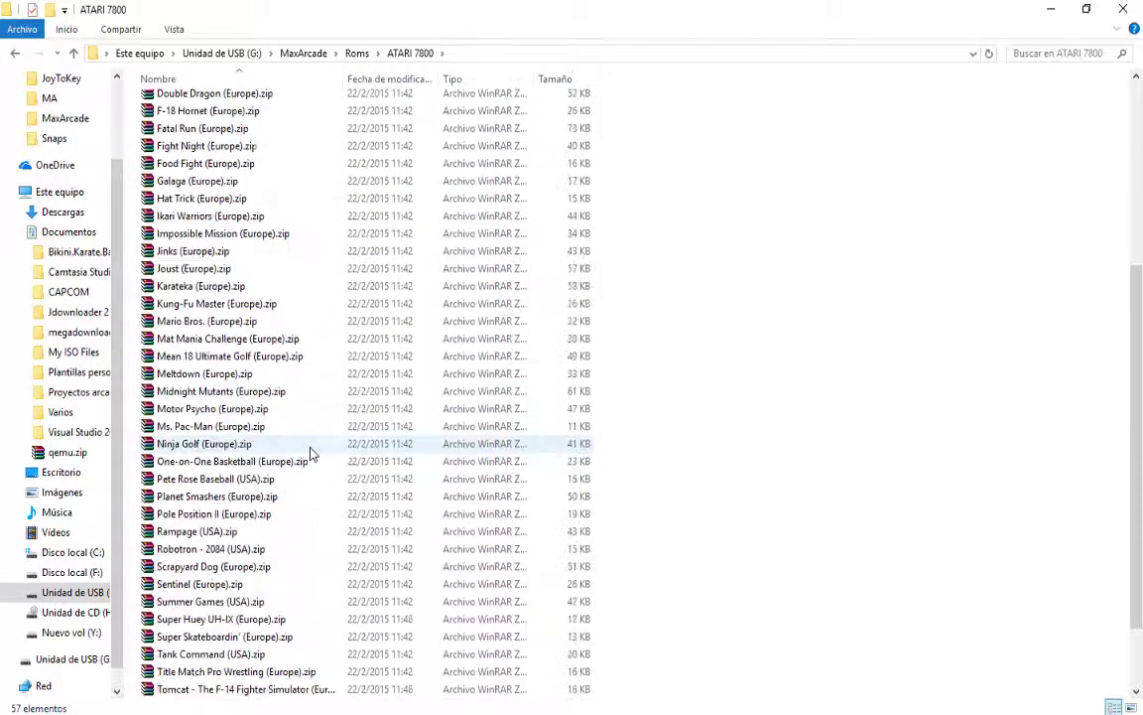
pyautogui.scroll(2, 312, 455)
pyautogui.hotkey('alt', 'Tab')
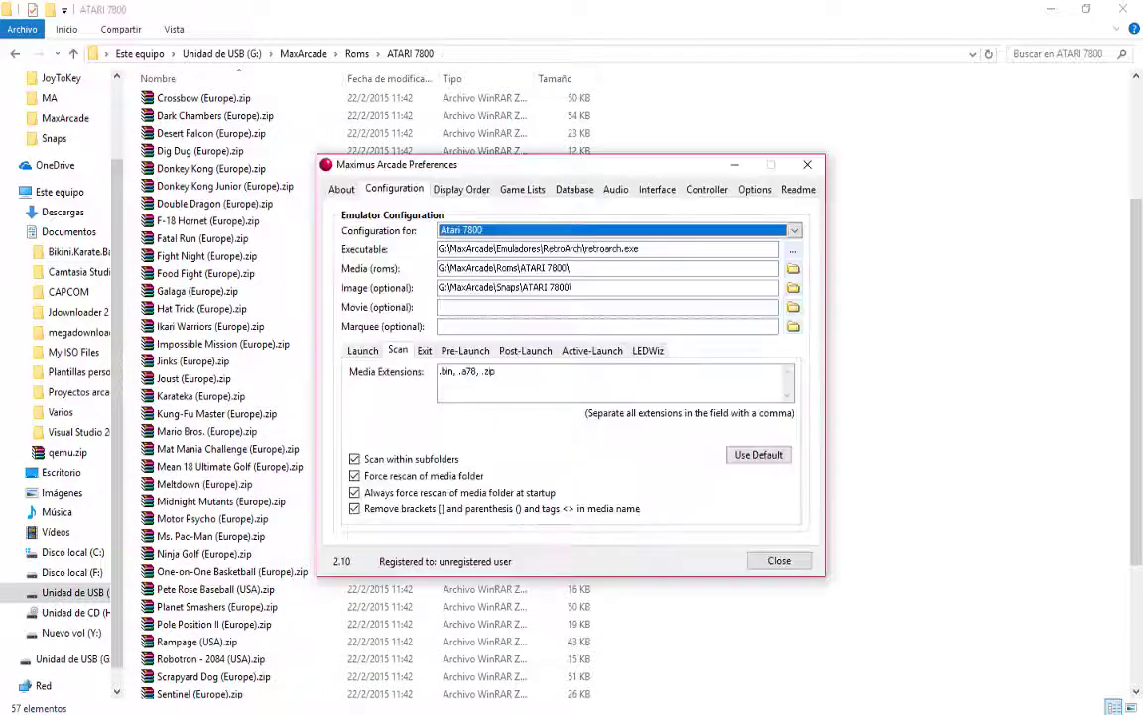
pyautogui.moveTo(510, 379); pyautogui.dragTo(481, 372)
pyautogui.click(512, 375)
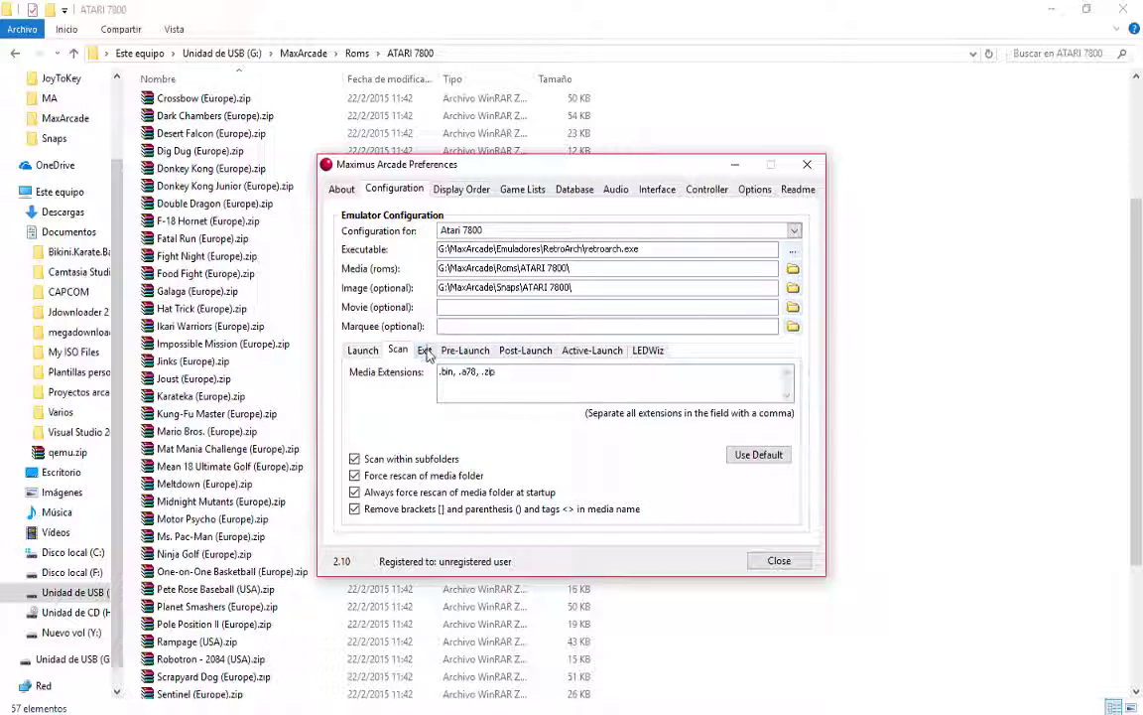
# Add Atari 7800 to the emulator display order and move it up to just below Atari 2600.
pyautogui.click(479, 190)
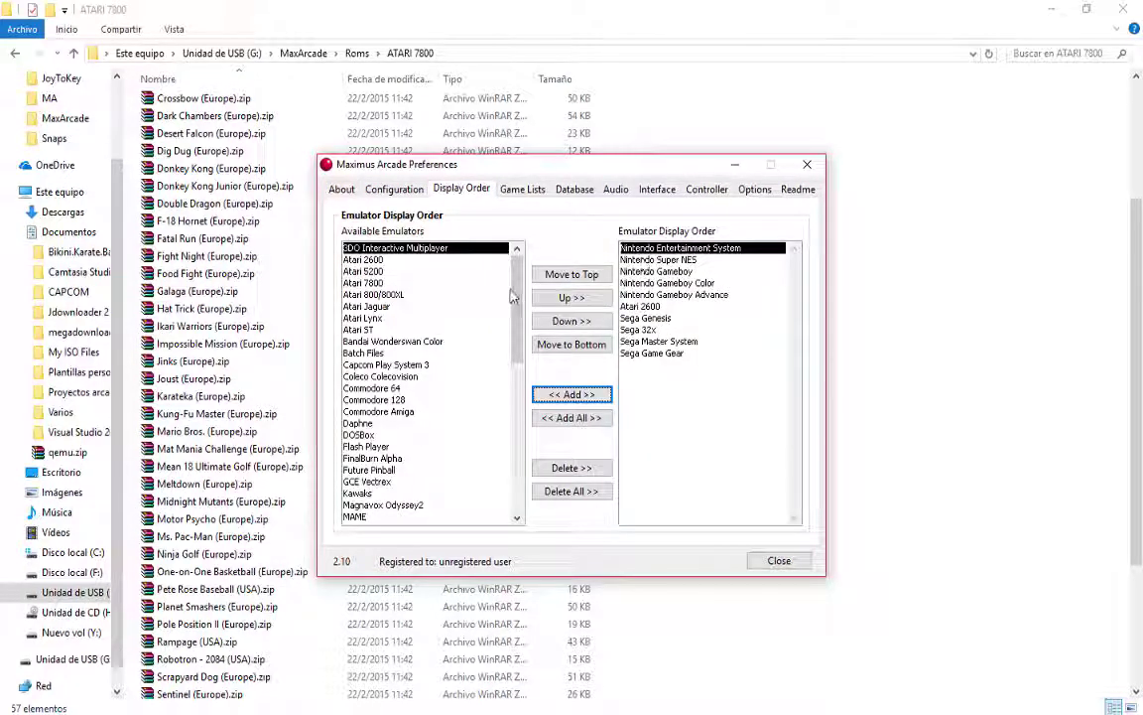
pyautogui.click(408, 284)
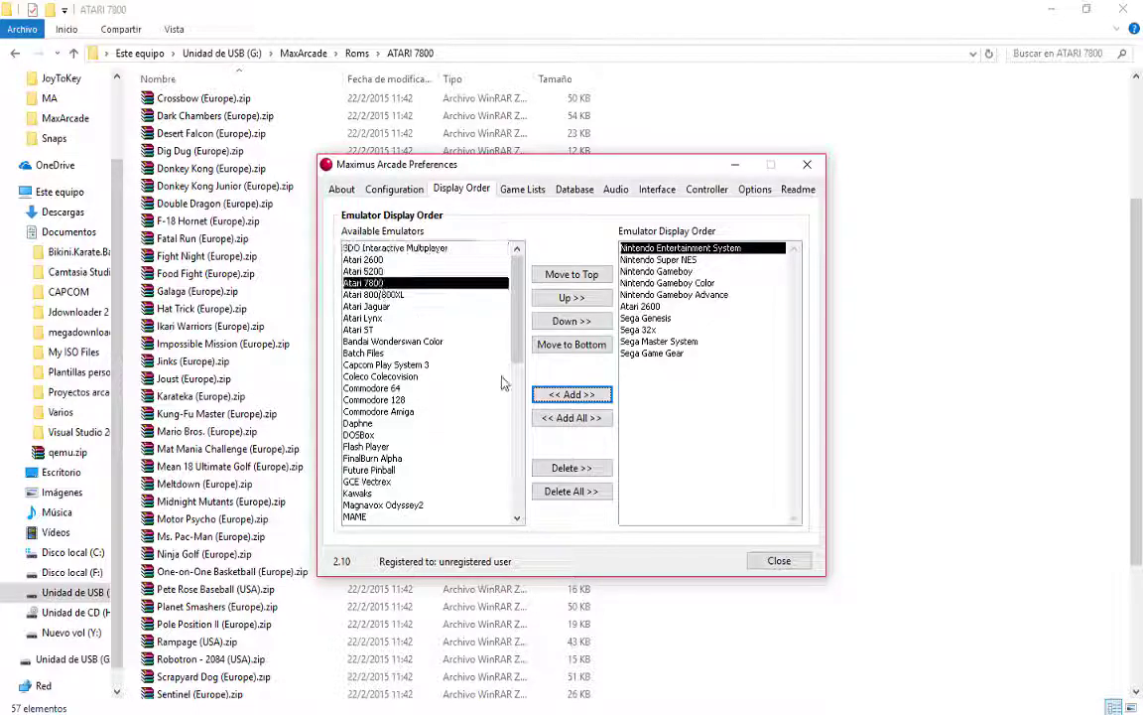
pyautogui.click(576, 396)
pyautogui.click(641, 365)
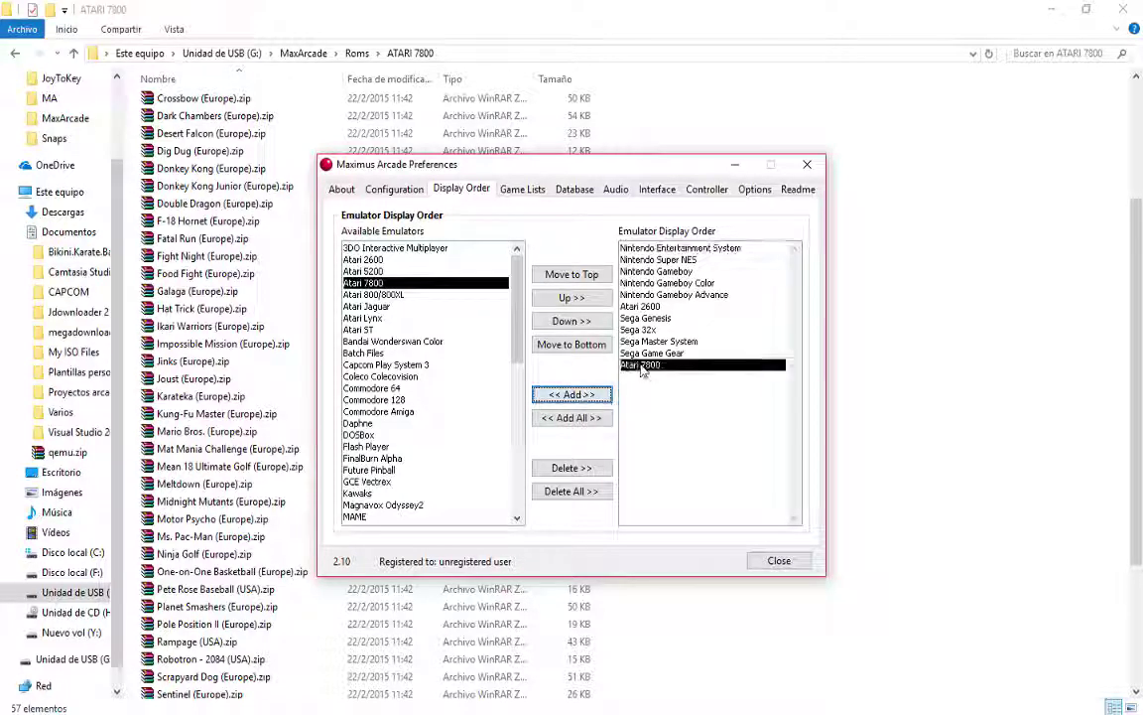
pyautogui.click(571, 299)
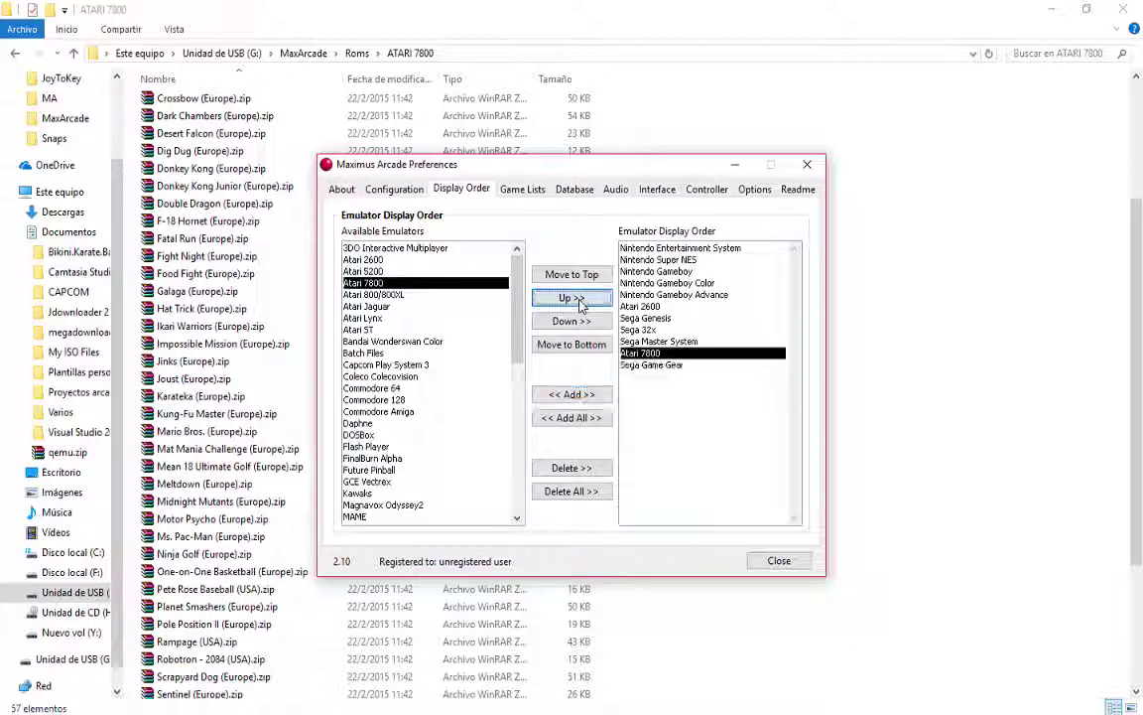
pyautogui.click(572, 298)
pyautogui.click(572, 299)
pyautogui.click(571, 299)
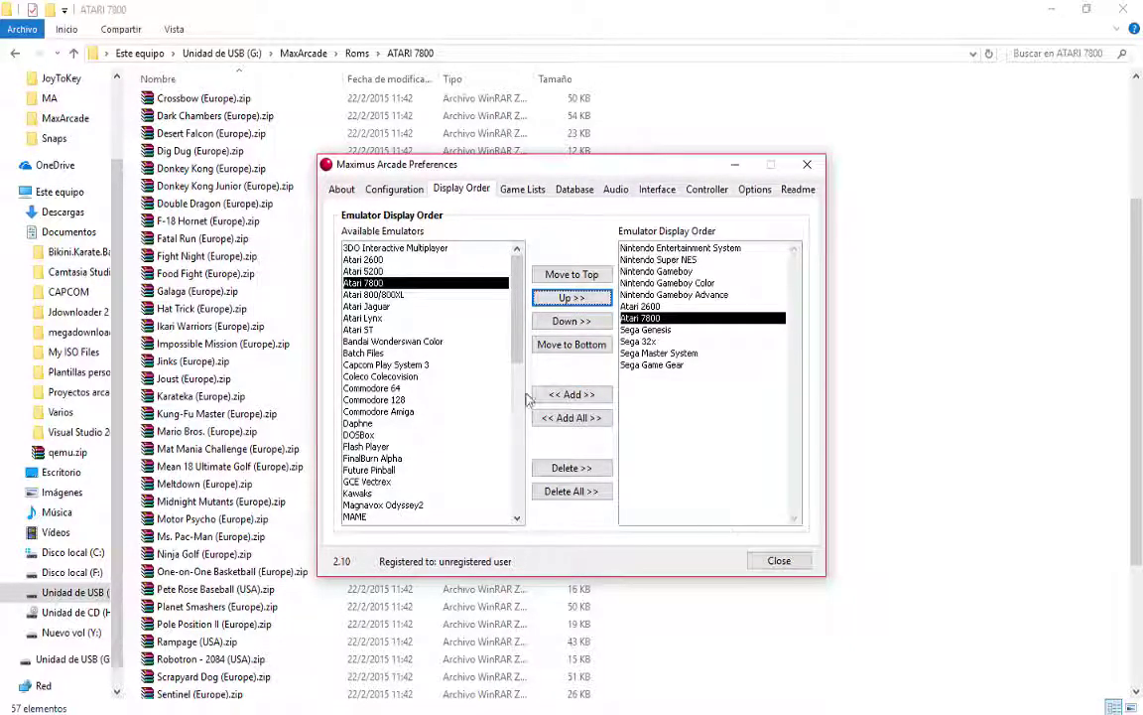
# Return to the Atari 7800 configuration, close the preferences and start Maximus Arcade.exe from the MaxArcade folder.
pyautogui.click(380, 191)
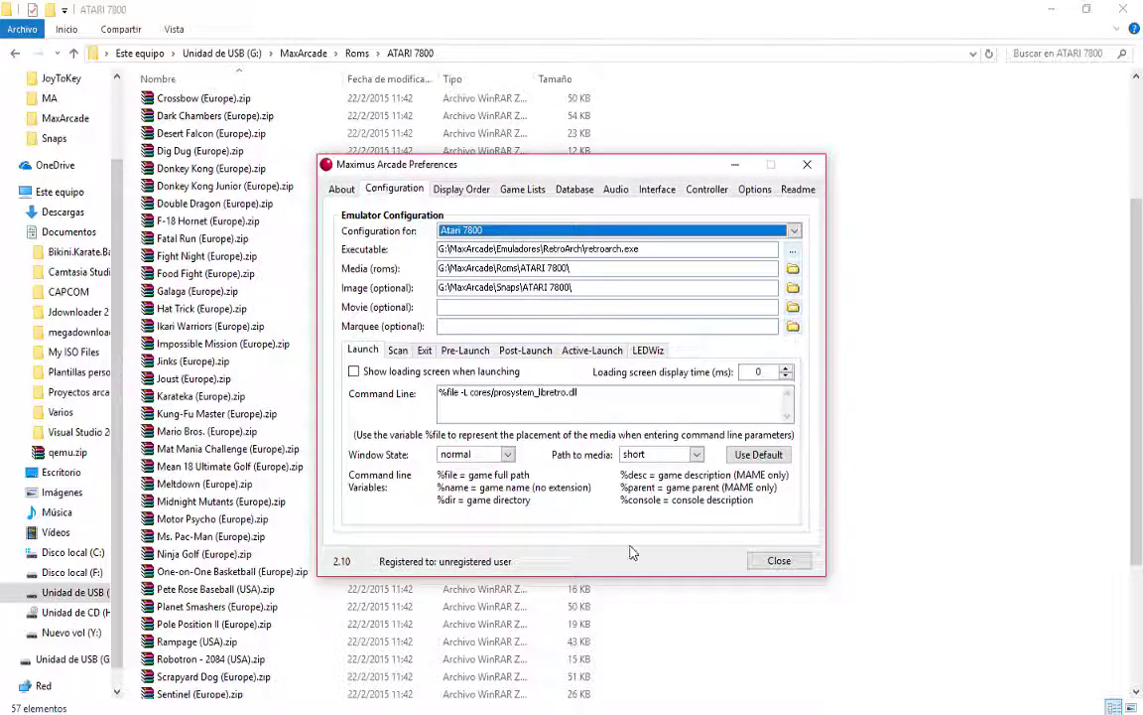
pyautogui.click(771, 564)
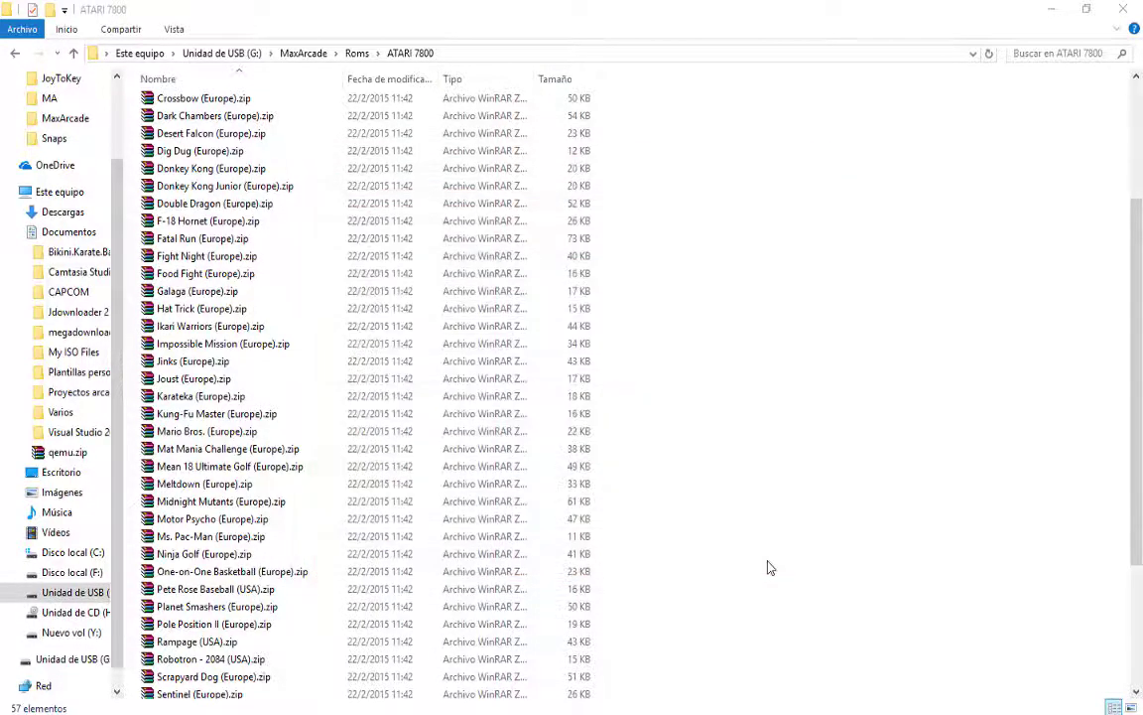
pyautogui.click(300, 52)
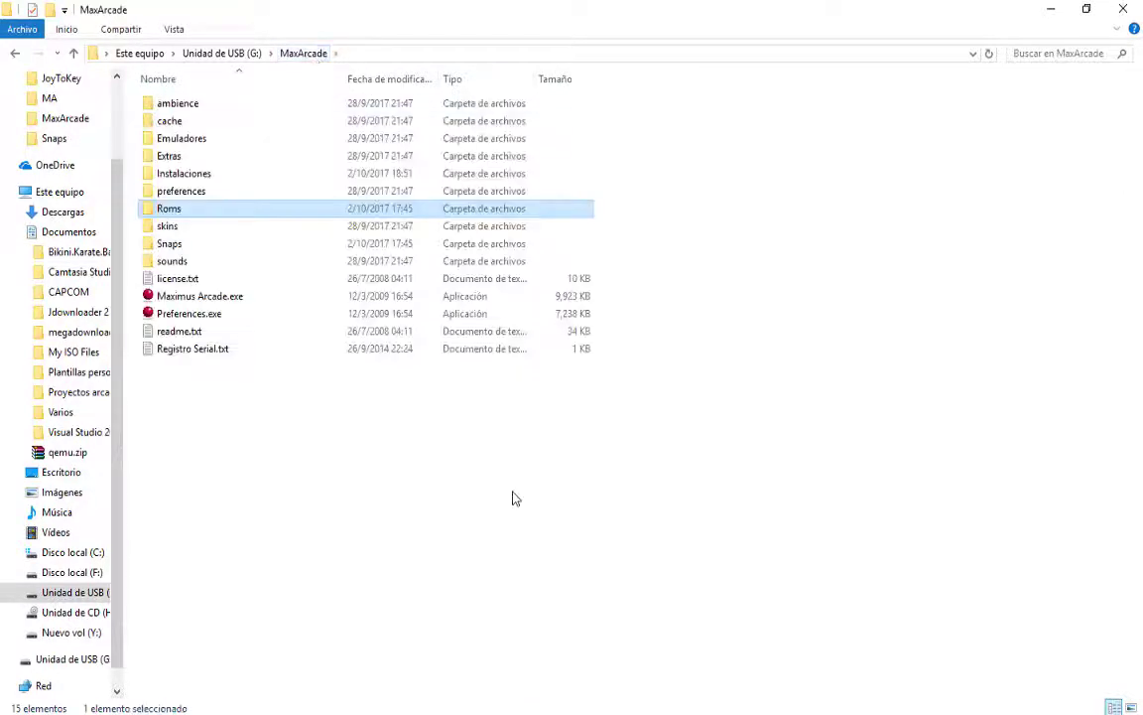
pyautogui.doubleClick(211, 296)
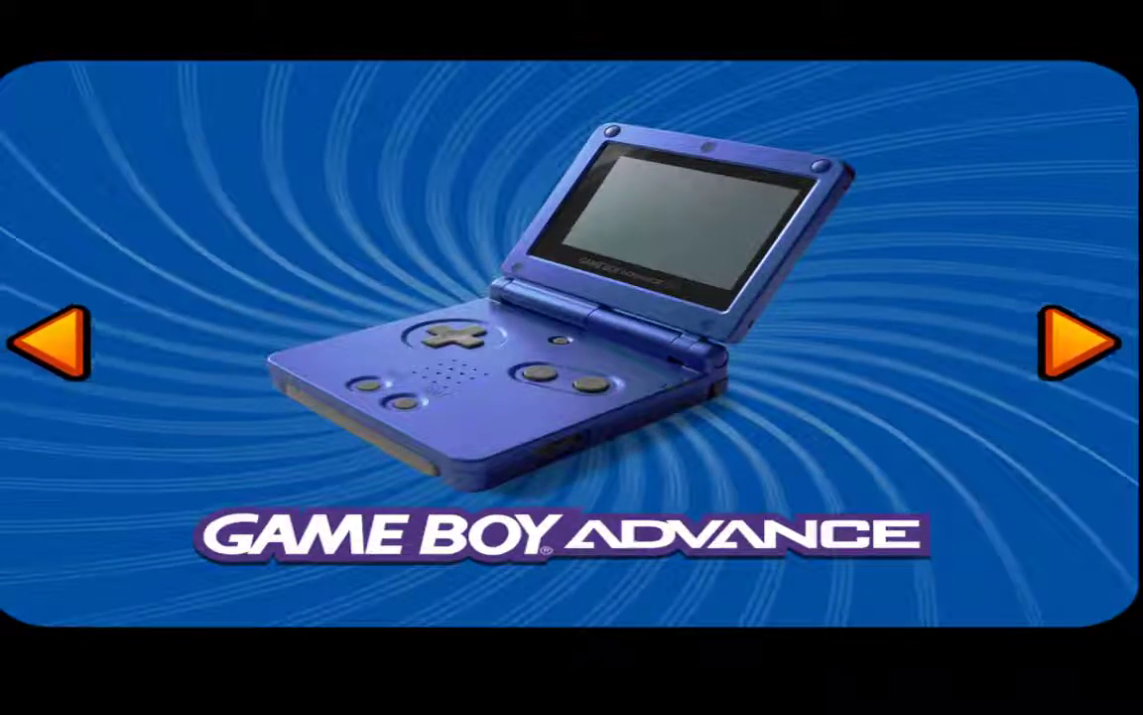
# Browse the console menu through the Sega systems, return to Atari 7800 and open its game list.
pyautogui.press('Right')
pyautogui.press('Right')
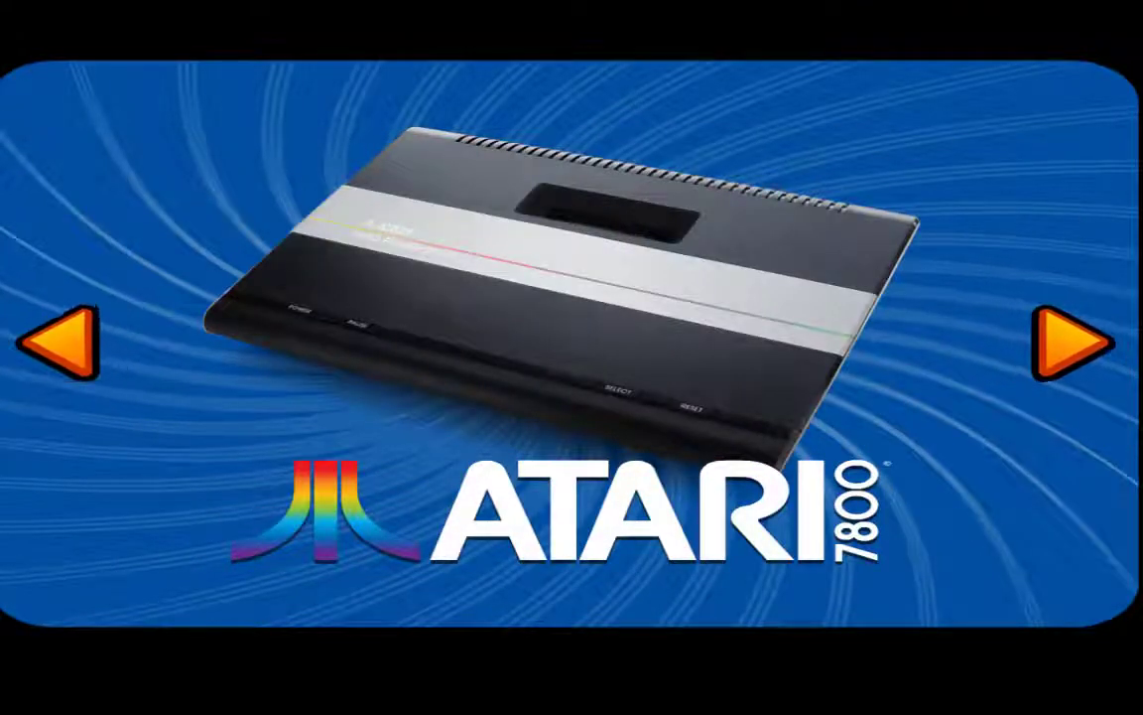
pyautogui.press('Right')
pyautogui.press('Right')
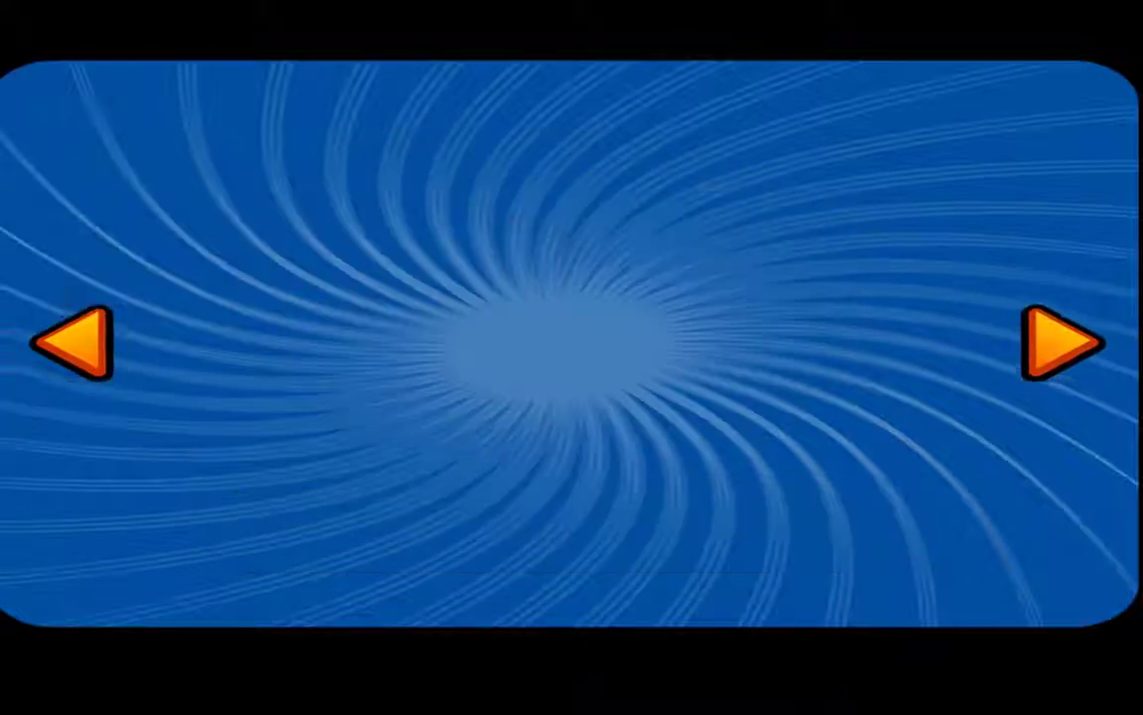
pyautogui.press('Right')
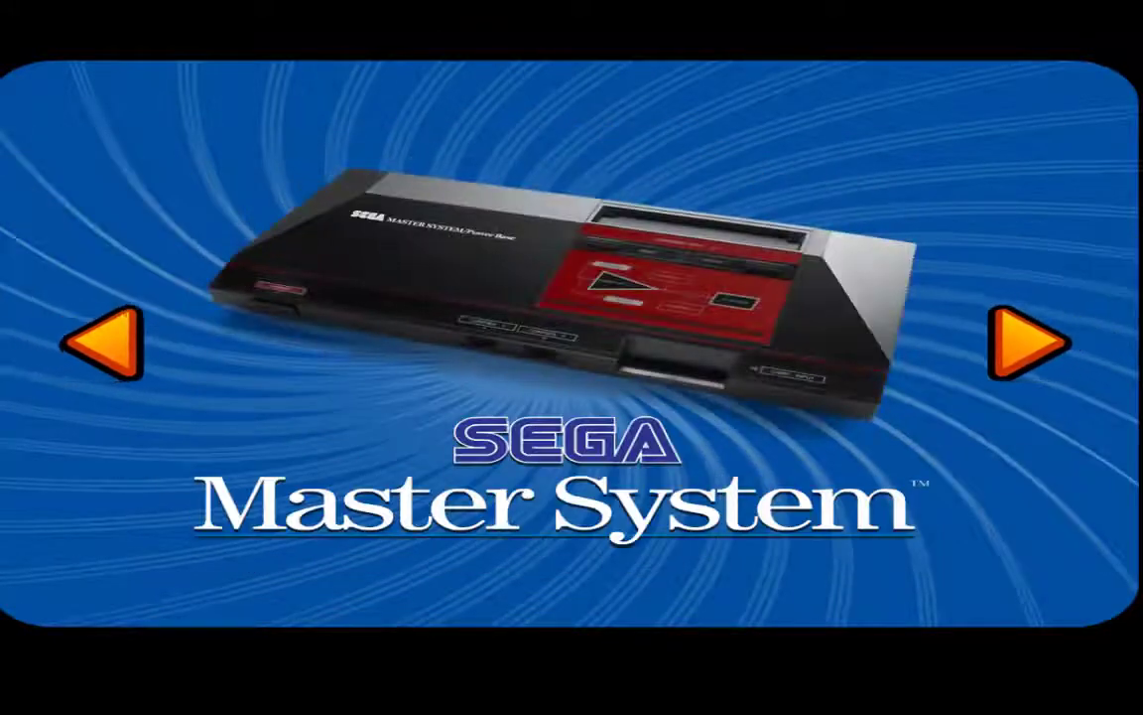
pyautogui.press('Right')
pyautogui.press('Left')
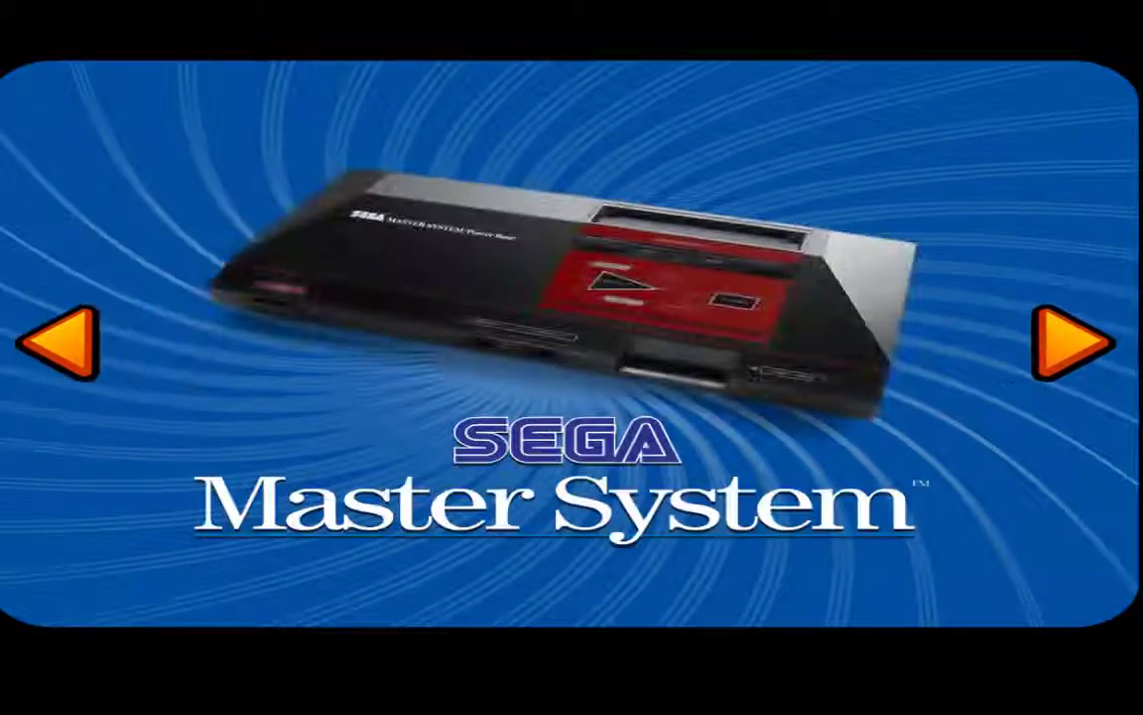
pyautogui.press('Left')
pyautogui.press('Left')
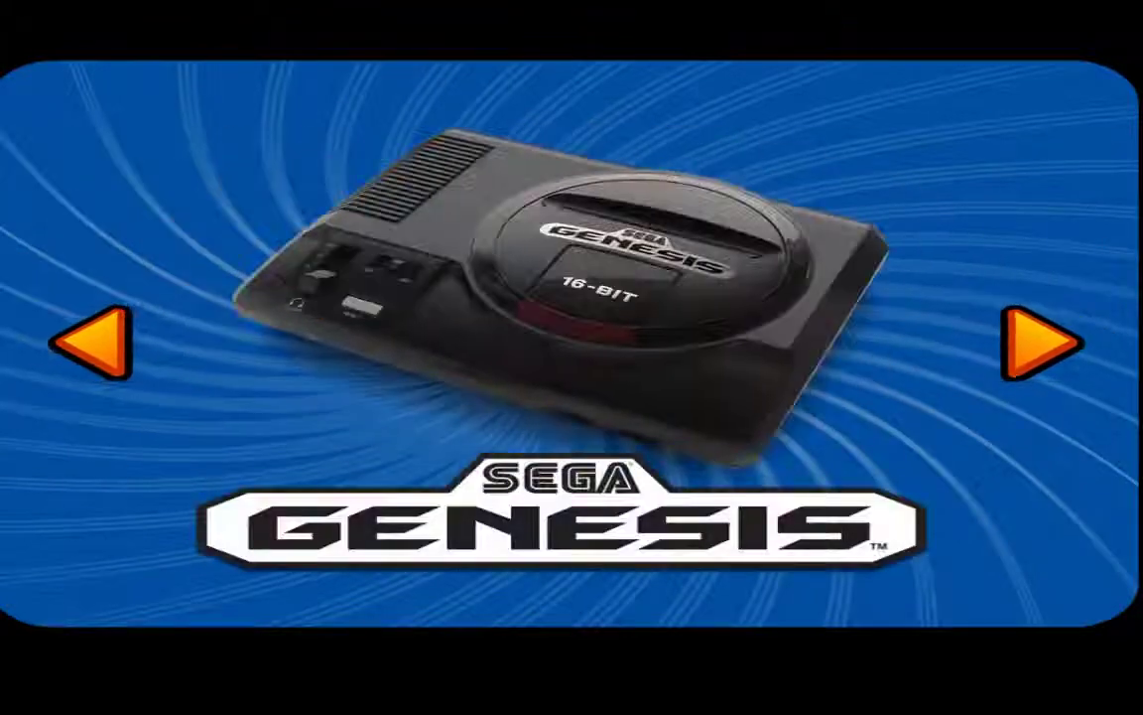
pyautogui.press('Left')
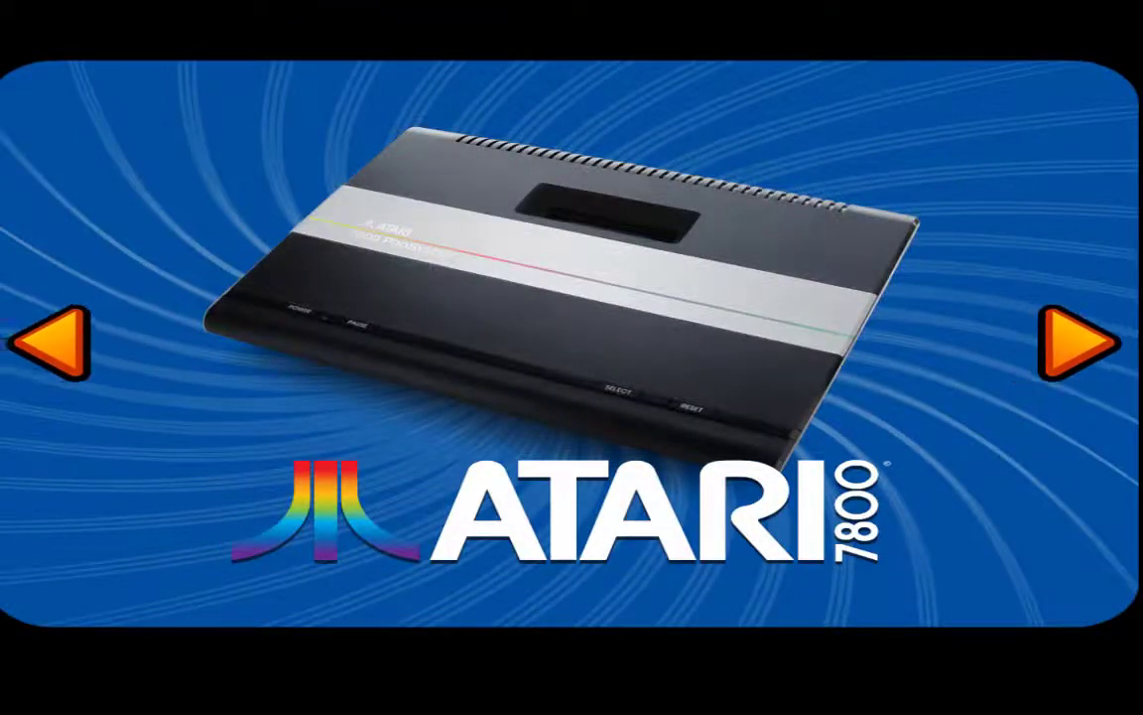
pyautogui.press('Return')
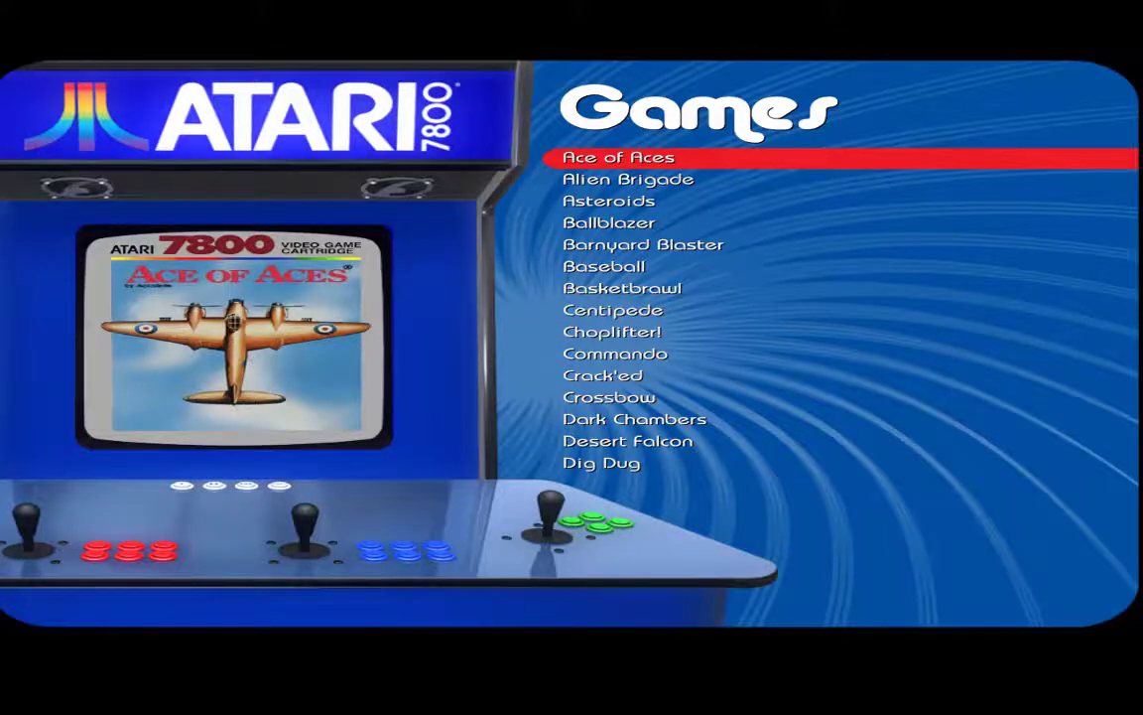
# Test-launch Ace of Aces, select the train and U-boat missions, and begin the game by accepting the orders.
pyautogui.press('Return')
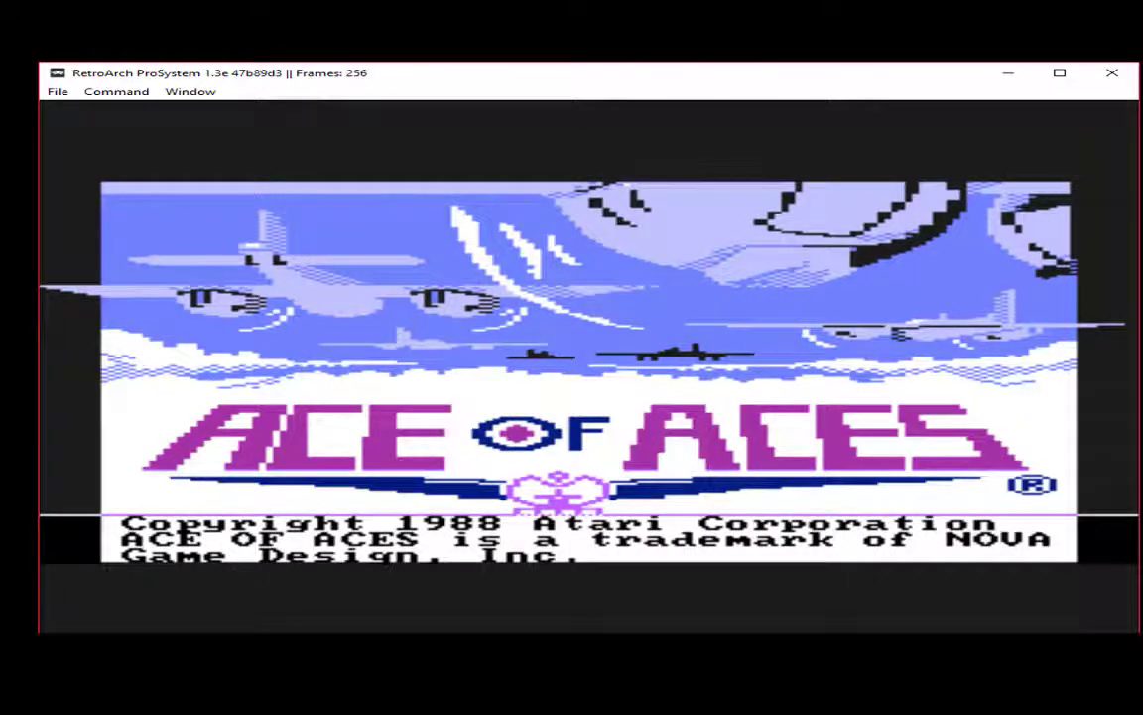
pyautogui.press('Return')
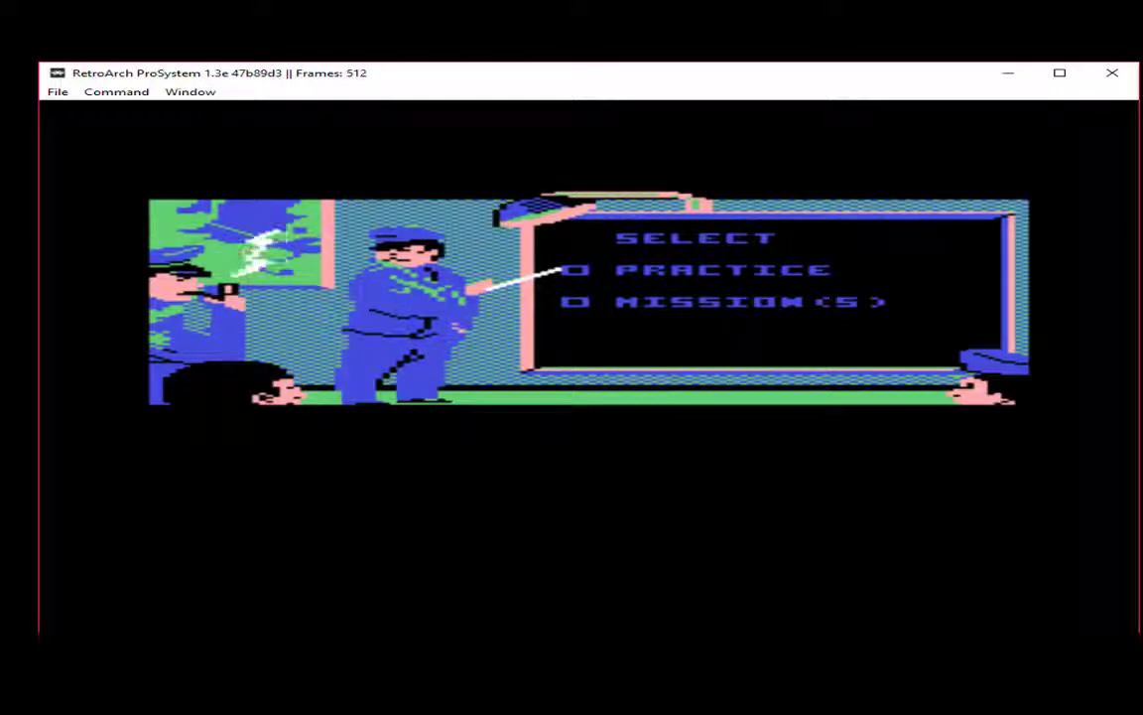
pyautogui.press('Down')
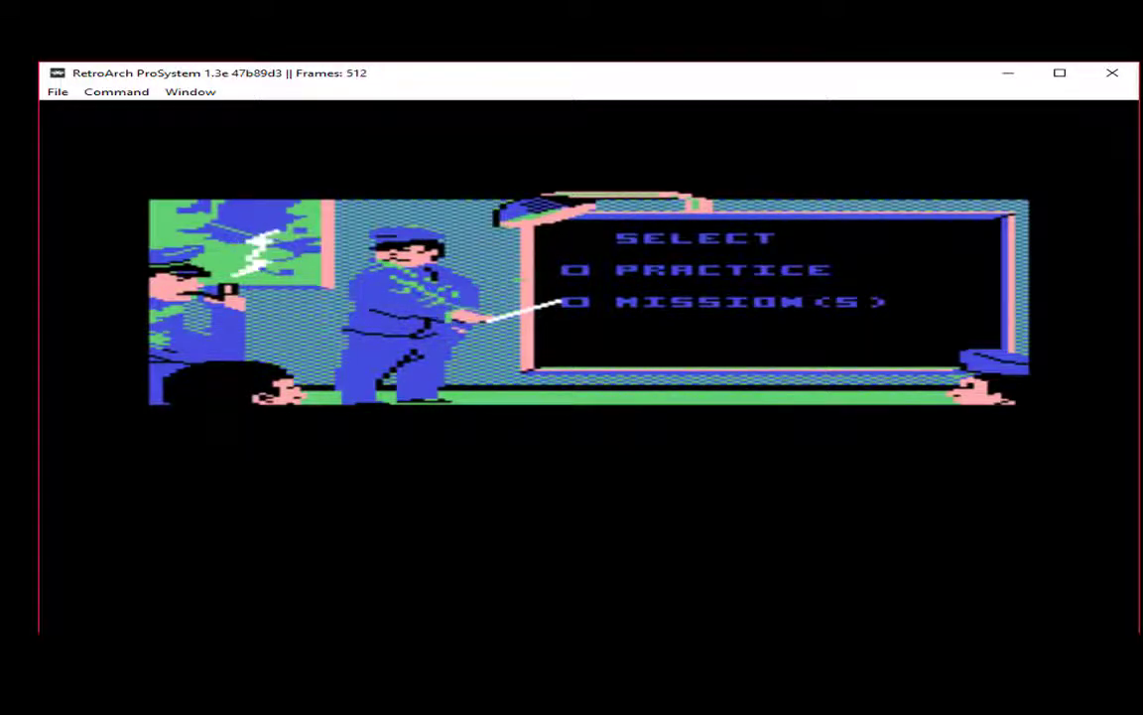
pyautogui.press('Return')
pyautogui.press('Down')
pyautogui.press('Down')
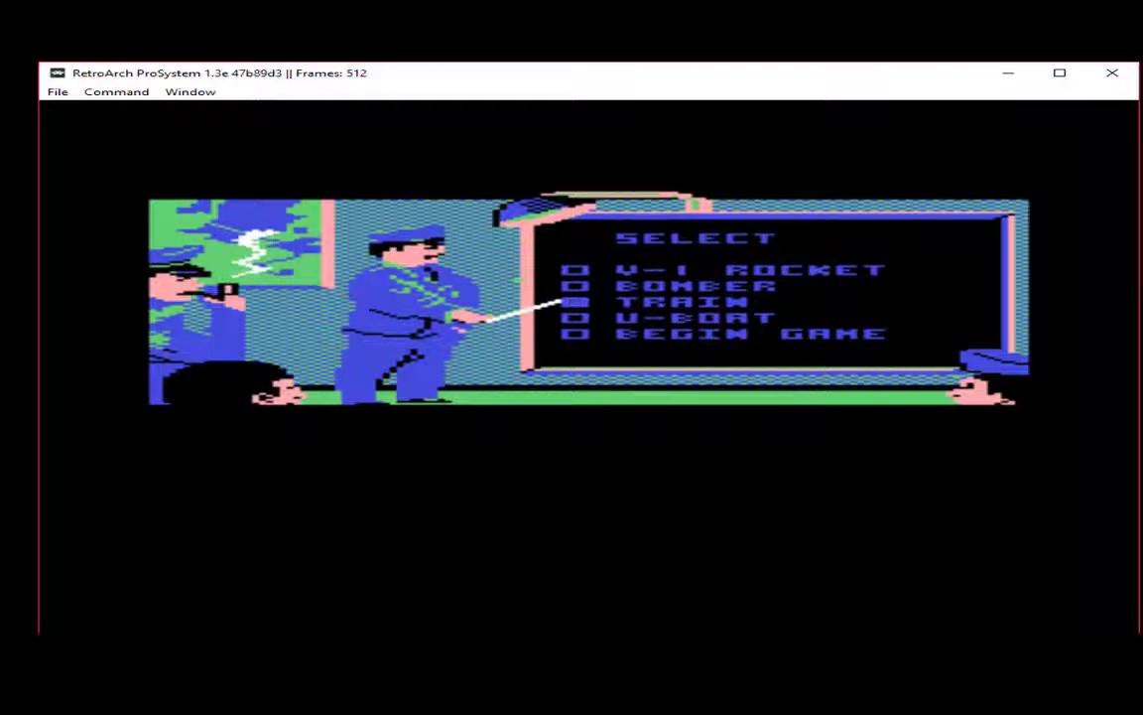
pyautogui.press('Down')
pyautogui.press('Return')
pyautogui.press('Down')
pyautogui.press('Return')
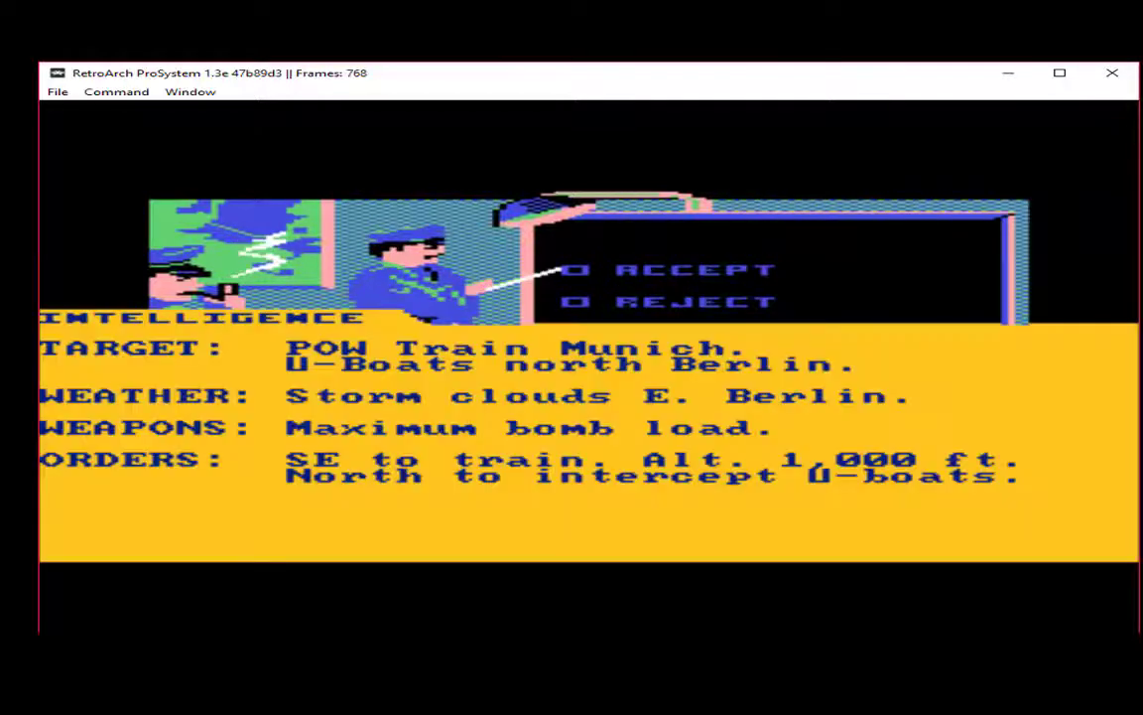
pyautogui.press('Return')
pyautogui.press('Return')
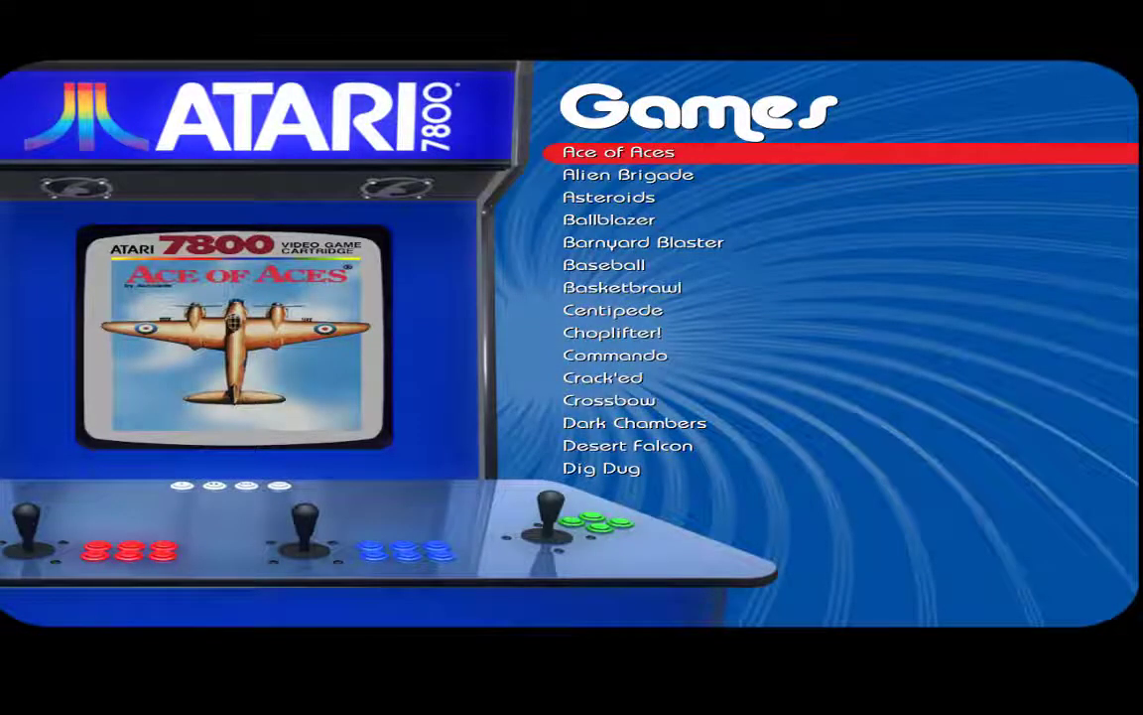
# Exit the Maximus Arcade frontend and close the joystick.xlsx workbook, saving its changes.
pyautogui.rightClick(996, 605)
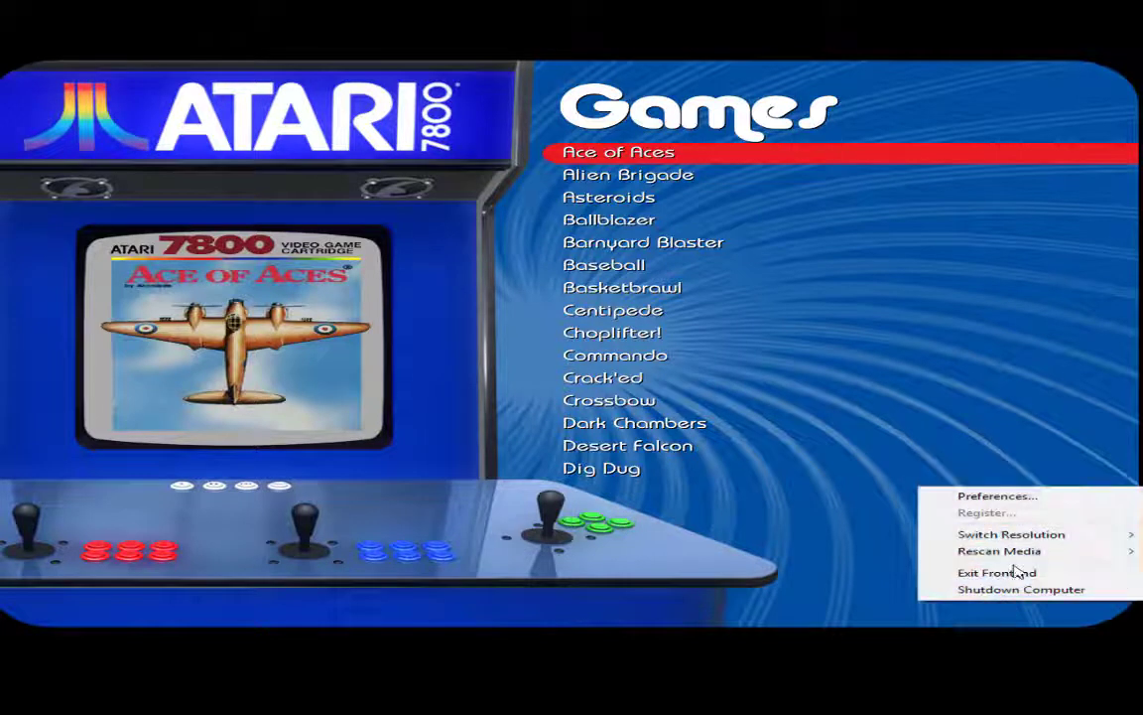
pyautogui.click(1023, 576)
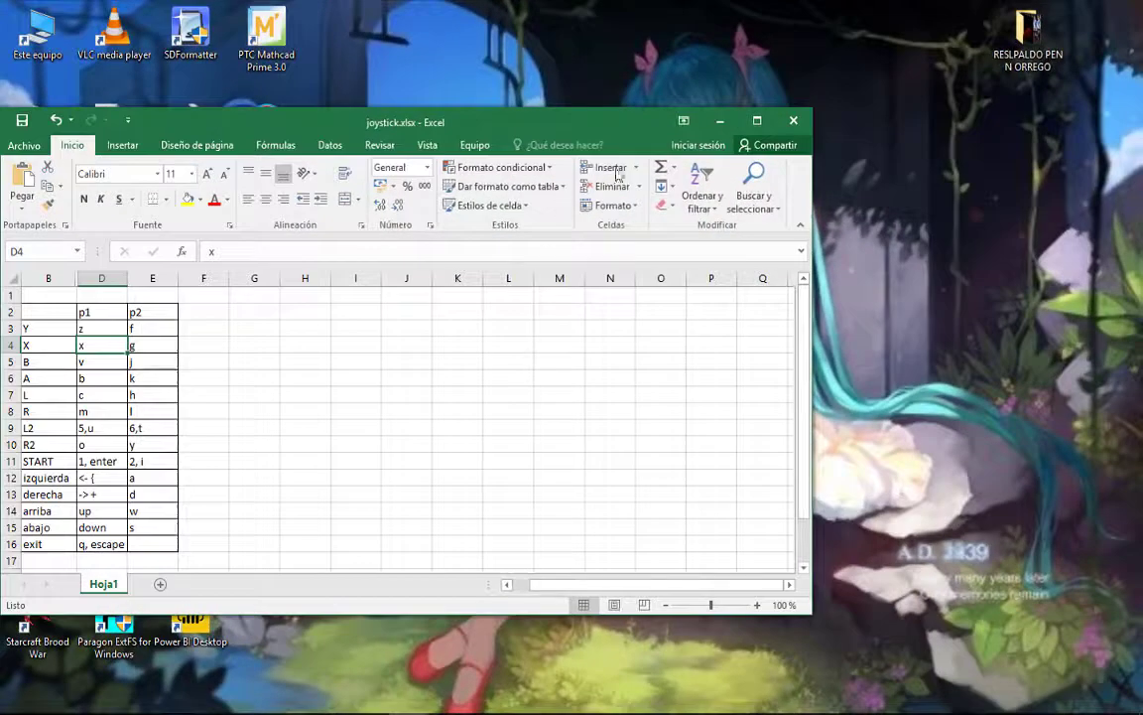
pyautogui.click(791, 121)
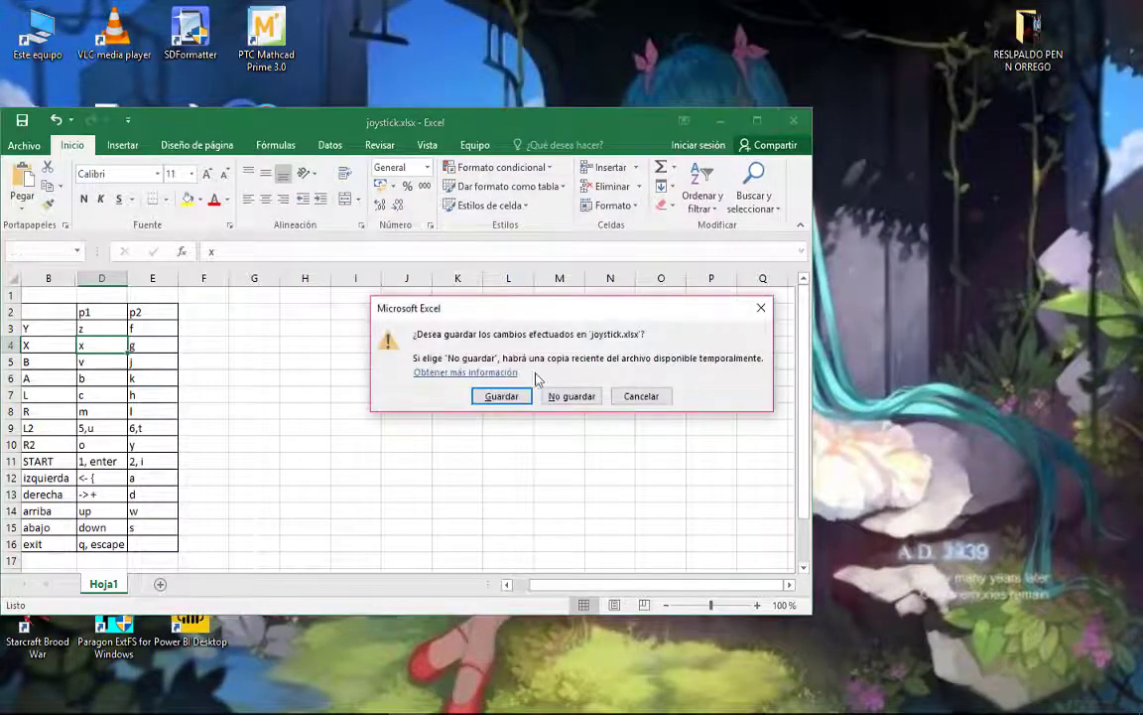
pyautogui.click(501, 396)
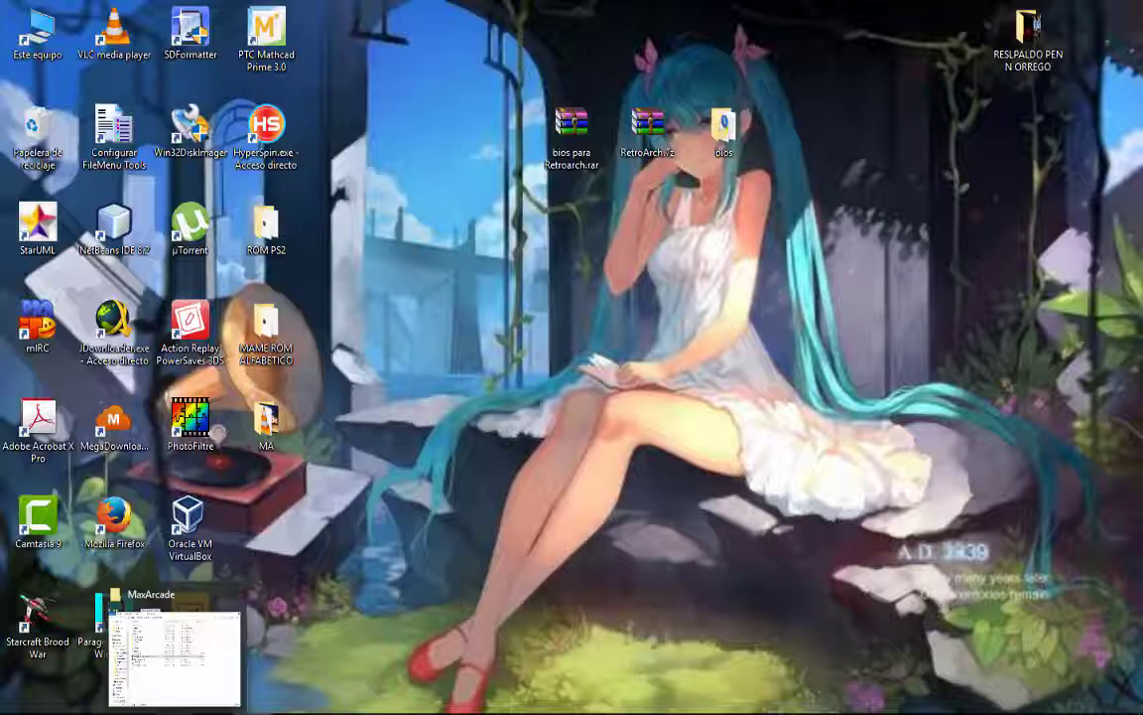
# Return to the MaxArcade folder, open Emuladores\RetroArch and start retroarch.exe.
pyautogui.click(204, 635)
pyautogui.doubleClick(185, 139)
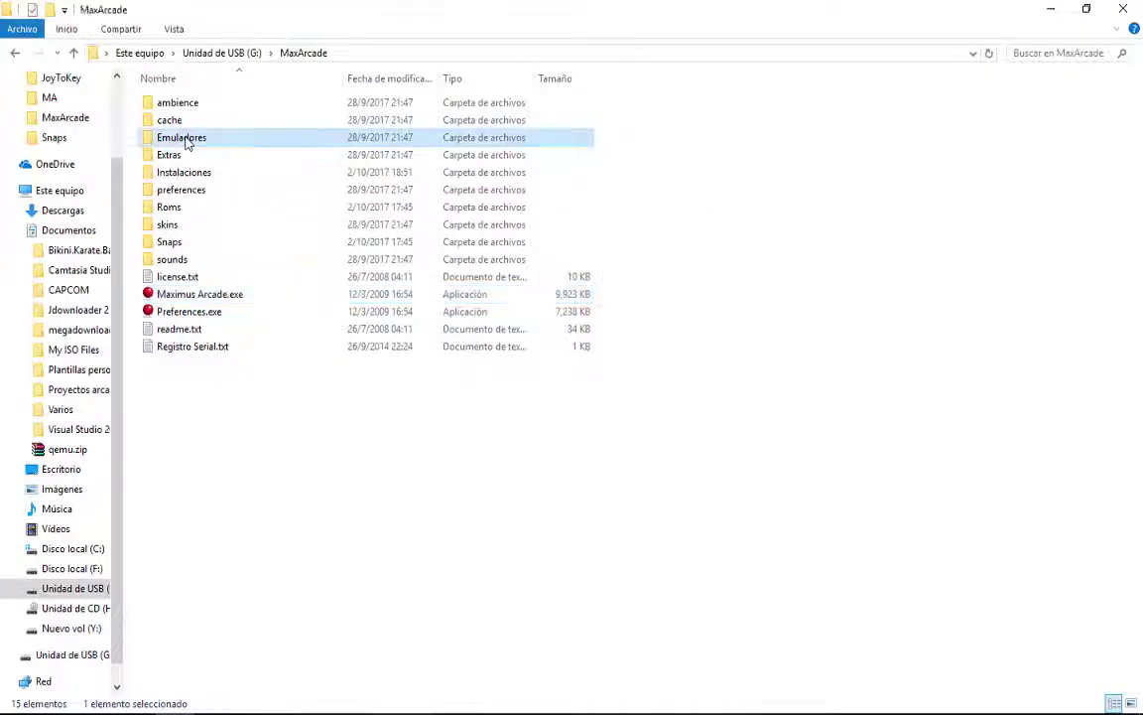
pyautogui.click(177, 123)
pyautogui.doubleClick(175, 127)
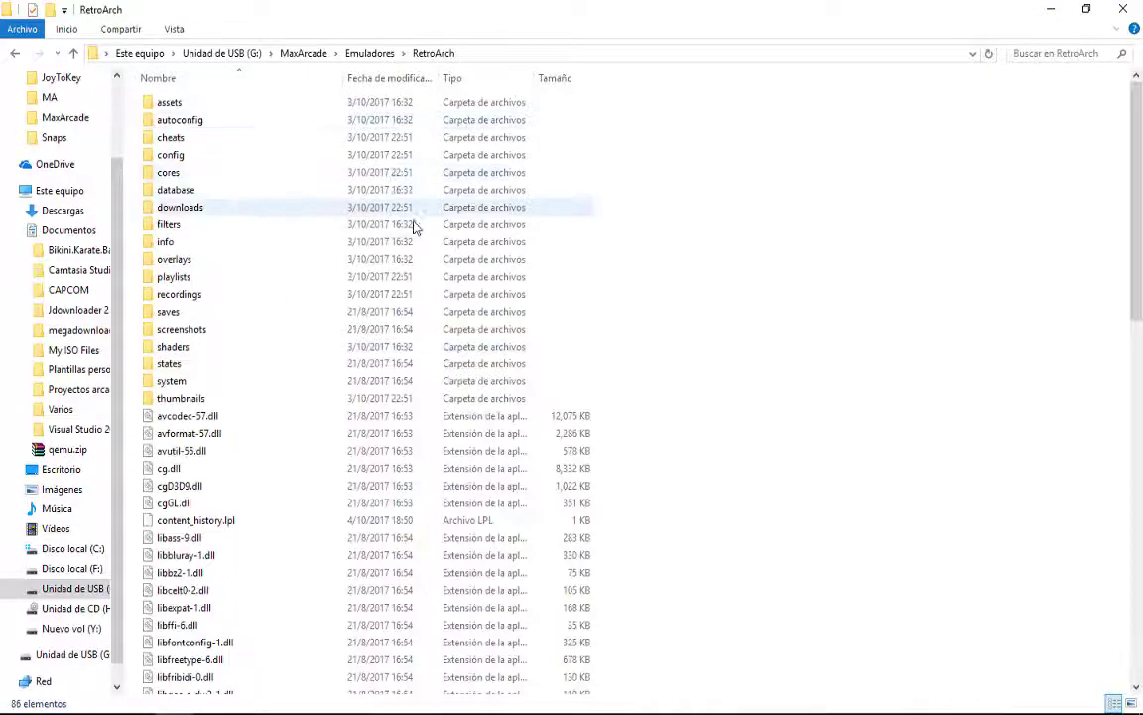
pyautogui.scroll(-10, 442, 377)
pyautogui.scroll(-2, 442, 395)
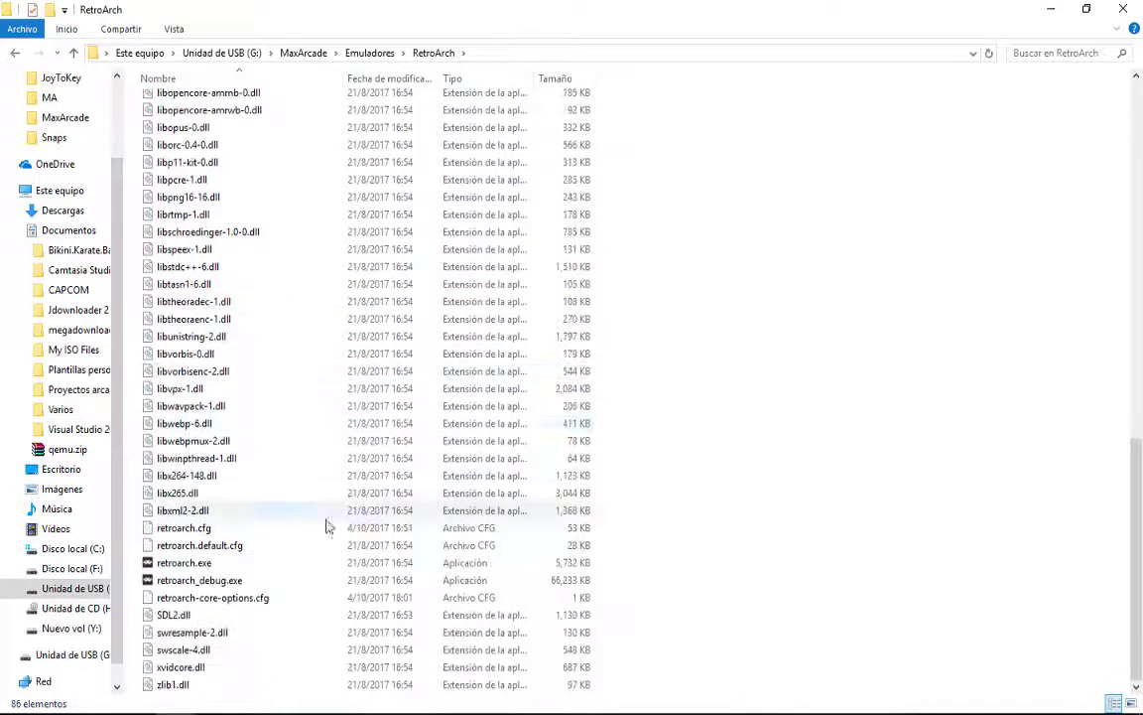
pyautogui.click(198, 563)
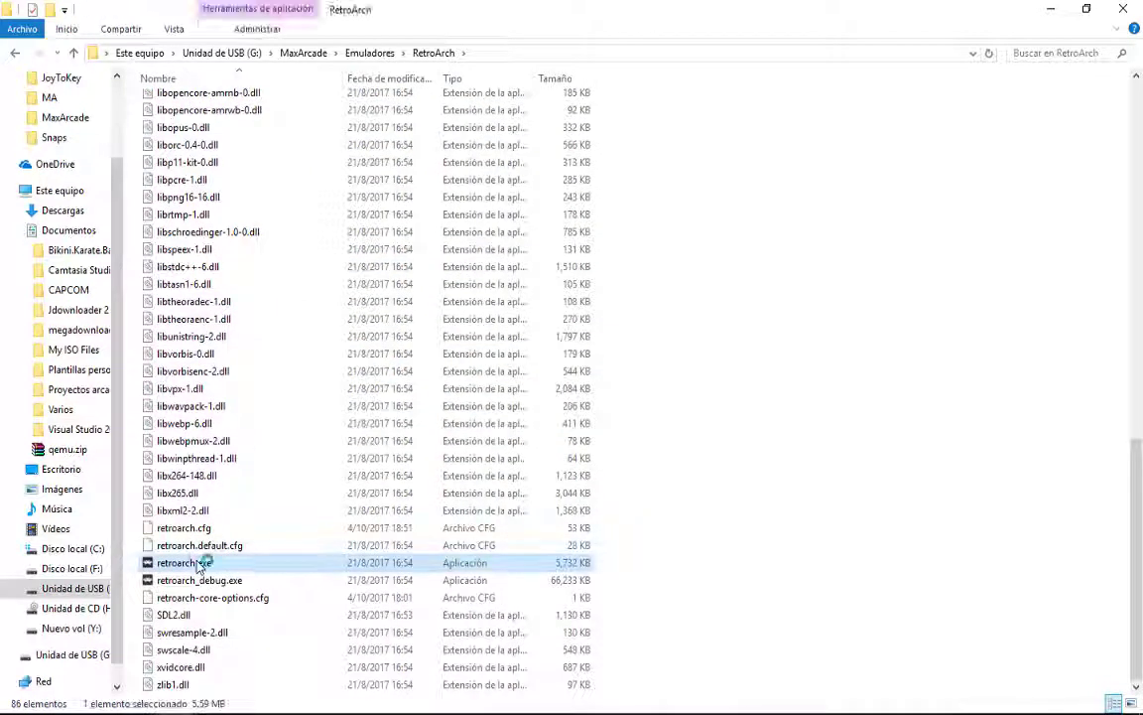
pyautogui.doubleClick(199, 562)
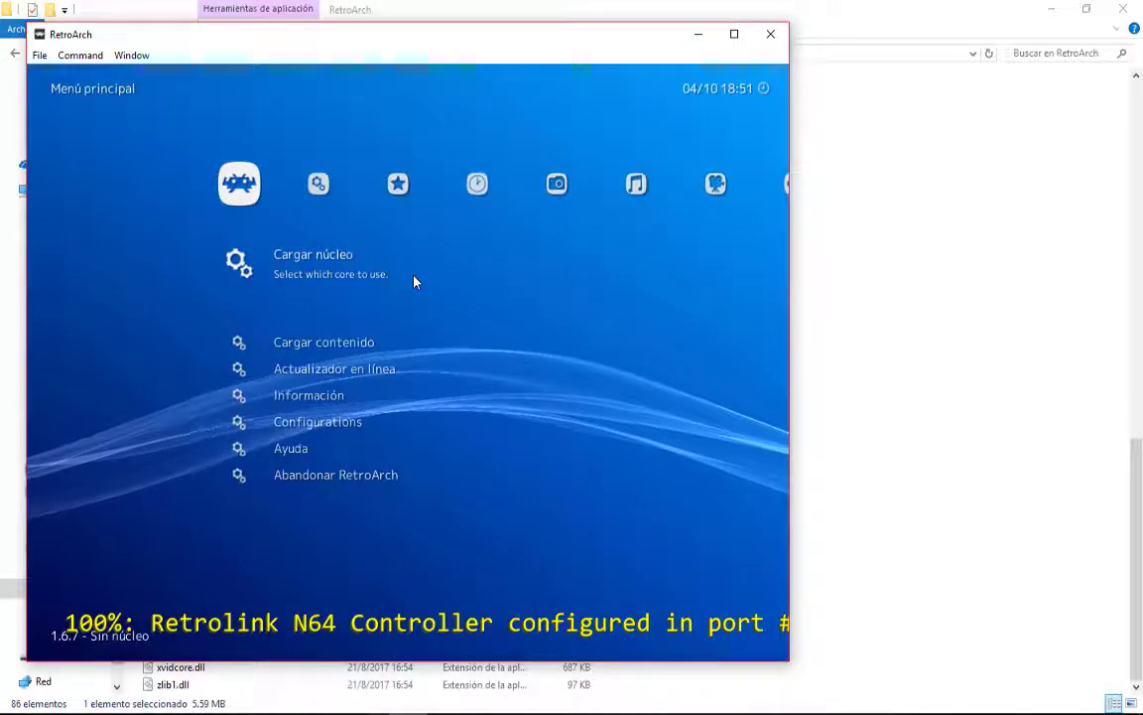
# Browse RetroArch's Settings categories as far as Entrada and open the Vídeo settings.
pyautogui.press('Right')
pyautogui.press('Right')
pyautogui.press('Left')
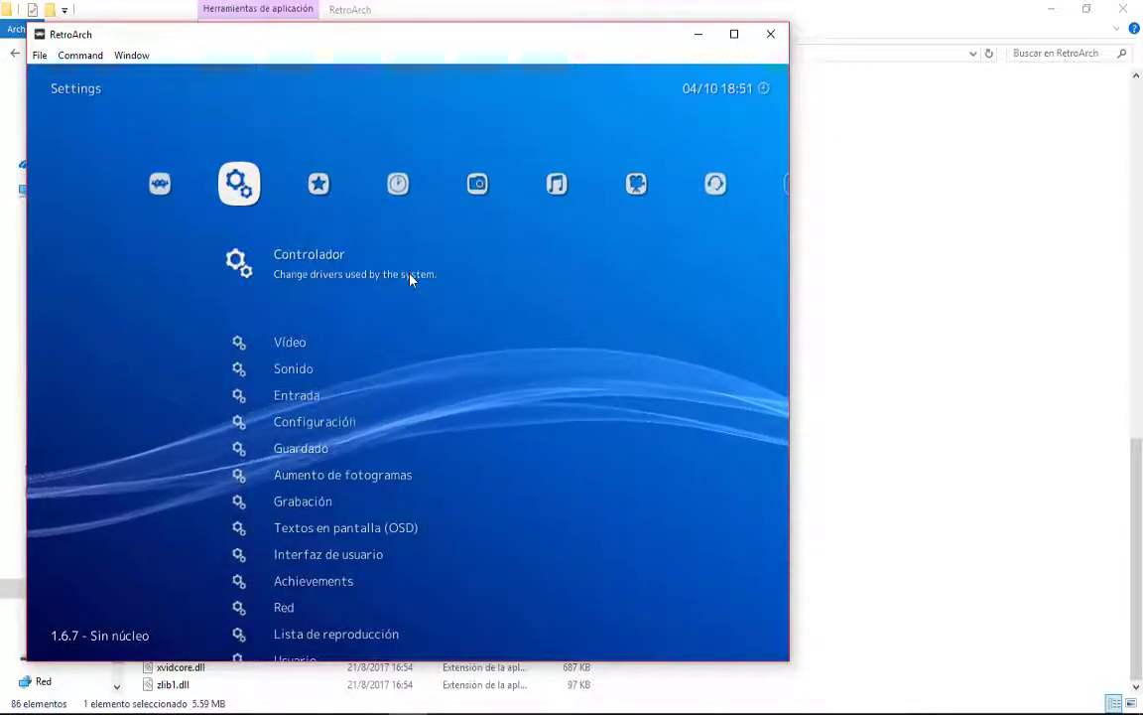
pyautogui.press('Down')
pyautogui.press('Down')
pyautogui.press('Down')
pyautogui.press('Down')
pyautogui.press('Down')
pyautogui.press('Down')
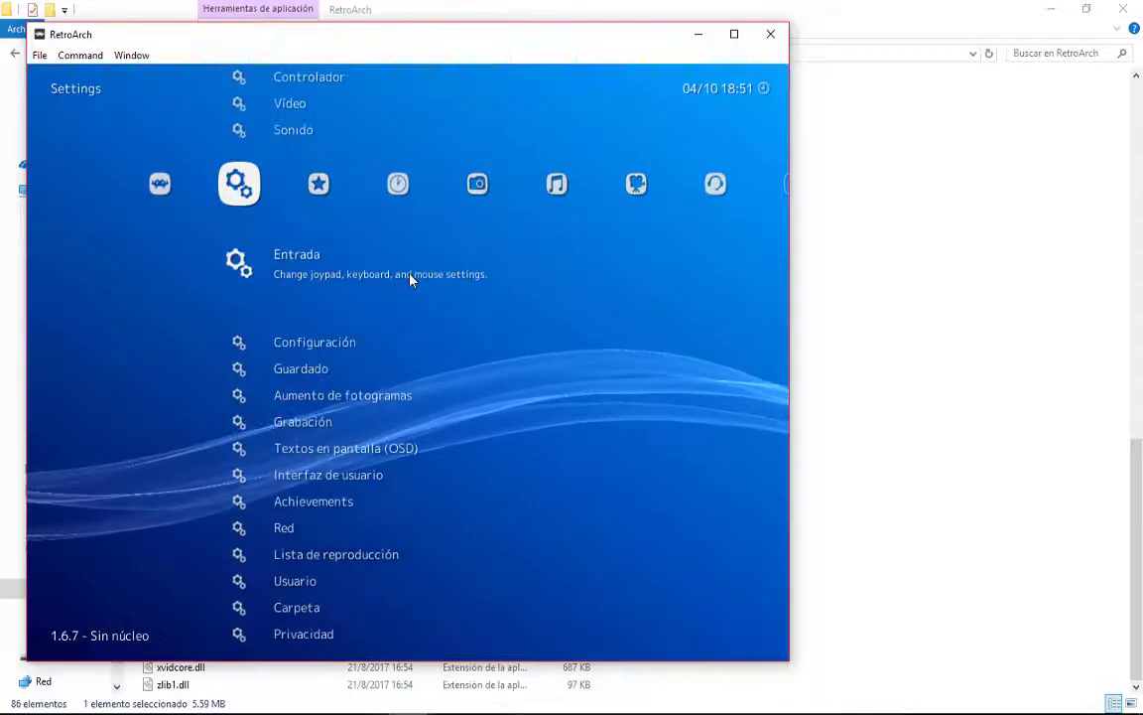
pyautogui.press('Up')
pyautogui.press('Up')
pyautogui.press('Up')
pyautogui.press('Up')
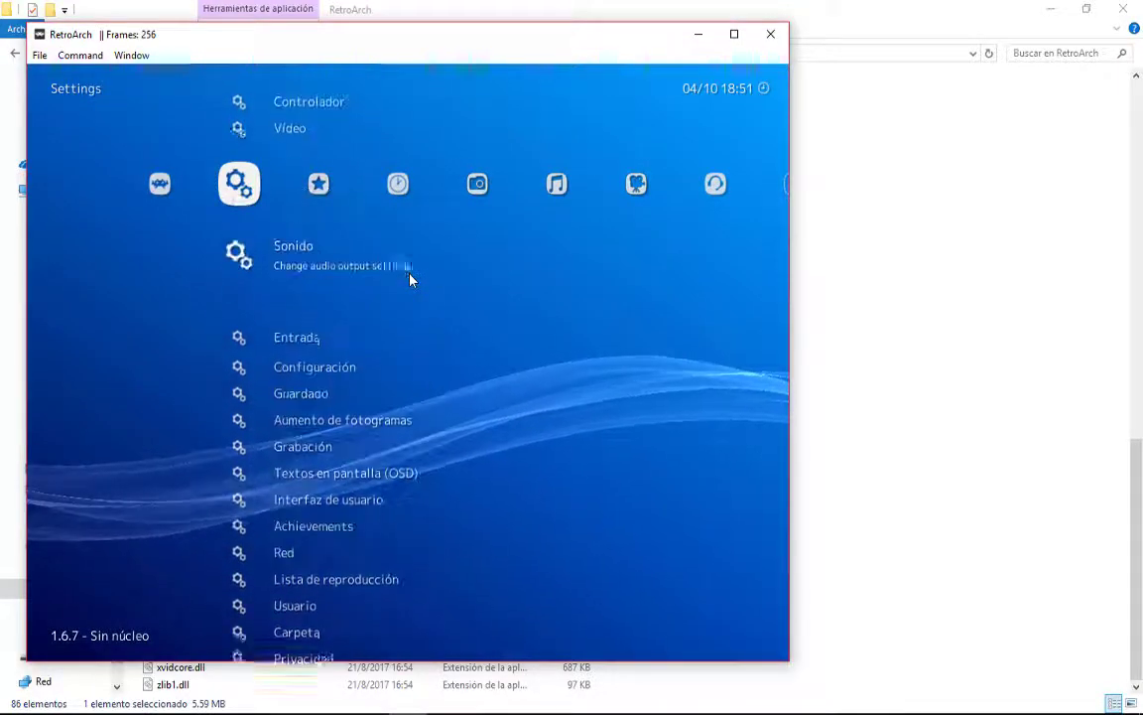
pyautogui.press('Up')
pyautogui.press('Return')
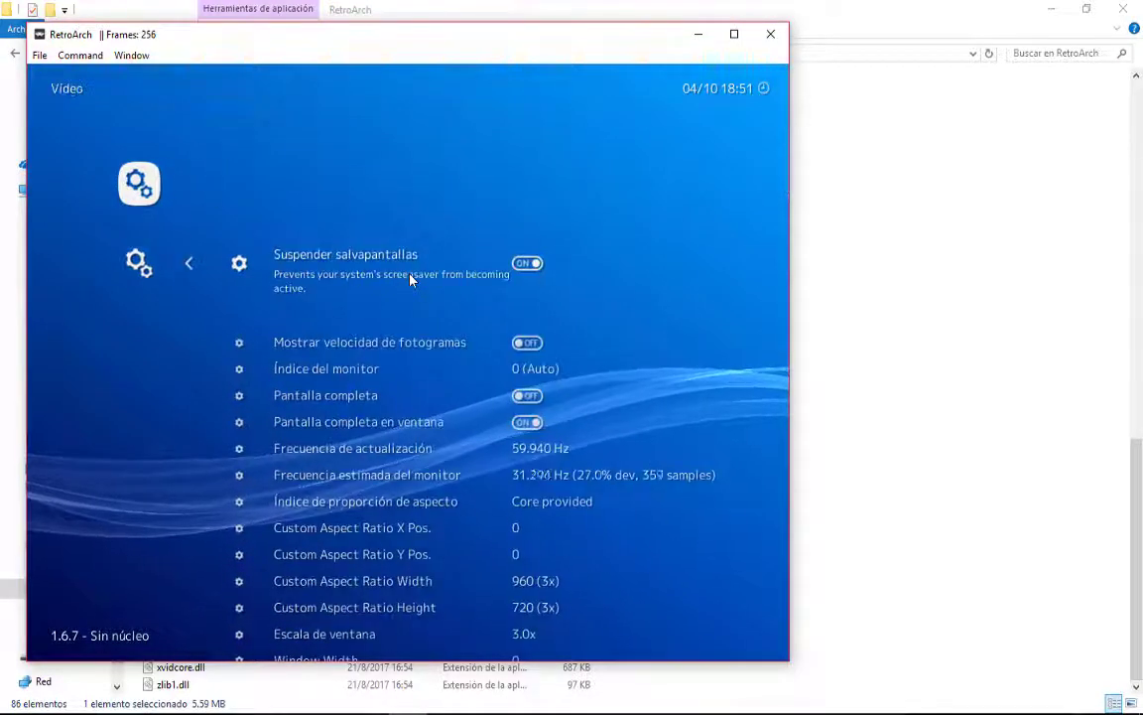
# Locate the Pantalla completa option in the Vídeo settings and quit RetroArch.
pyautogui.press('Down')
pyautogui.press('Down')
pyautogui.press('Down')
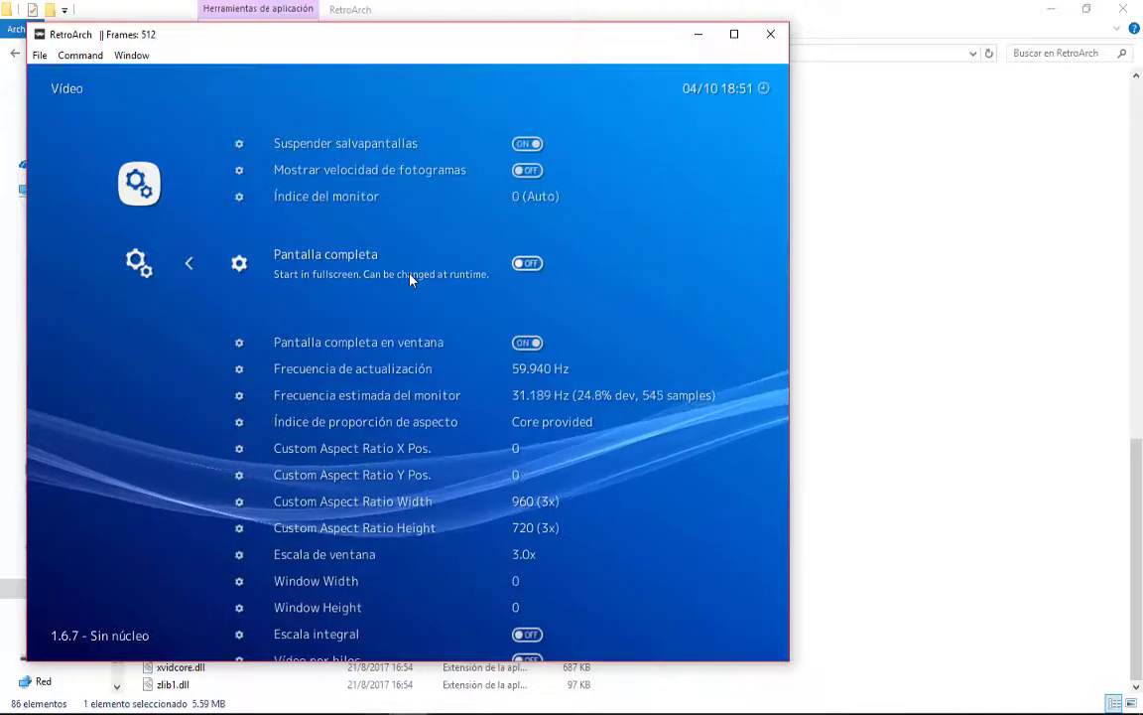
pyautogui.press('Escape')
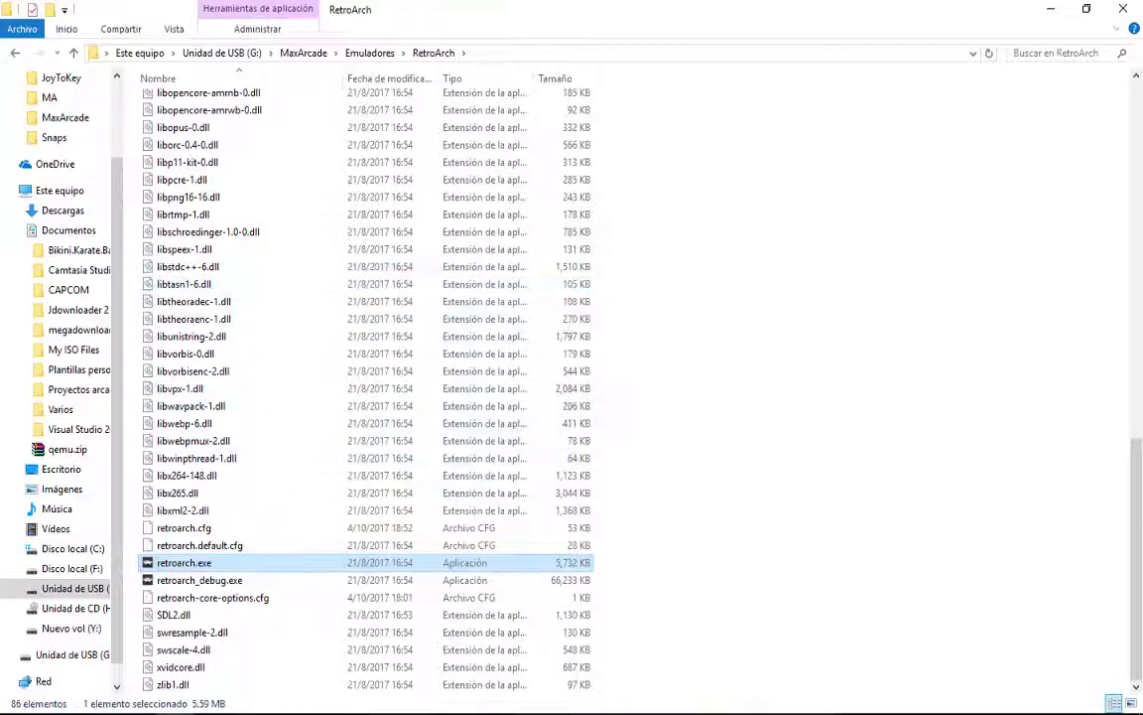
# Move the bios folder from the desktop into the Emuladores\RetroArch folder.
pyautogui.scroll(3, 638, 276)
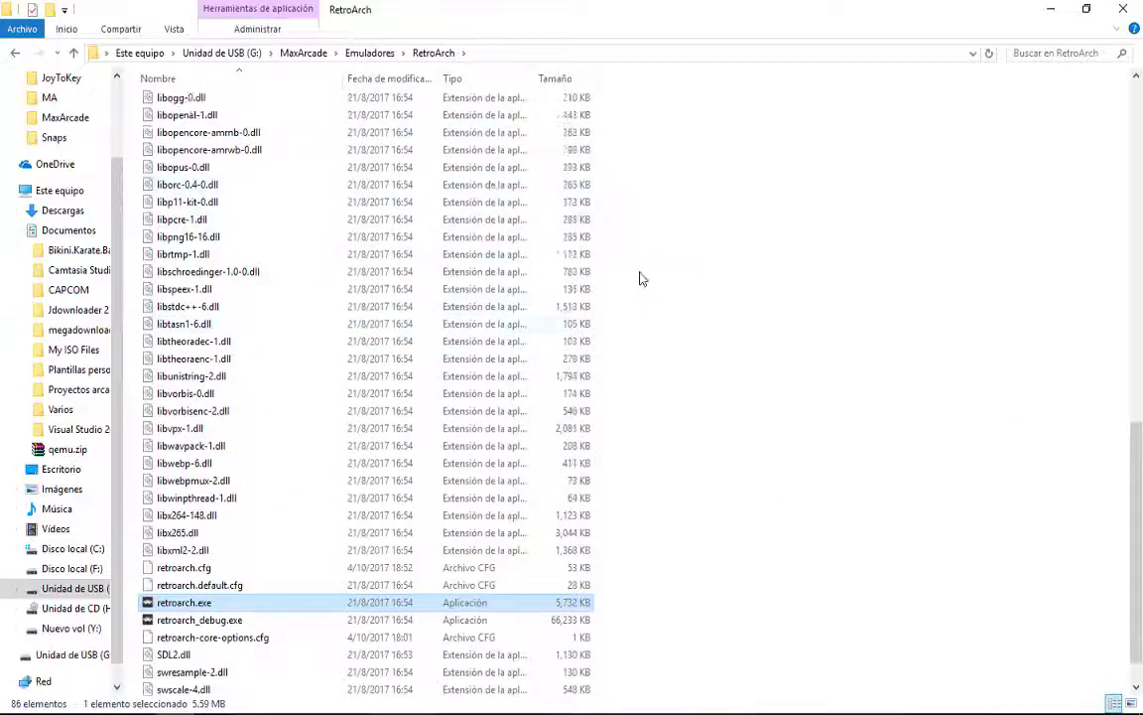
pyautogui.click(370, 54)
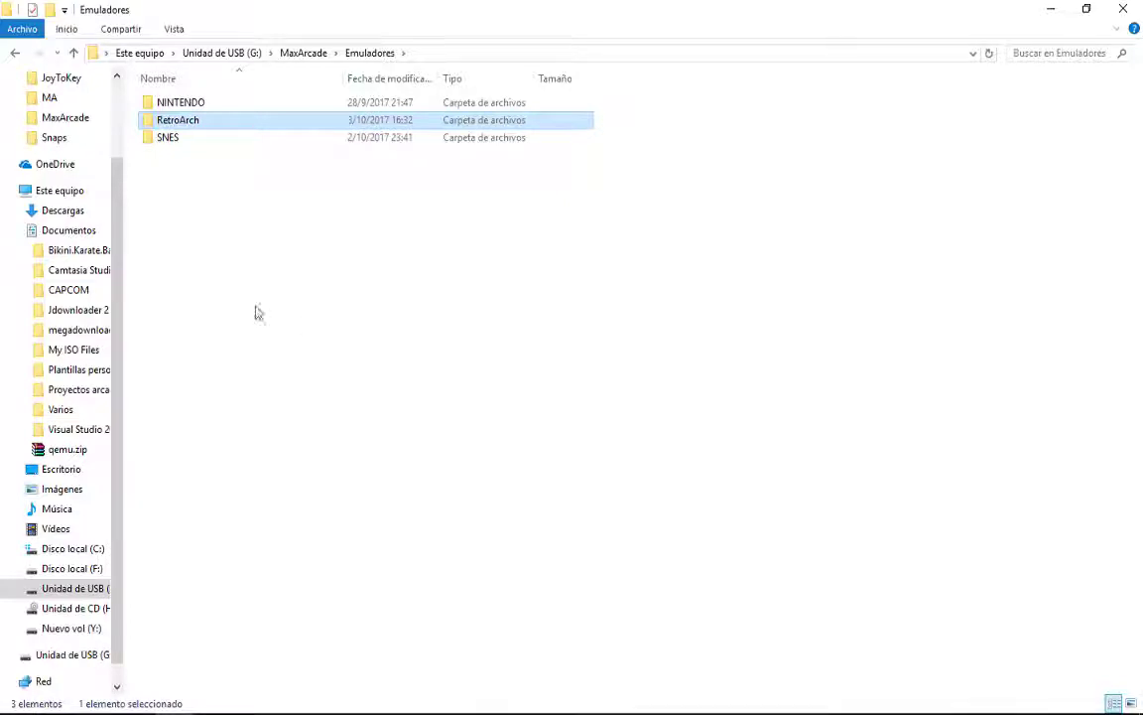
pyautogui.doubleClick(196, 129)
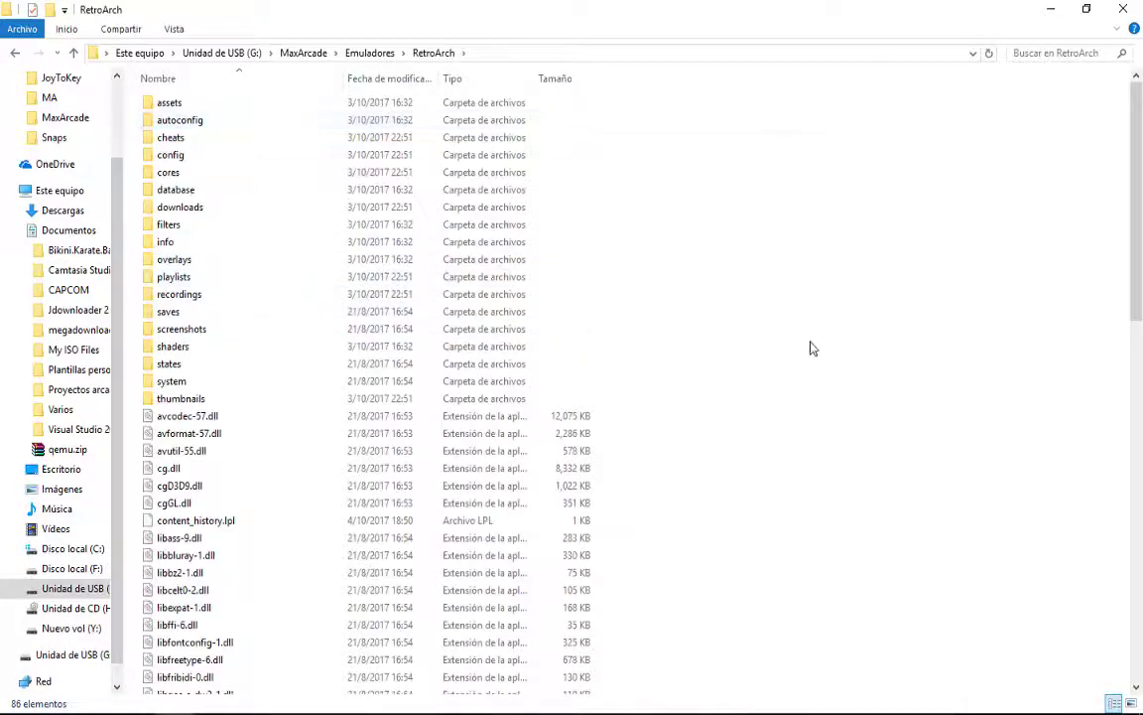
pyautogui.press('super+d')
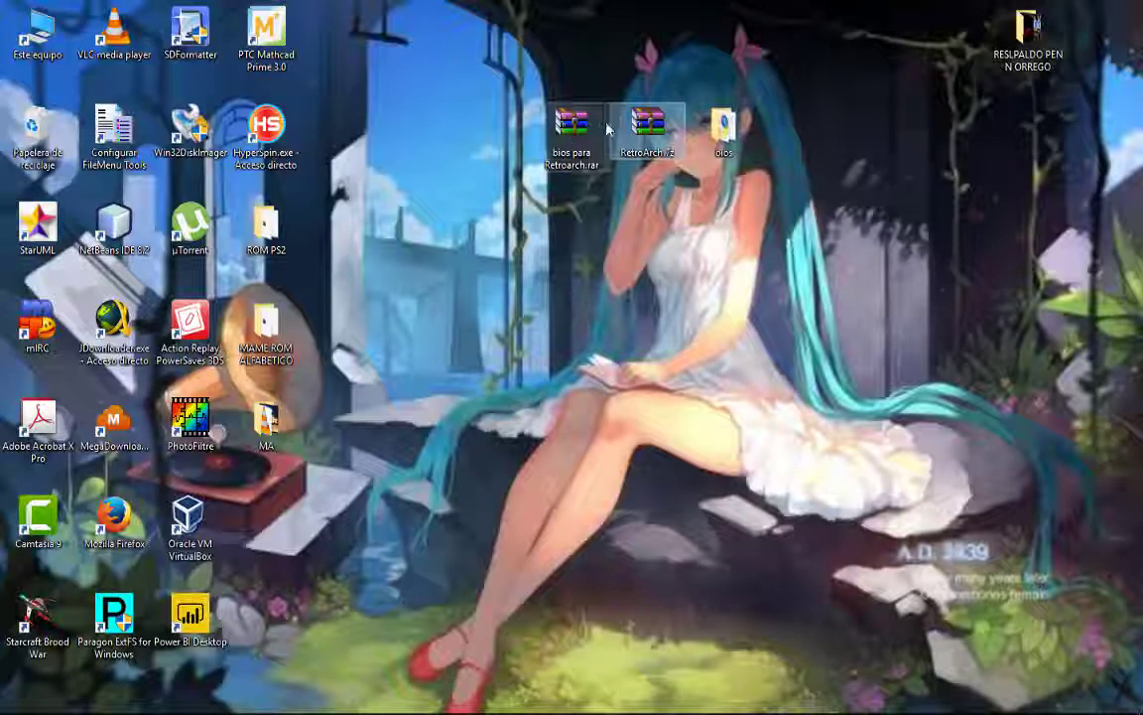
pyautogui.click(715, 139)
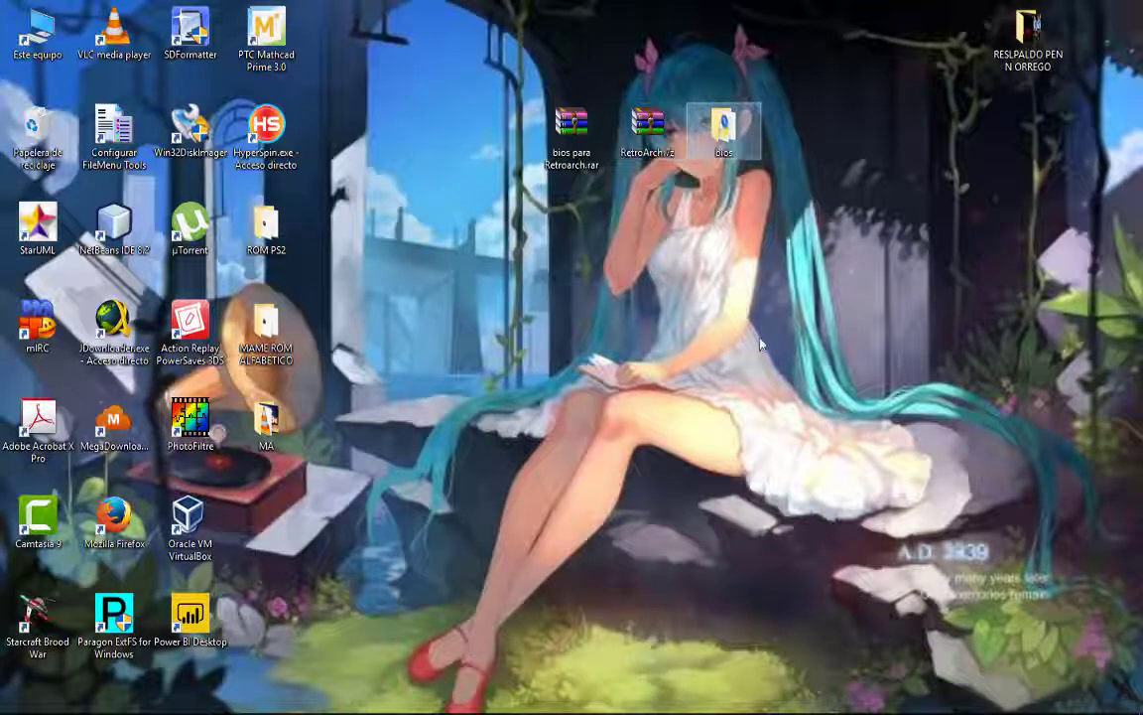
pyautogui.press('super+d')
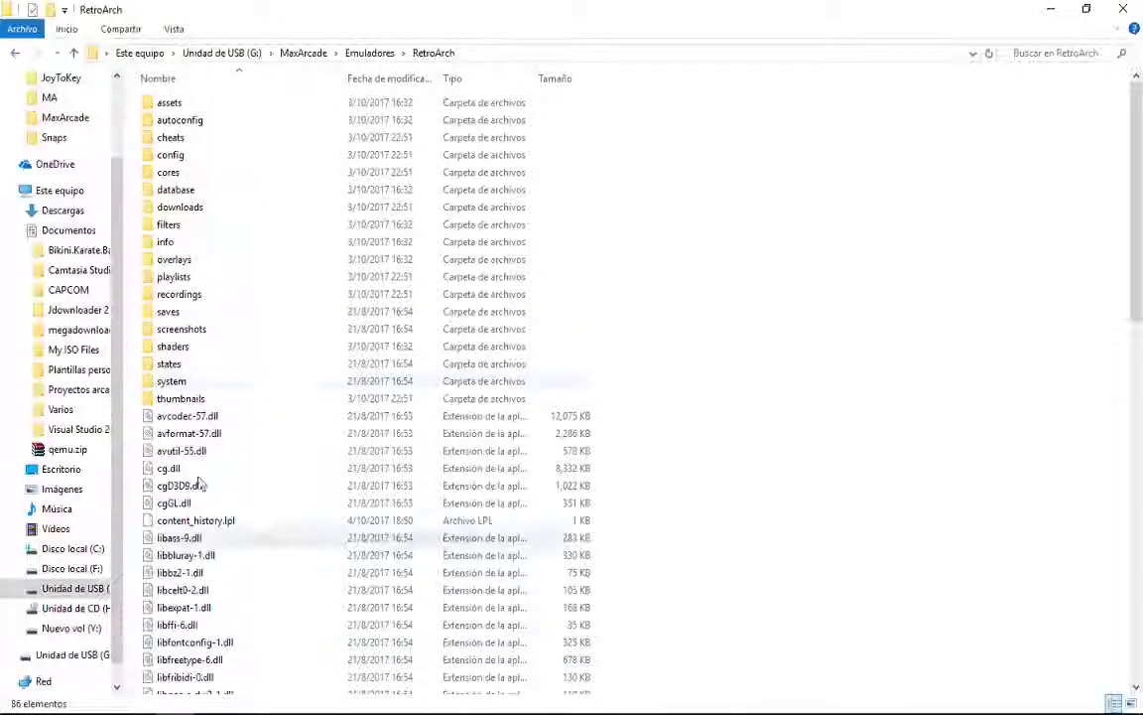
pyautogui.rightClick(831, 177)
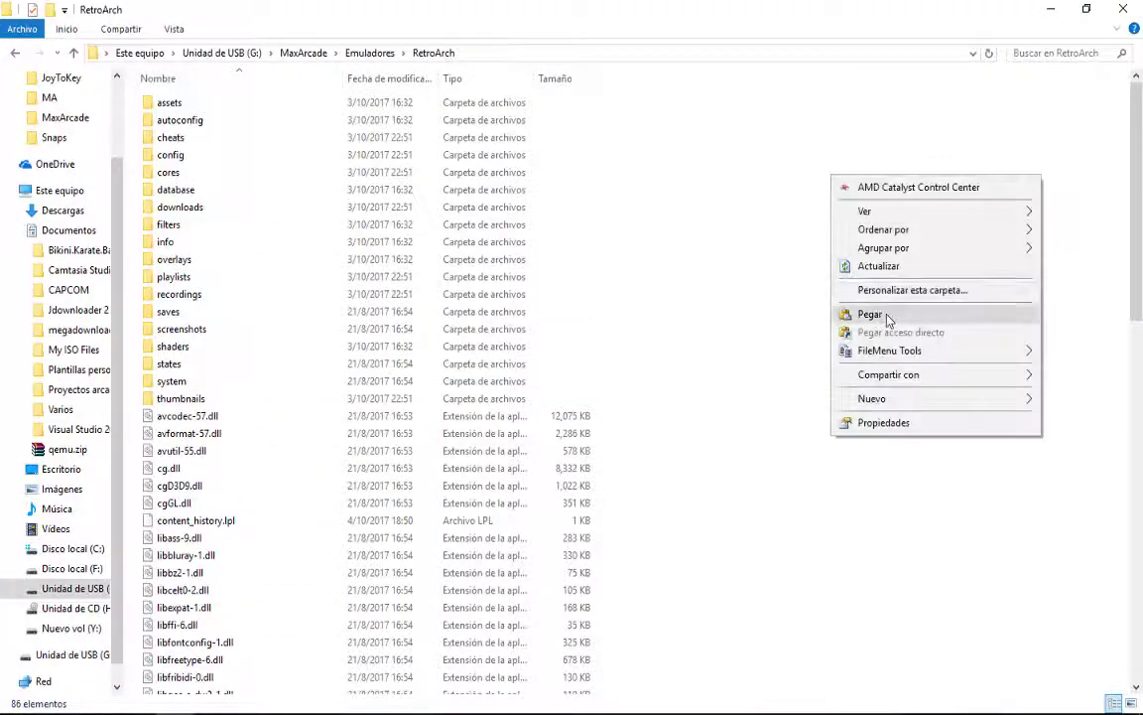
pyautogui.click(888, 316)
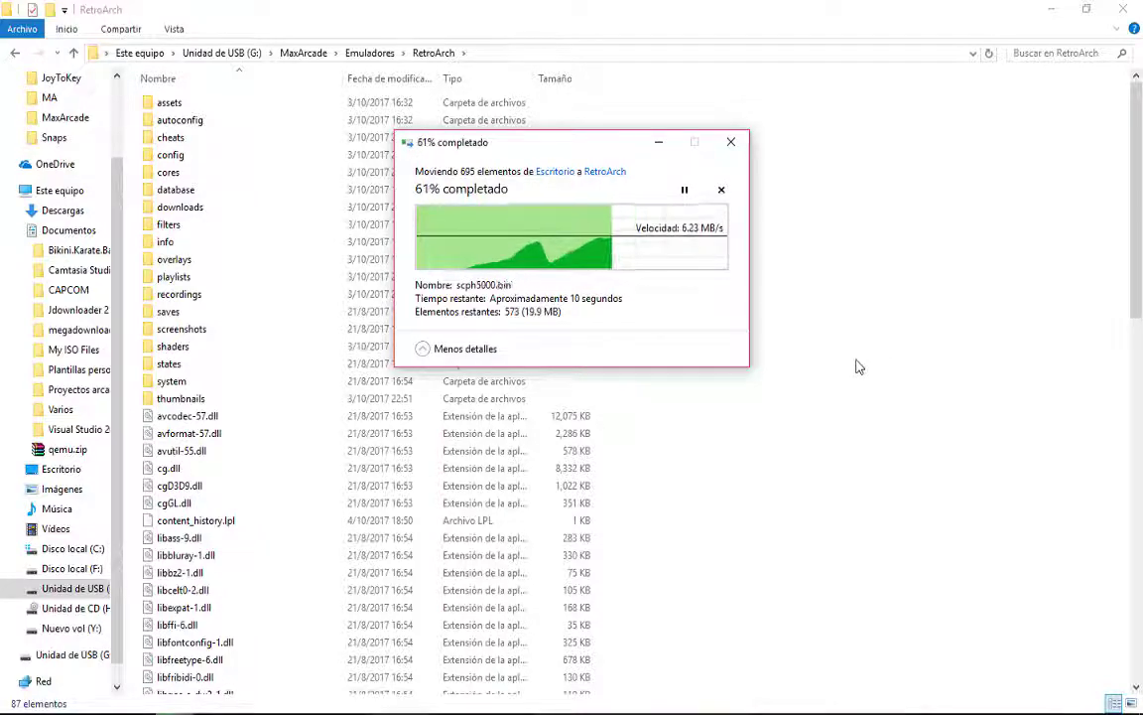
pyautogui.click(993, 713)
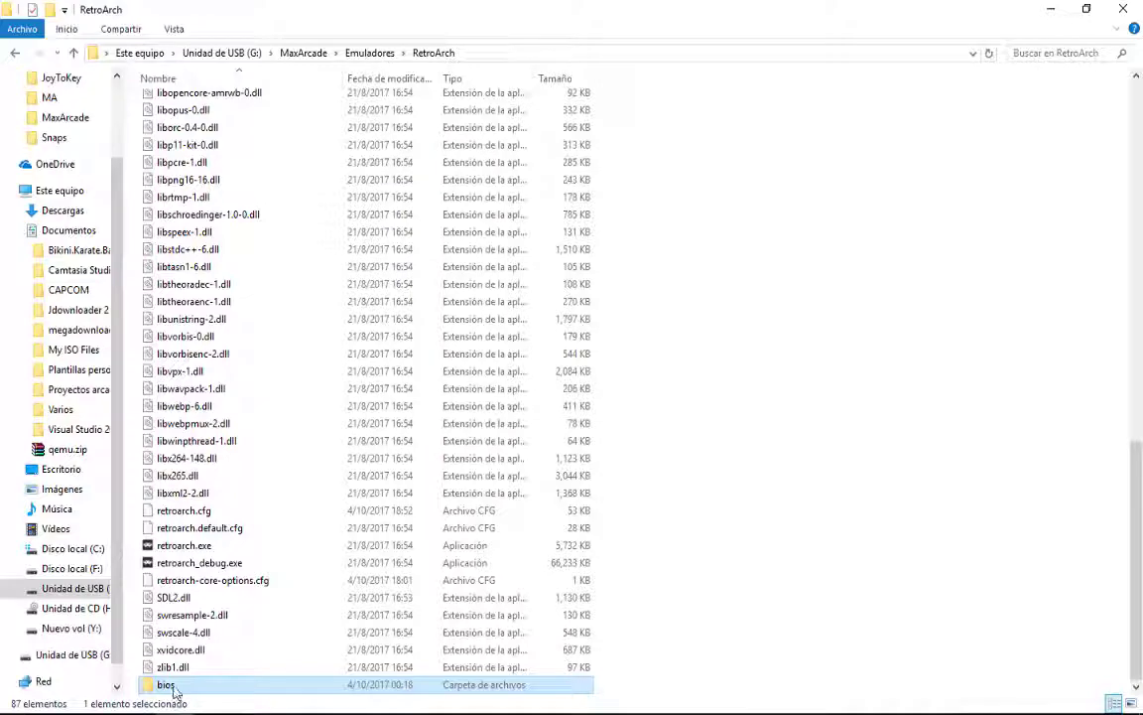
# Start retroarch.exe again from the RetroArch folder containing the moved bios folder.
pyautogui.scroll(15, 643, 513)
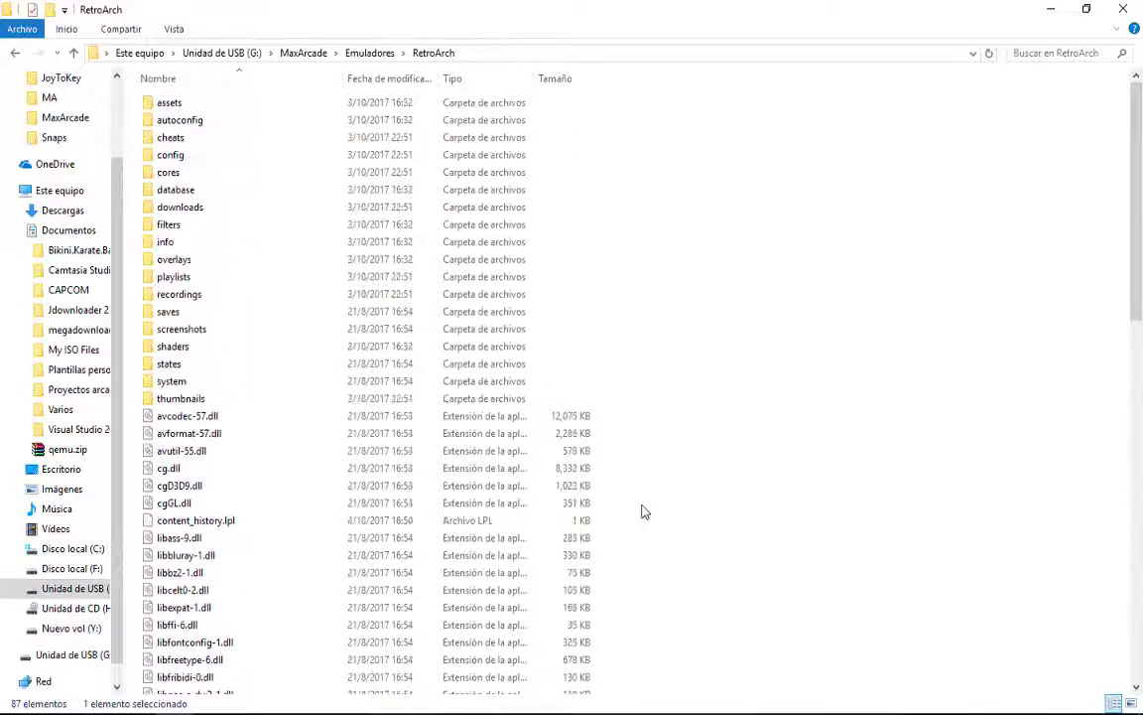
pyautogui.scroll(-1, 56, 506)
pyautogui.scroll(-17, 225, 510)
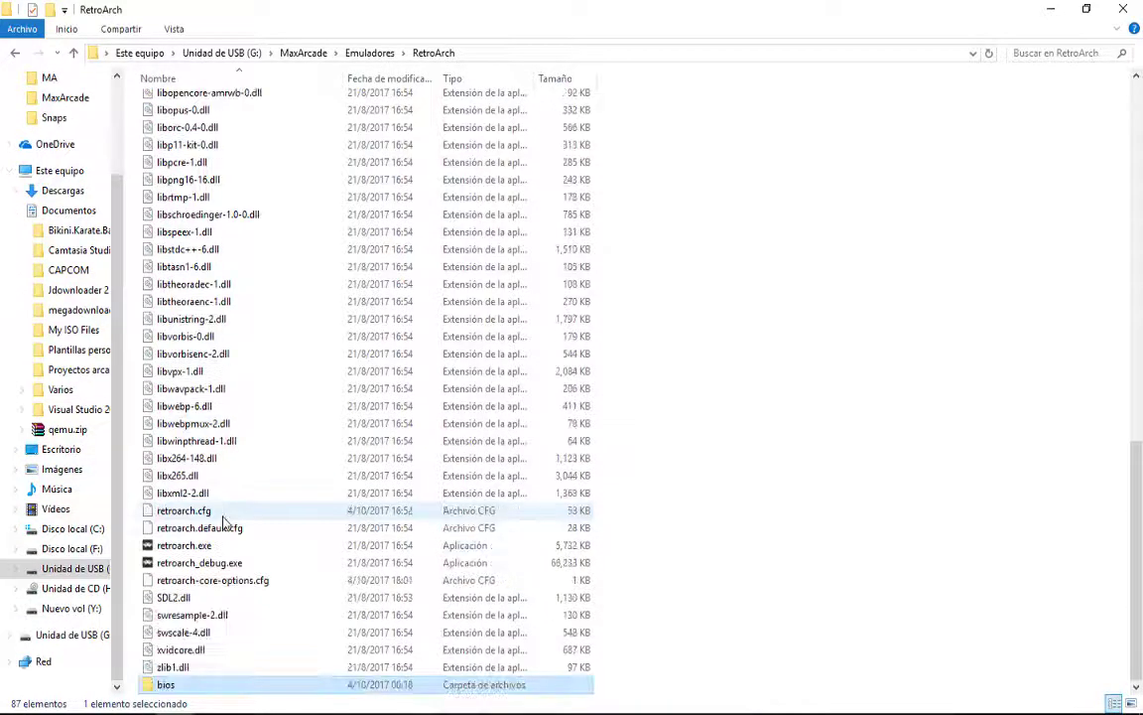
pyautogui.doubleClick(189, 545)
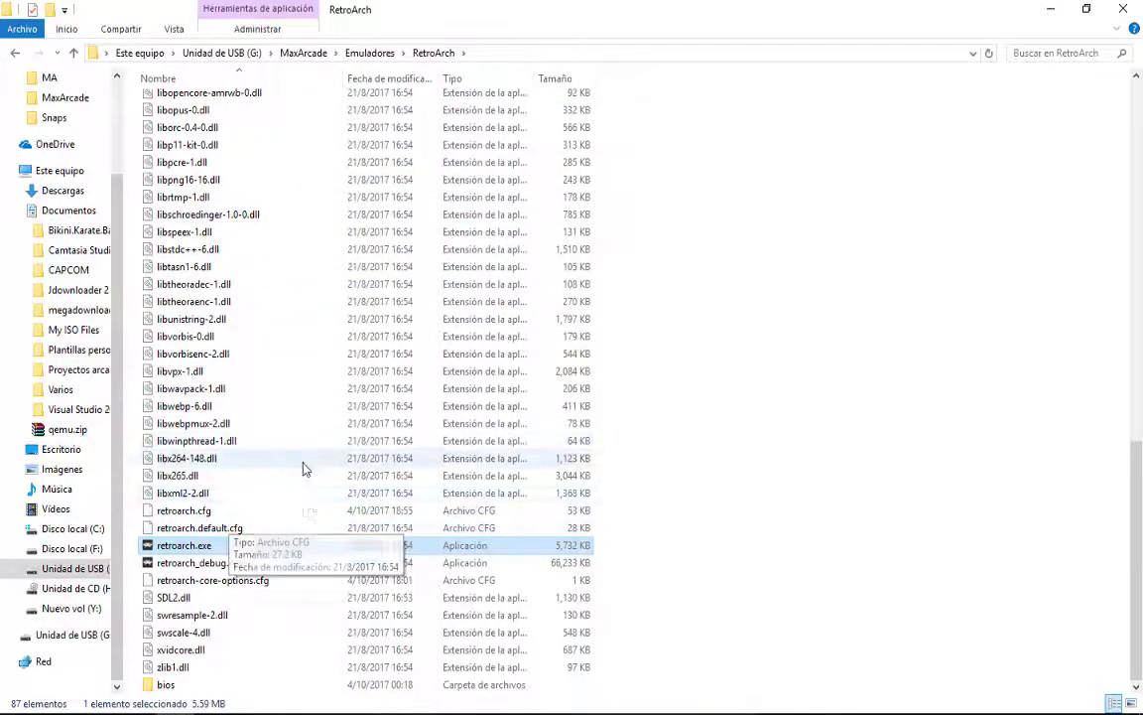
# Return to the MaxArcade folder, start Preferences.exe and show the emulator configuration.
pyautogui.scroll(15, 305, 470)
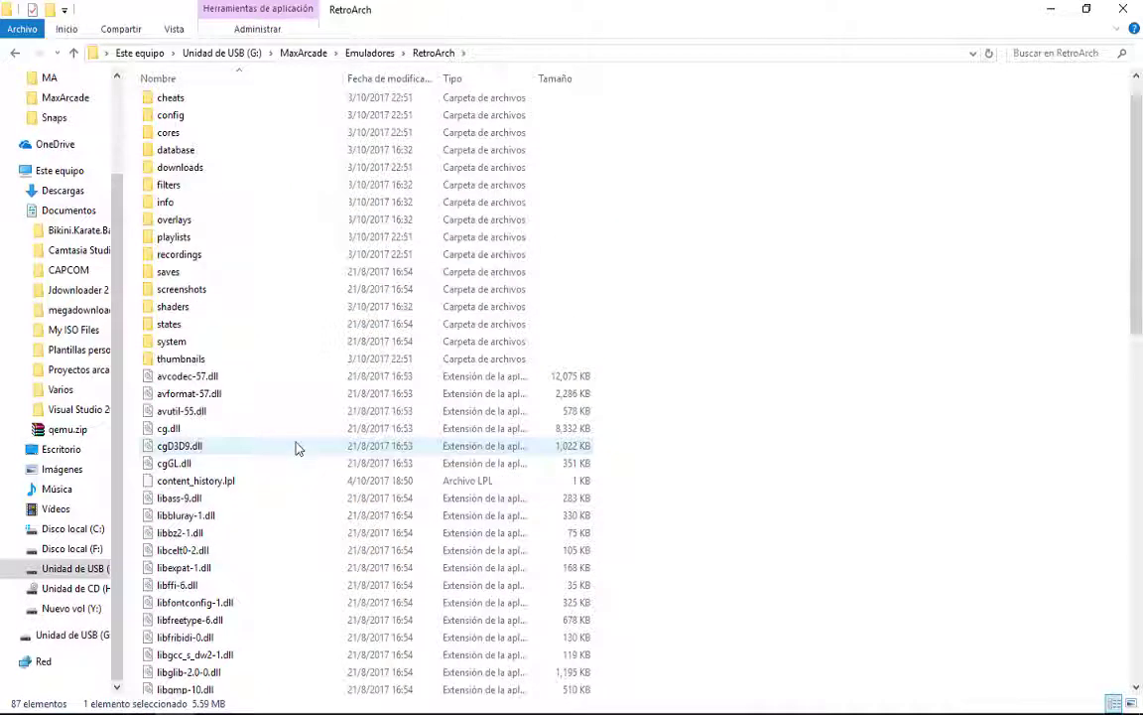
pyautogui.scroll(2, 296, 447)
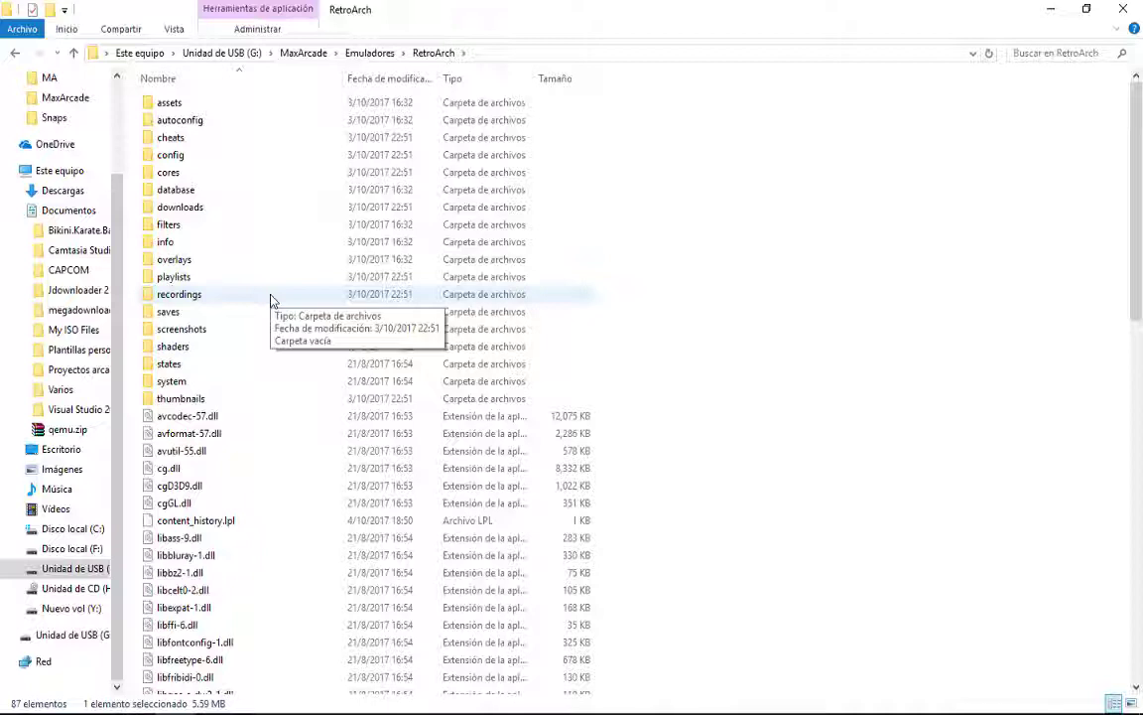
pyautogui.click(305, 54)
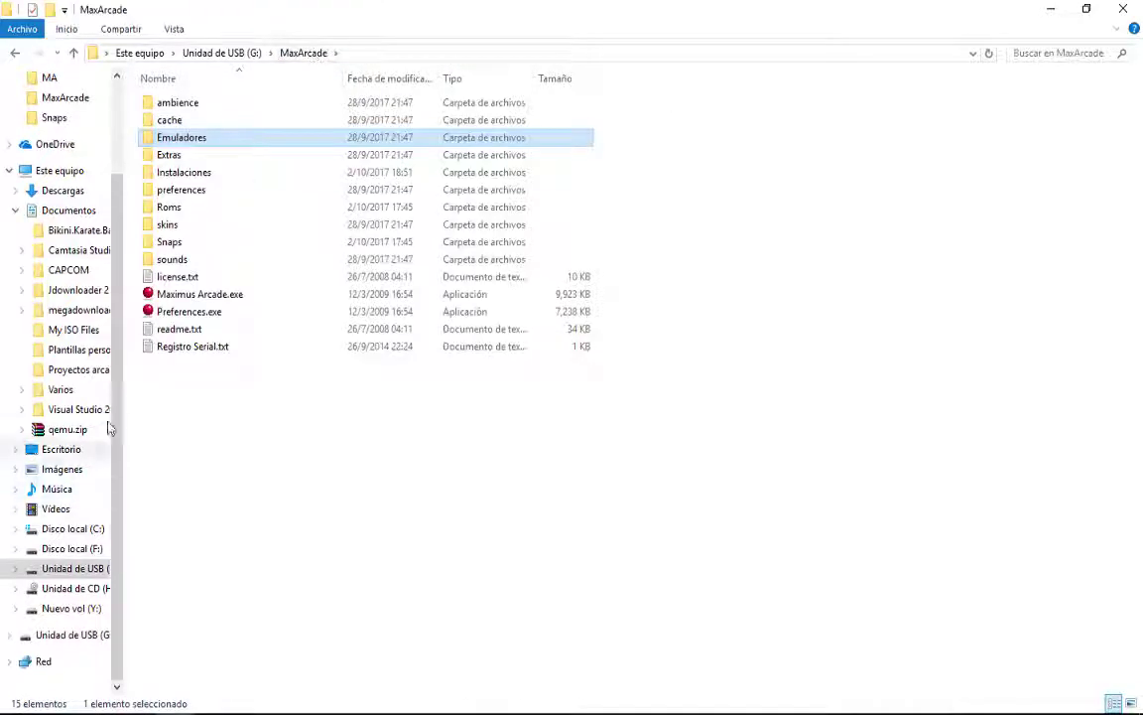
pyautogui.doubleClick(187, 312)
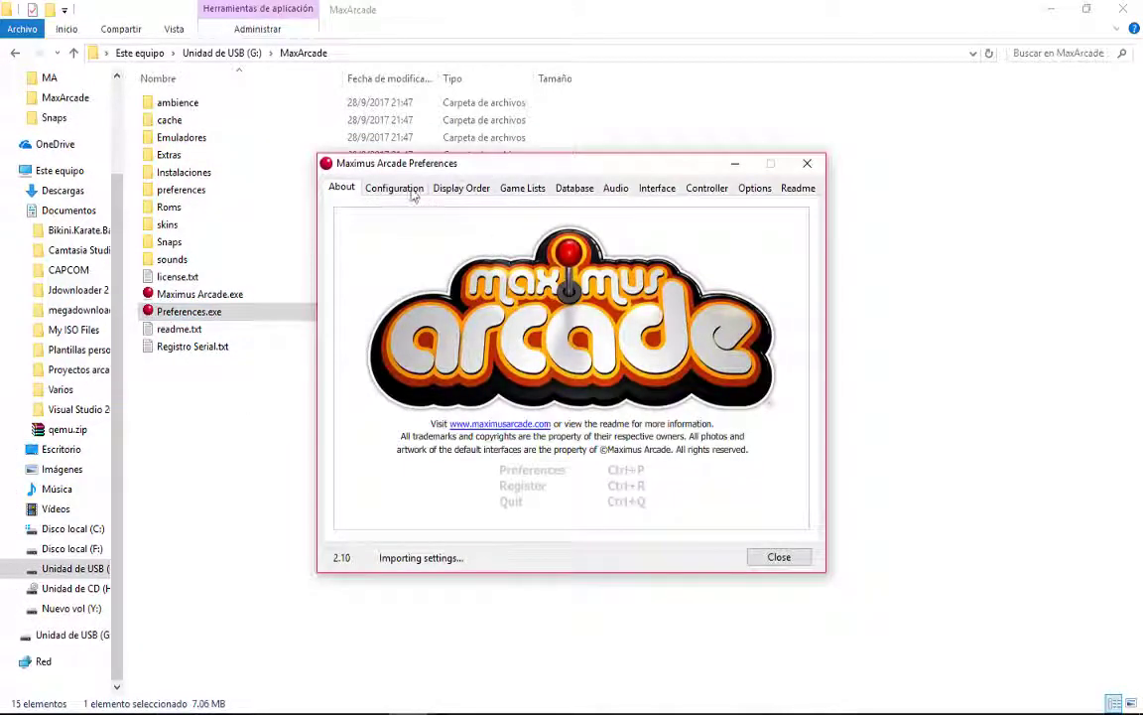
pyautogui.click(415, 194)
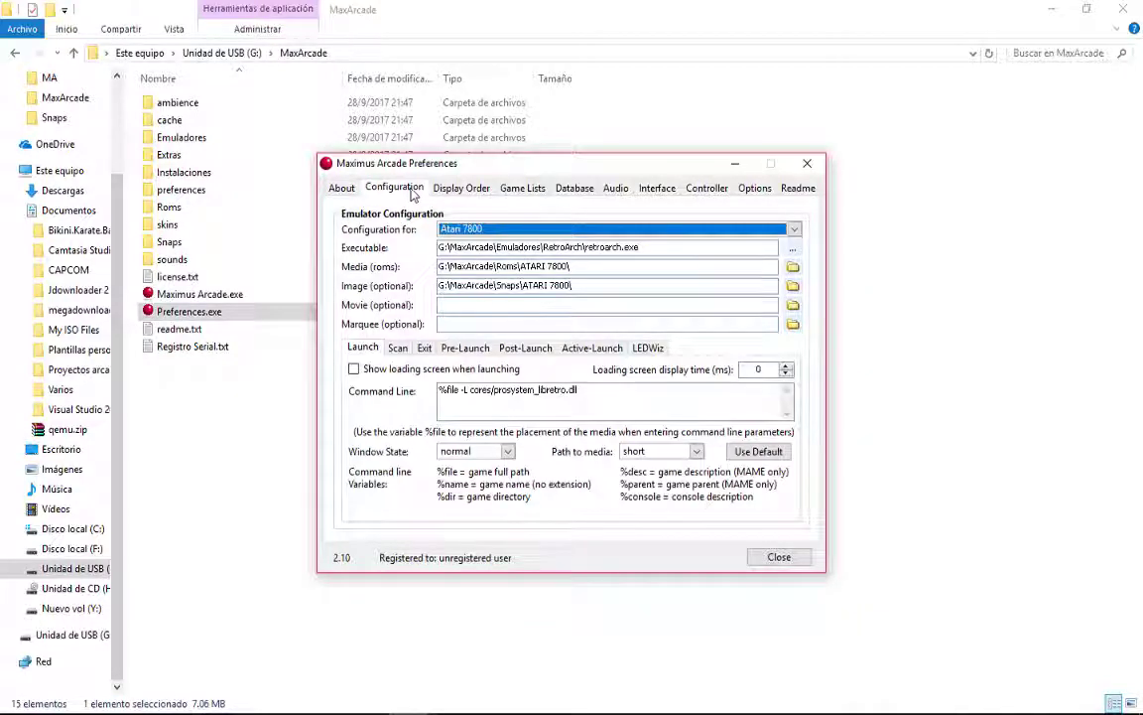
# Display the emulator configuration for Sega Master System.
pyautogui.click(570, 235)
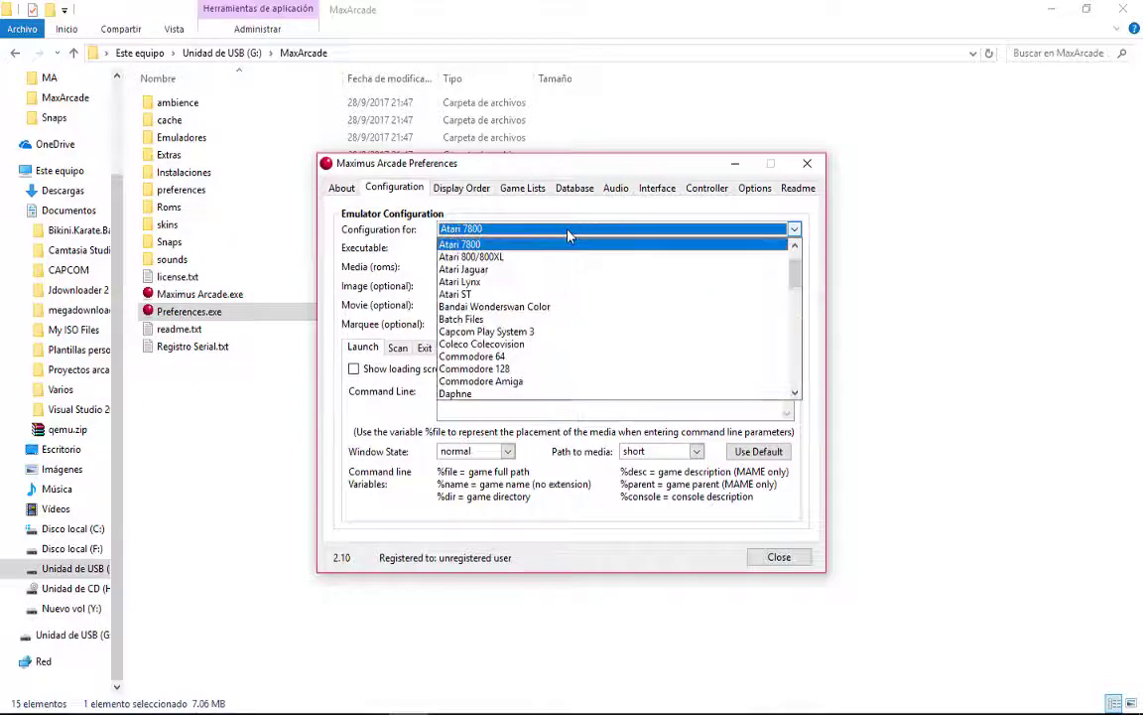
pyautogui.scroll(1, 536, 338)
pyautogui.scroll(-15, 536, 338)
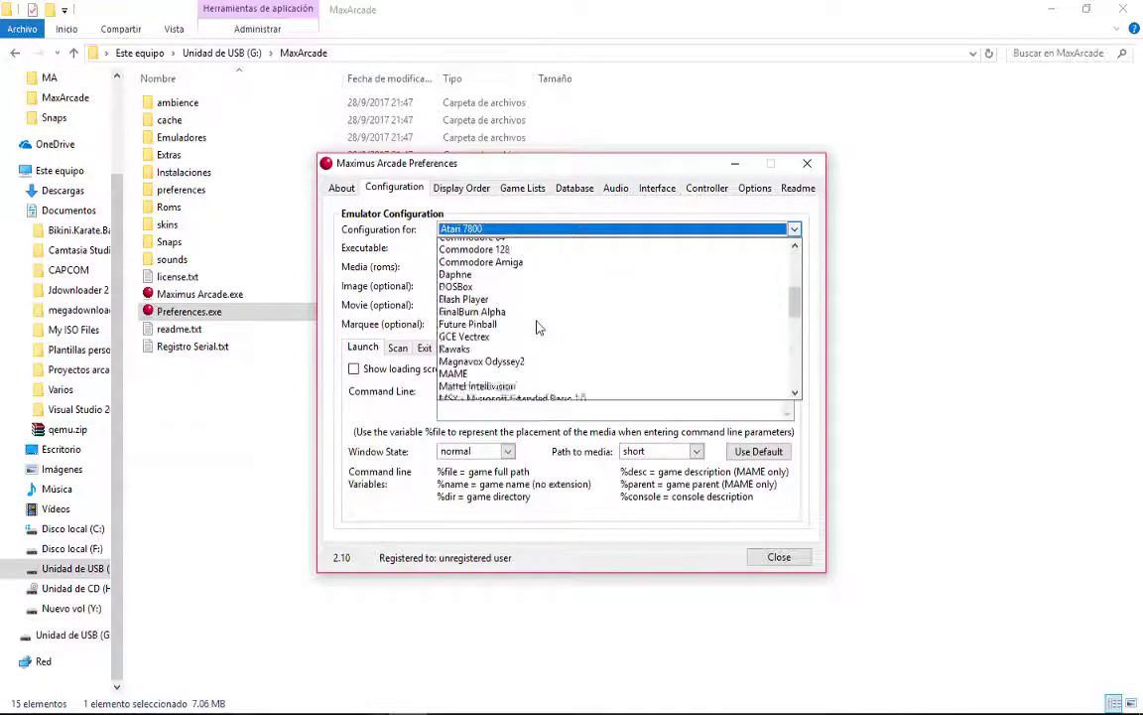
pyautogui.scroll(1, 526, 325)
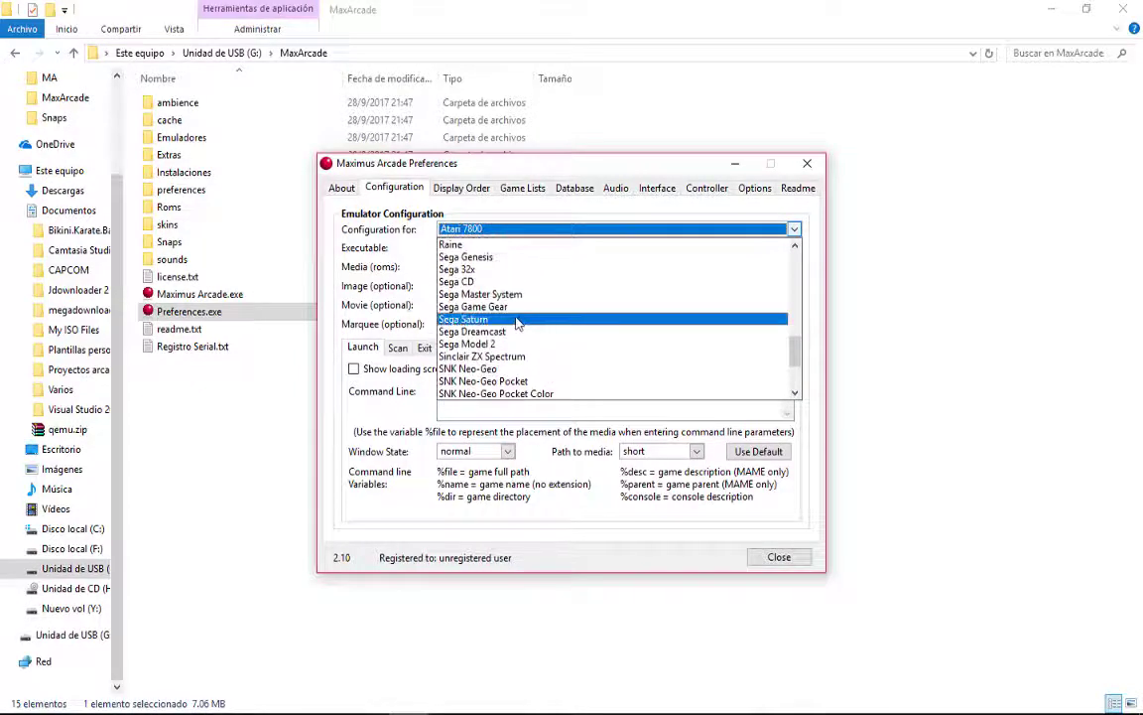
pyautogui.click(461, 293)
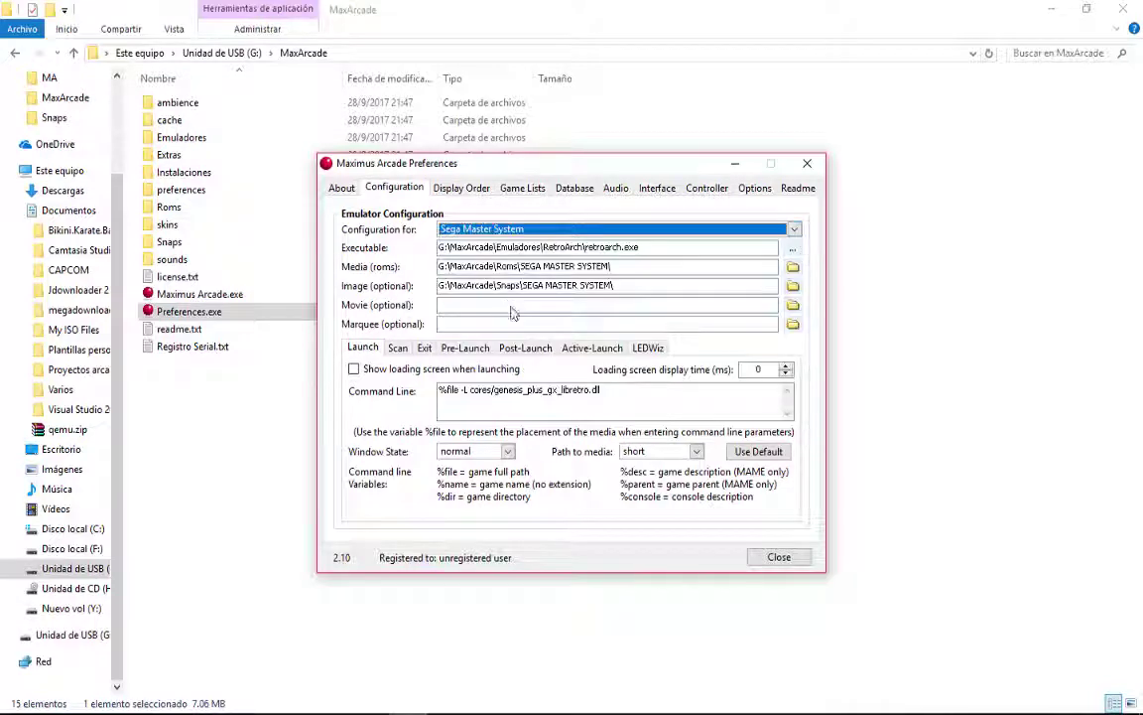
# Look up the core file names in Emuladores\RetroArch\cores and return to the Maximus Arcade Preferences window.
pyautogui.doubleClick(166, 139)
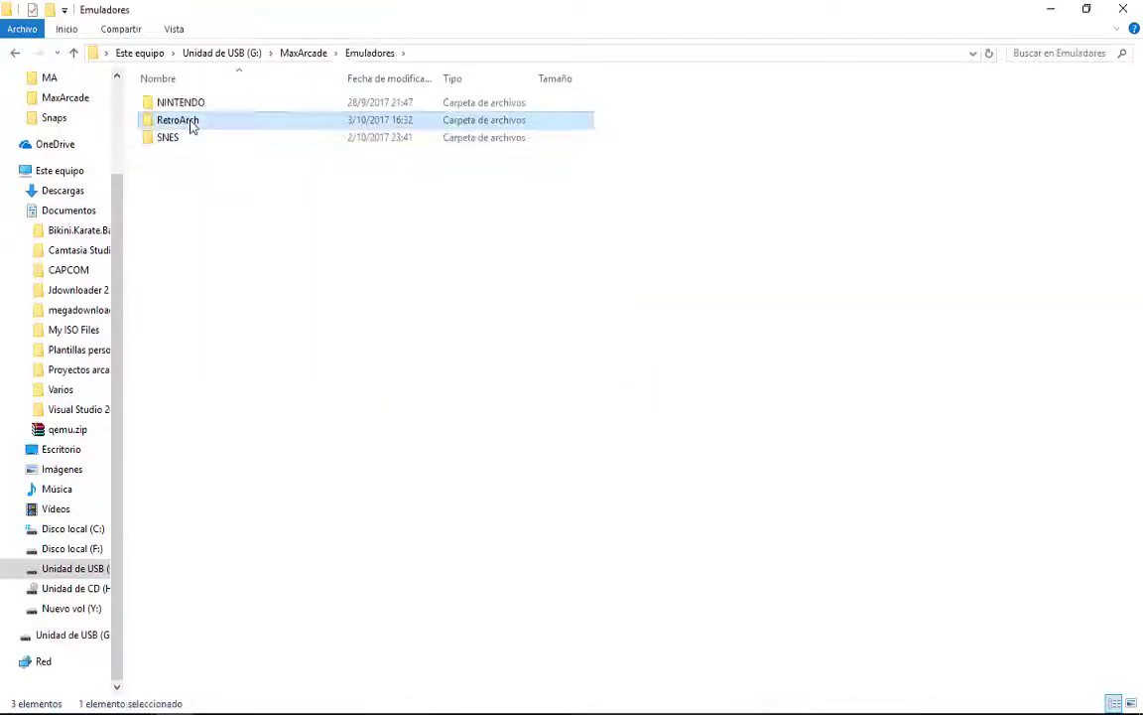
pyautogui.doubleClick(188, 123)
pyautogui.doubleClick(179, 191)
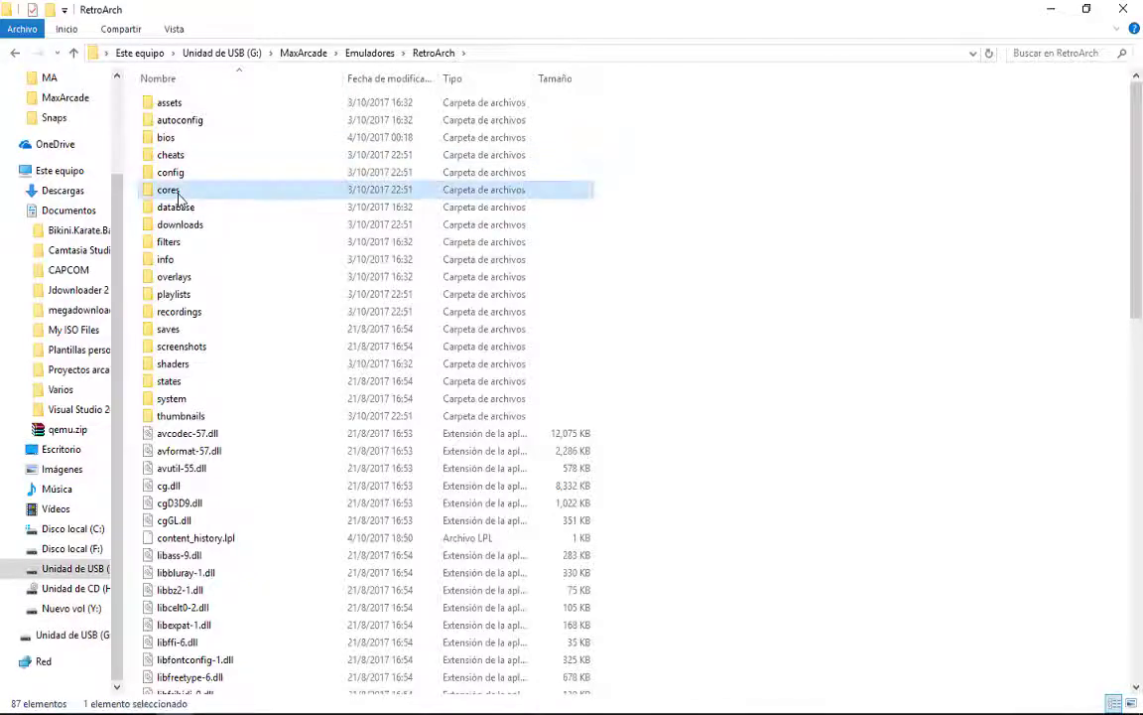
pyautogui.click(367, 711)
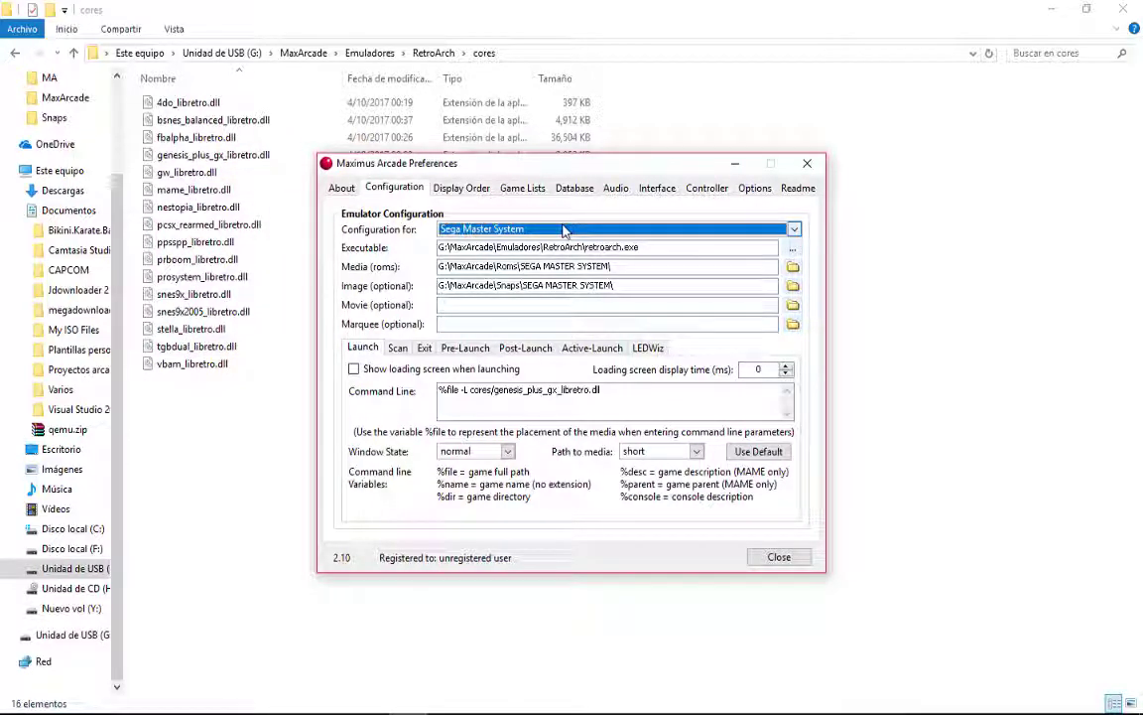
# Close Maximus Arcade Preferences, return to the MaxArcade folder and start Maximus Arcade.exe.
pyautogui.click(778, 558)
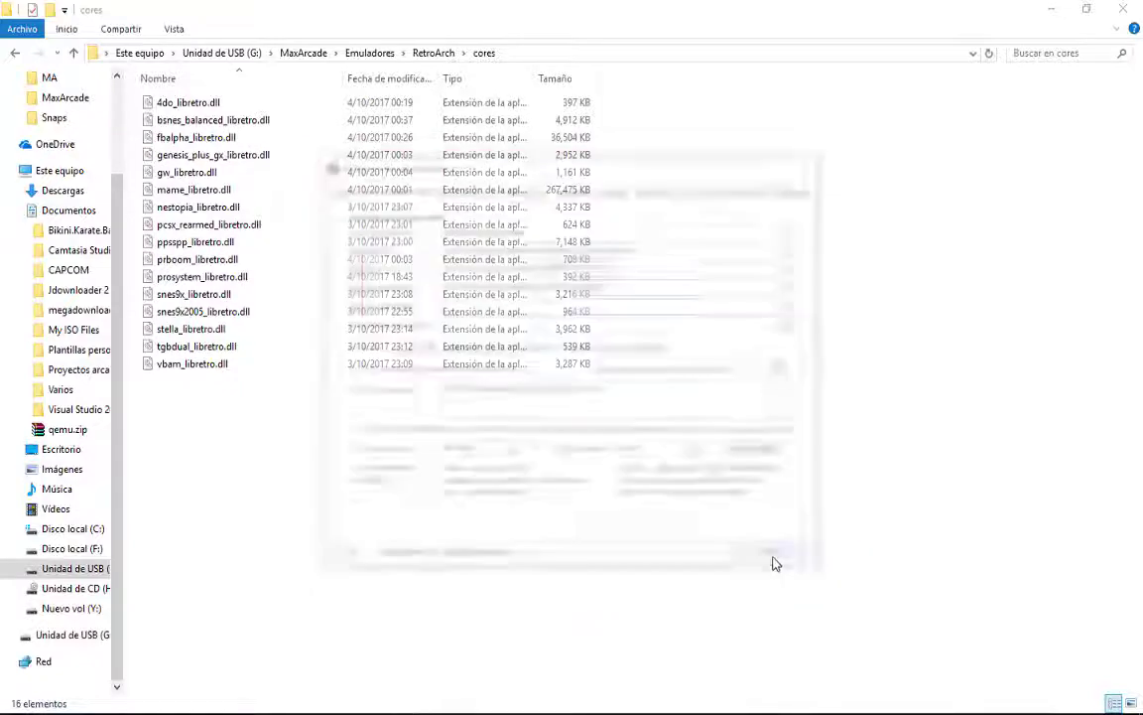
pyautogui.click(324, 56)
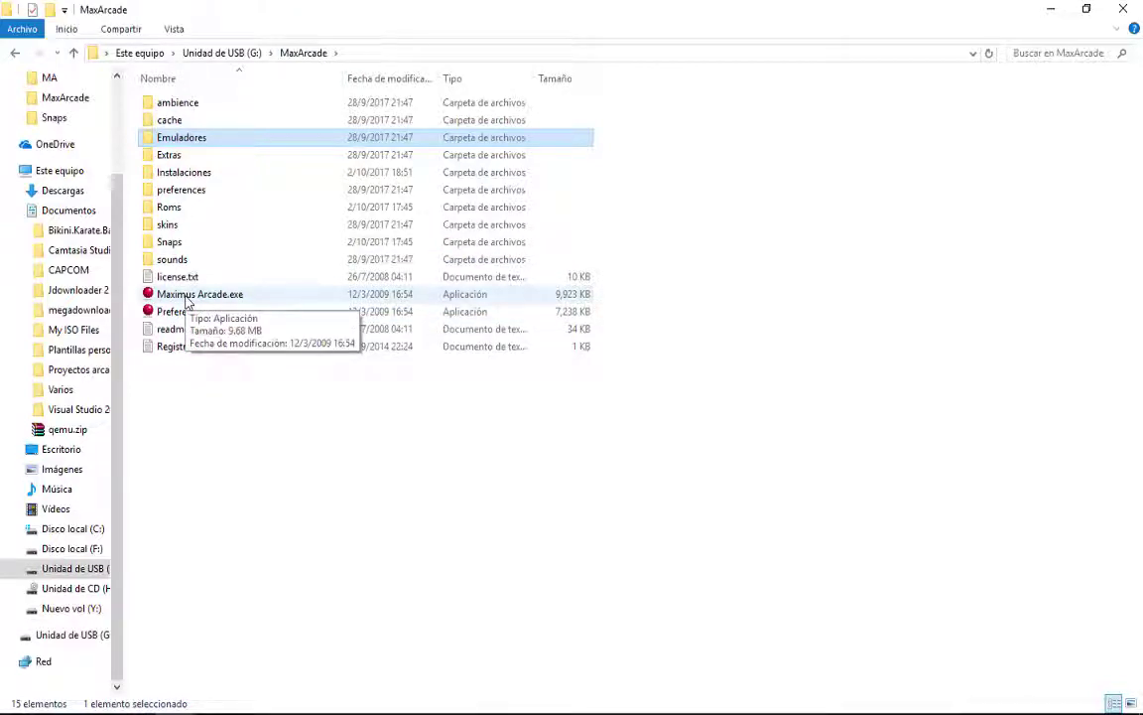
pyautogui.doubleClick(186, 296)
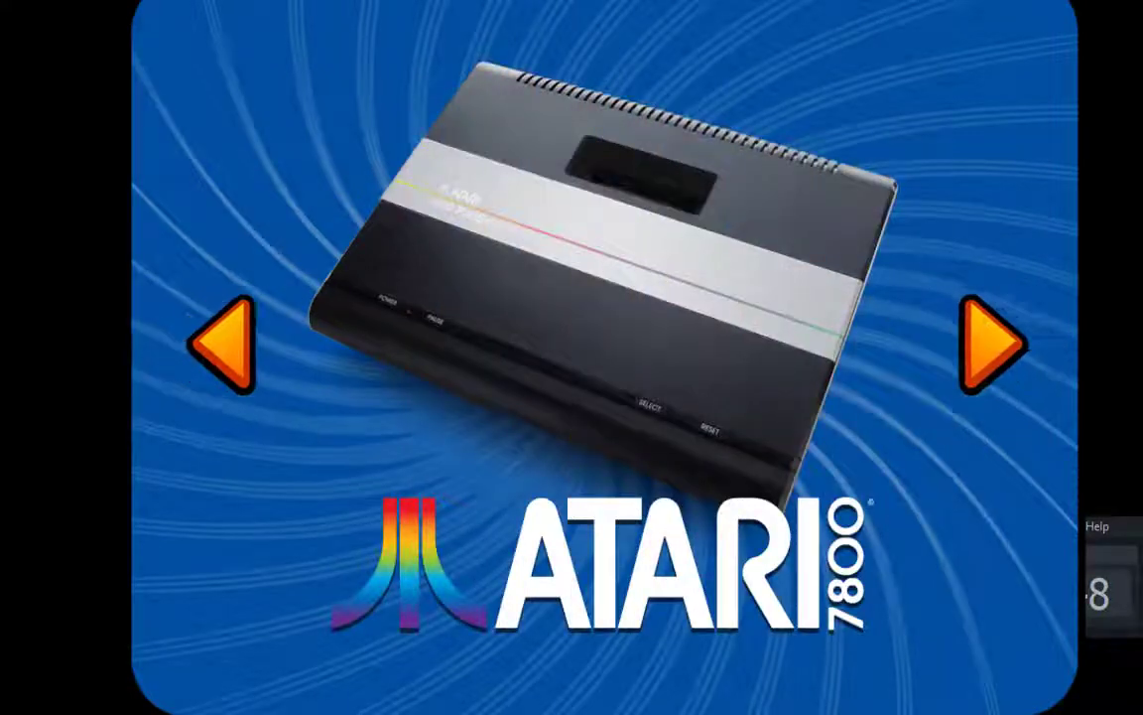
# Browse through the configured consoles in the frontend, including Sega Genesis, and go back to Atari 7800.
pyautogui.press('Right')
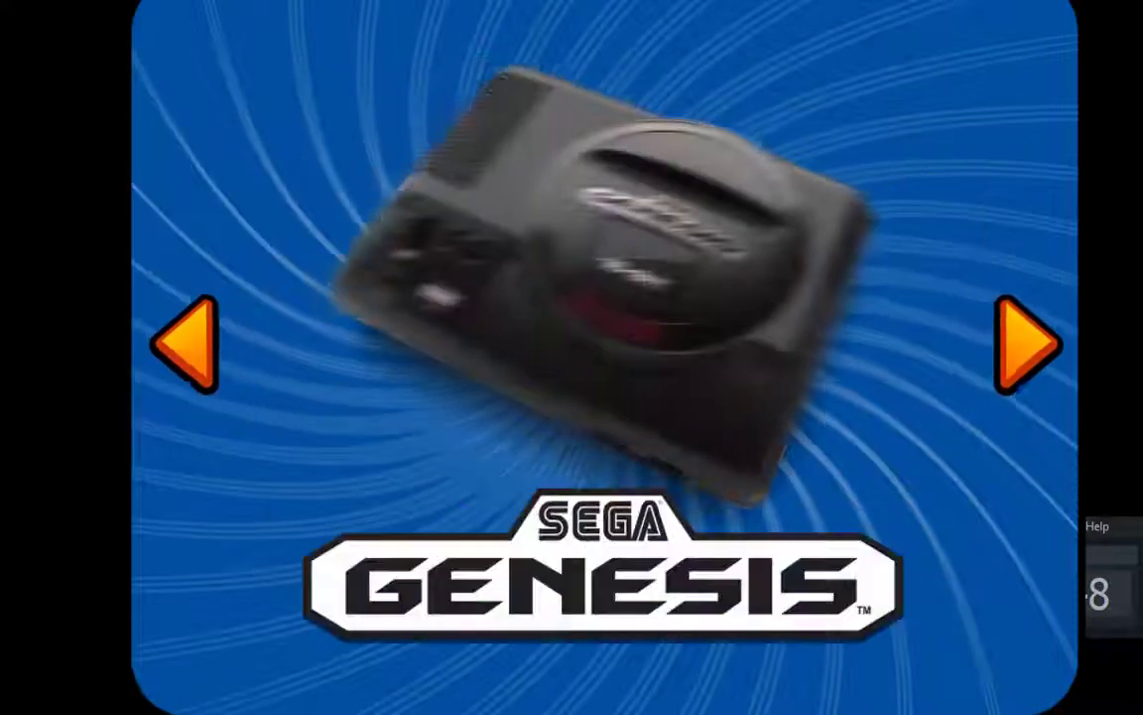
pyautogui.press('Right')
pyautogui.press('Right')
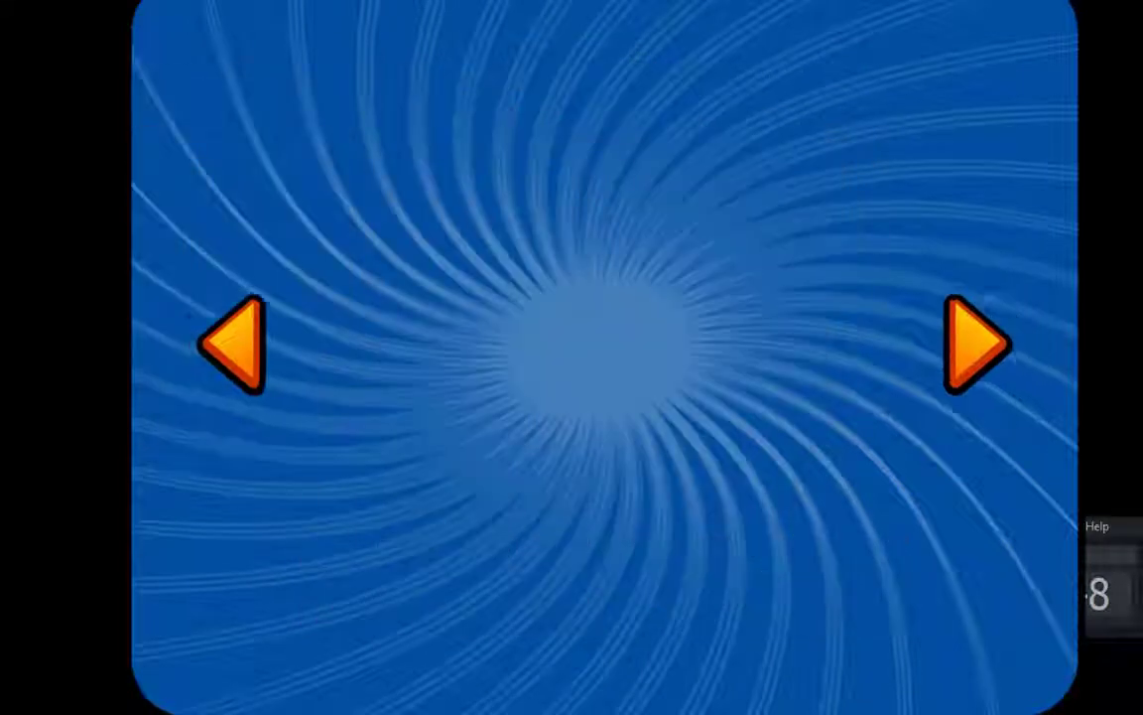
pyautogui.press('Left')
pyautogui.press('Left')
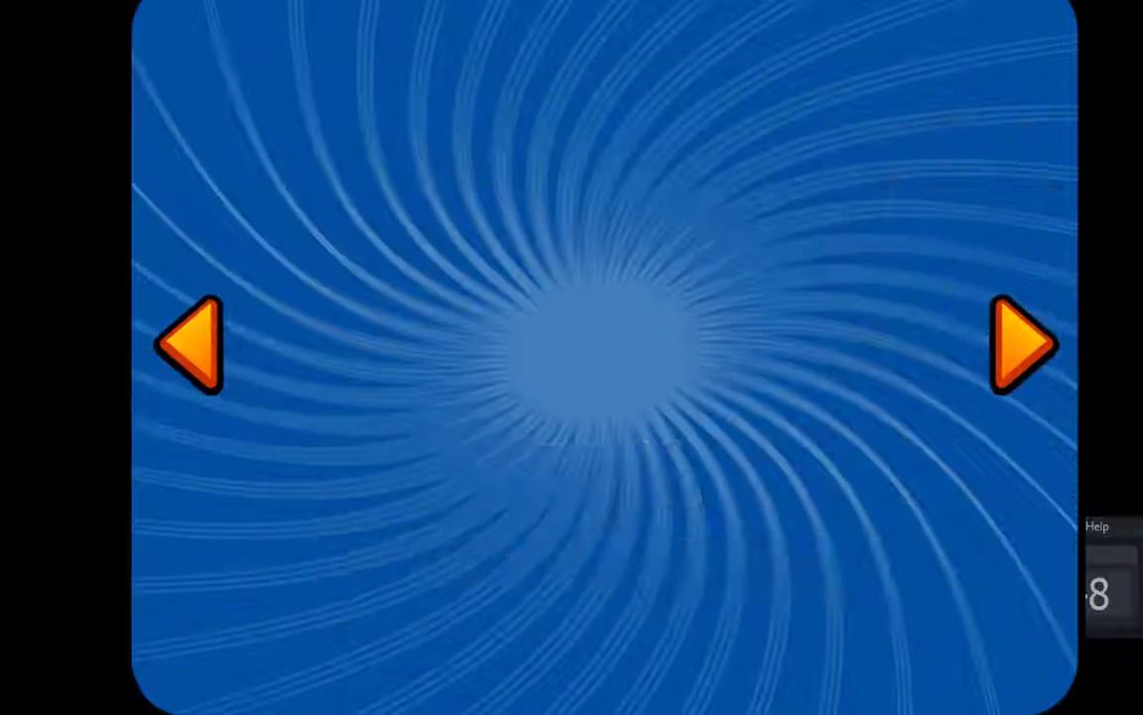
pyautogui.press('Left')
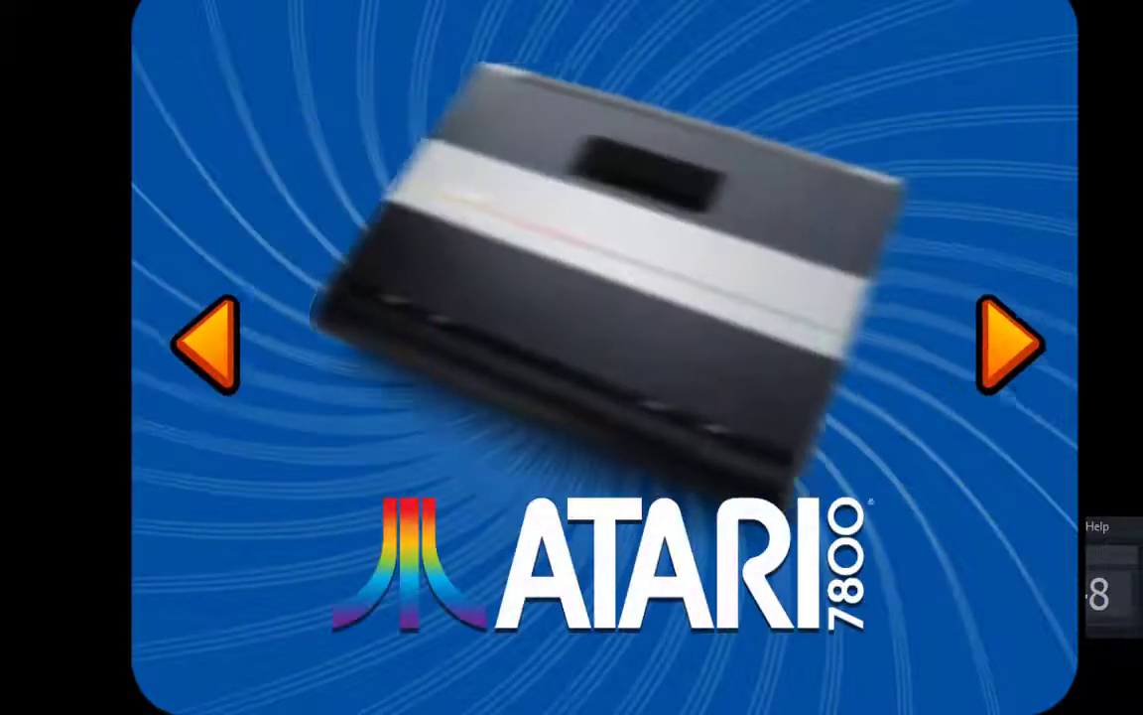
# Open the Atari 7800 game list and launch Asteroids to test the console.
pyautogui.press('Return')
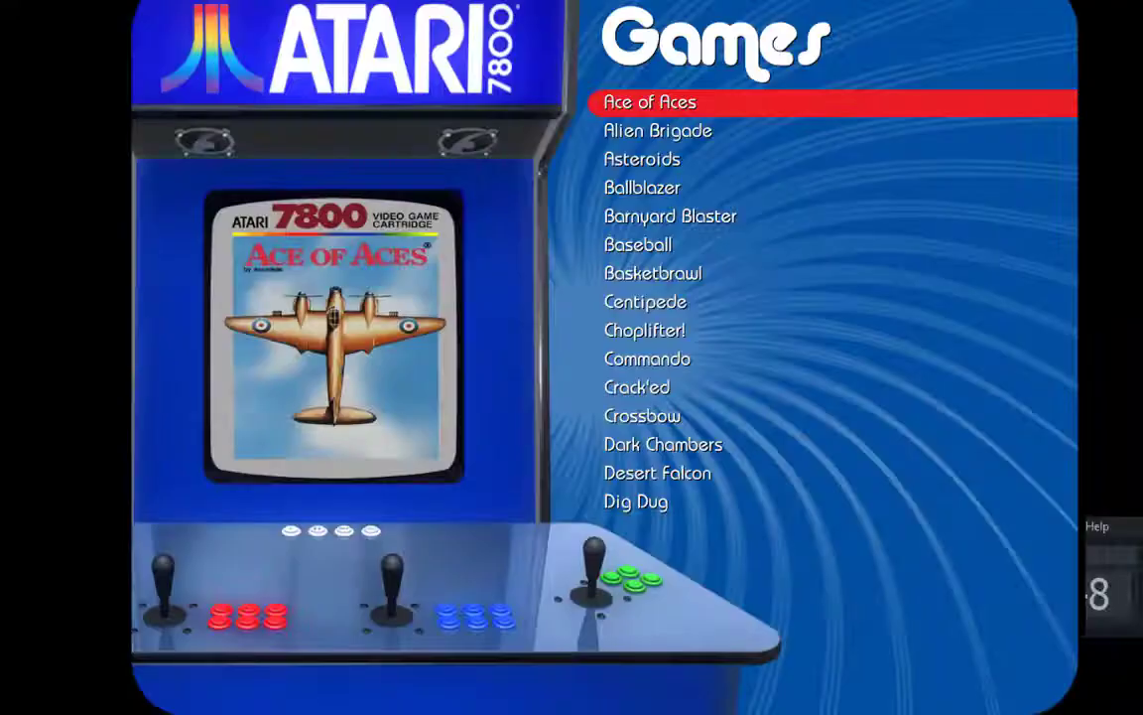
pyautogui.press('Down')
pyautogui.press('Down')
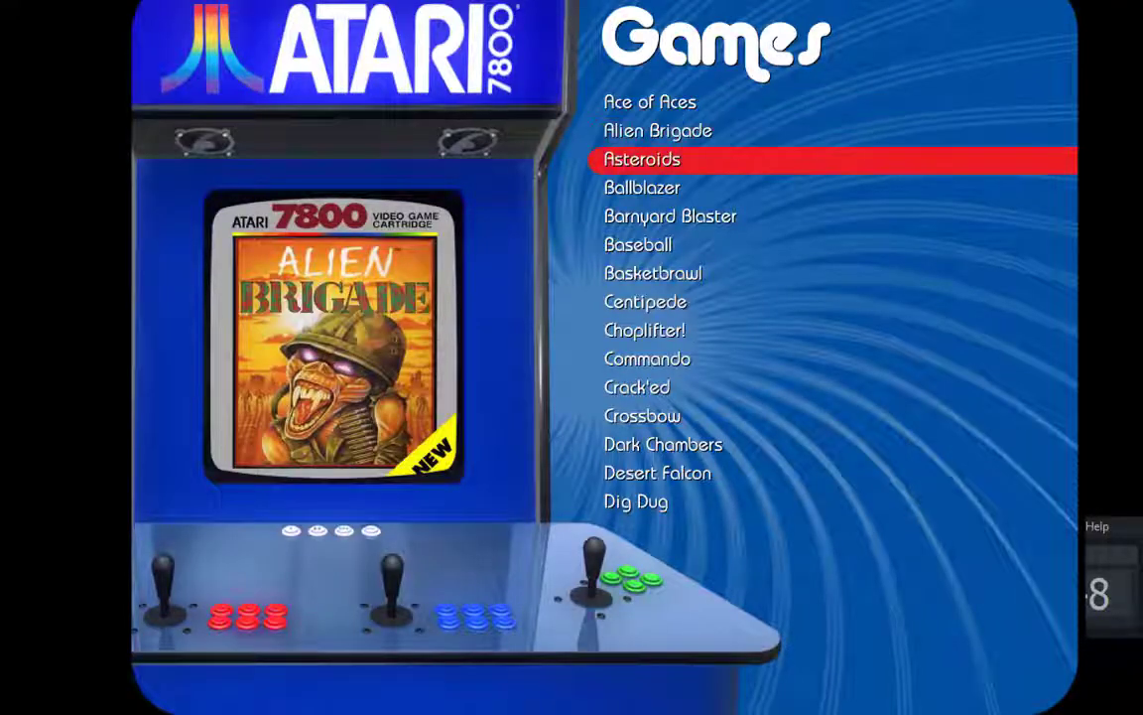
pyautogui.press('Return')
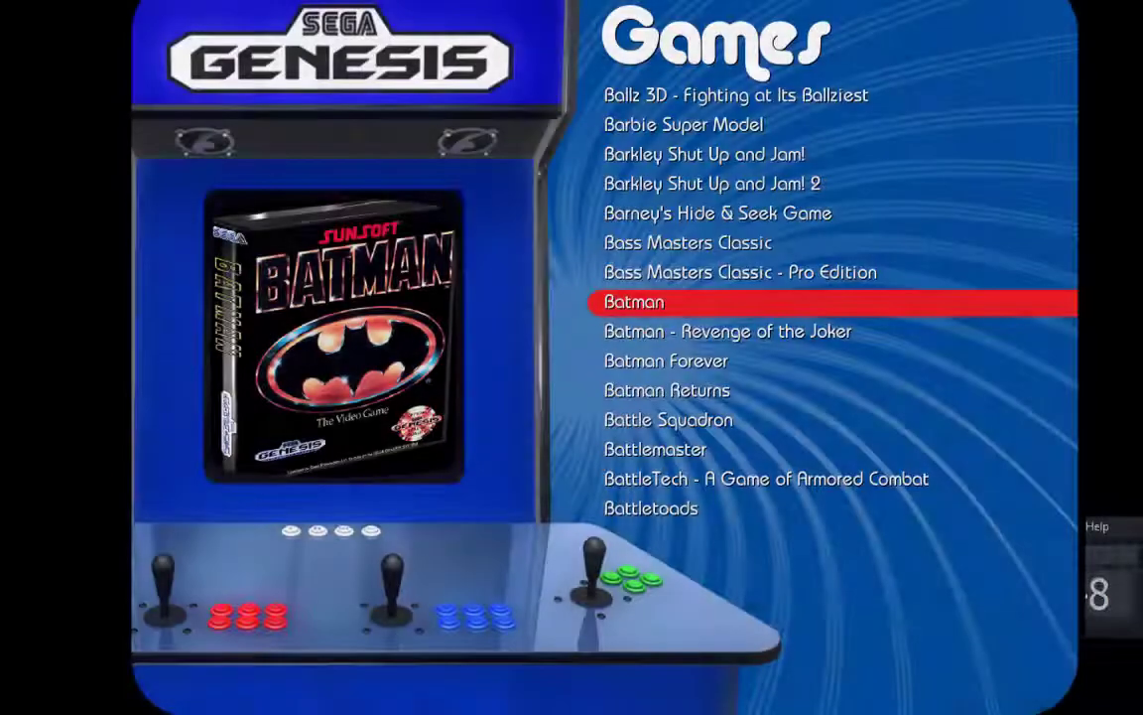
# Exit the Maximus Arcade frontend from the Sega Genesis game list.
pyautogui.rightClick(898, 495)
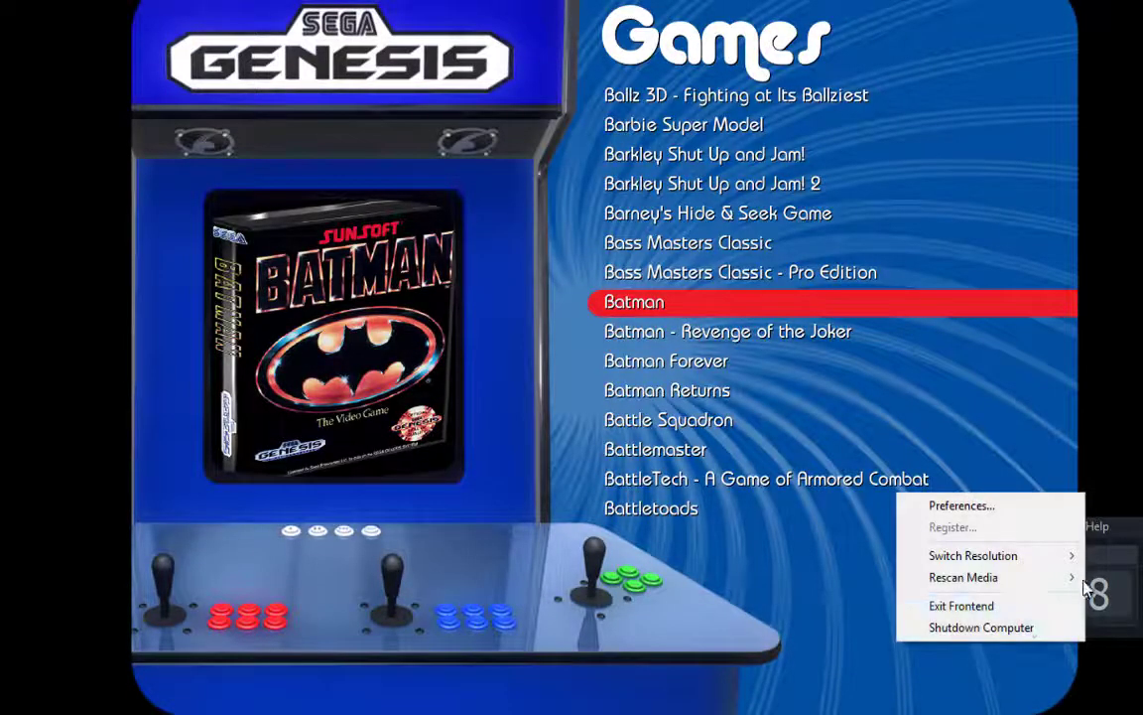
pyautogui.click(958, 605)
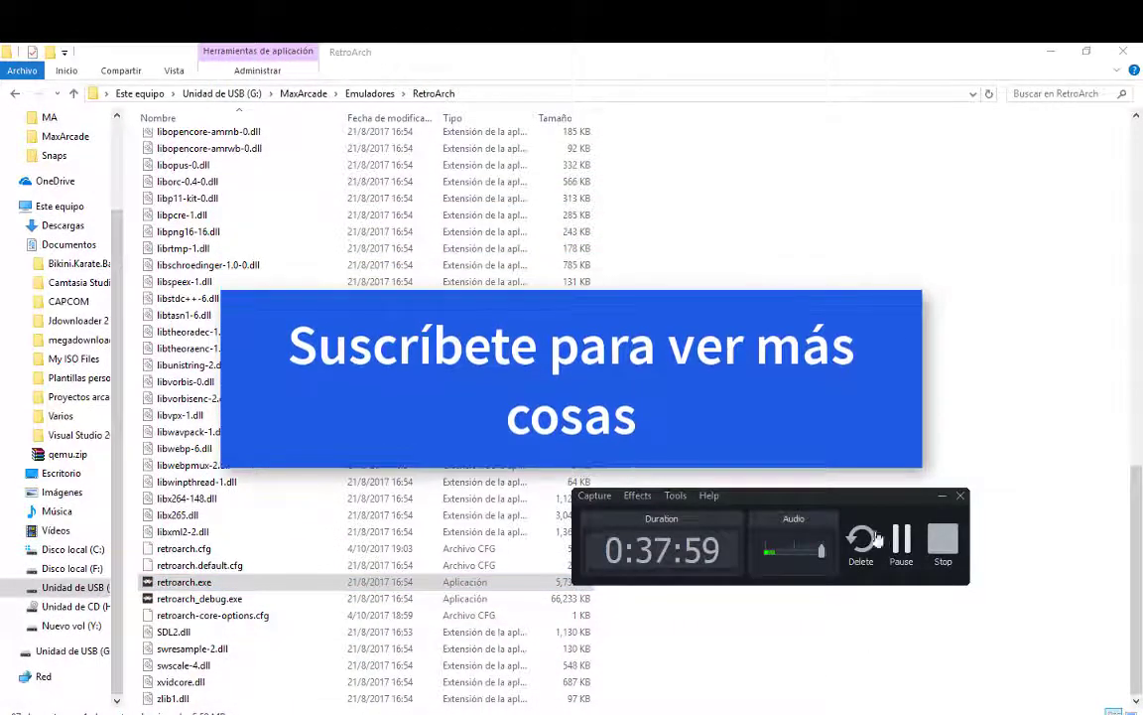
pyautogui.moveTo(801, 497); pyautogui.dragTo(975, 551)
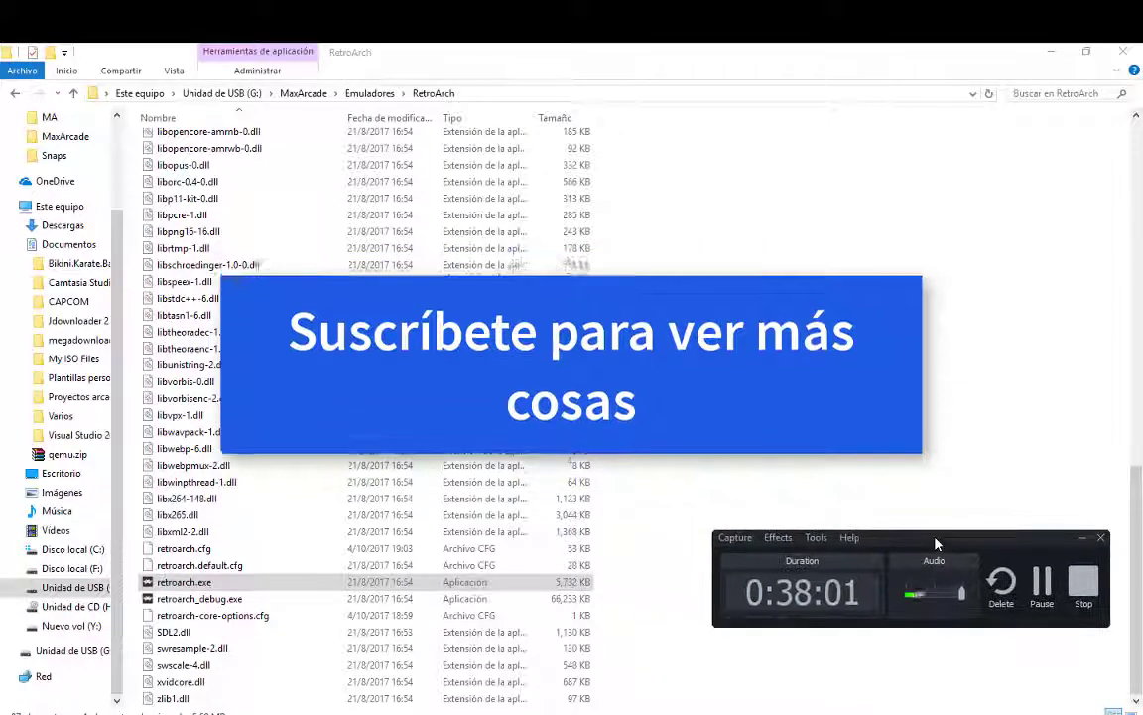